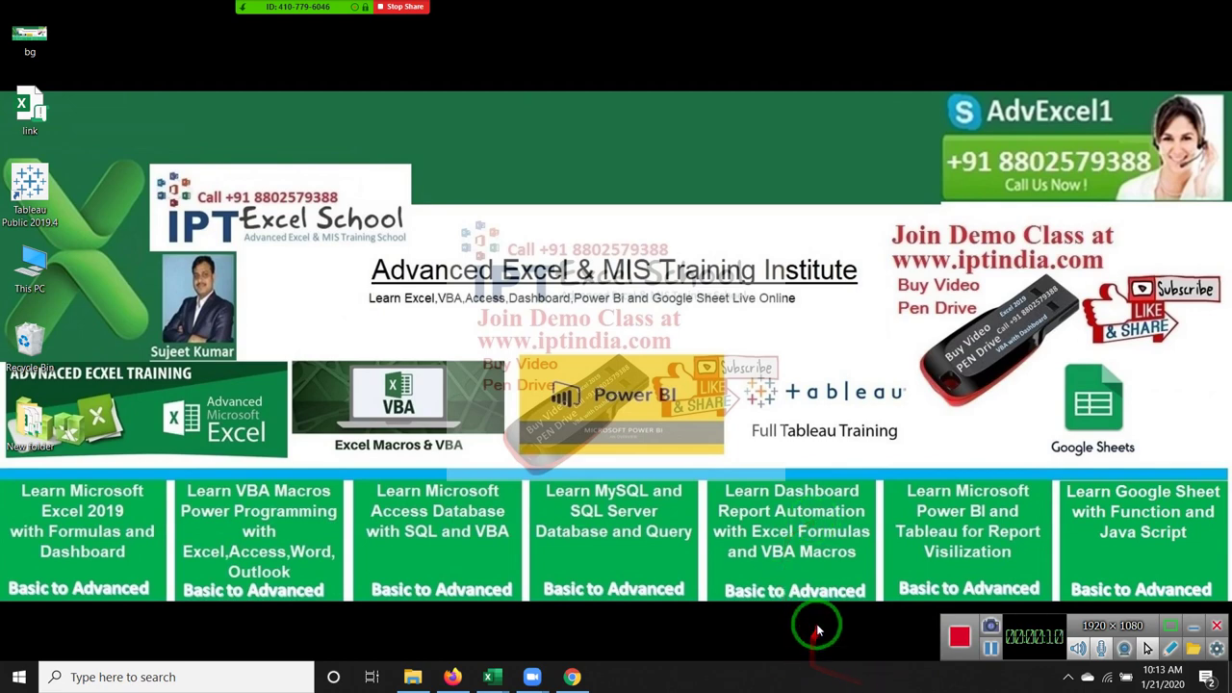
Bring the Book9 workbook window up from Excel's taskbar icon
left_click(507, 673)
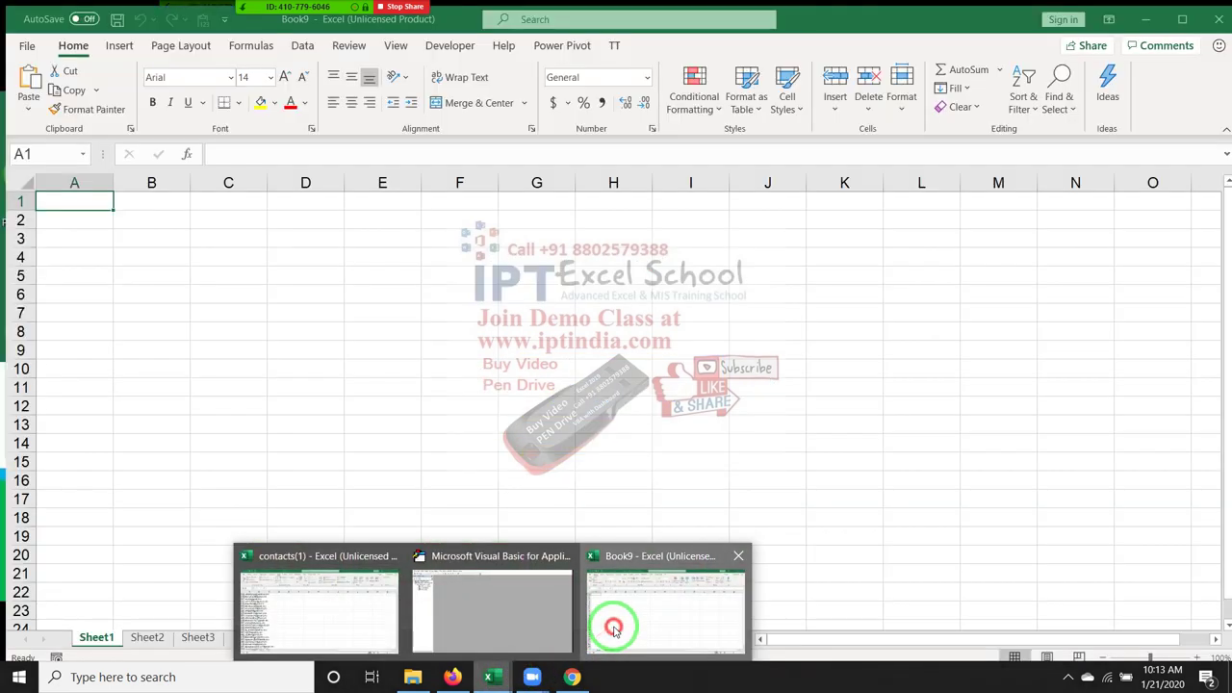
left_click(614, 625)
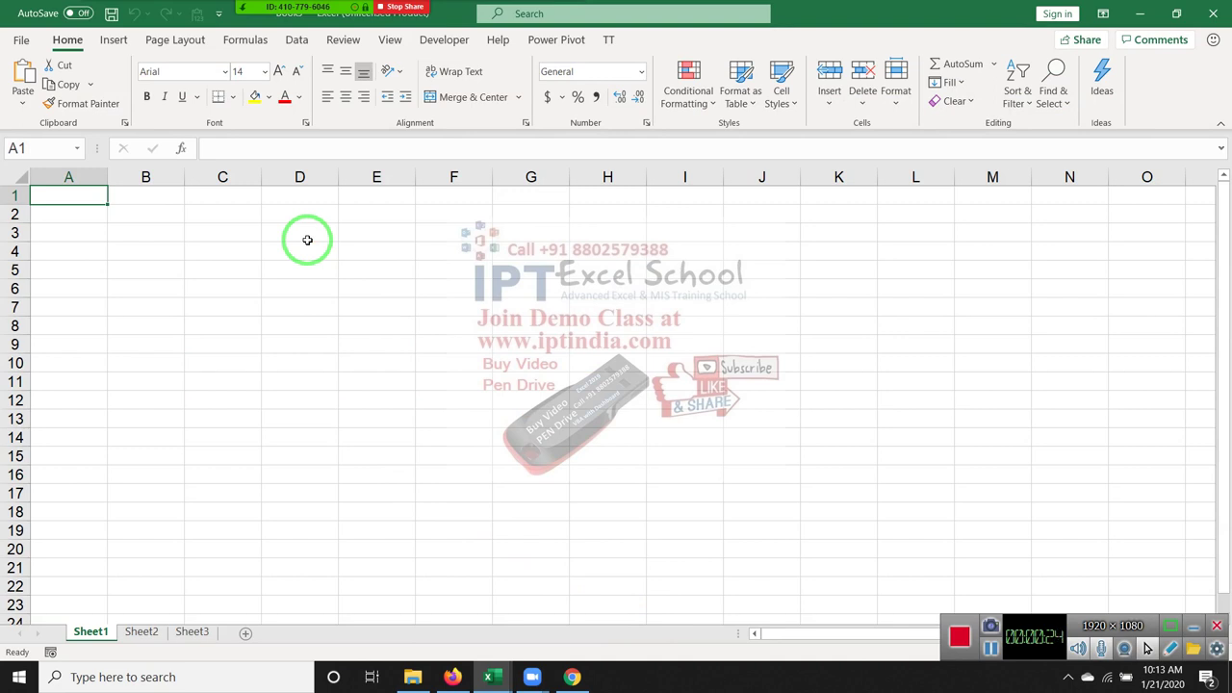
Enter 'Loop' in D3, 'for' in E4 and 'Do' in E7
left_click(308, 240)
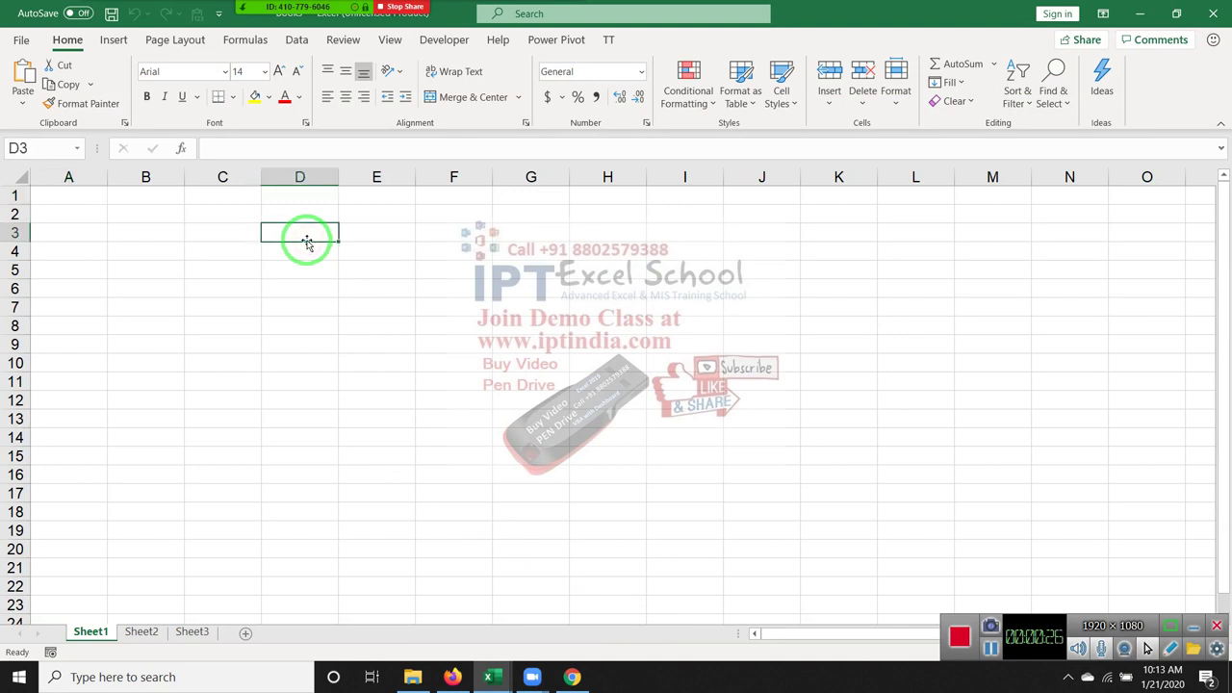
type("Loo")
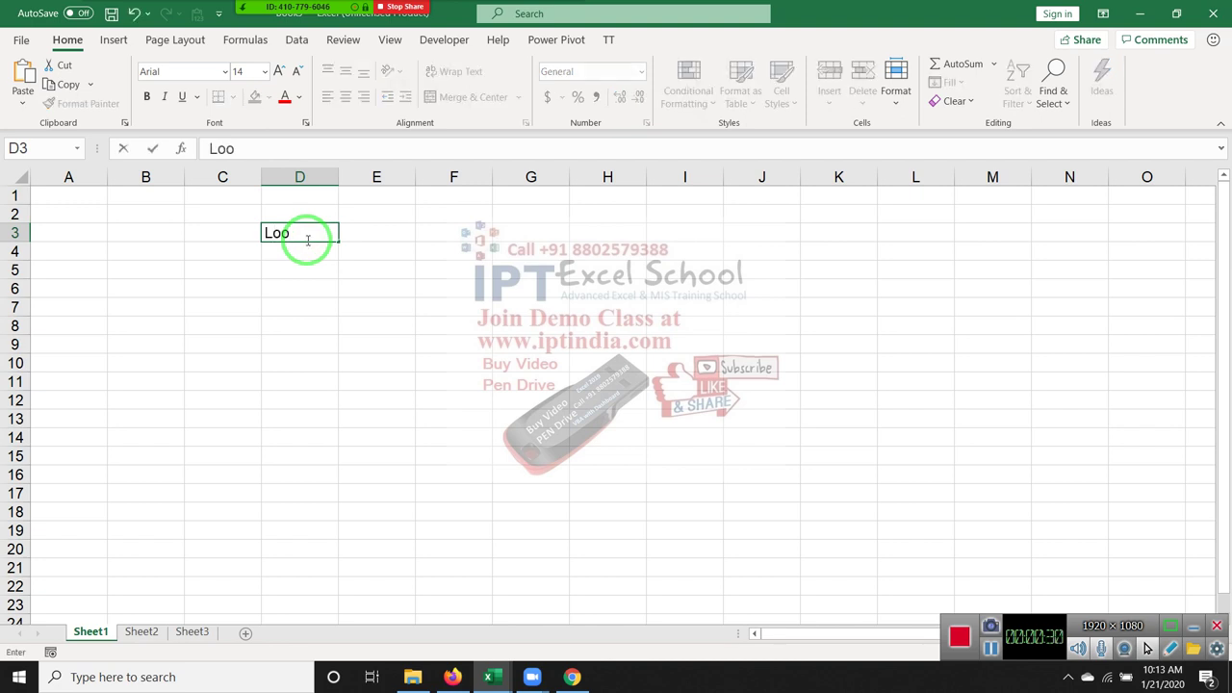
type("p")
key("Return")
key("Right")
type("fo")
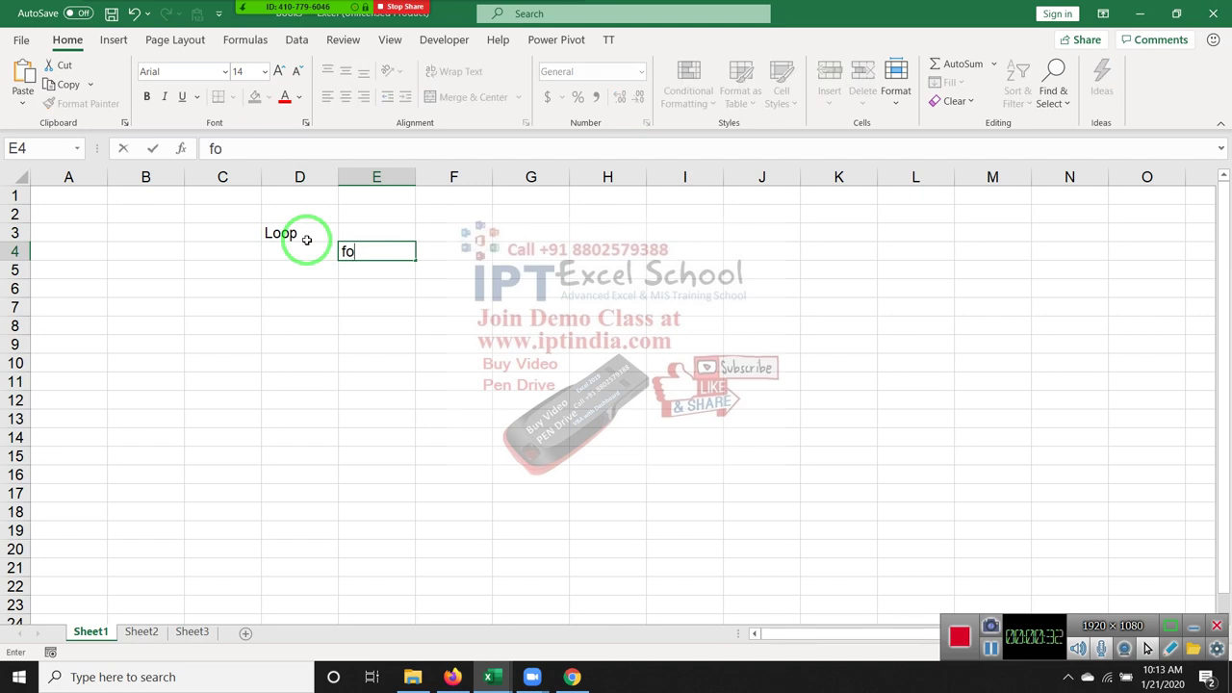
type("r")
key("Return")
key("Return")
key("Return")
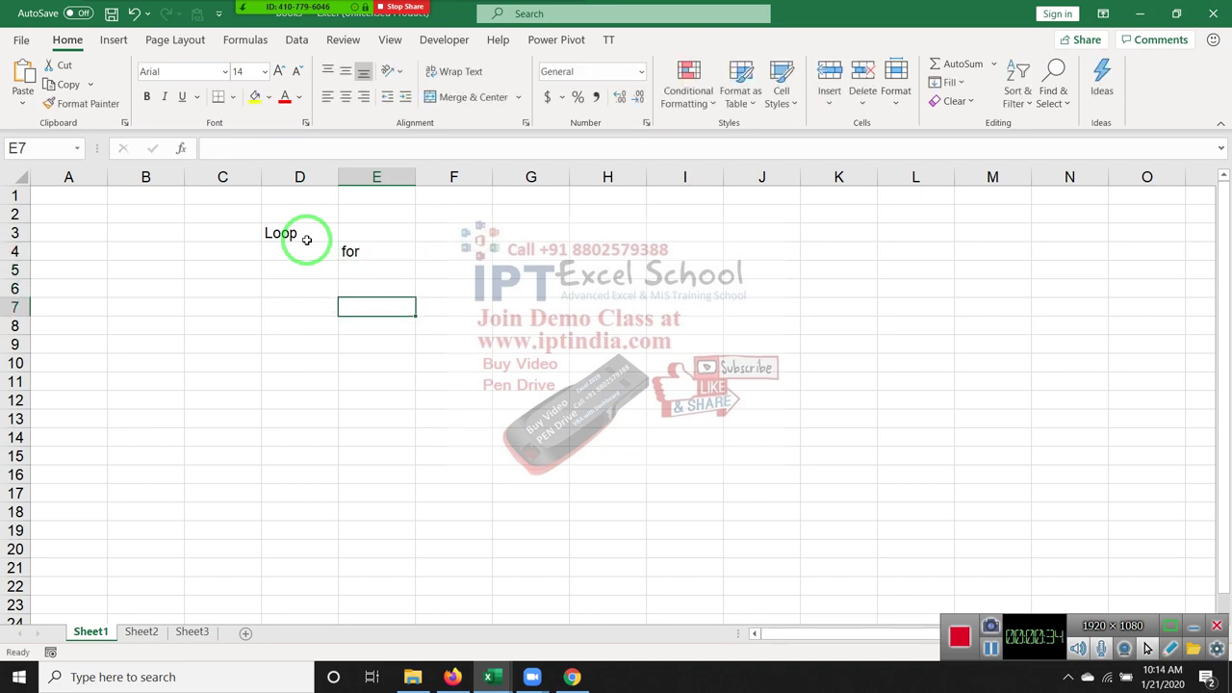
type("Do")
key("Return")
key("Up")
key("Up")
key("Up")
key("Up")
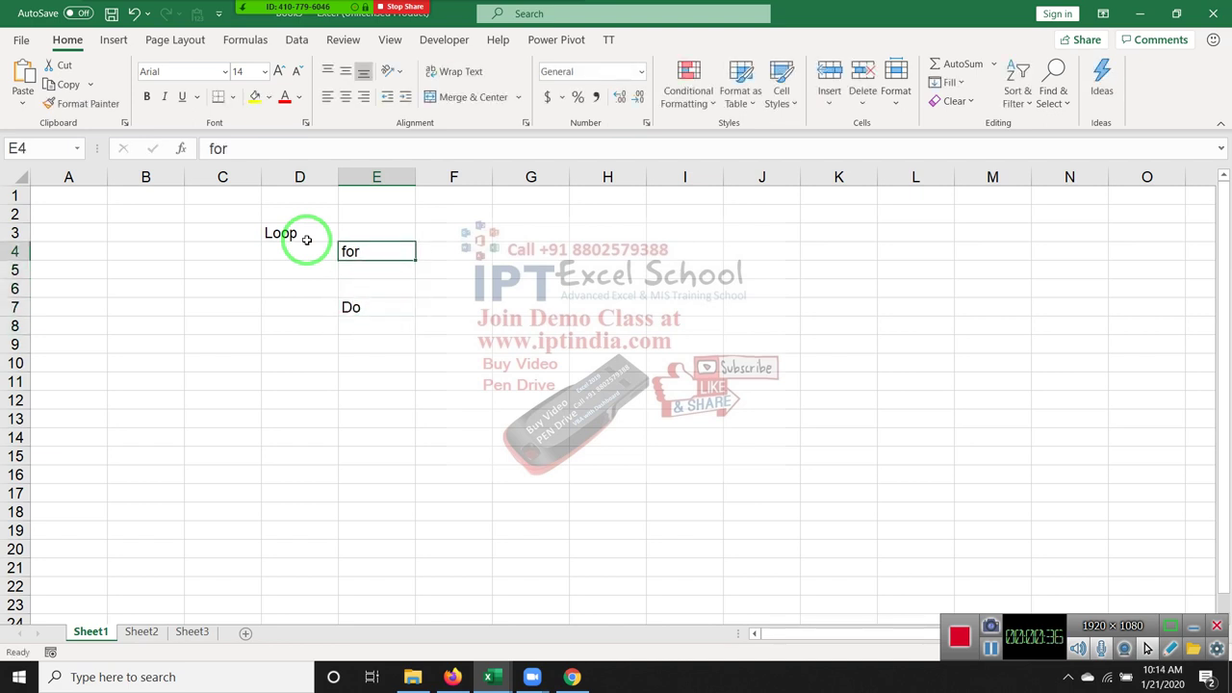
Enter 'I' and 'Each' in F4:F5, and 'While' and 'Until' in F8:F9
key("Right")
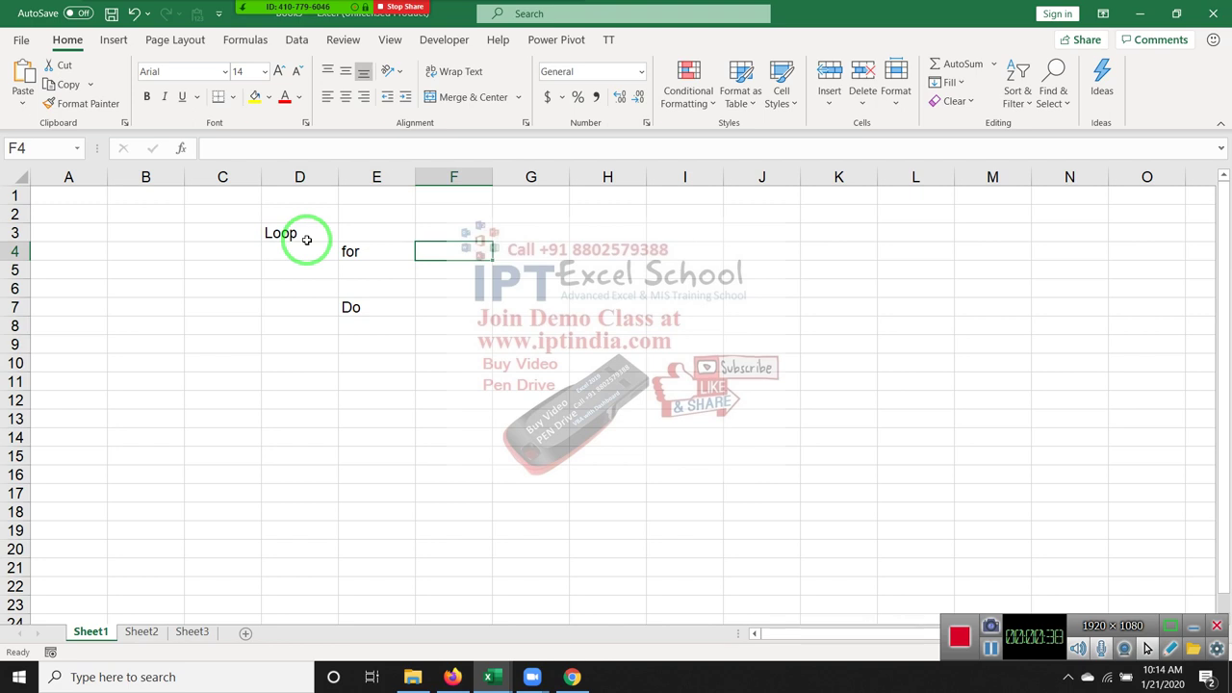
type("I")
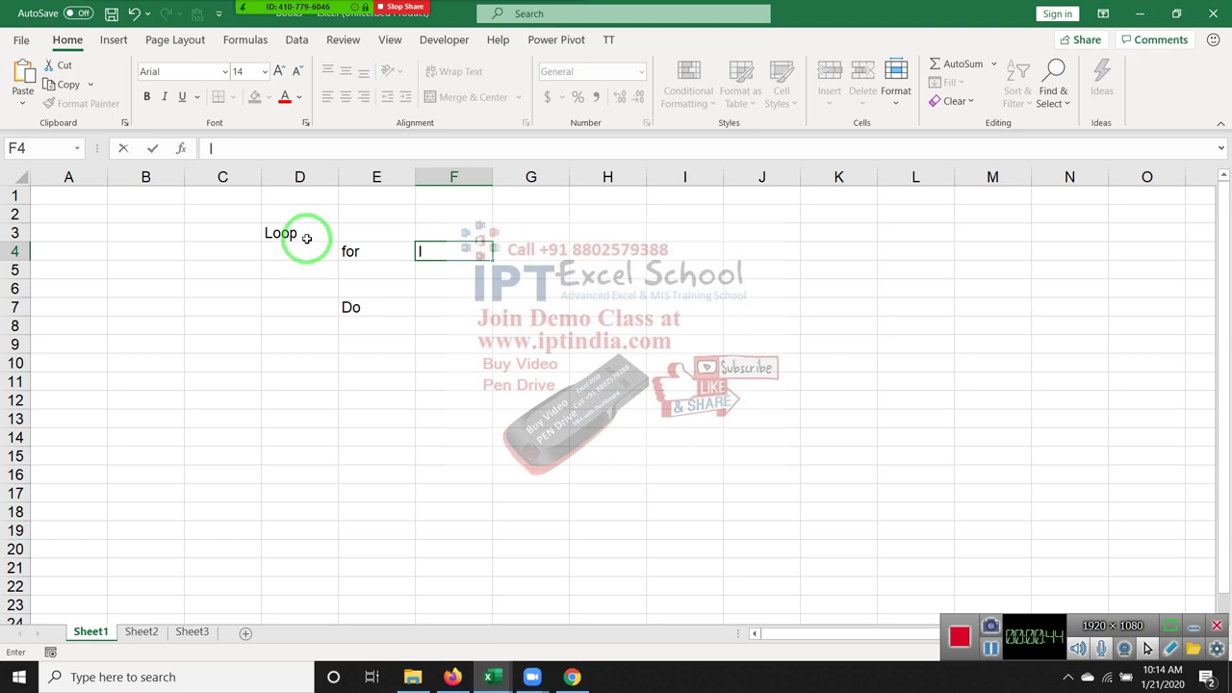
key("Return")
type("Eqa")
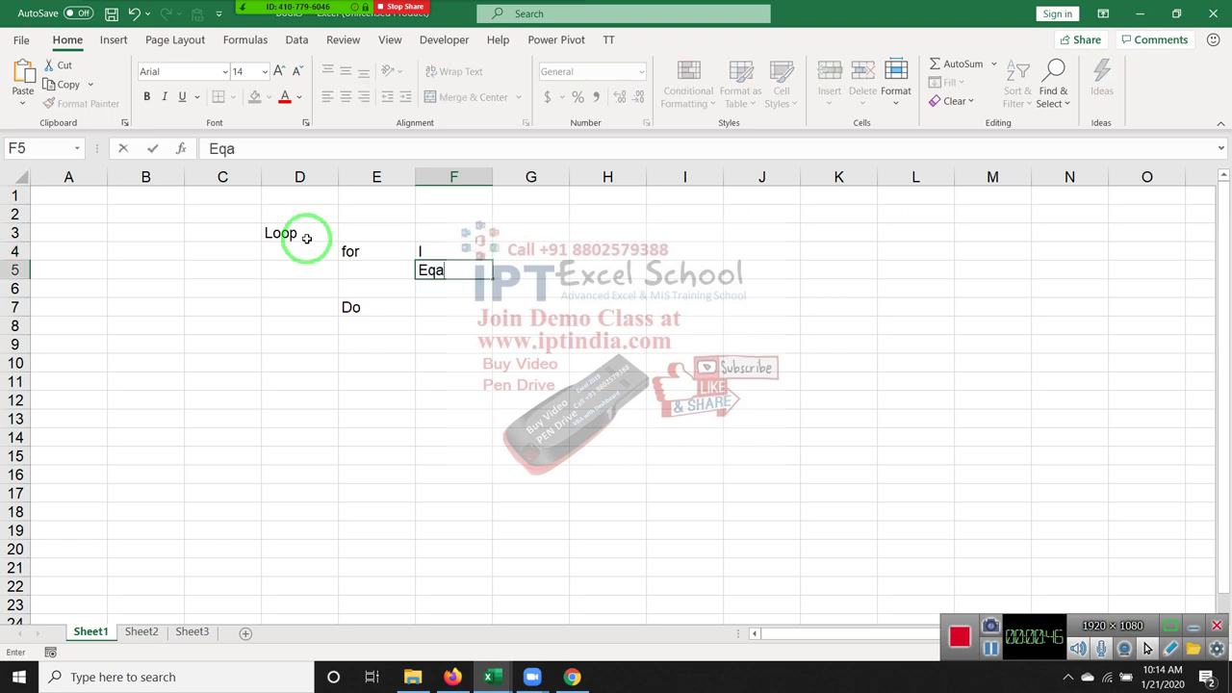
key("BackSpace")
key("BackSpace")
type("a")
type("ch")
key("Return")
key("Return")
key("Return")
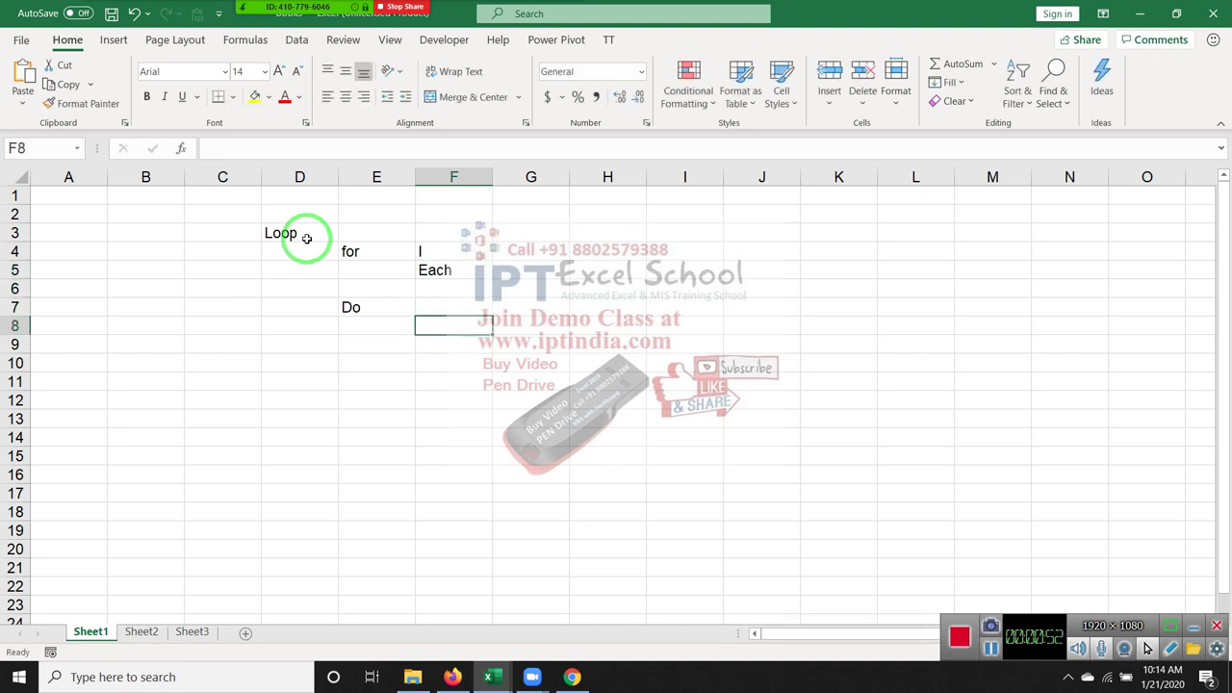
type("Whil")
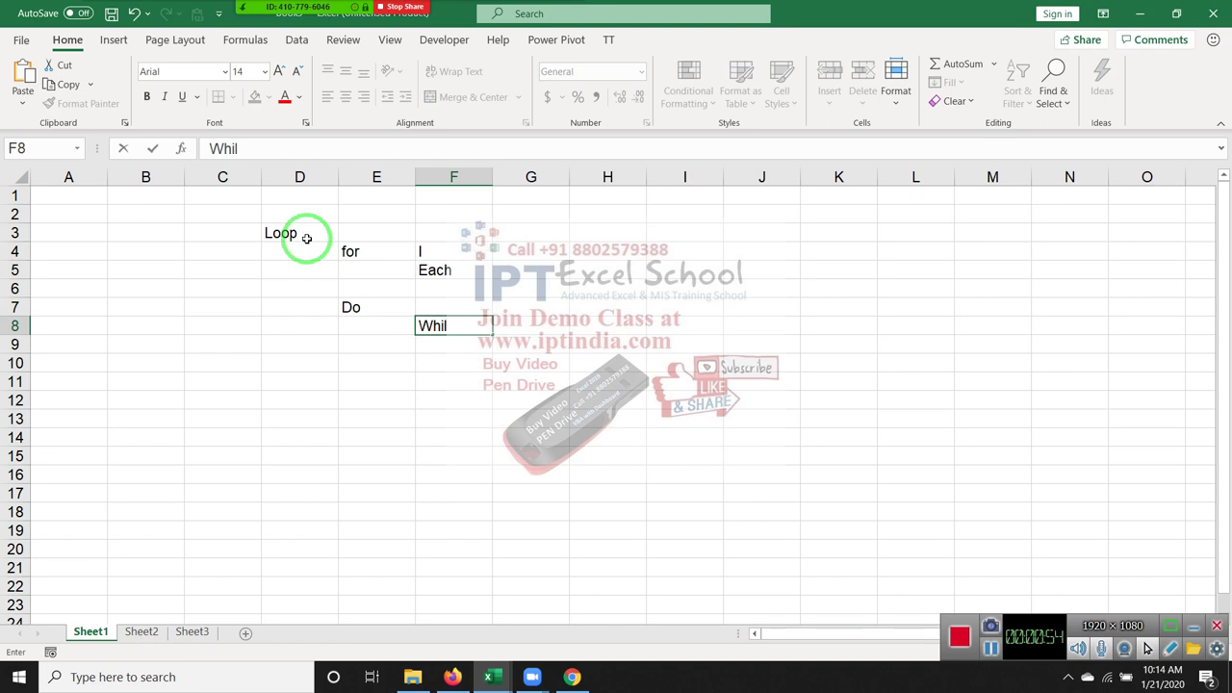
type("e")
key("Return")
type("Un")
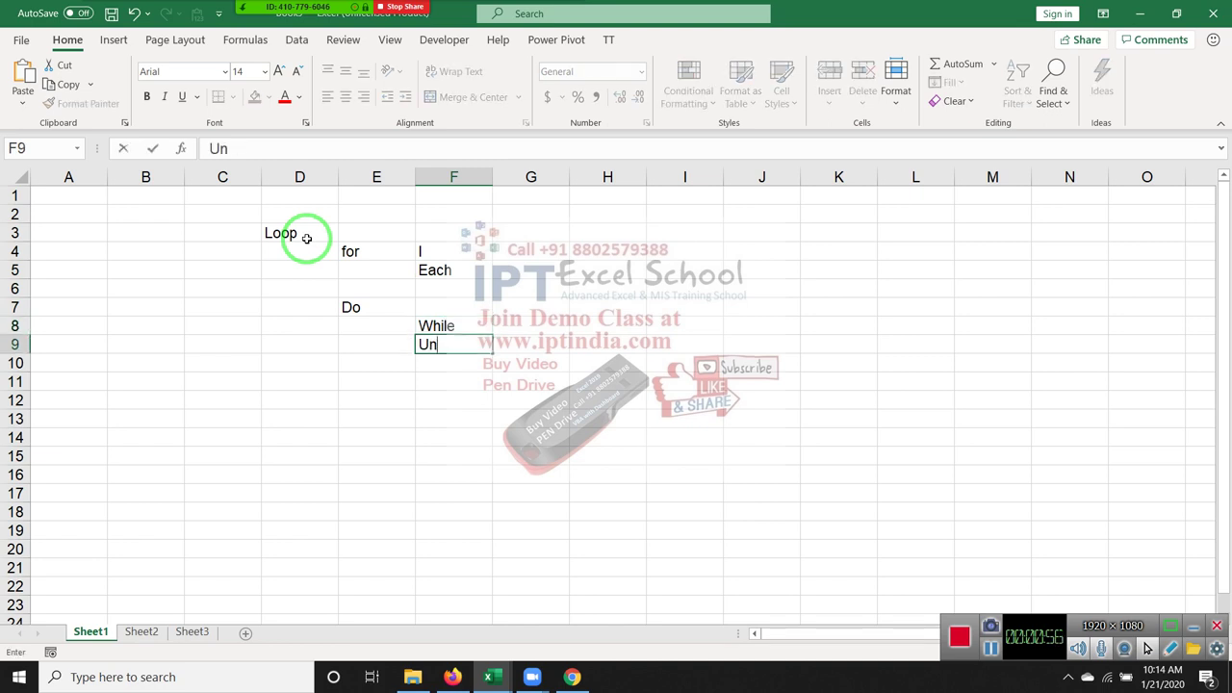
type("til")
key("Return")
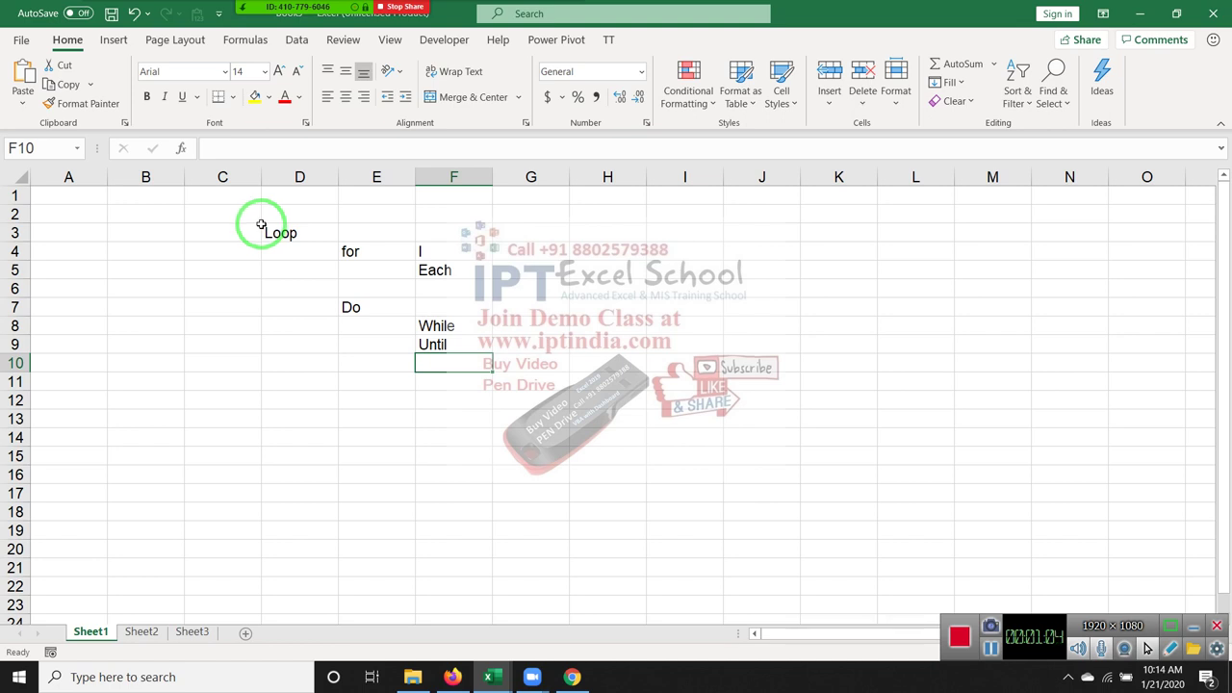
Enter '1 to 100' in G4 and 'Selection' in G5
left_click(423, 252)
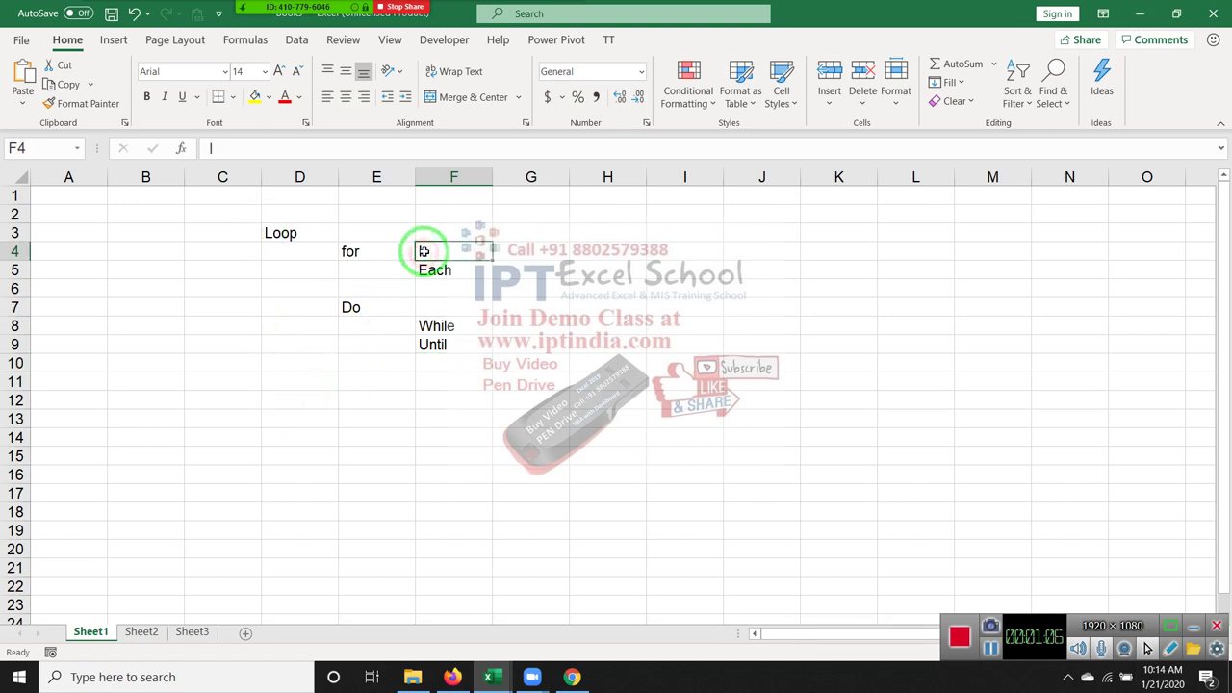
left_click(512, 251)
type("1")
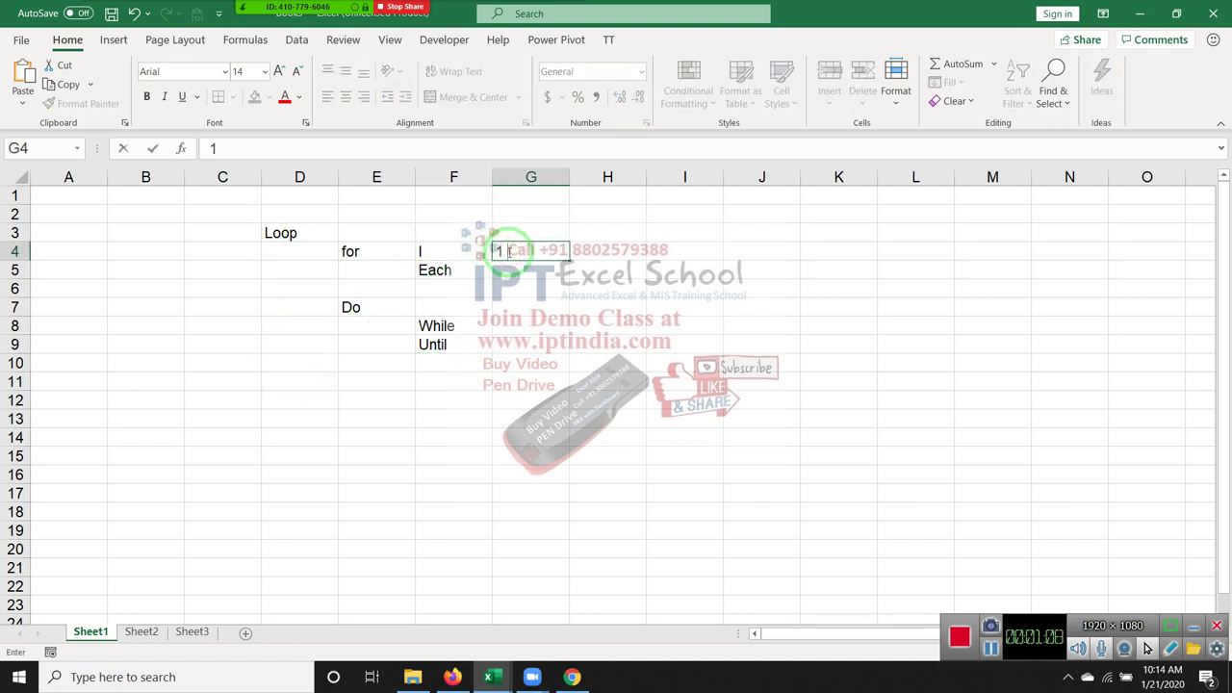
type(" ro")
type(" 100")
key("Return")
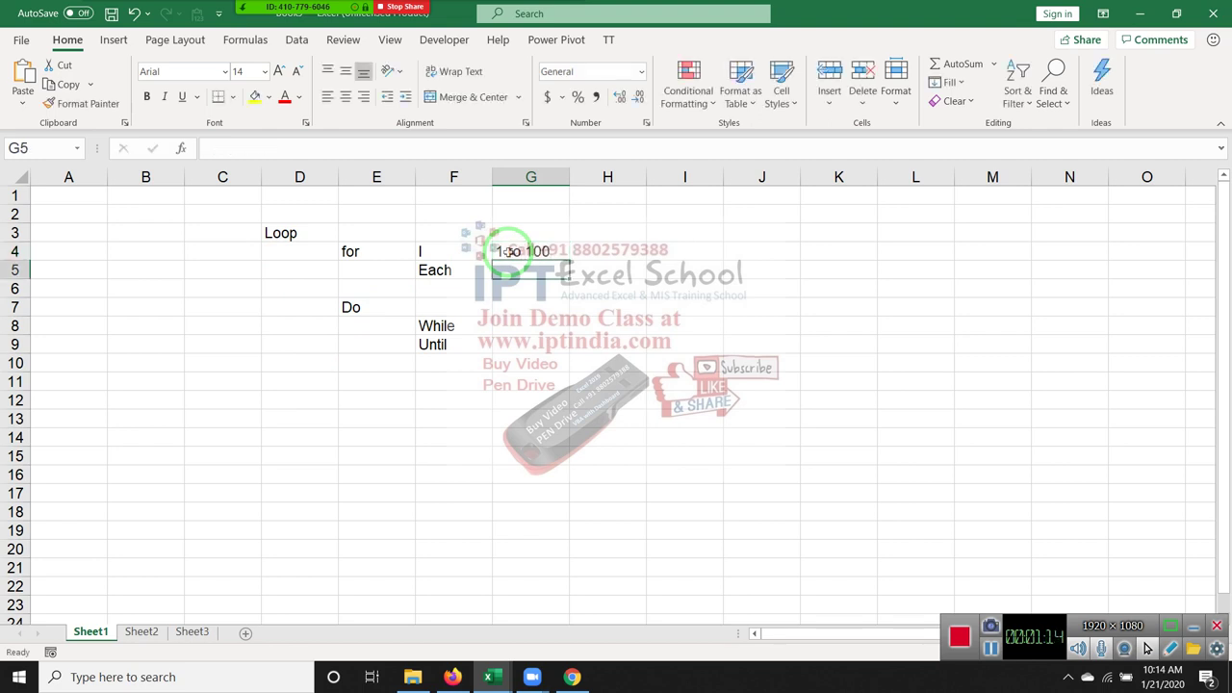
type("Selectio")
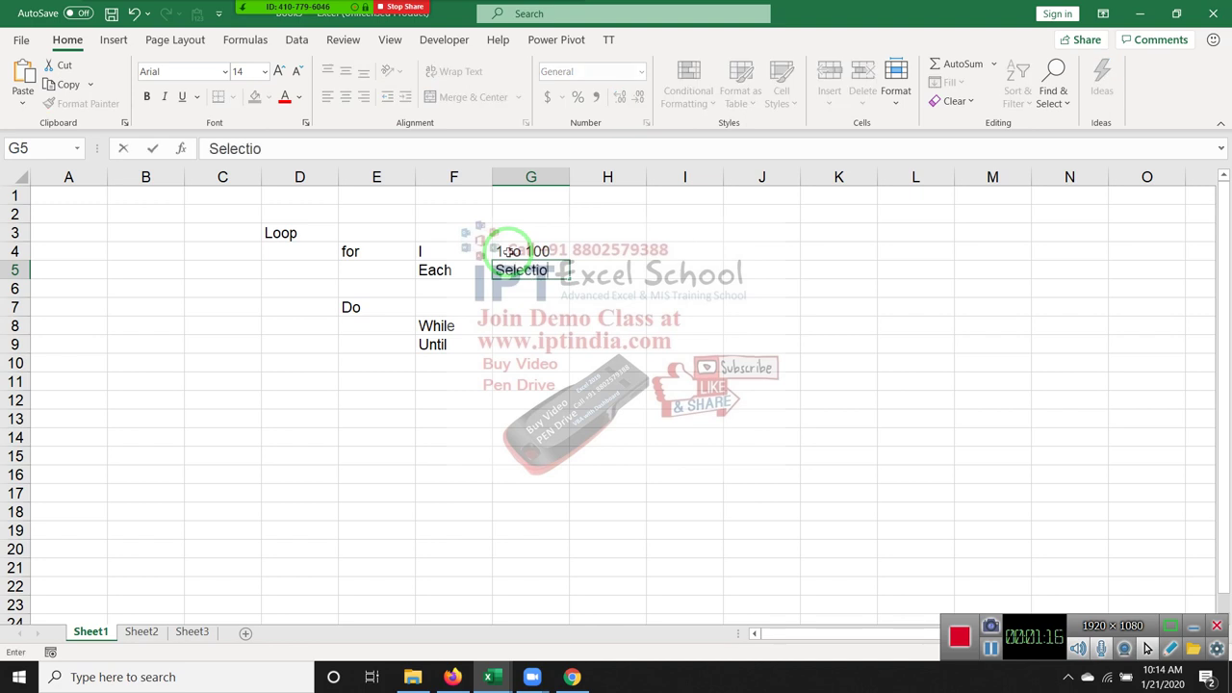
type("n")
key("Return")
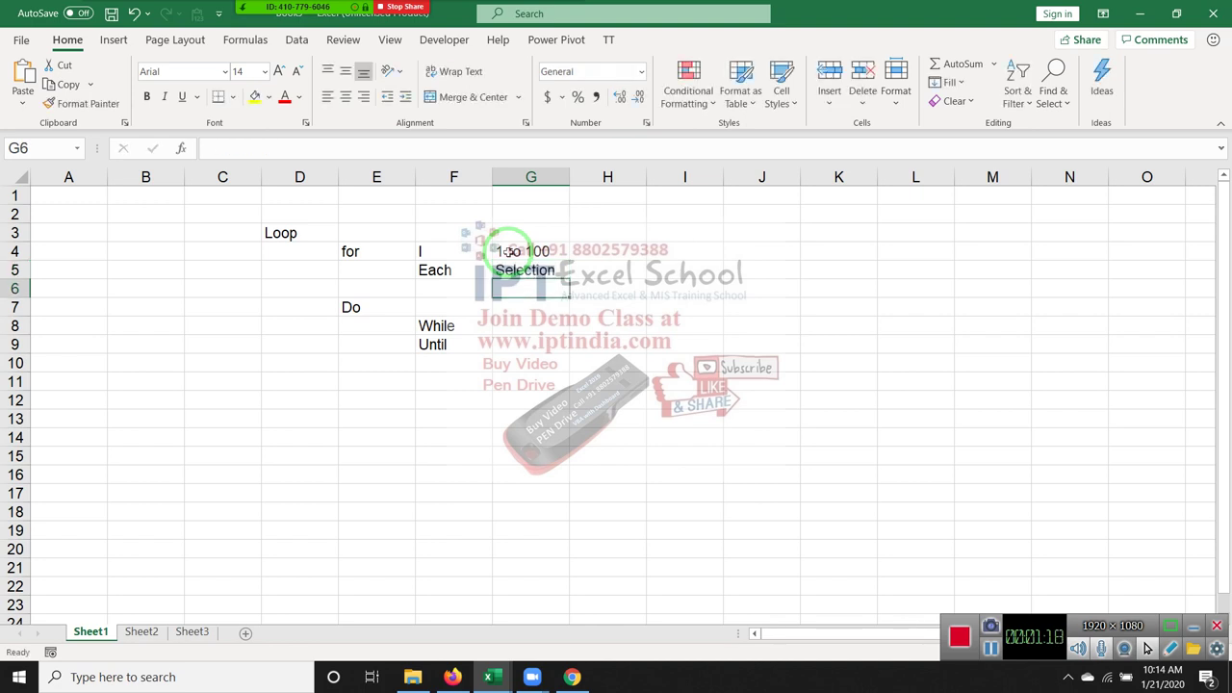
key("Down")
key("Down")
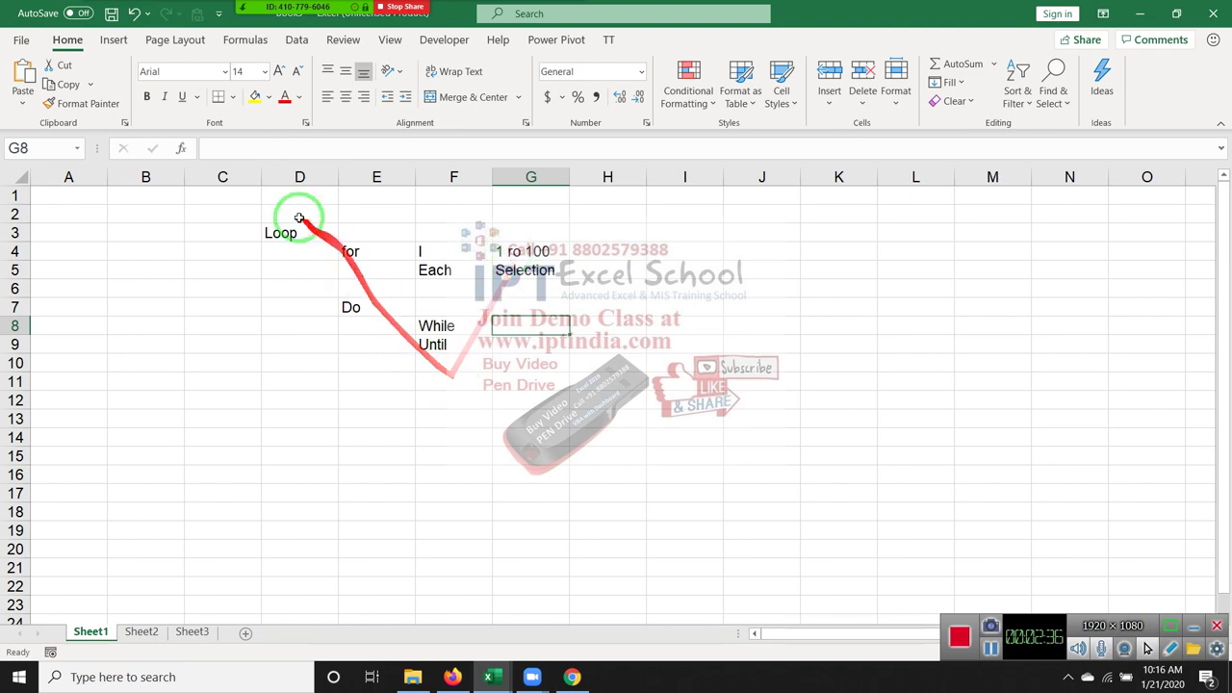
Open the Visual Basic editor from the Developer tab and insert a new module
left_click(442, 39)
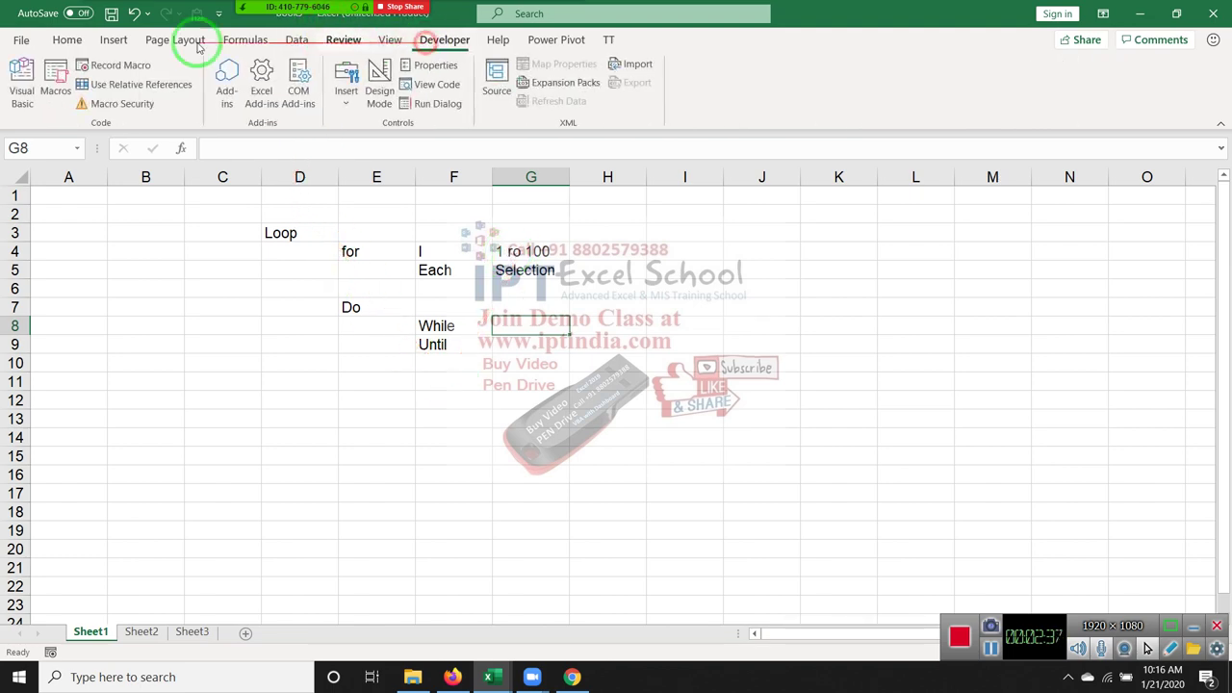
left_click(21, 81)
left_click(112, 33)
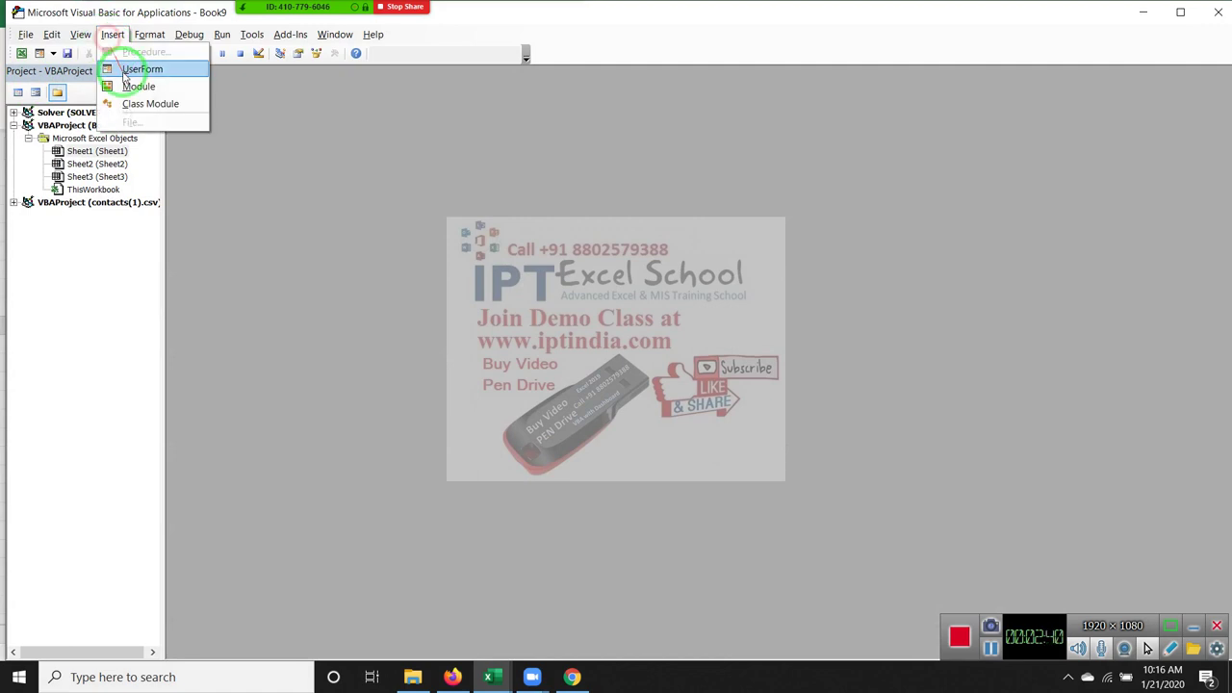
left_click(134, 85)
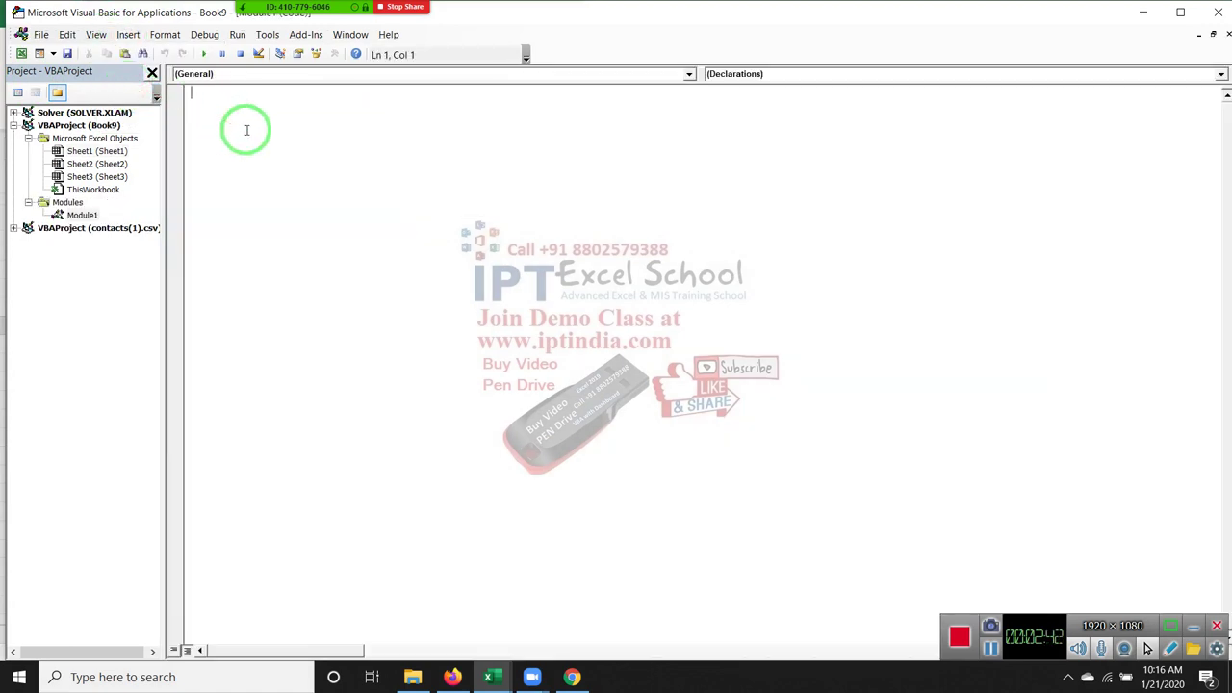
Write Sub rr() containing a For i = 1 To 100 … Next i loop
type("sub ")
type("rr()")
key("Return")
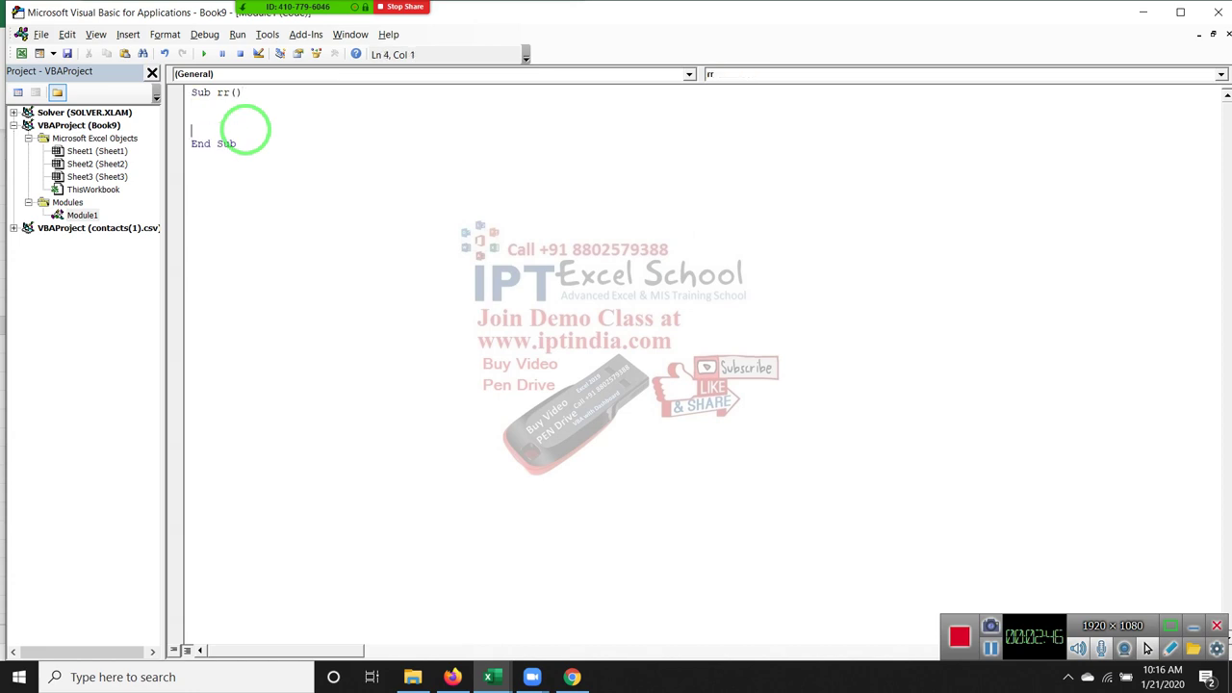
key("Up")
type("for ")
type("i = ")
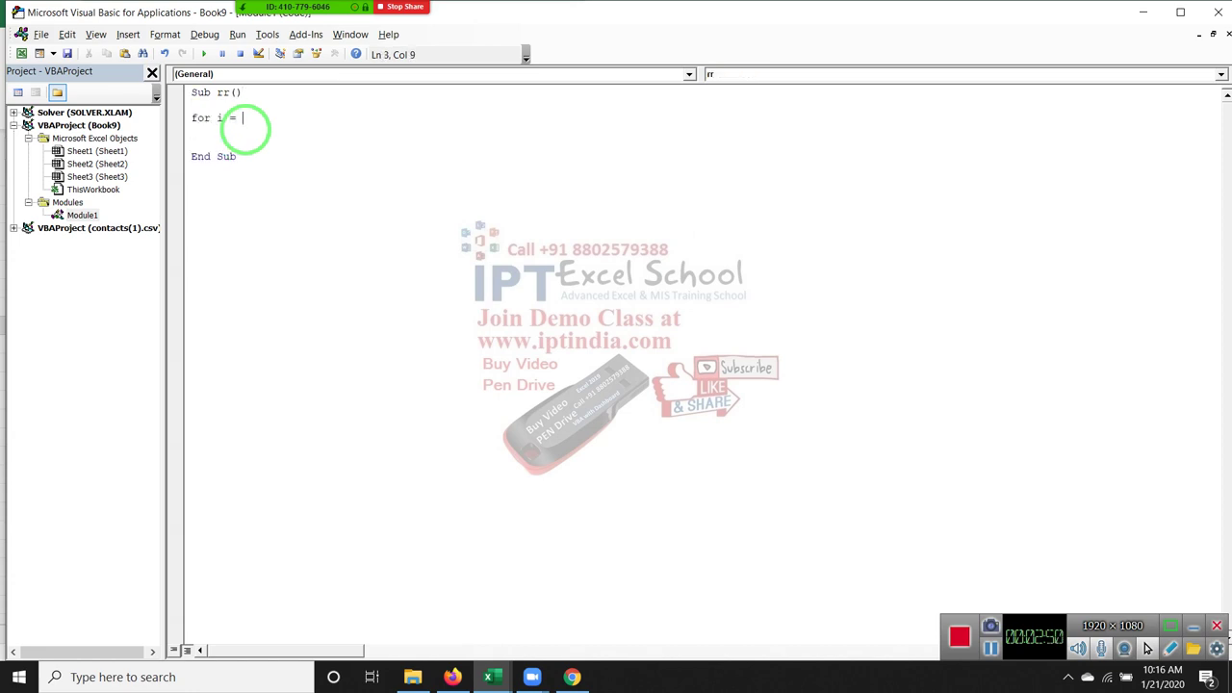
type("1 to 1")
type("00")
key("Return")
key("Return")
key("Return")
type("nex")
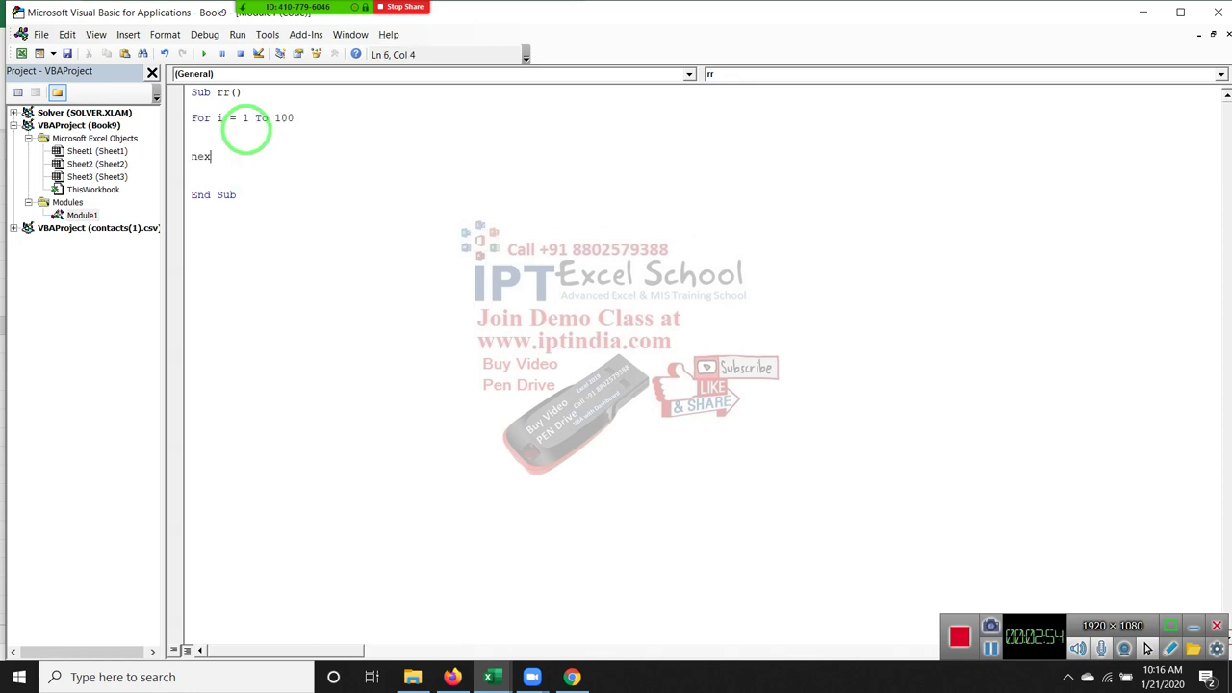
type("t i")
key("Return")
Add Step -1 to the end of the For line
key("Up")
key("Up")
key("Up")
key("shift+Down")
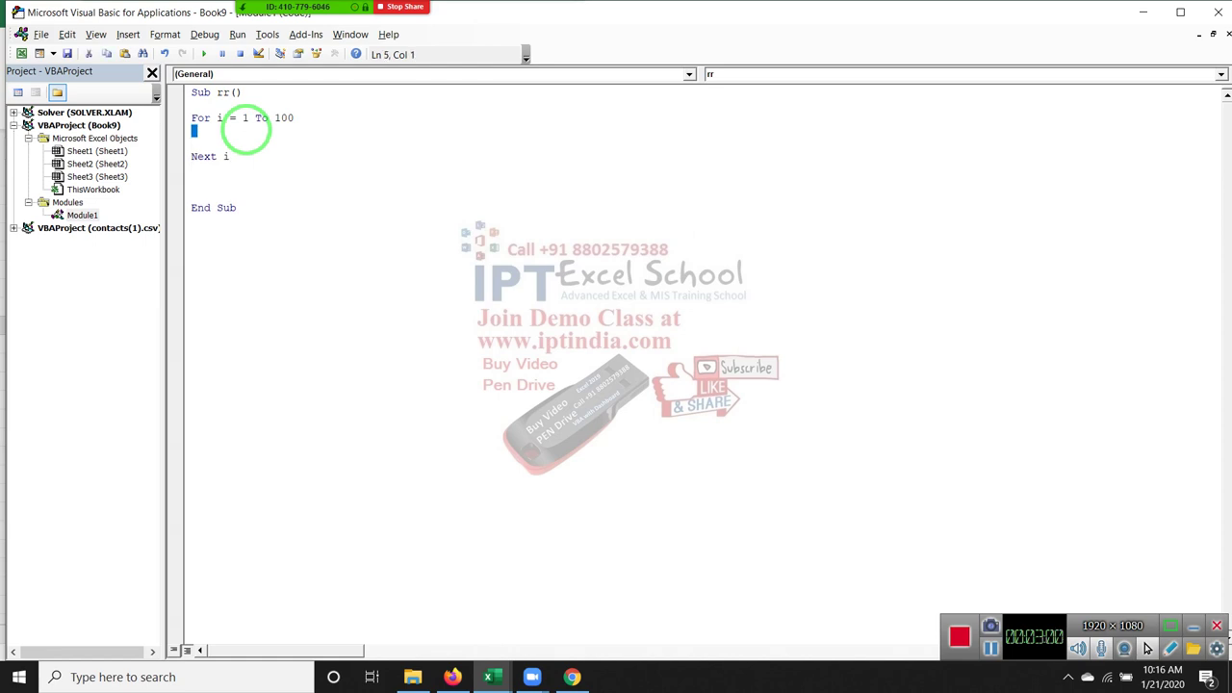
key("shift+Down")
left_click(406, 117)
type("step -")
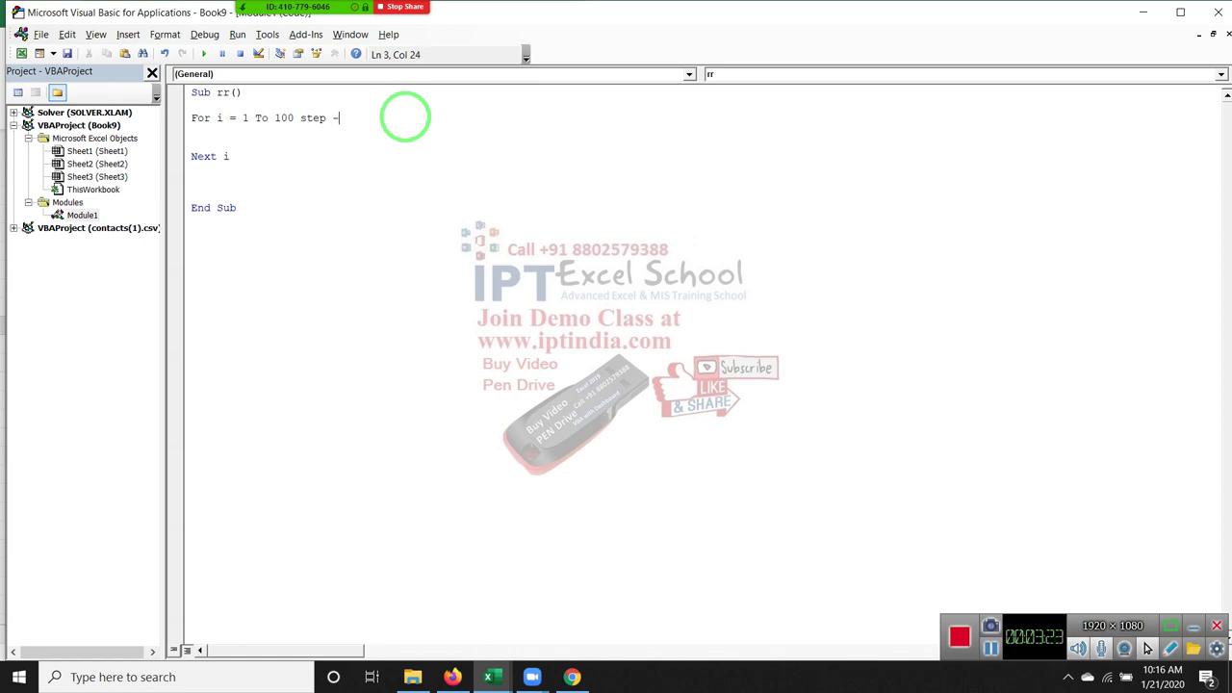
type("1")
key("Return")
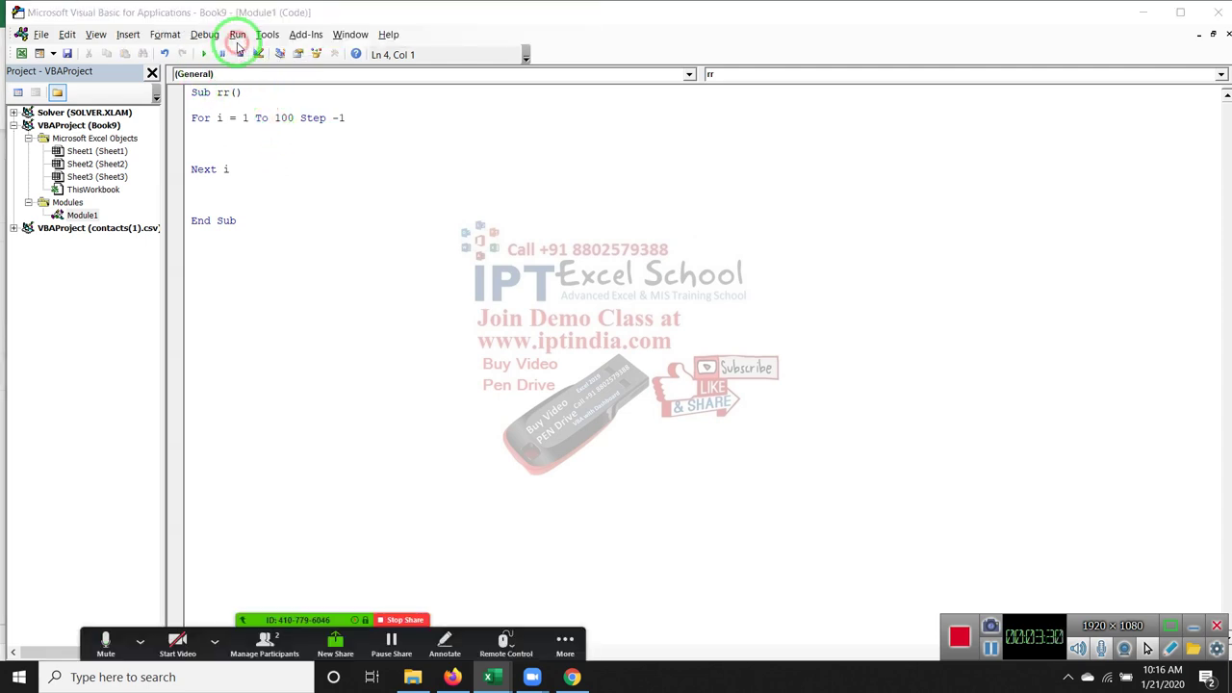
Step Into Sub rr line by line until the 1 To 100 Step -1 loop jumps to End Sub
left_click(210, 38)
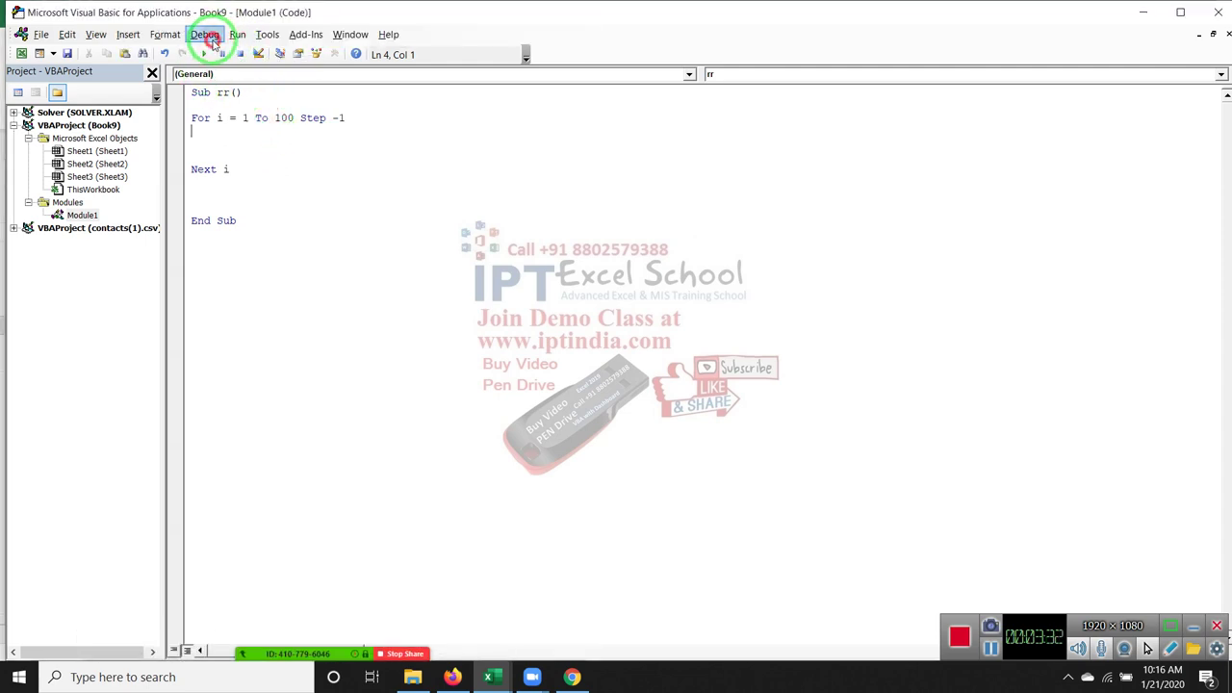
left_click(211, 40)
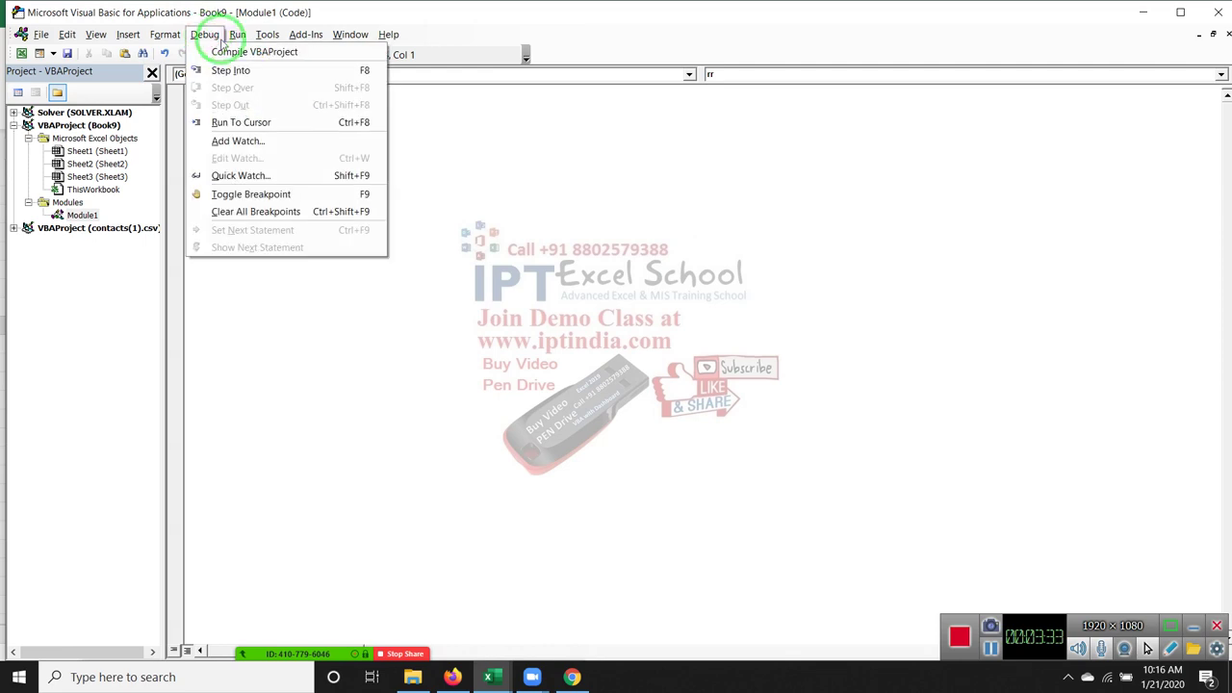
left_click(289, 69)
left_click(204, 35)
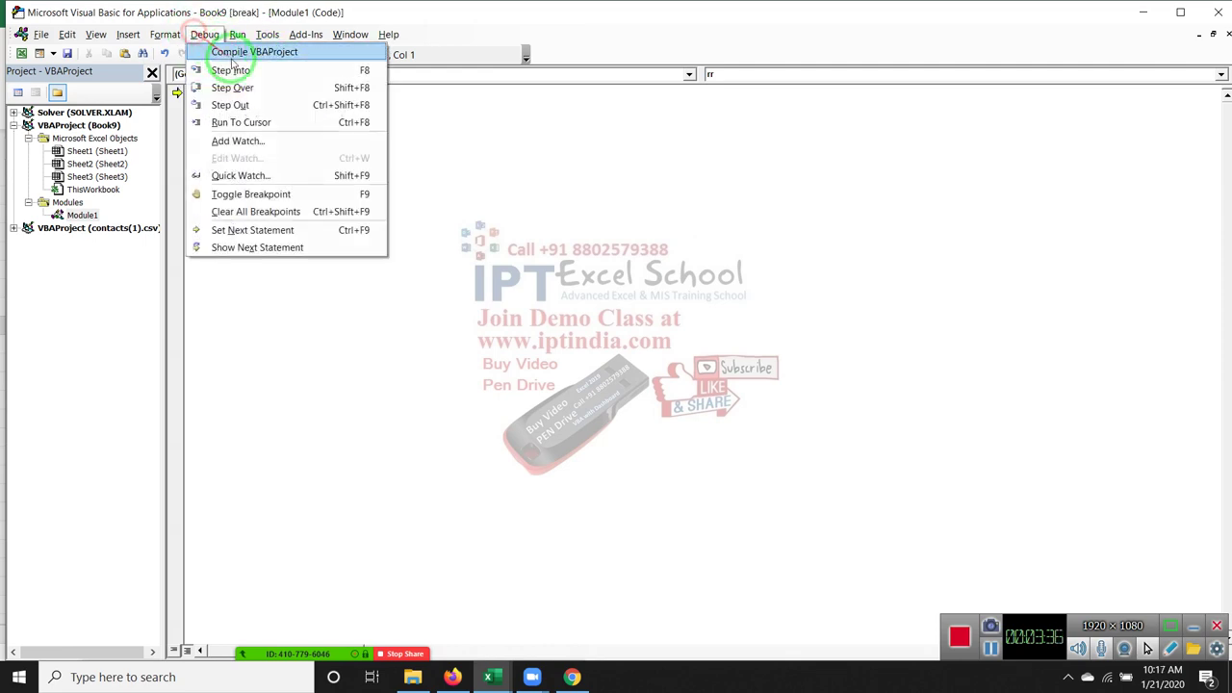
left_click(241, 74)
mouse_move(220, 118)
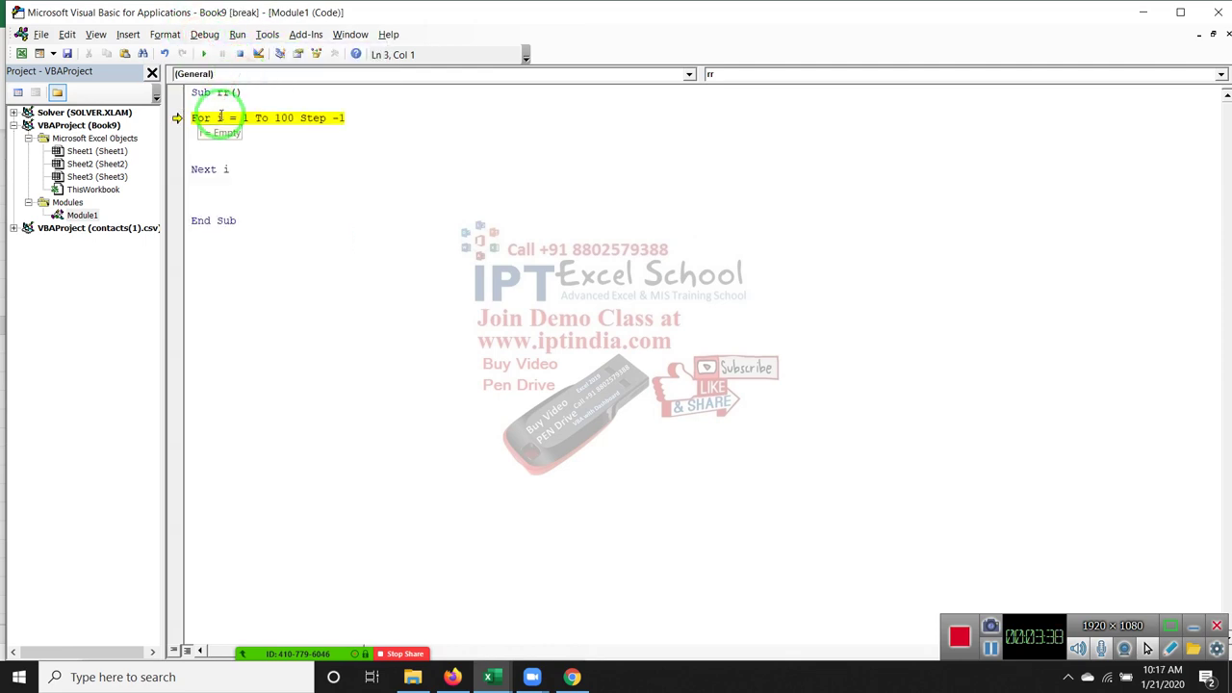
left_click(204, 35)
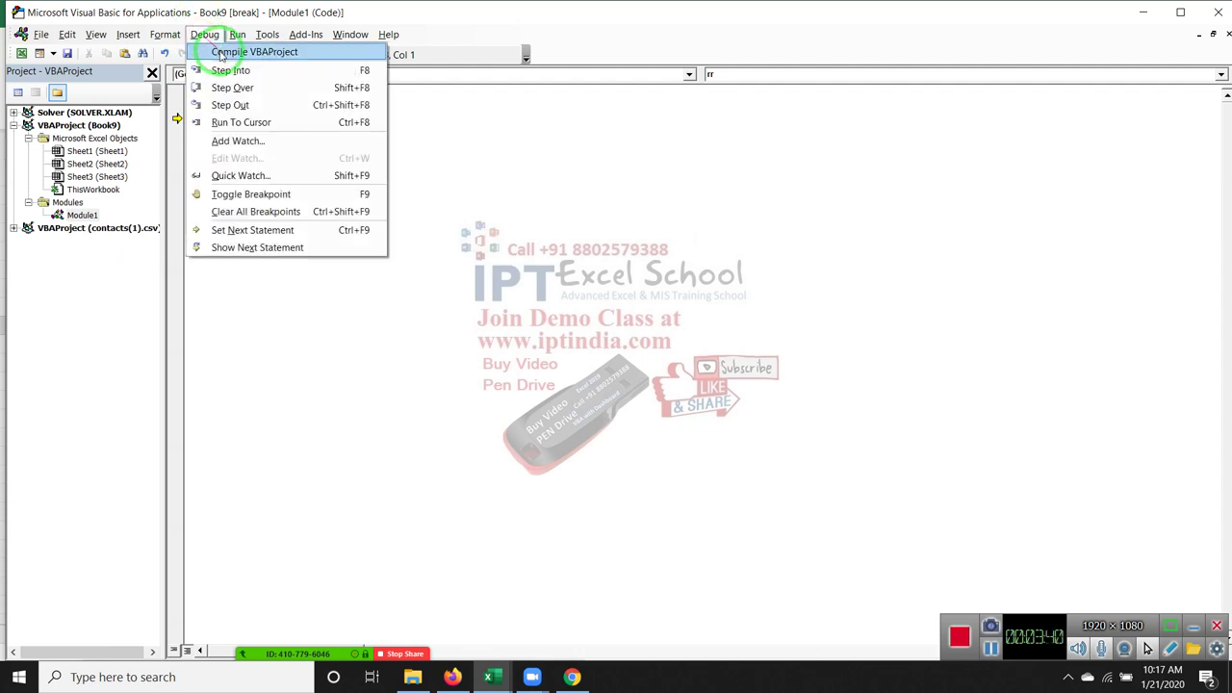
left_click(227, 71)
mouse_move(219, 117)
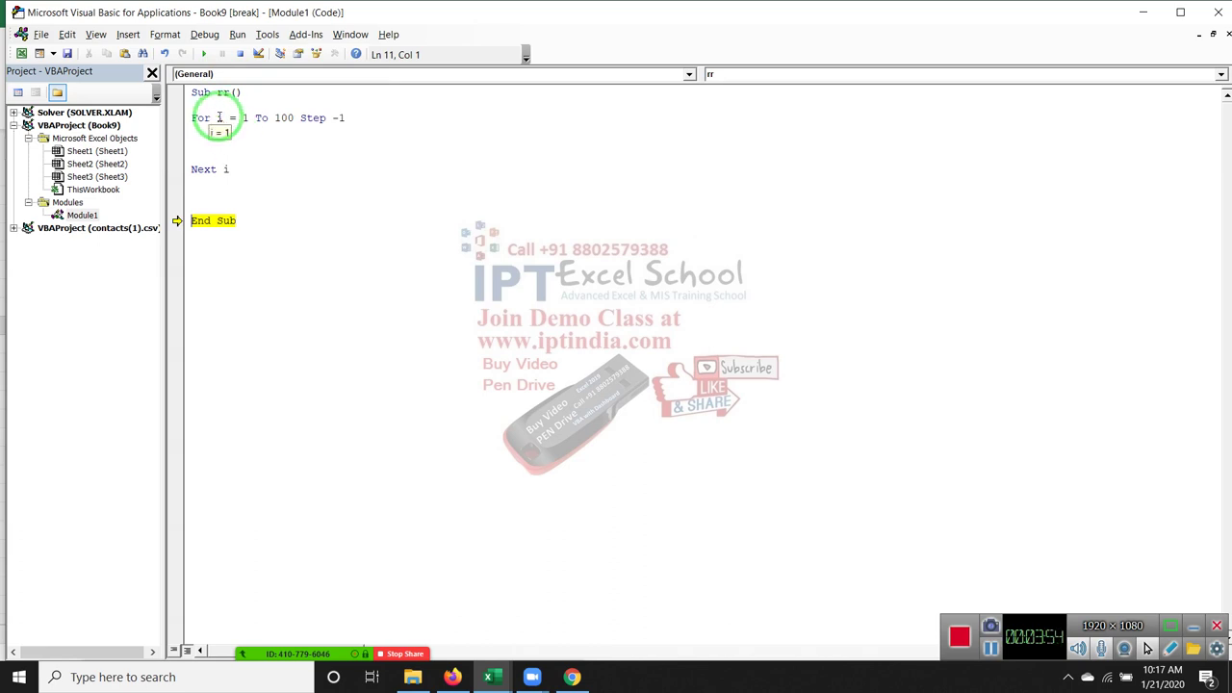
Reset the run and rewrite the For line as For i = 100 To 1 Step -1
left_click(218, 143)
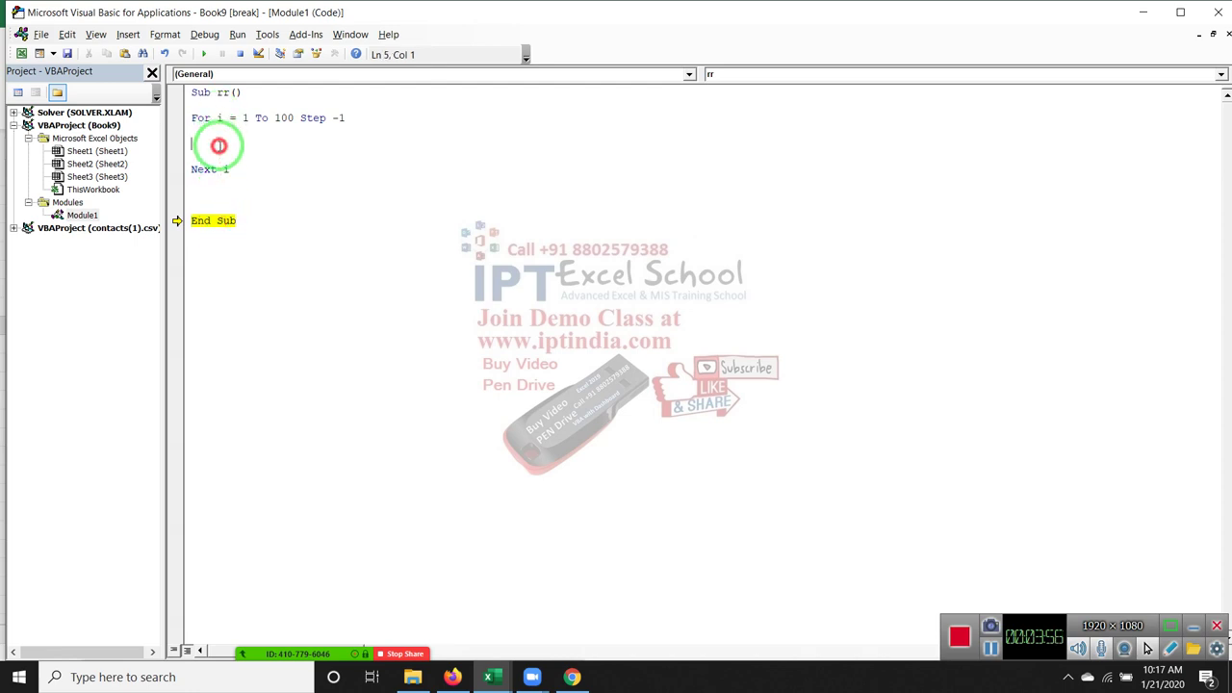
left_click(240, 53)
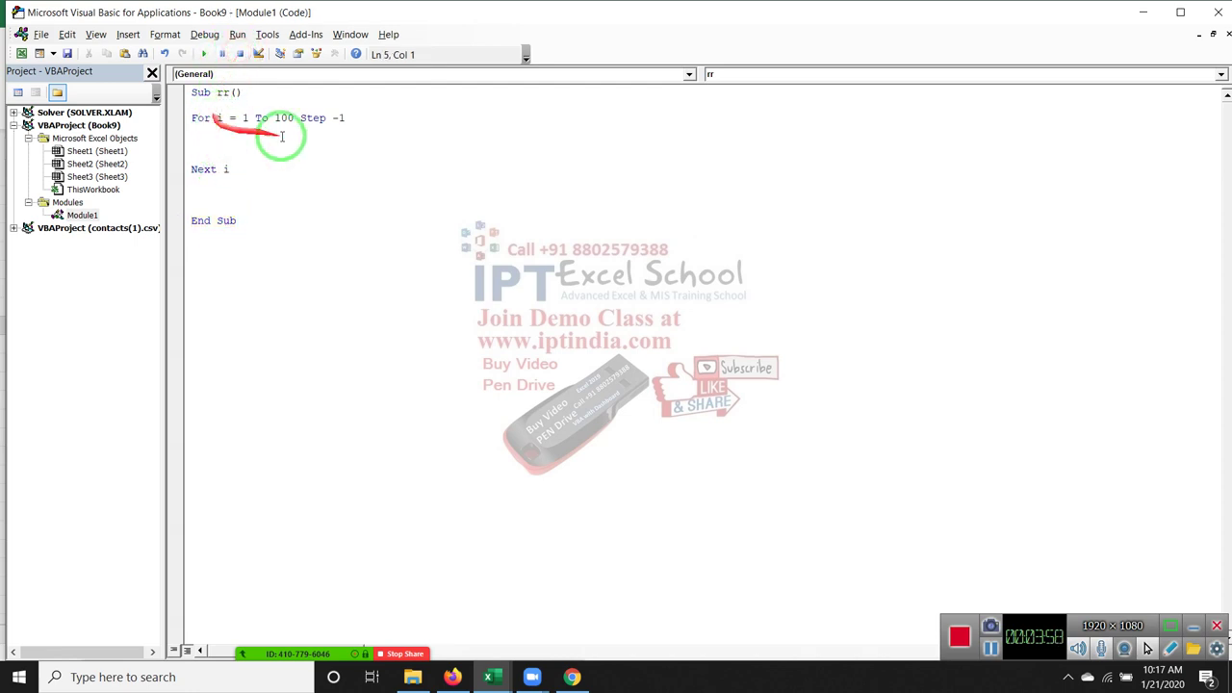
left_click(293, 117)
double_click(293, 117)
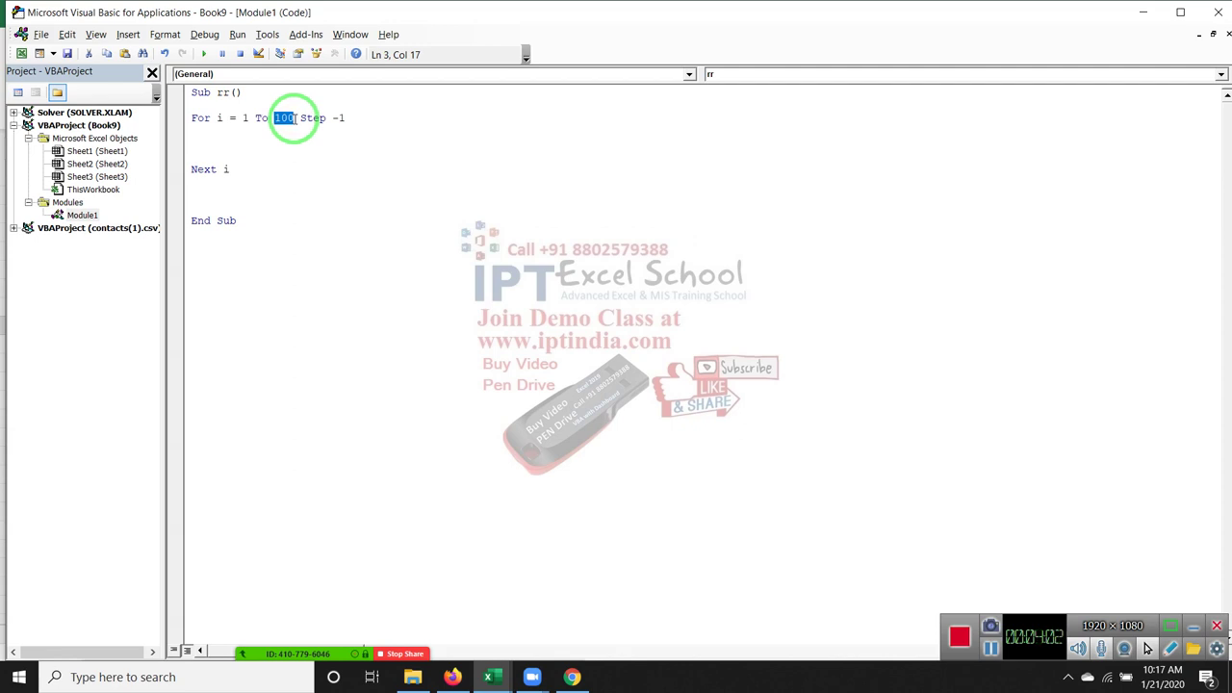
double_click(245, 118)
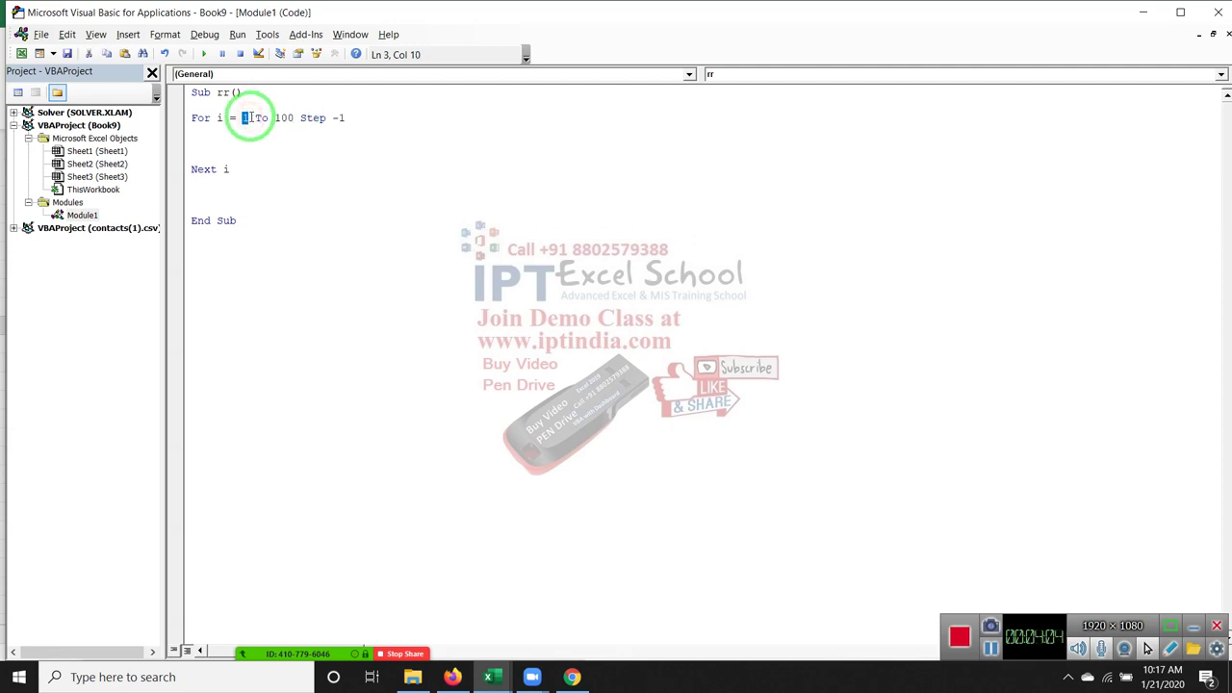
type("00")
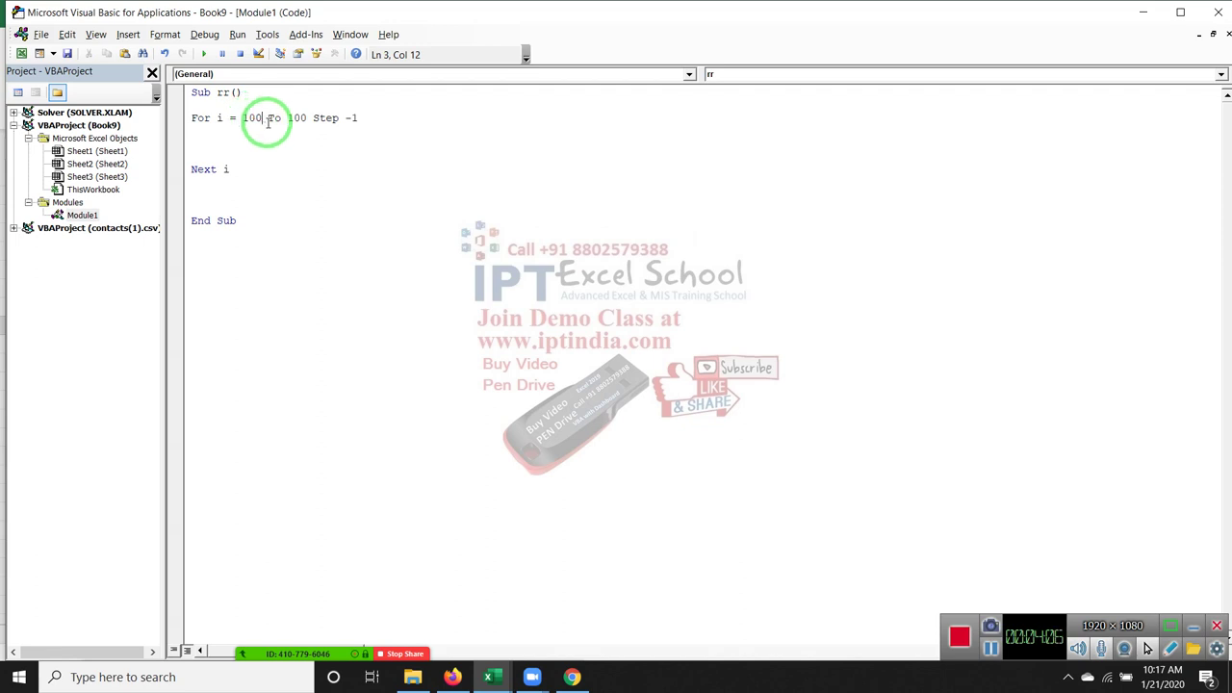
double_click(293, 118)
type("1")
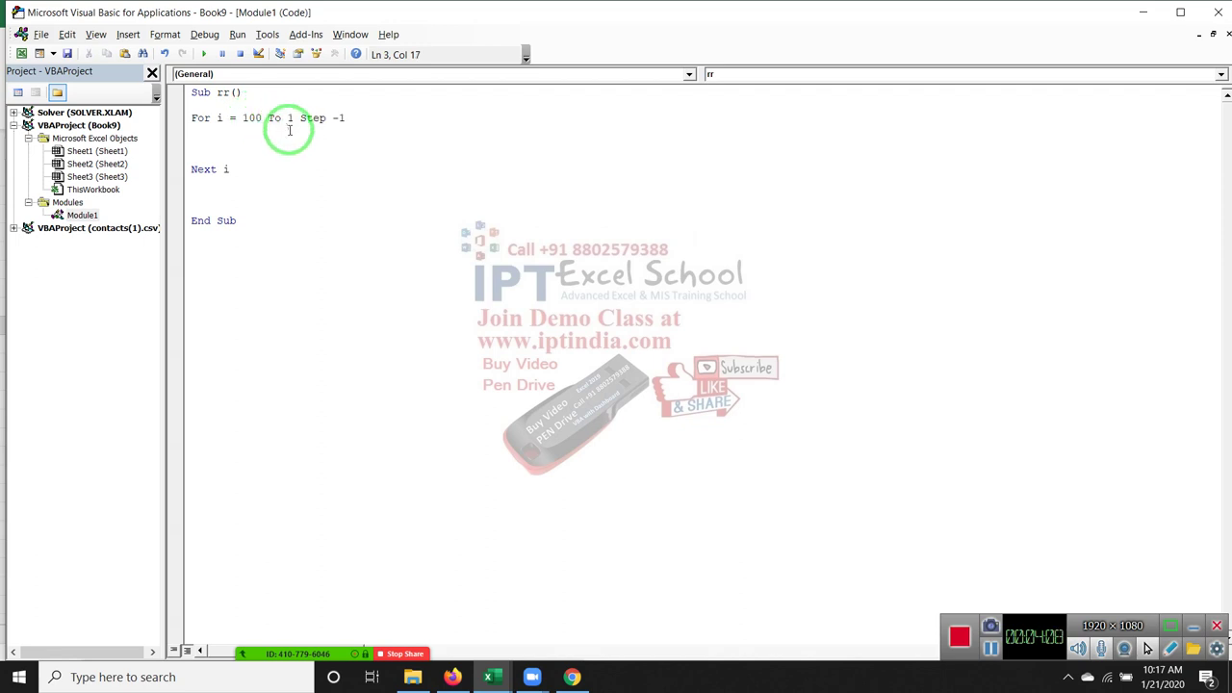
left_click(278, 131)
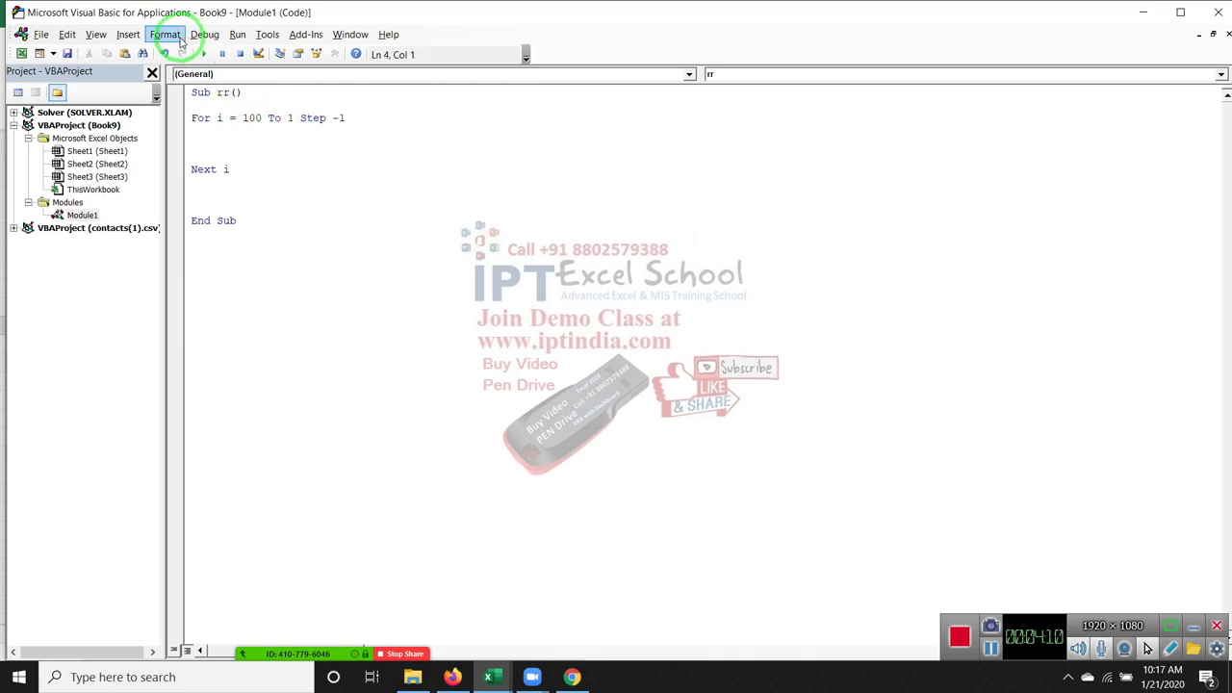
Step Into rr until execution enters the loop at Next i, then select the -1 step
left_click(199, 39)
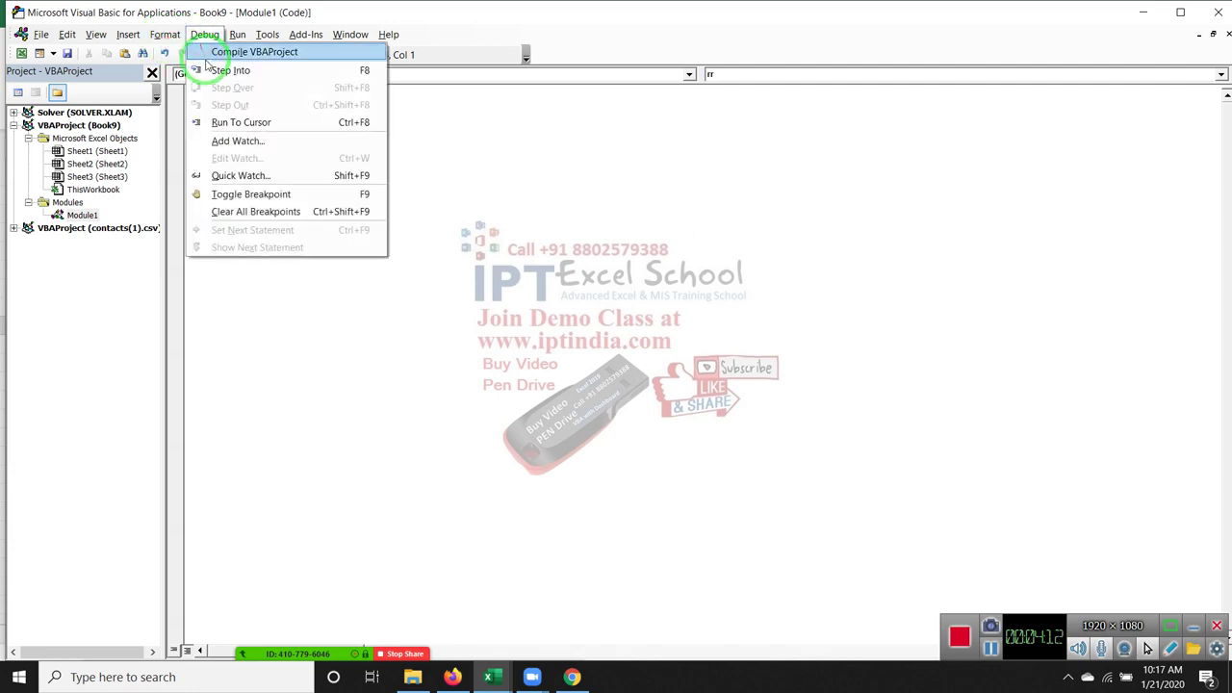
left_click(208, 72)
left_click(204, 35)
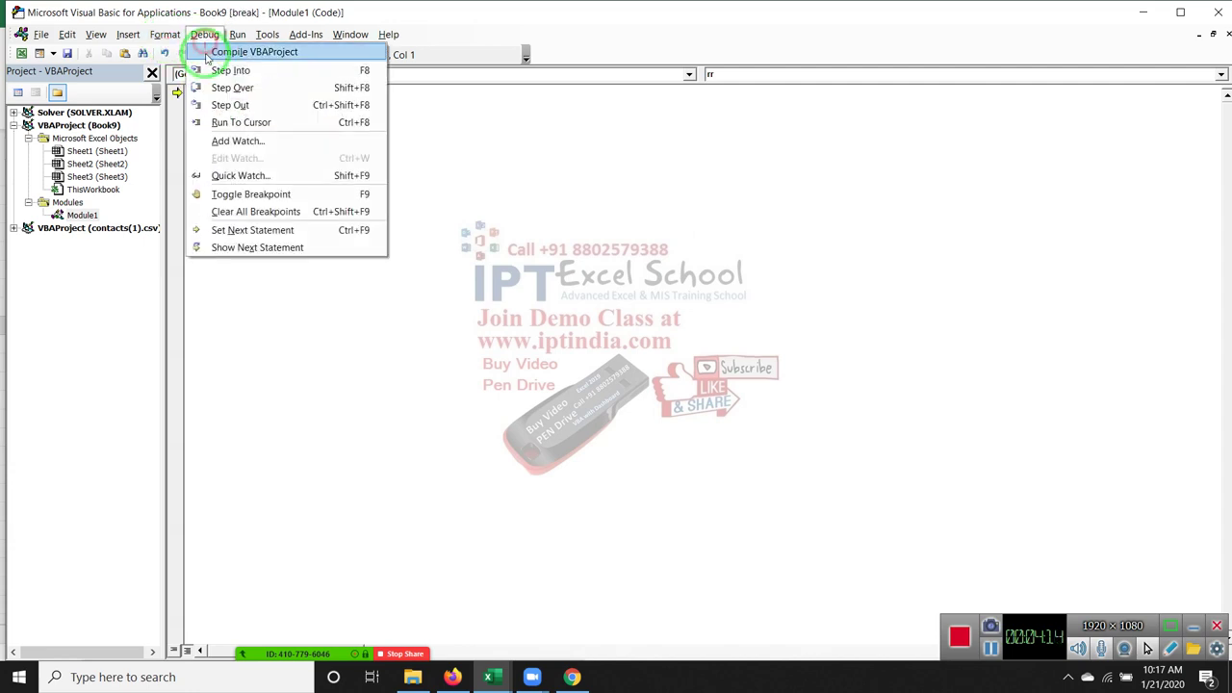
left_click(213, 71)
mouse_move(219, 118)
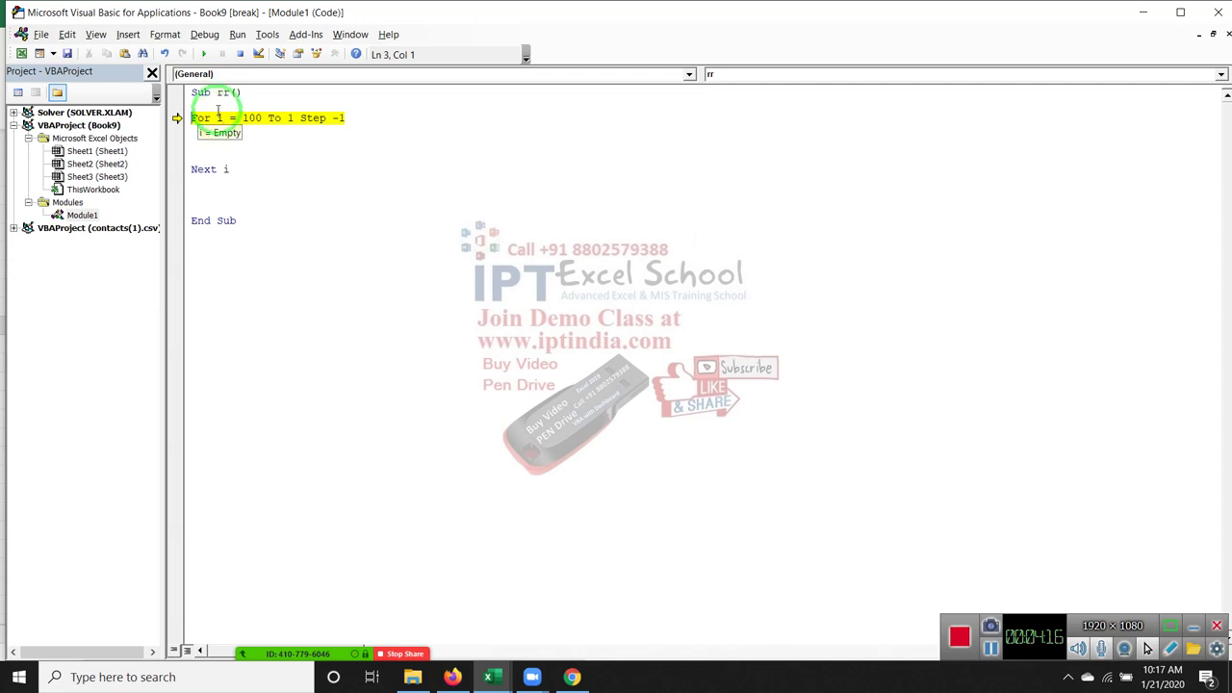
left_click(204, 34)
left_click(209, 72)
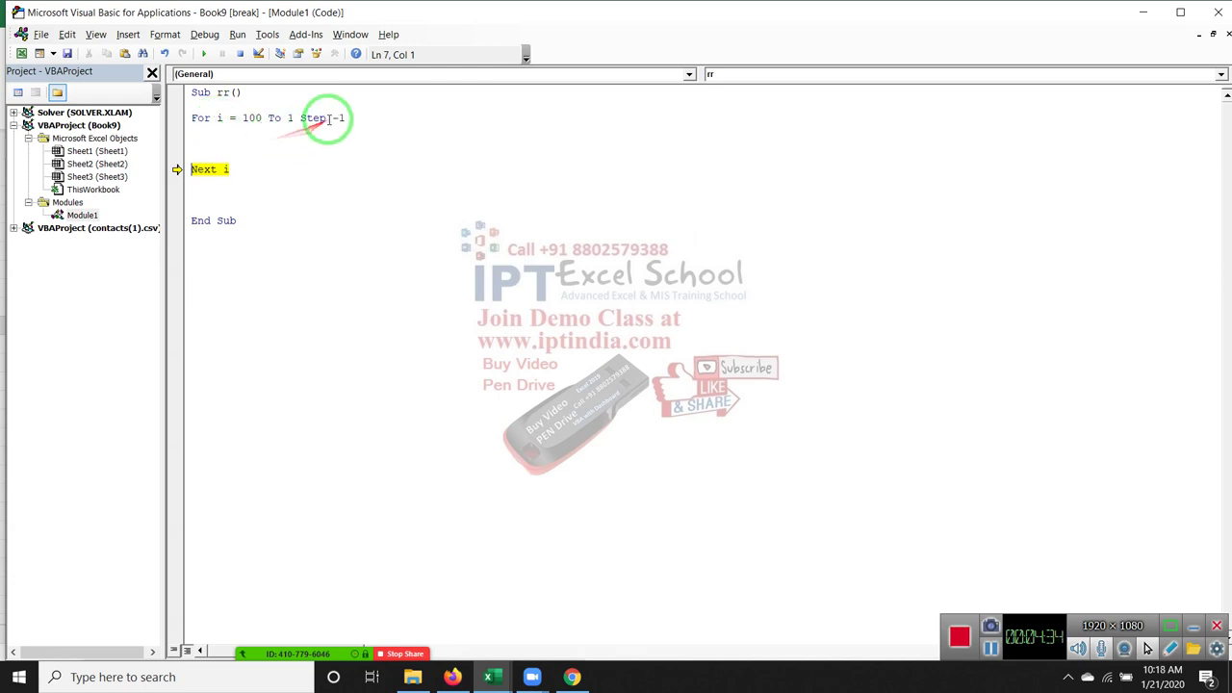
left_click_drag(332, 117, 346, 117)
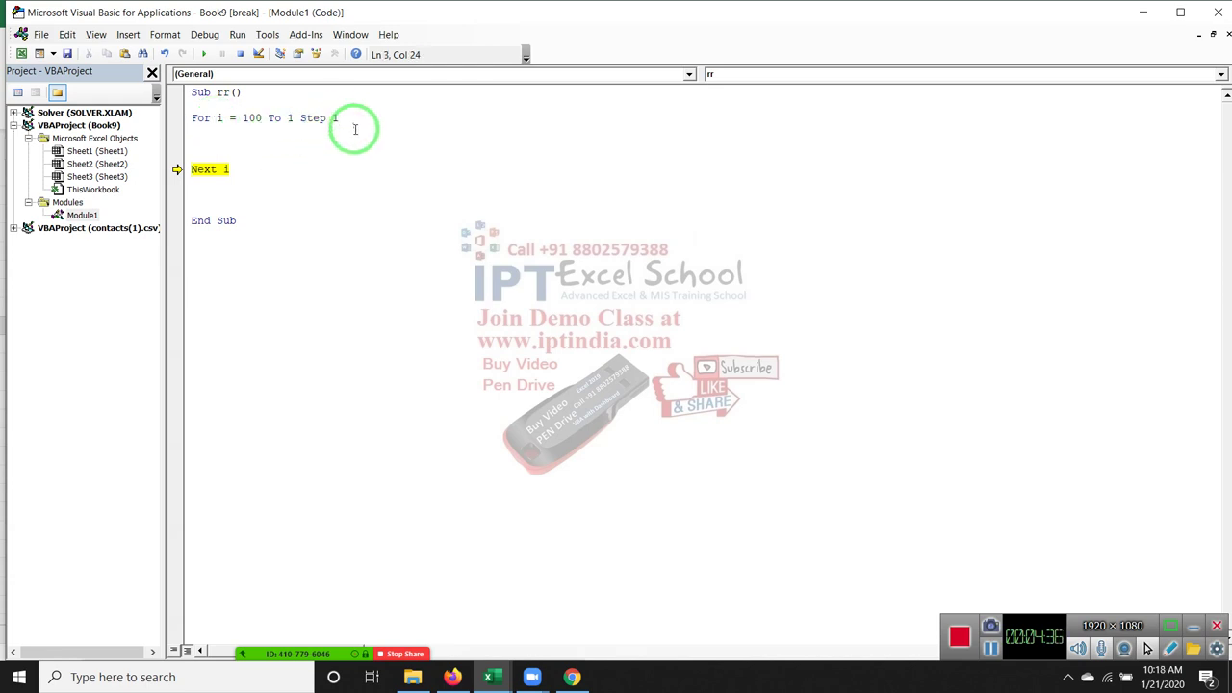
Change the For line to For i = 1 To 100 Step 1 and reset the run
key("Down")
left_click(250, 116)
double_click(251, 116)
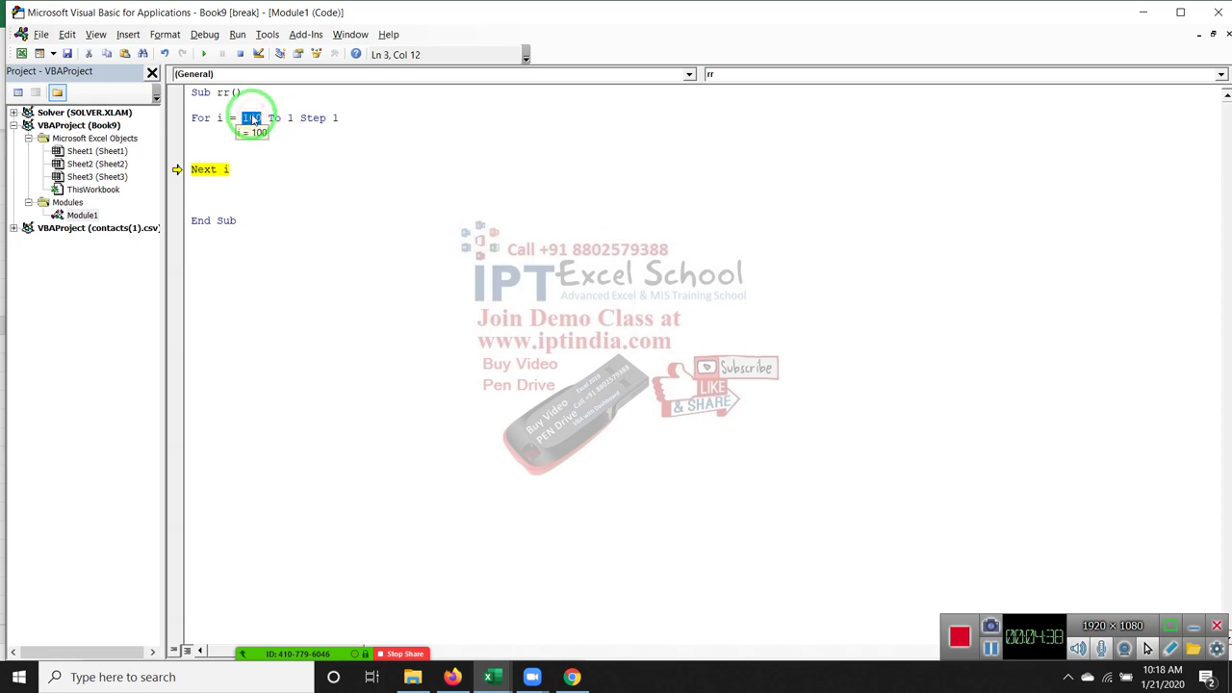
type("1")
left_click(279, 119)
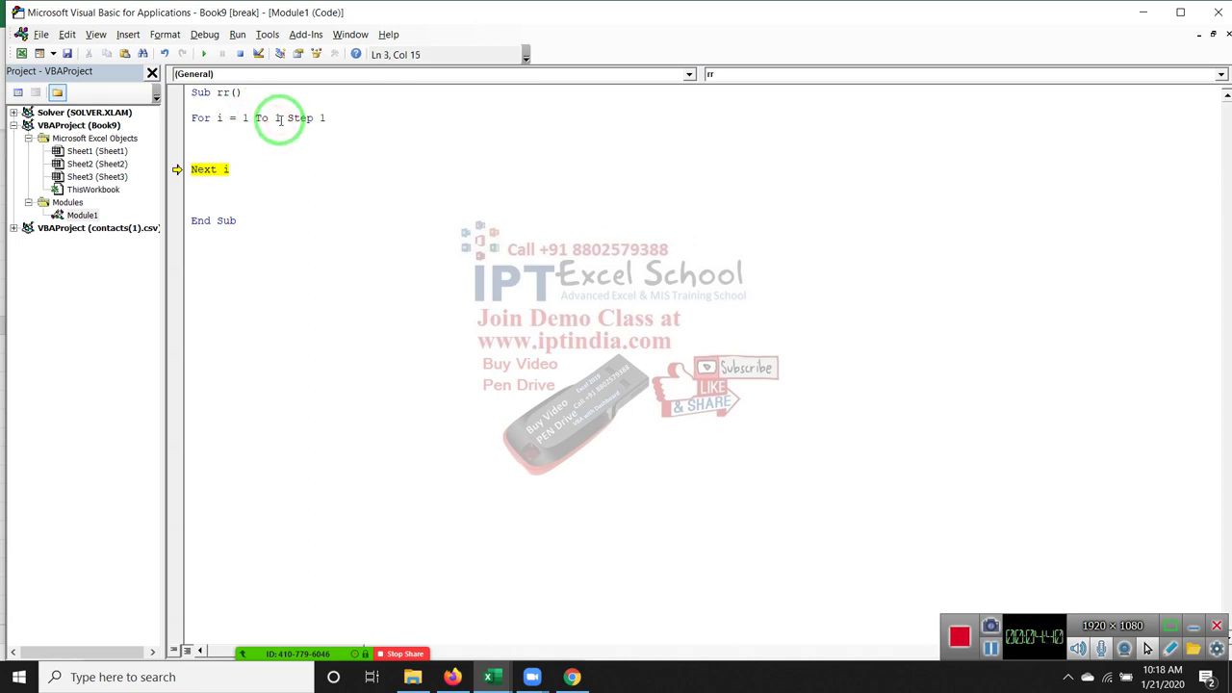
type("00")
left_click(279, 130)
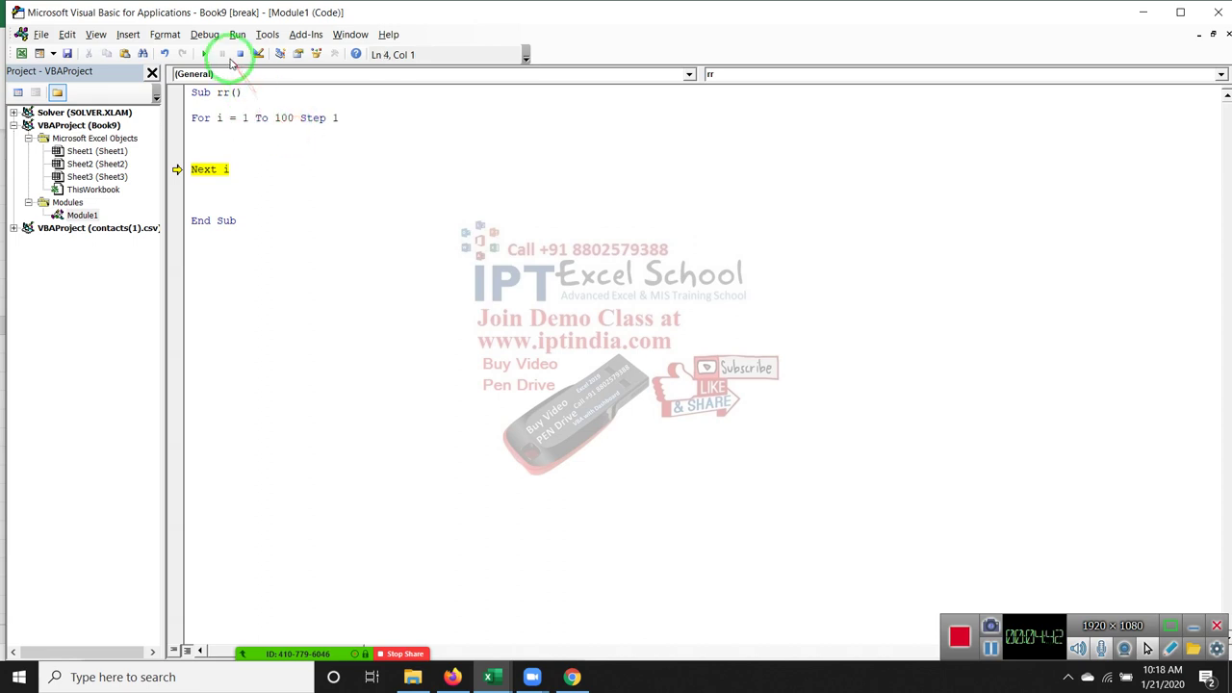
left_click(240, 55)
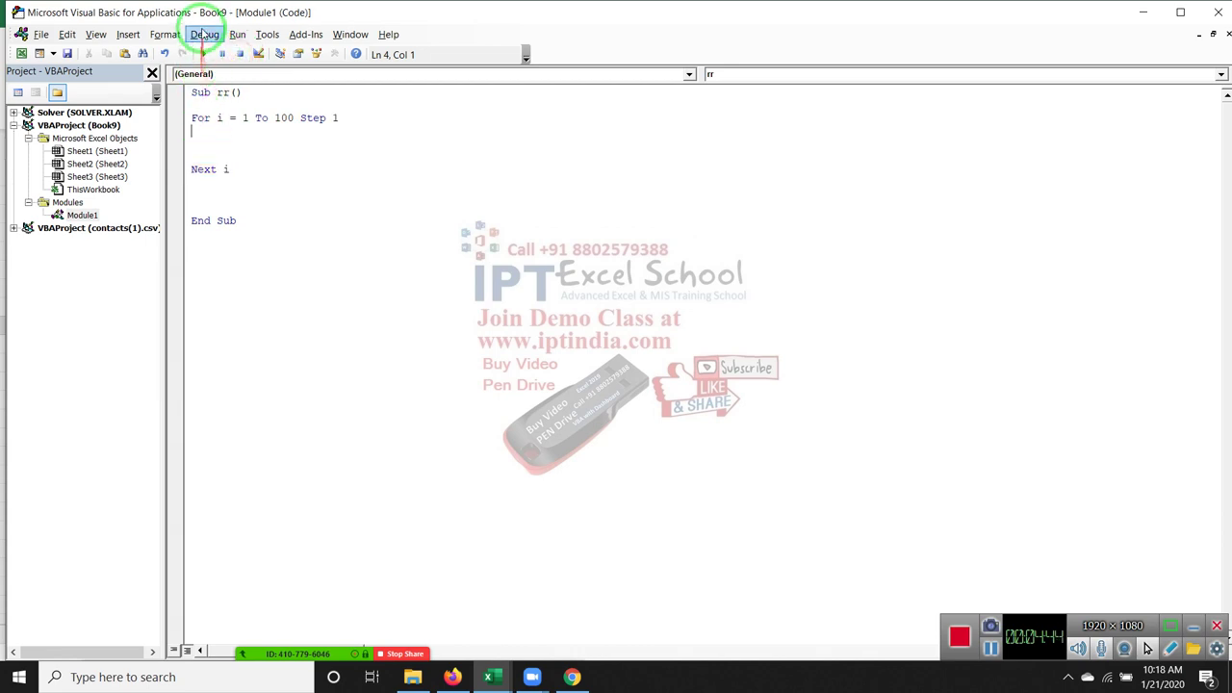
Step Into rr through a few loop passes until i reaches 2, then reset
left_click(204, 36)
left_click(222, 71)
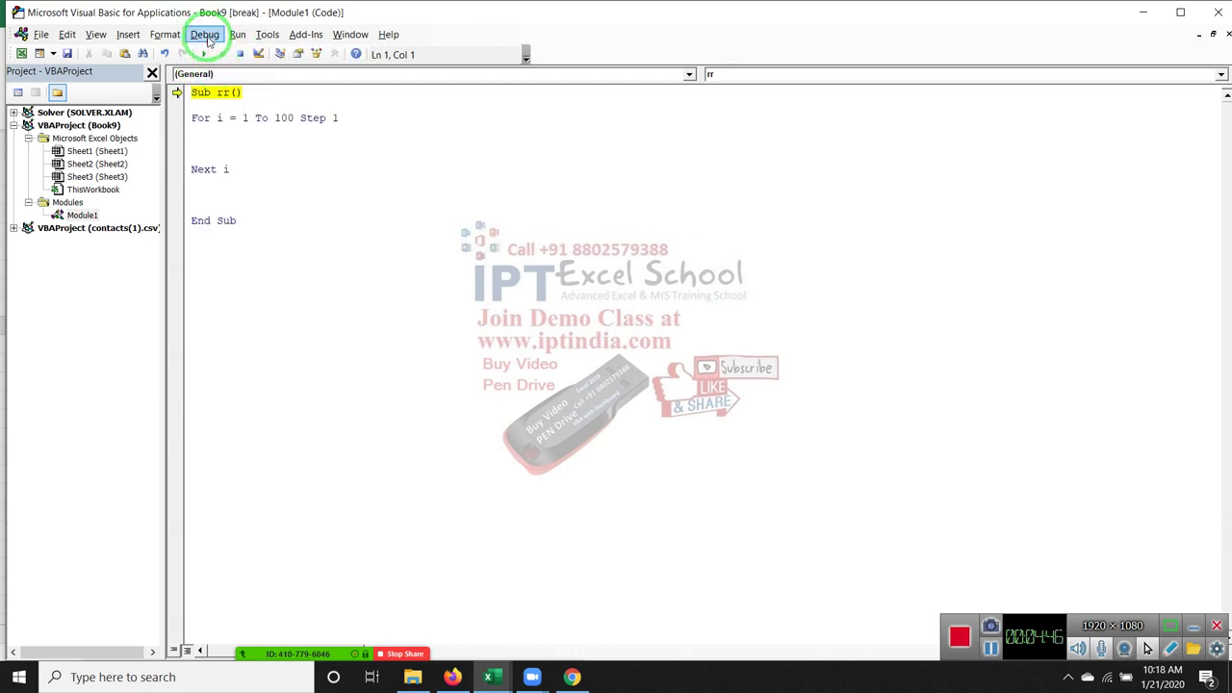
left_click(205, 35)
left_click(226, 70)
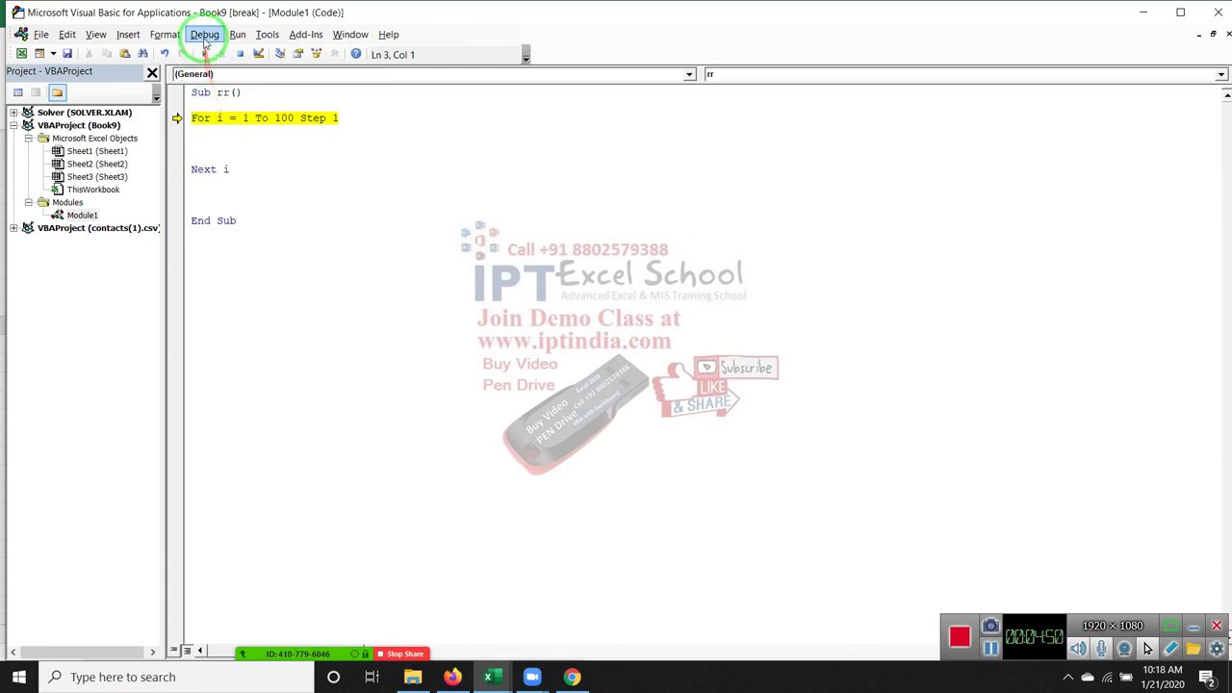
left_click(205, 34)
left_click(216, 70)
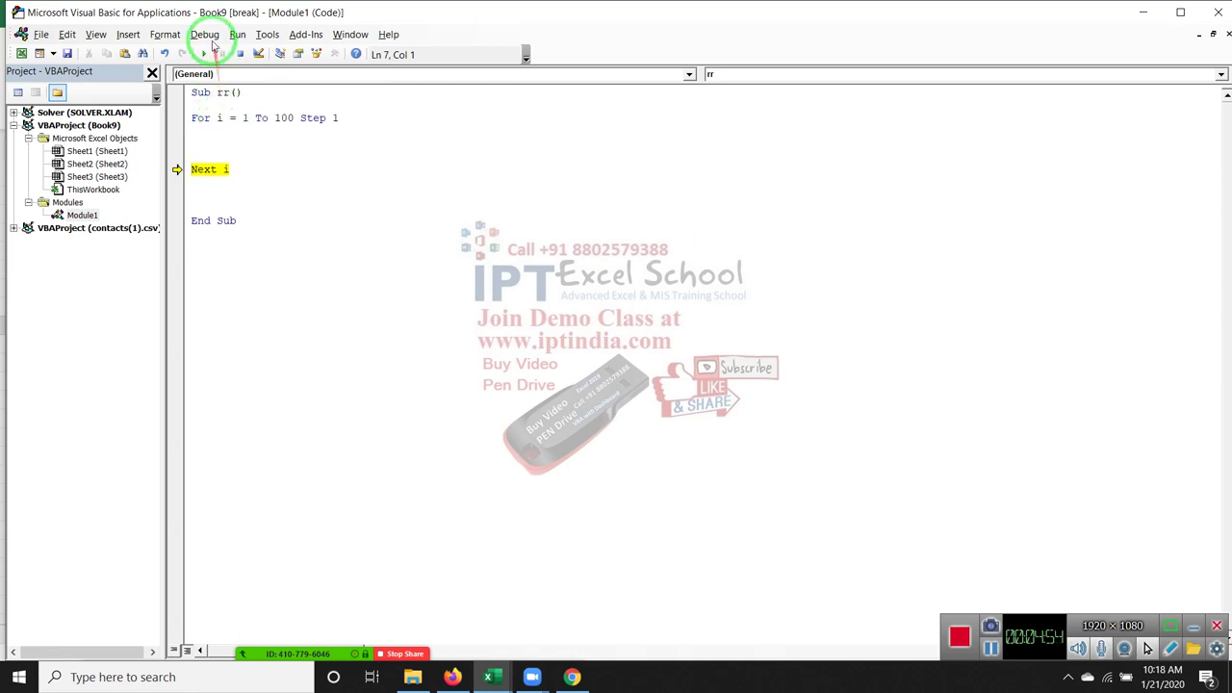
left_click(213, 42)
left_click(220, 70)
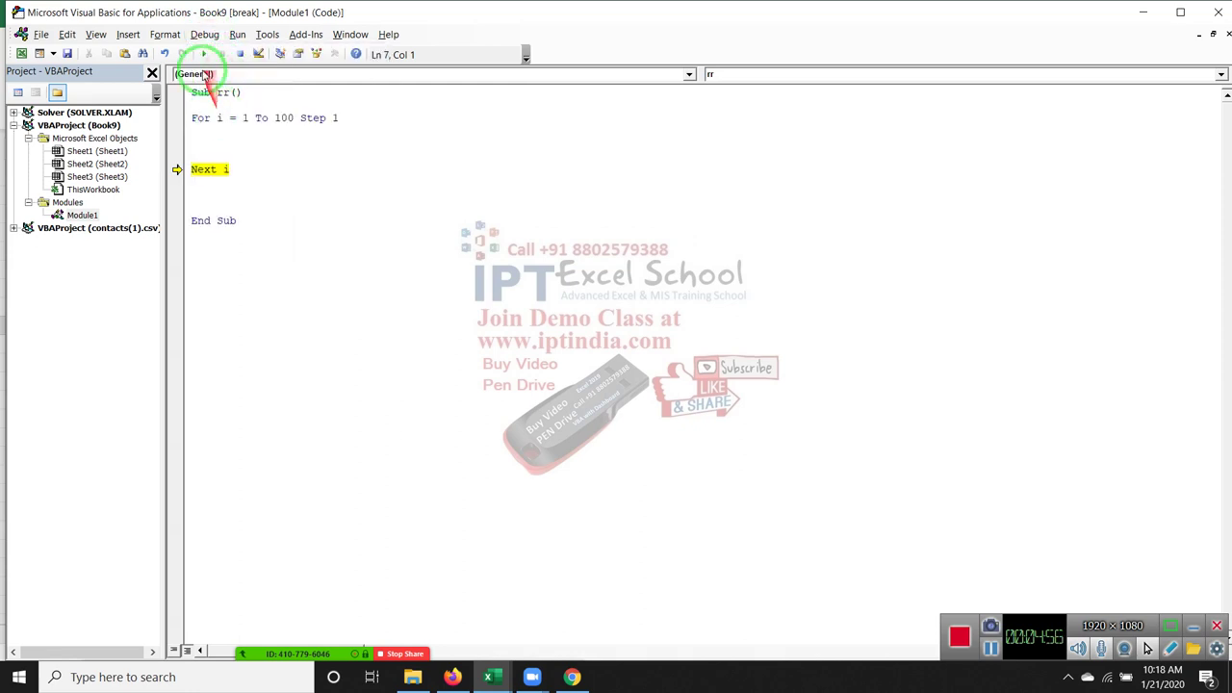
mouse_move(219, 119)
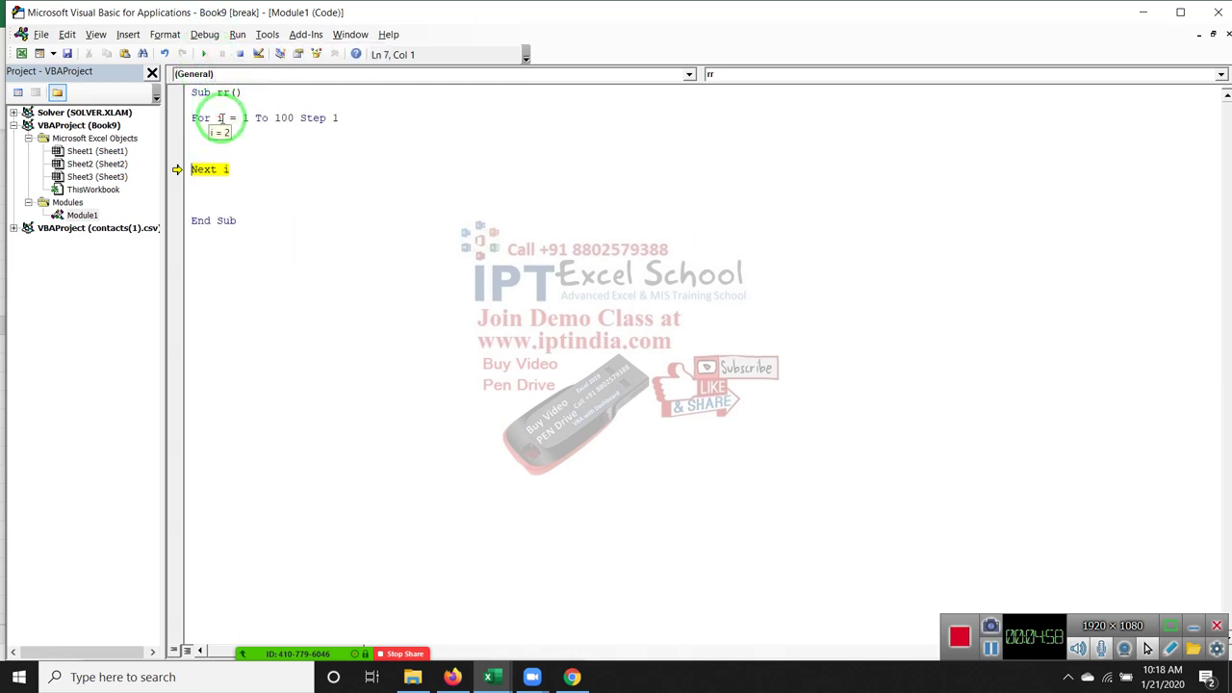
left_click(204, 37)
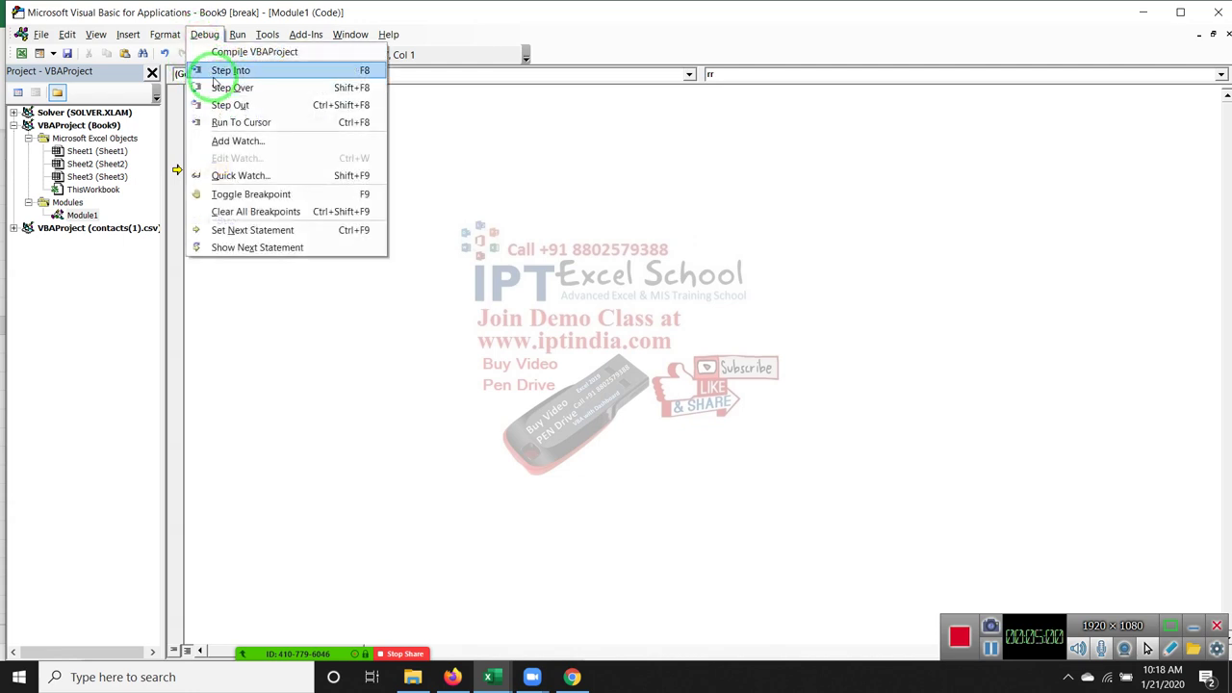
left_click(216, 73)
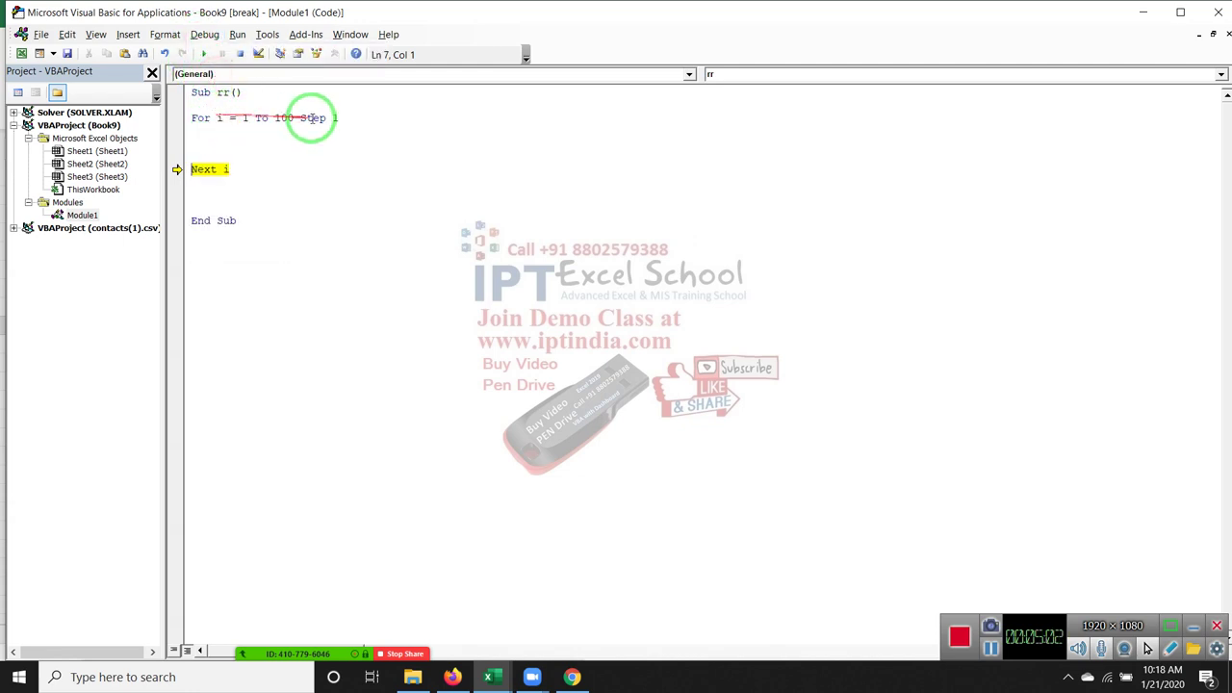
left_click(242, 55)
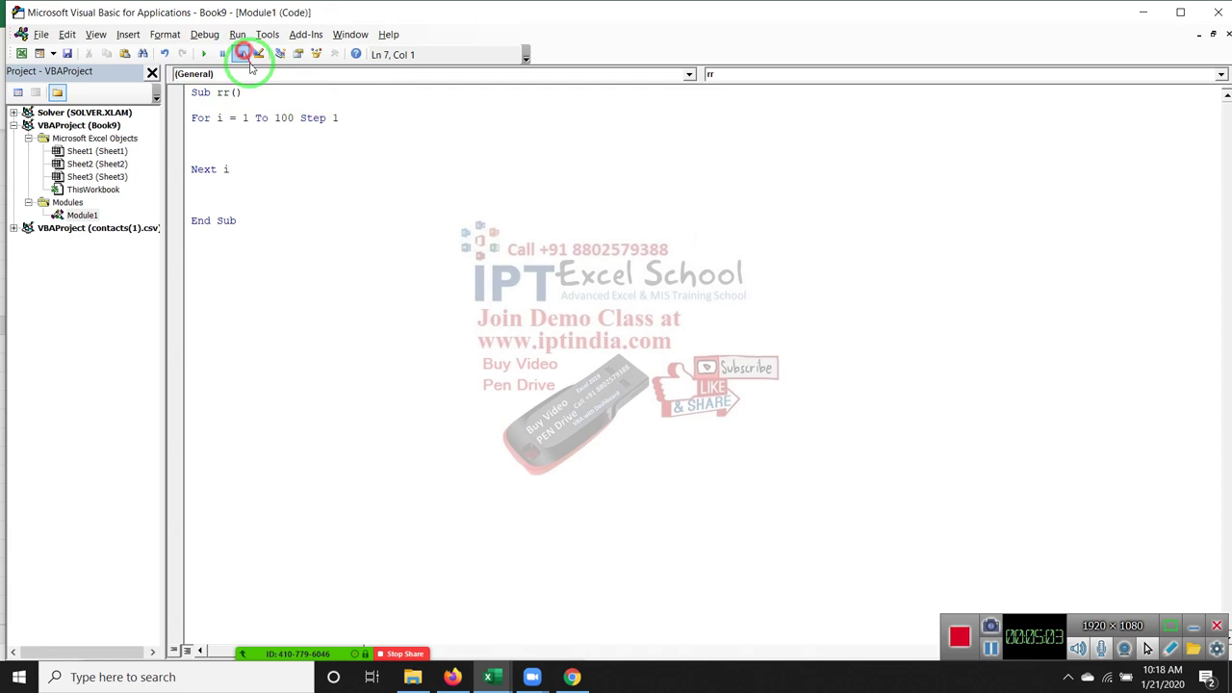
Change the loop's step value from 1 to 2
left_click(339, 117)
key("BackSpace")
type("2")
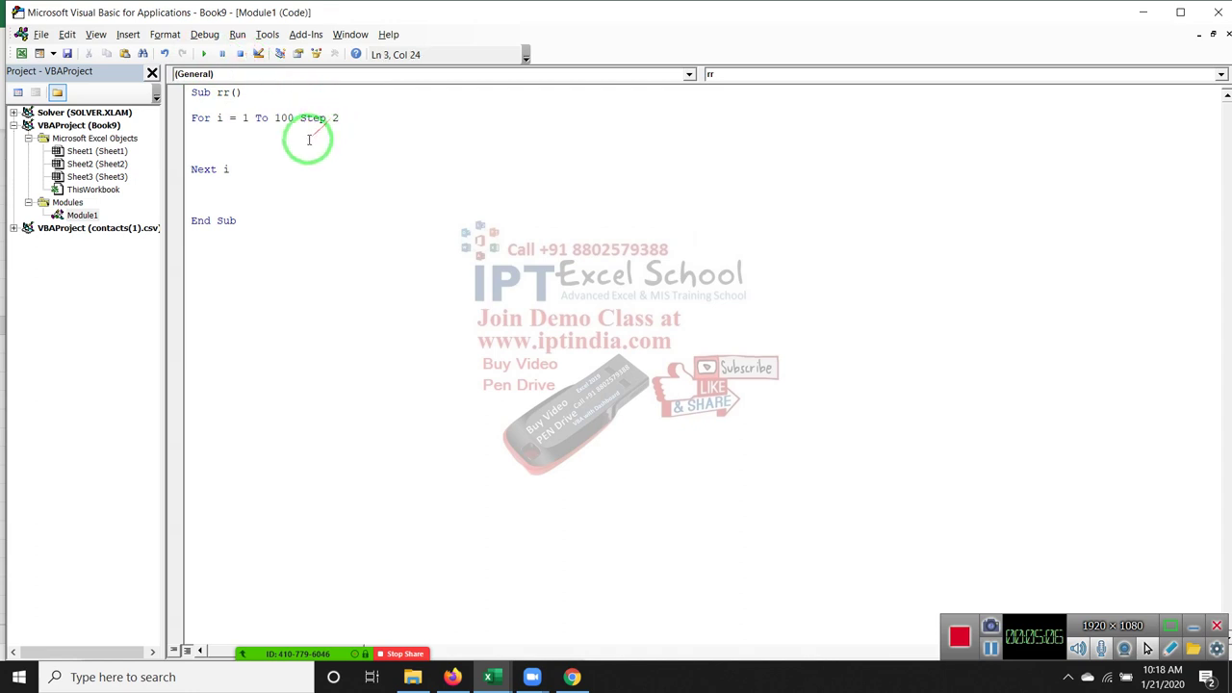
left_click(308, 142)
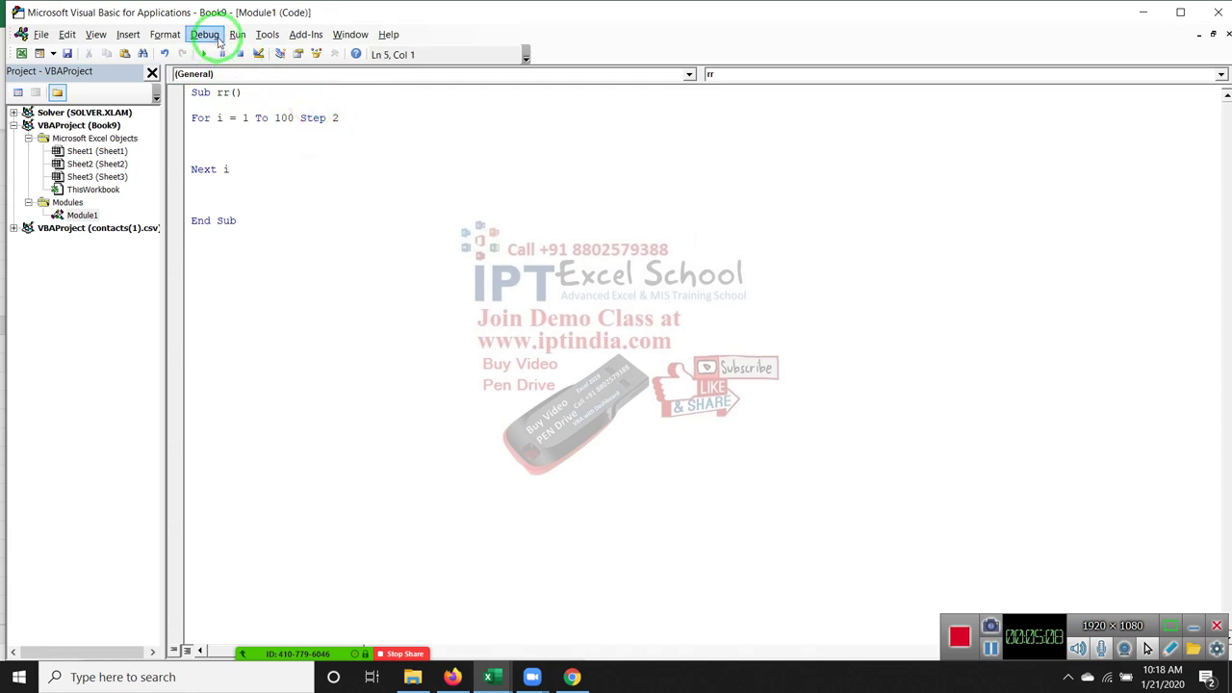
Step Into rr through the loop until i reaches 3, then reset
left_click(218, 43)
left_click(224, 69)
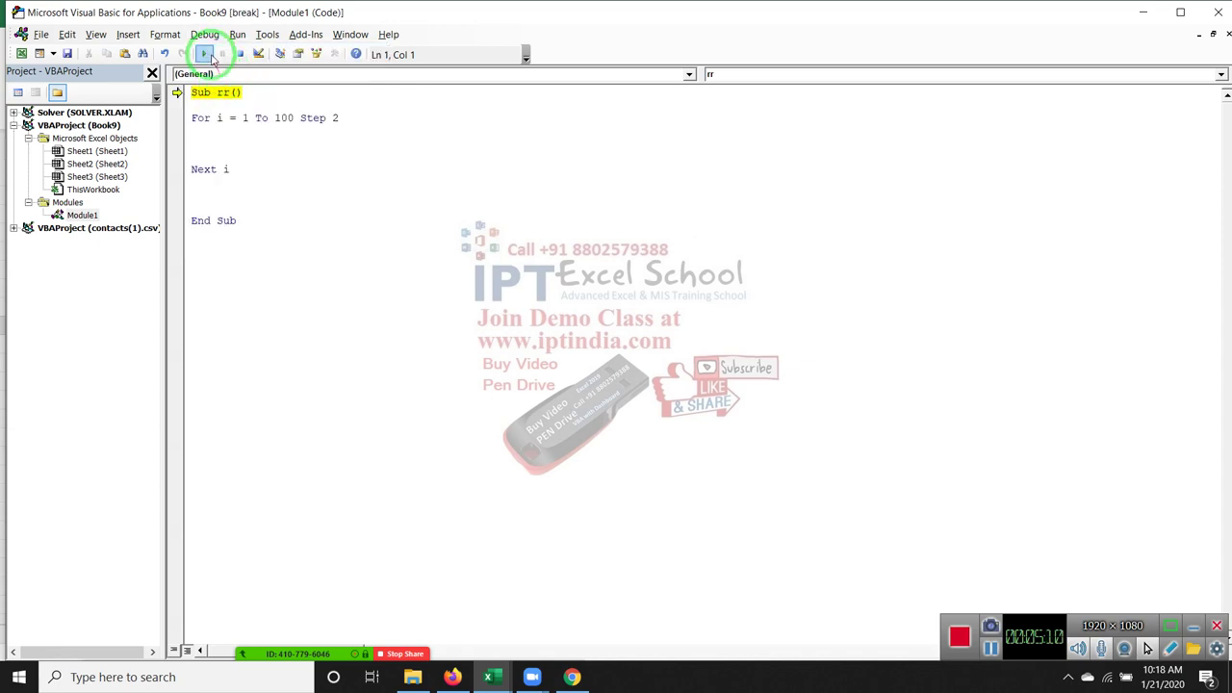
left_click(205, 33)
left_click(221, 70)
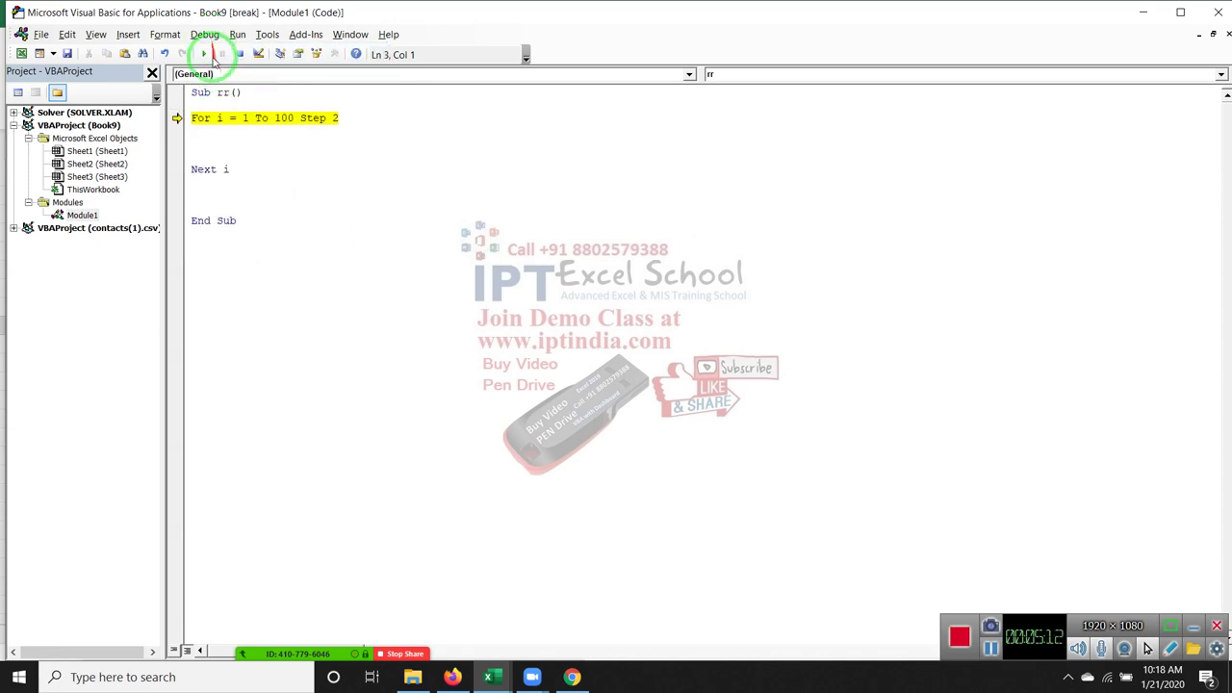
left_click(206, 34)
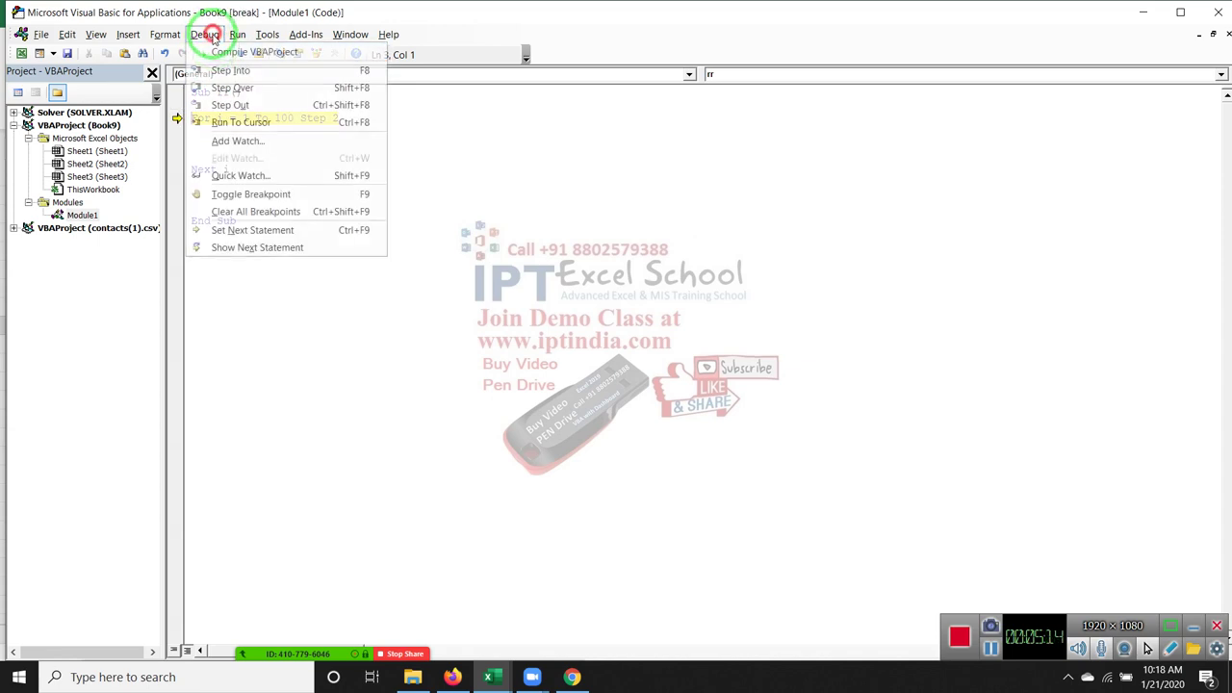
left_click(223, 70)
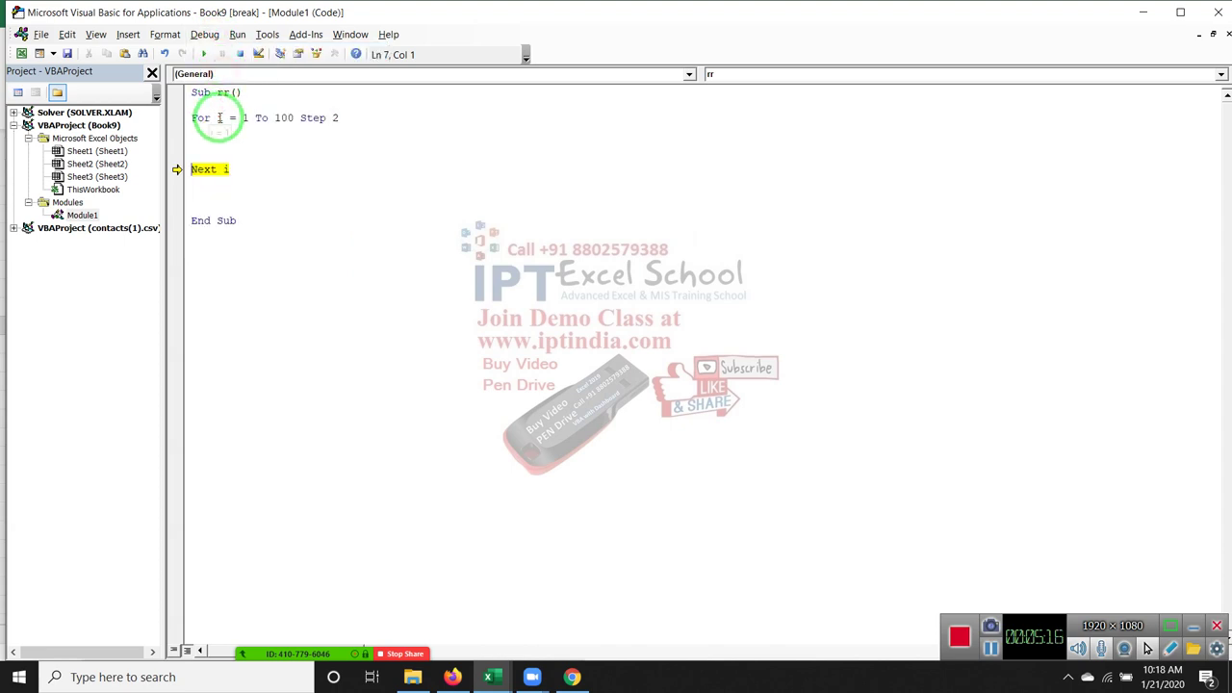
left_click(205, 33)
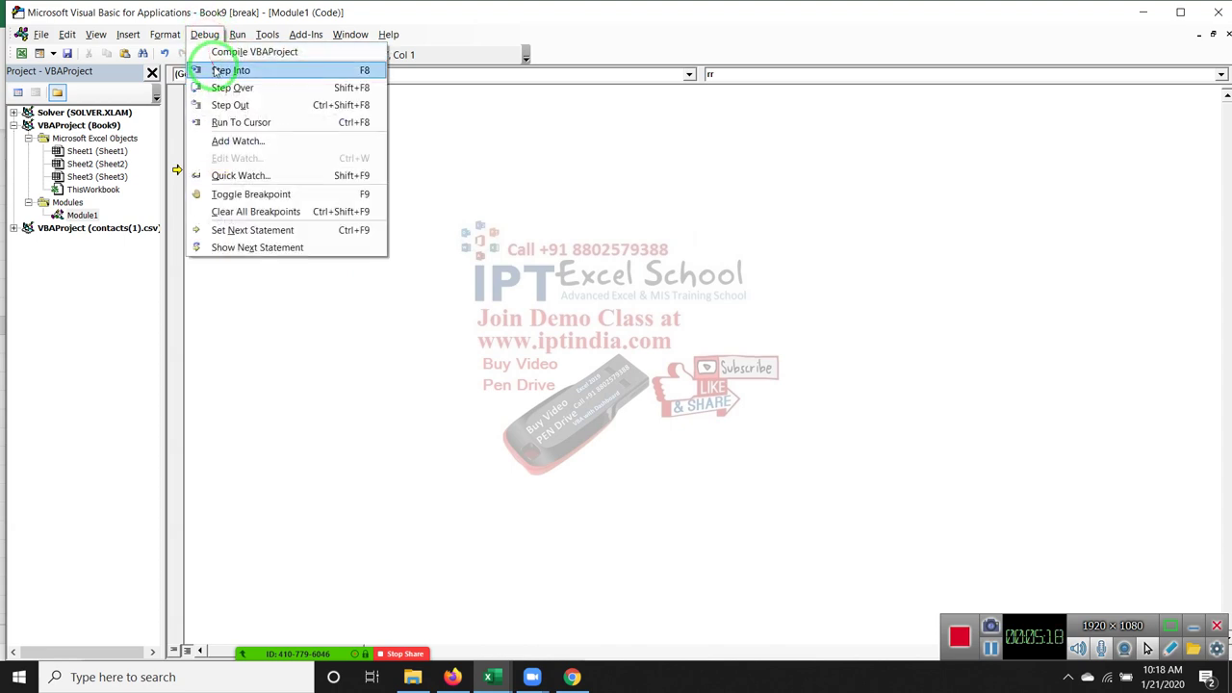
left_click(221, 70)
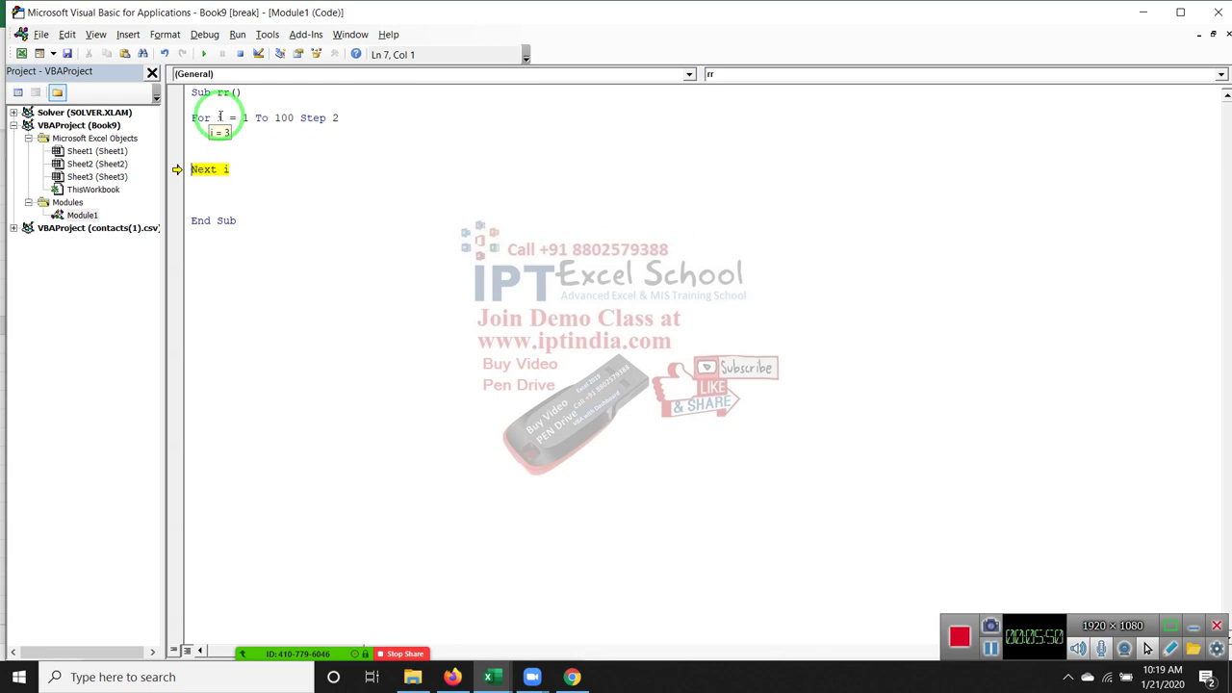
left_click(240, 53)
Delete 'Step 2' so the For line reads For i = 1 To 100
left_click(302, 118)
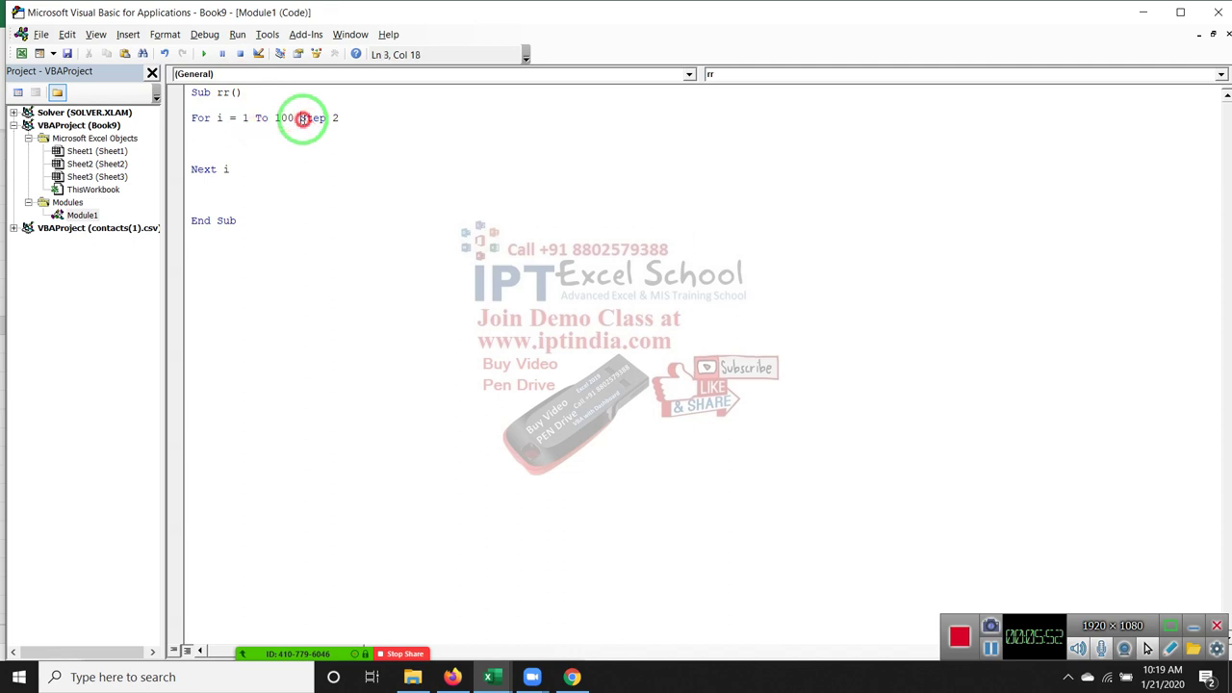
left_click_drag(302, 117, 398, 123)
key("Delete")
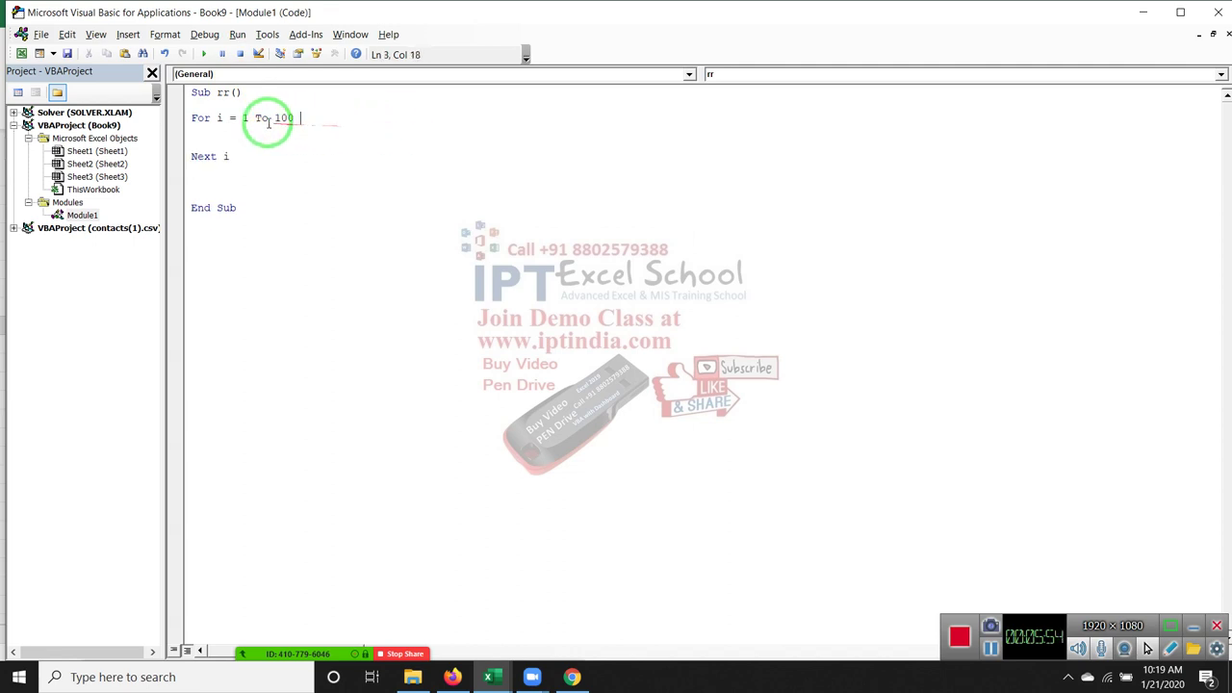
Write Cells(i, 1) = i inside the loop and switch back to Excel
left_click(238, 129)
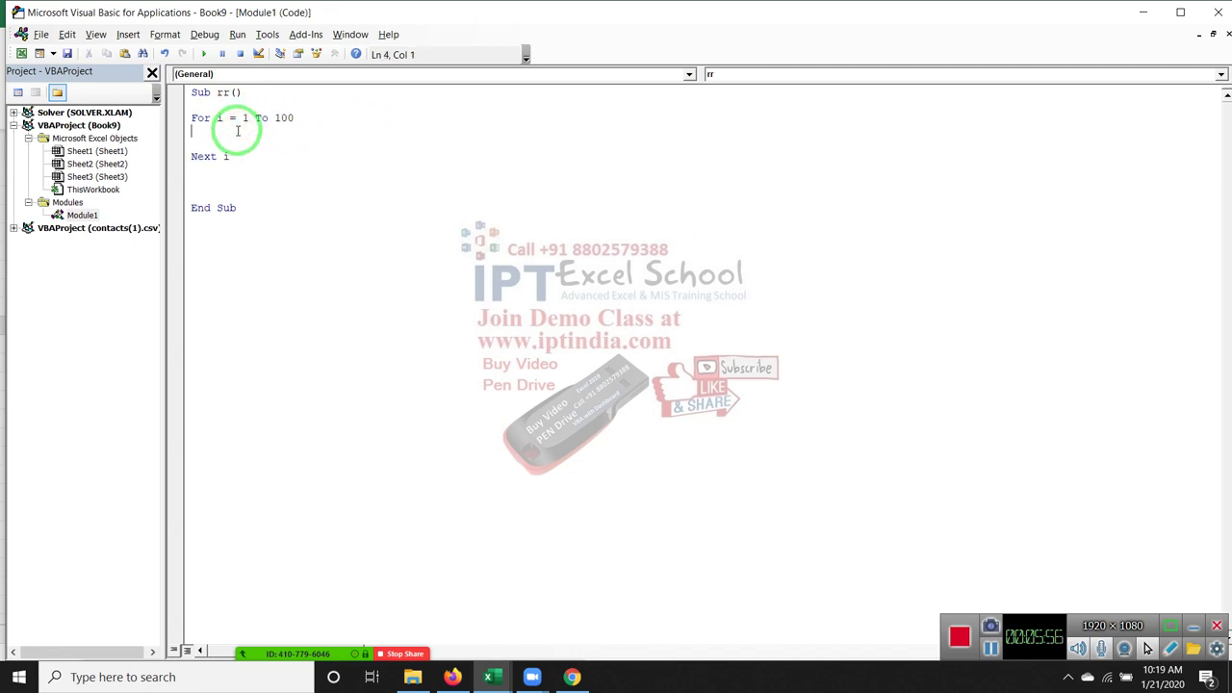
type("cells(")
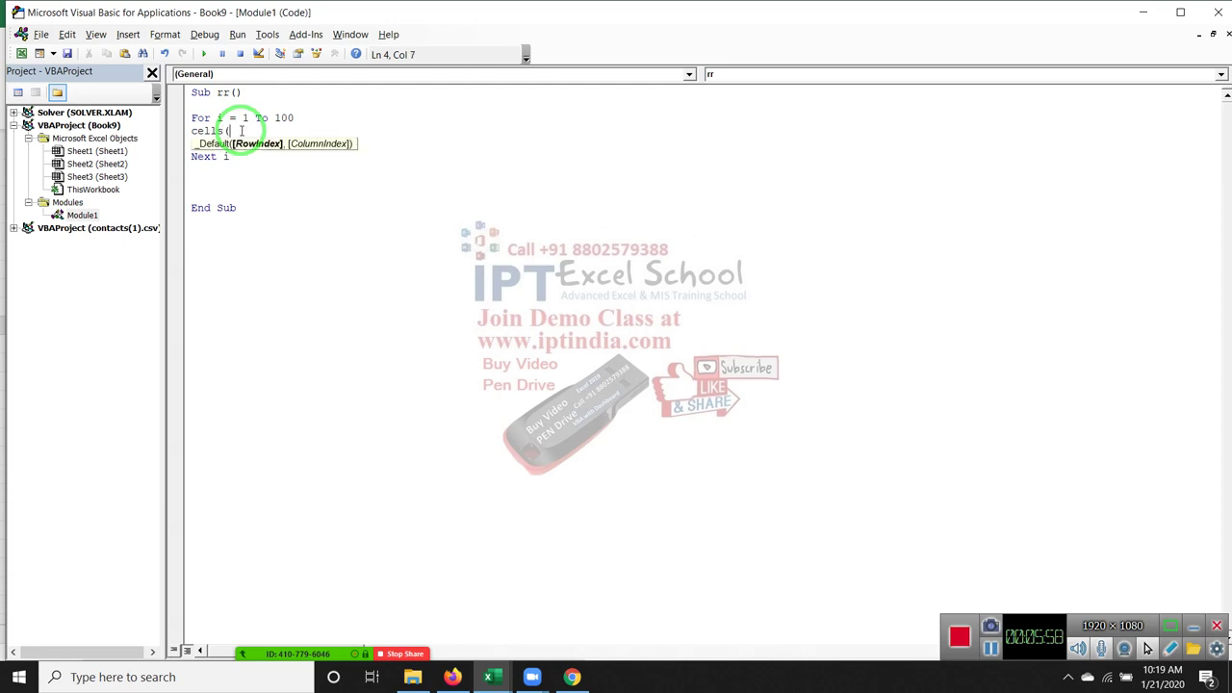
type("i,1")
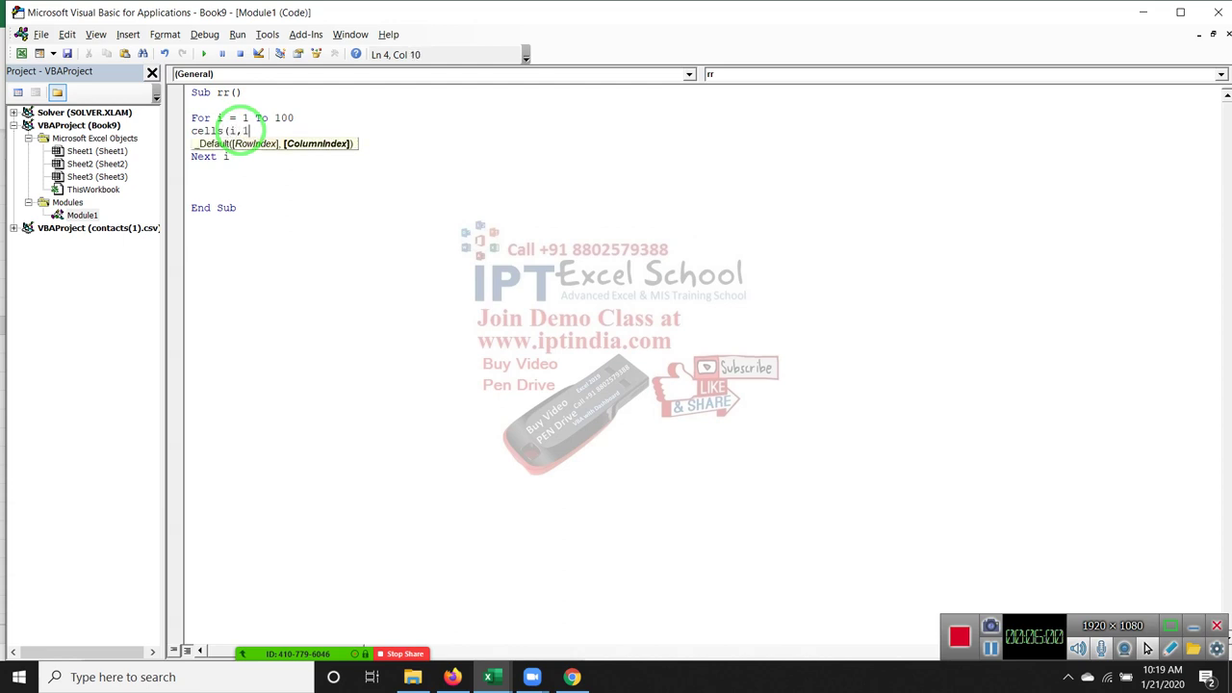
type(")=i")
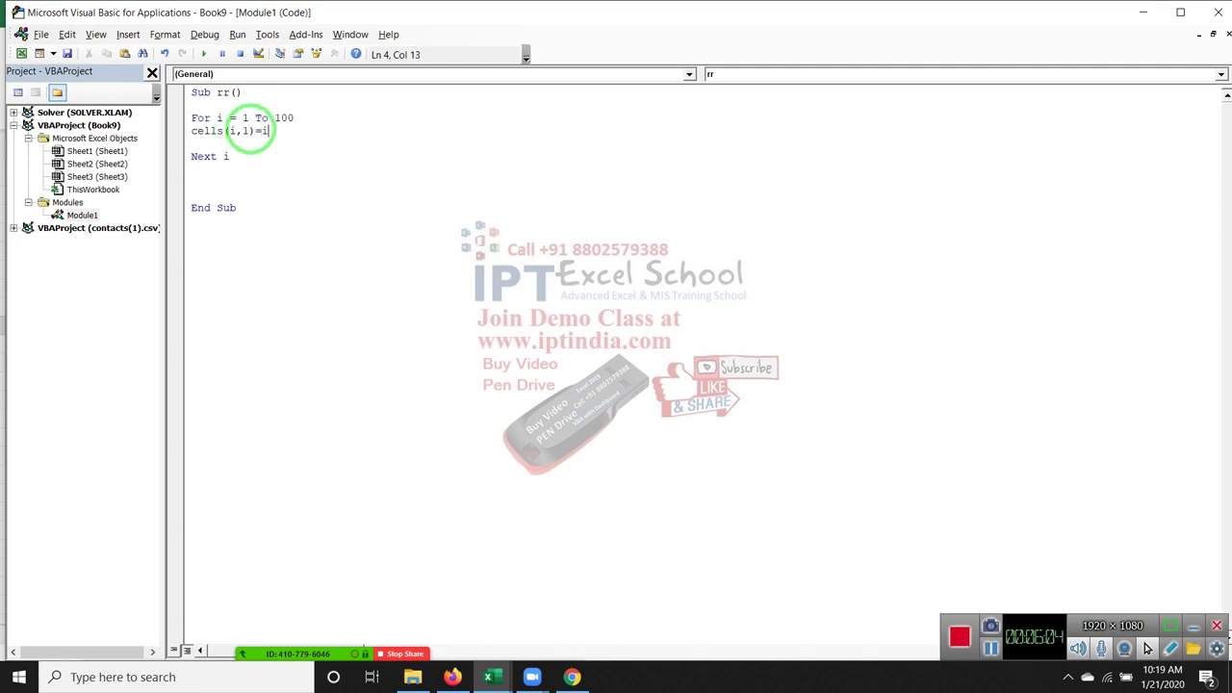
left_click(269, 169)
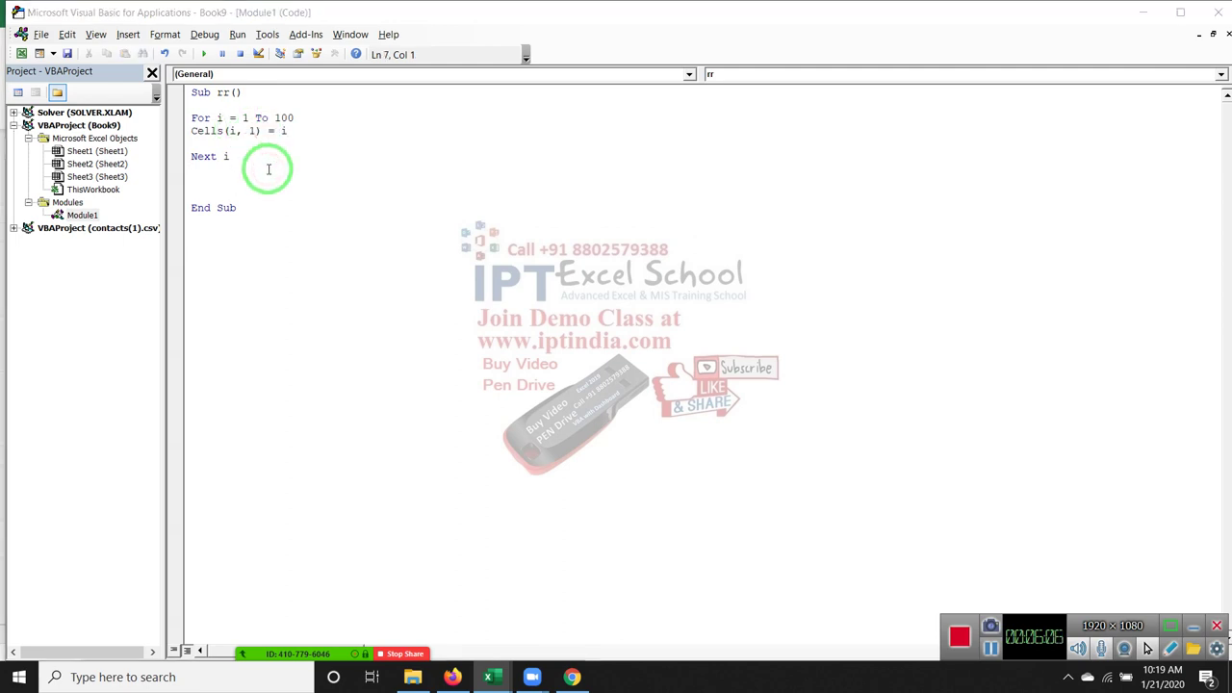
key("alt+Tab")
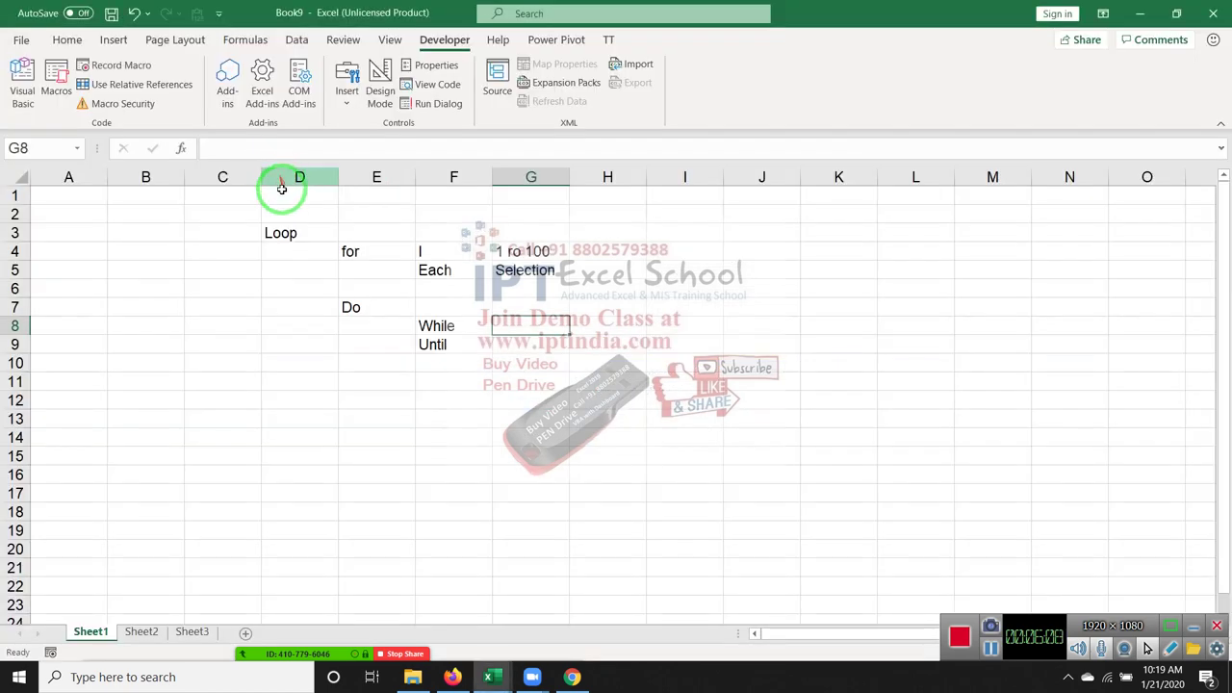
Select cell A1, then run the rr macro from the code editor
left_click_drag(231, 195, 346, 258)
left_click(145, 195)
left_click(97, 195)
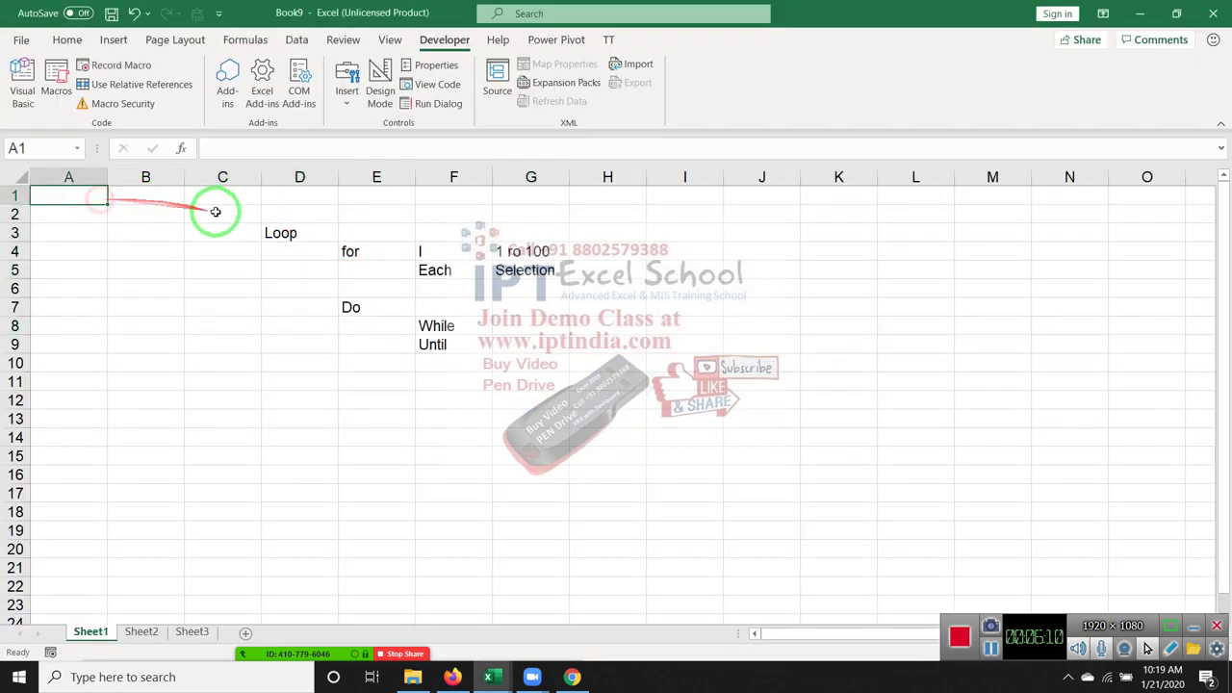
key("alt+Tab")
key("alt+Tab")
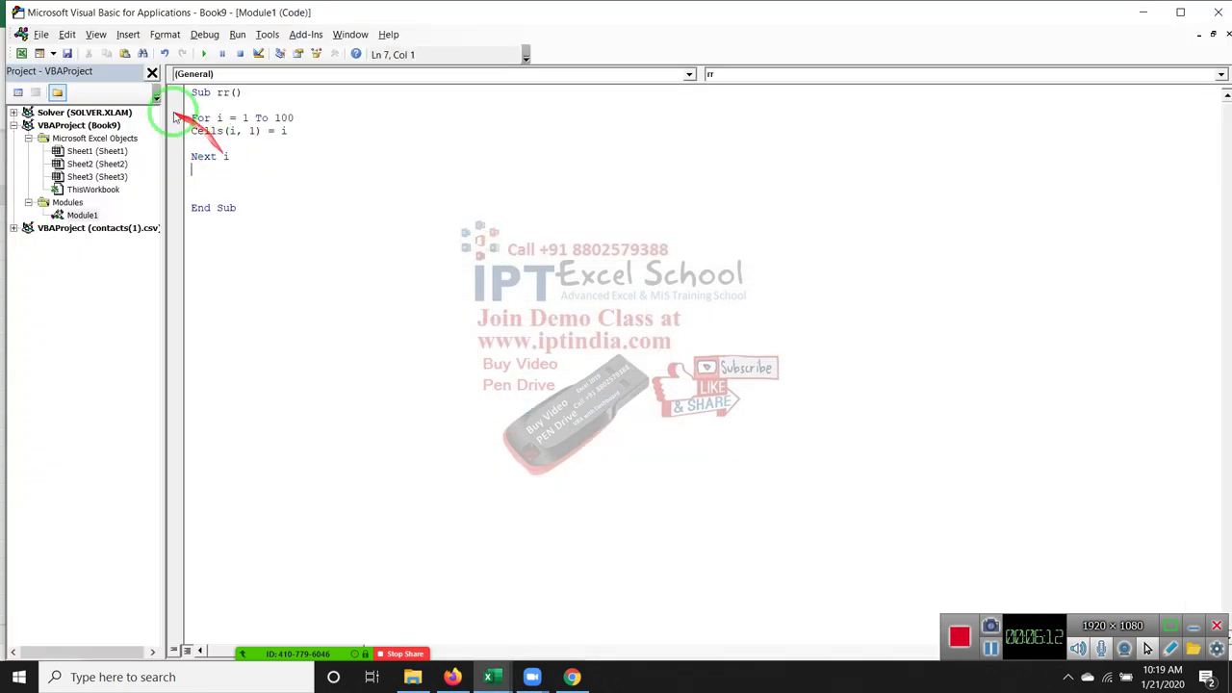
left_click(203, 54)
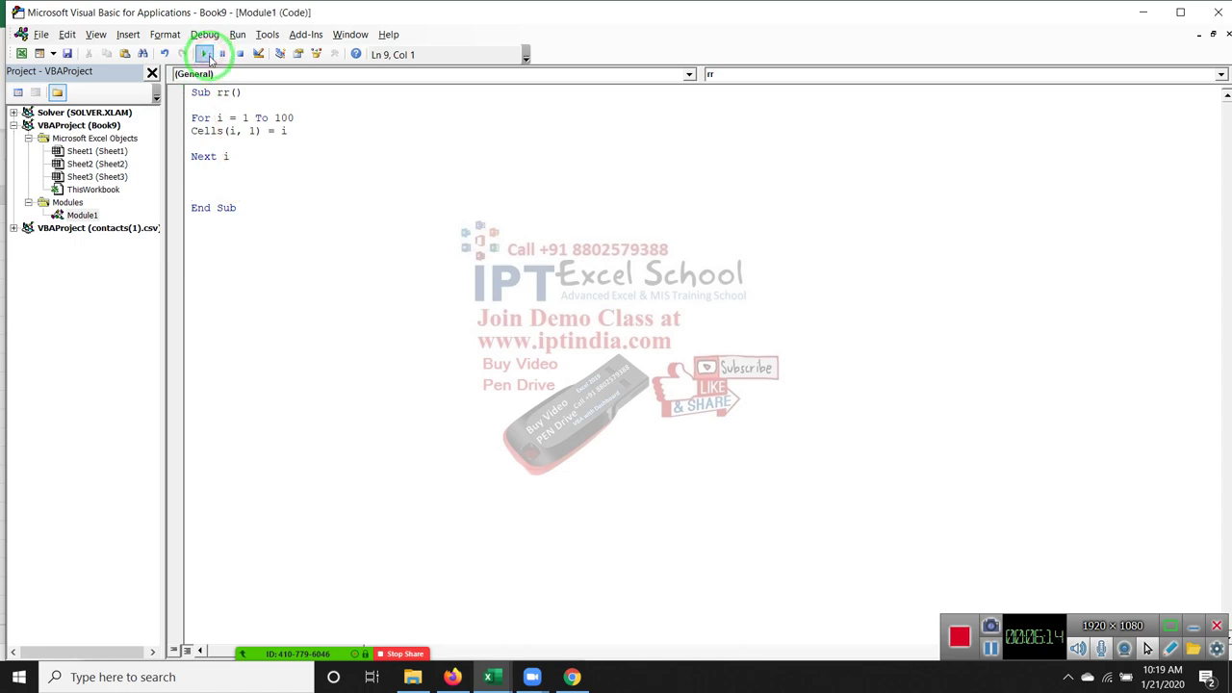
Scroll through column A in Excel to check it holds 1 to 100
key("alt+Tab")
key("Tab")
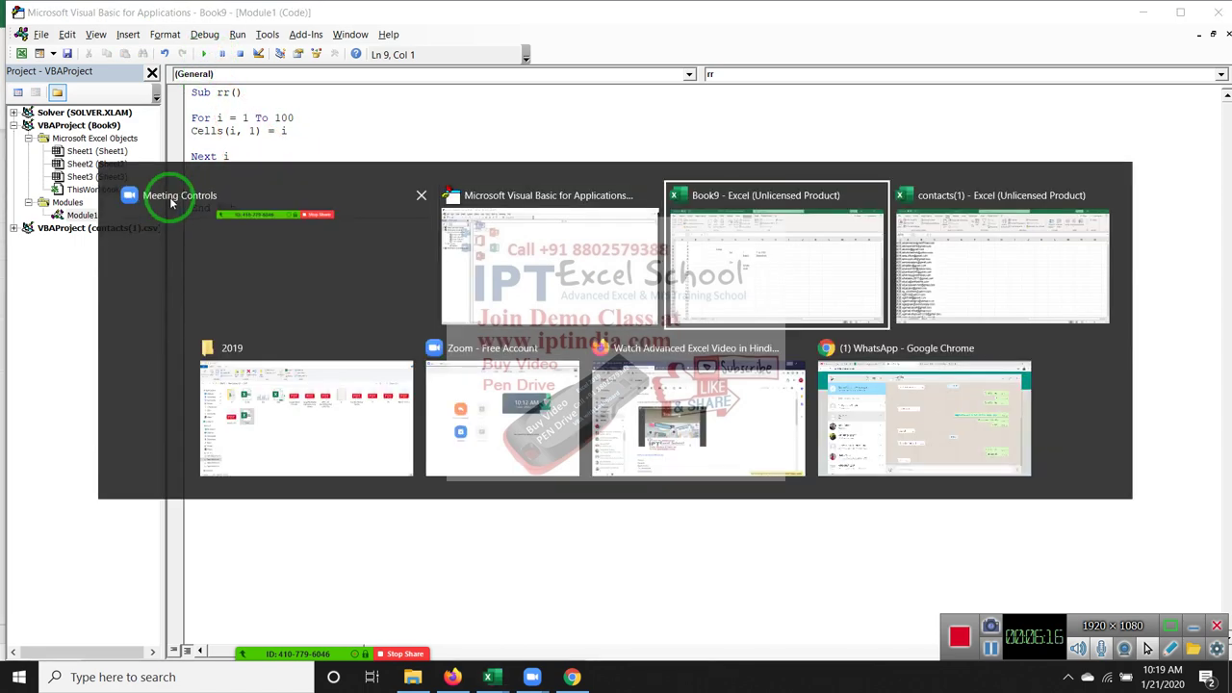
scroll(200, 248, "down", 6)
scroll(200, 248, "down", 11)
scroll(201, 247, "down", 3)
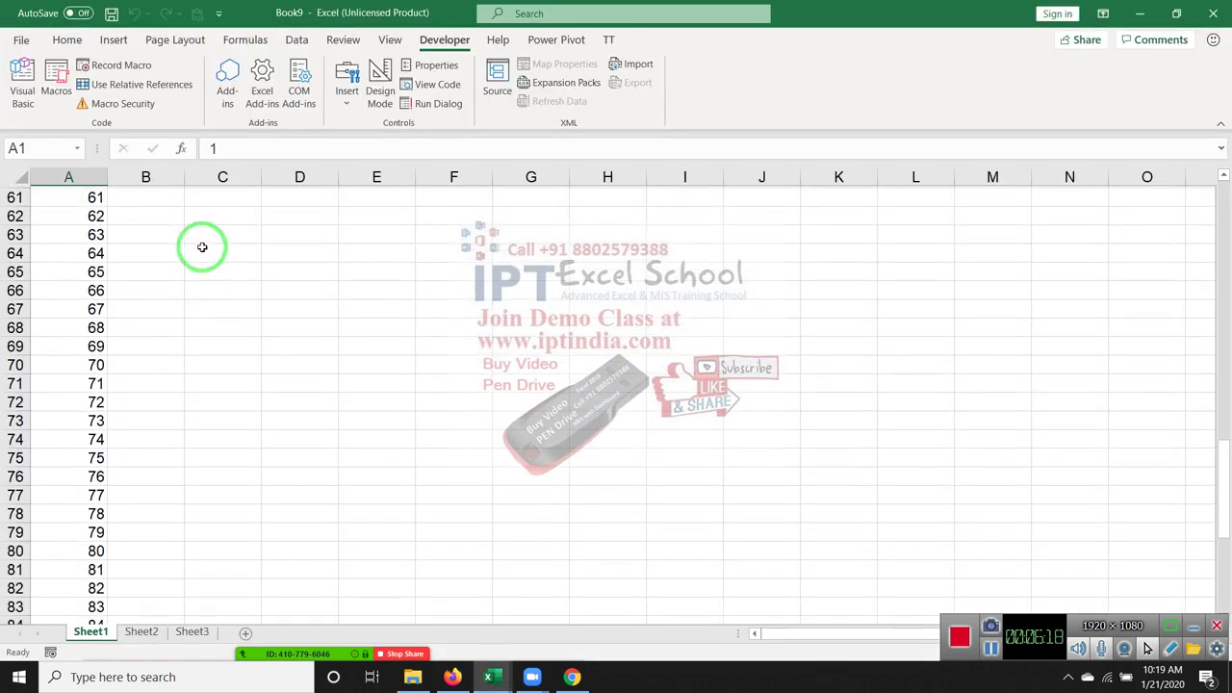
scroll(200, 248, "down", 6)
scroll(203, 247, "down", 6)
scroll(202, 248, "up", 4)
scroll(201, 245, "up", 9)
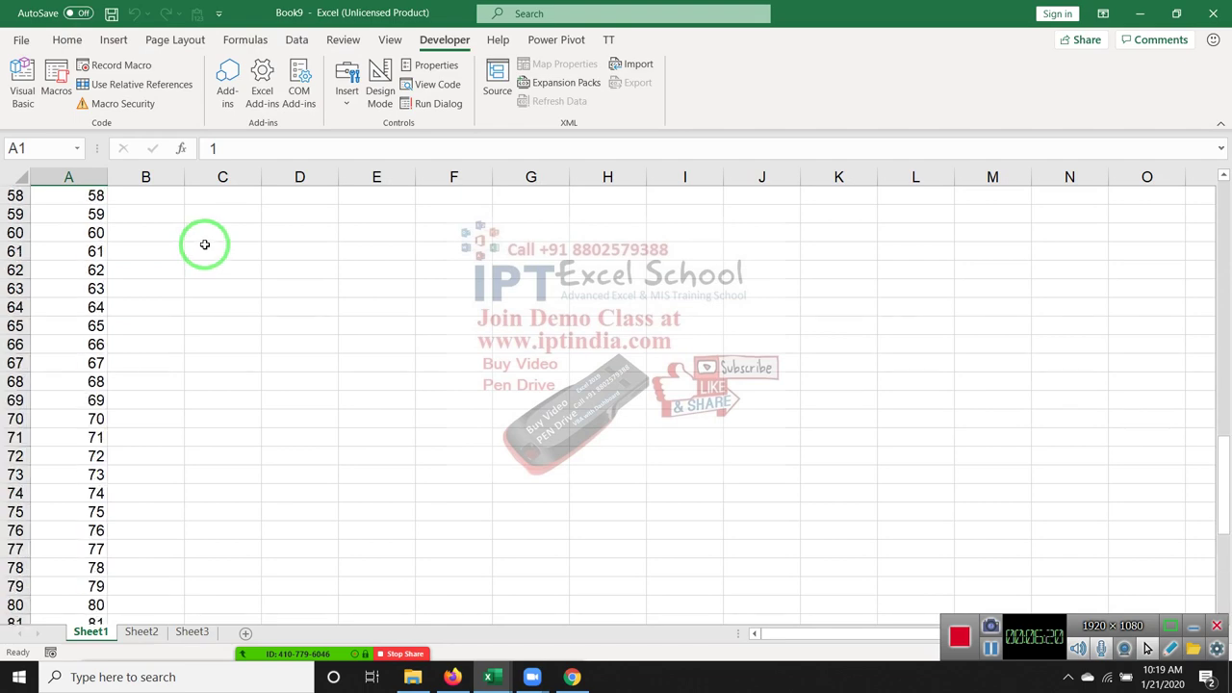
scroll(201, 245, "up", 13)
scroll(191, 231, "up", 6)
Clear column A and return to the code editor
left_click(83, 178)
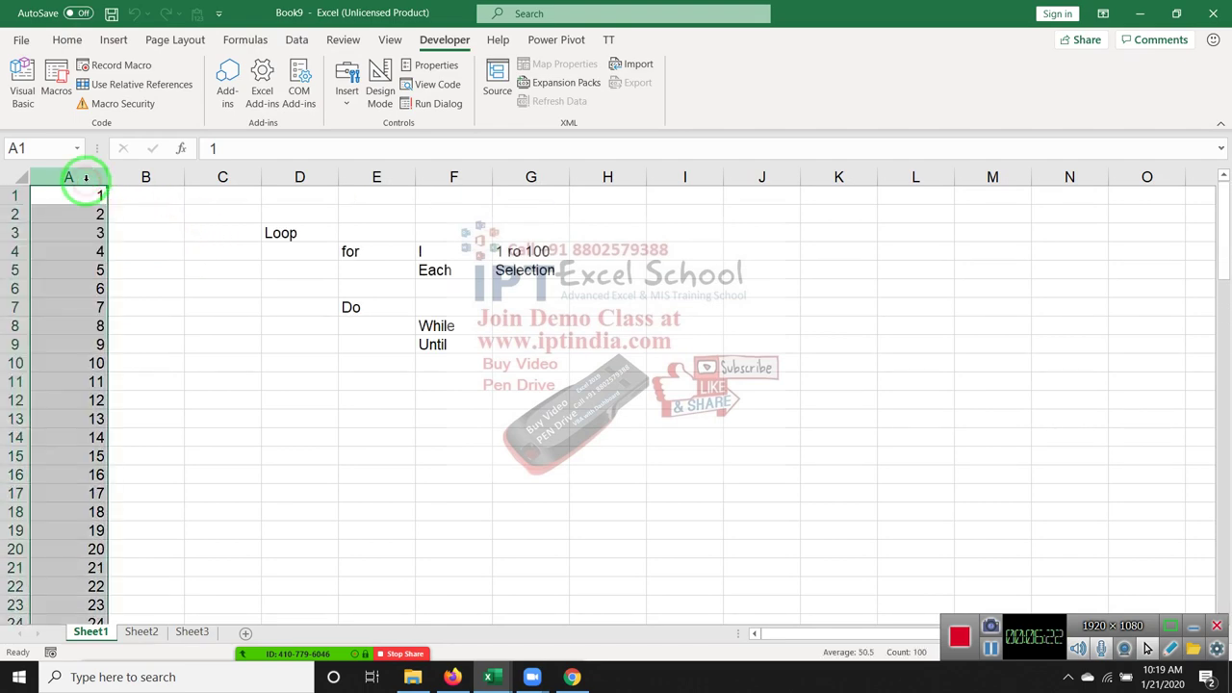
key("Delete")
left_click(91, 194)
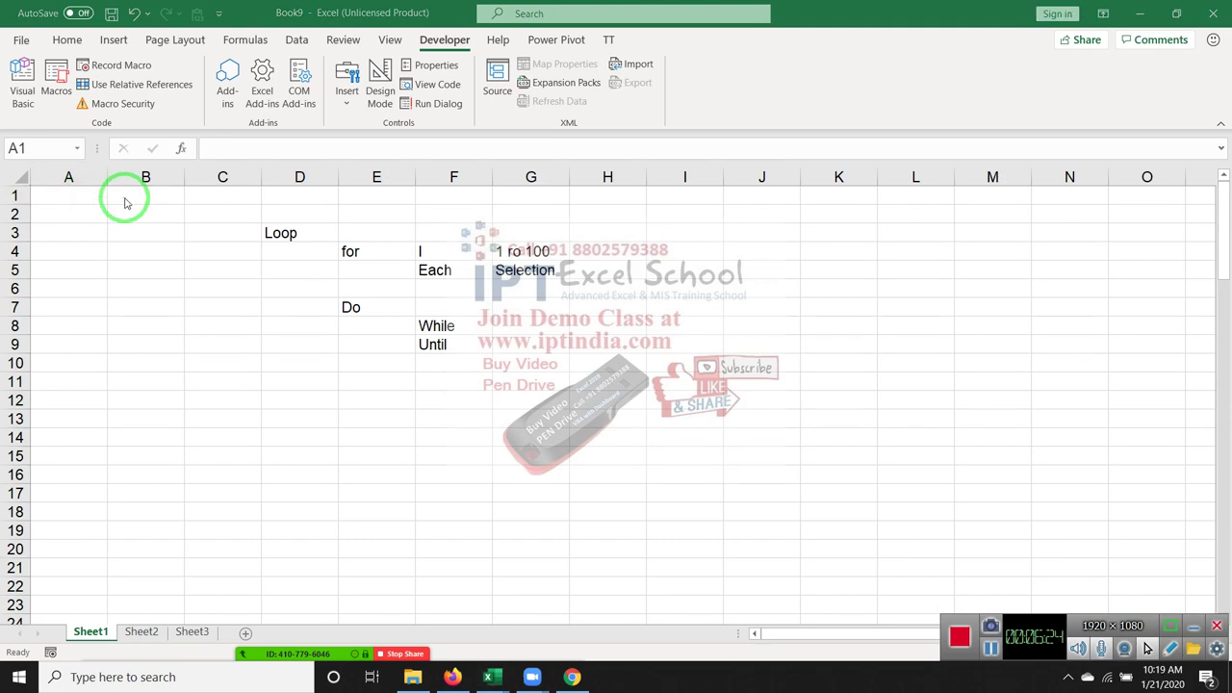
key("alt+Tab")
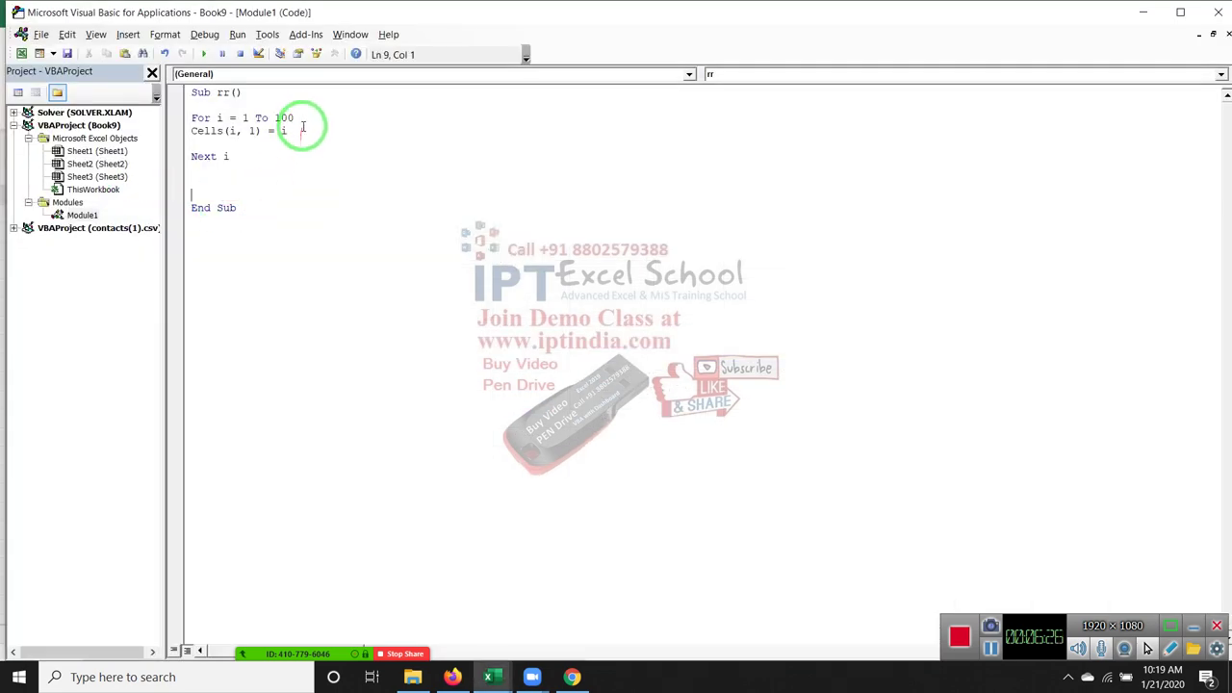
left_click(301, 117)
type("step")
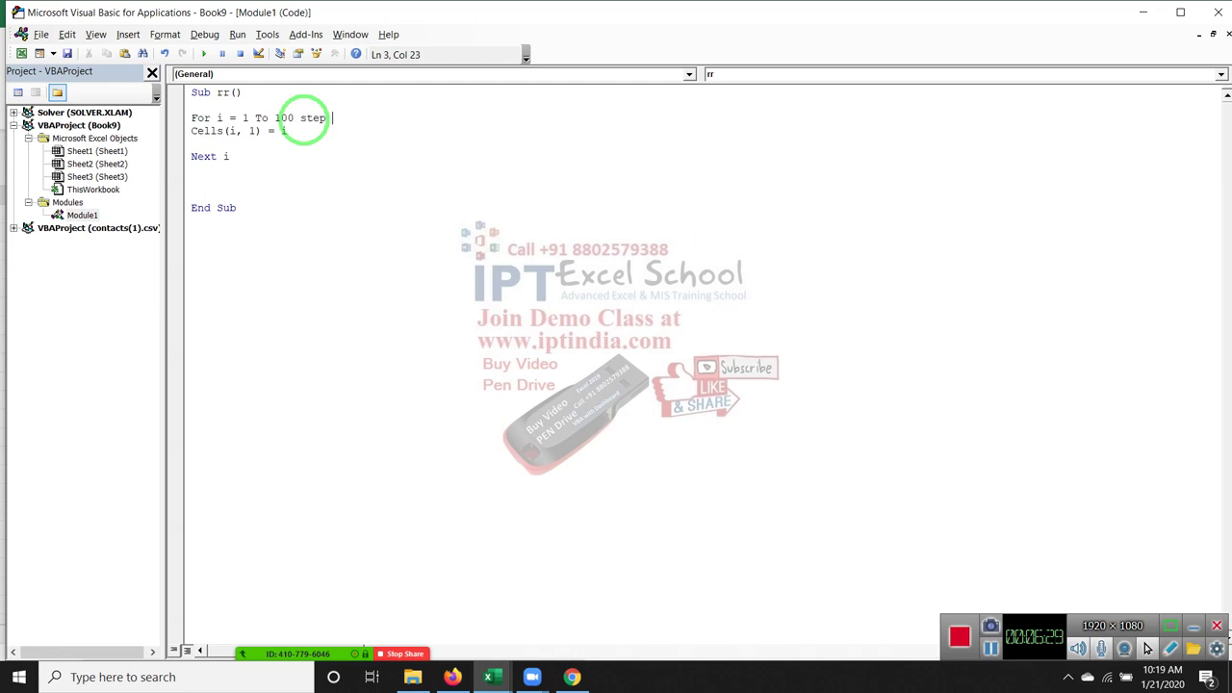
type("2")
left_click(302, 144)
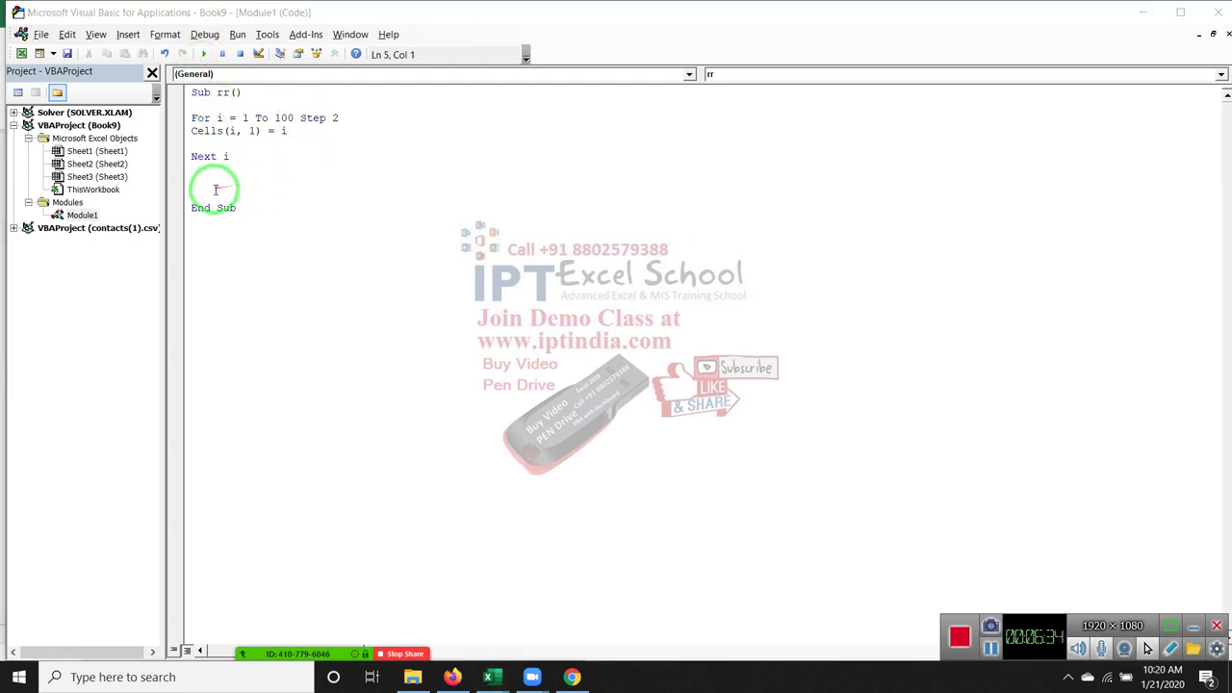
key("alt+Tab")
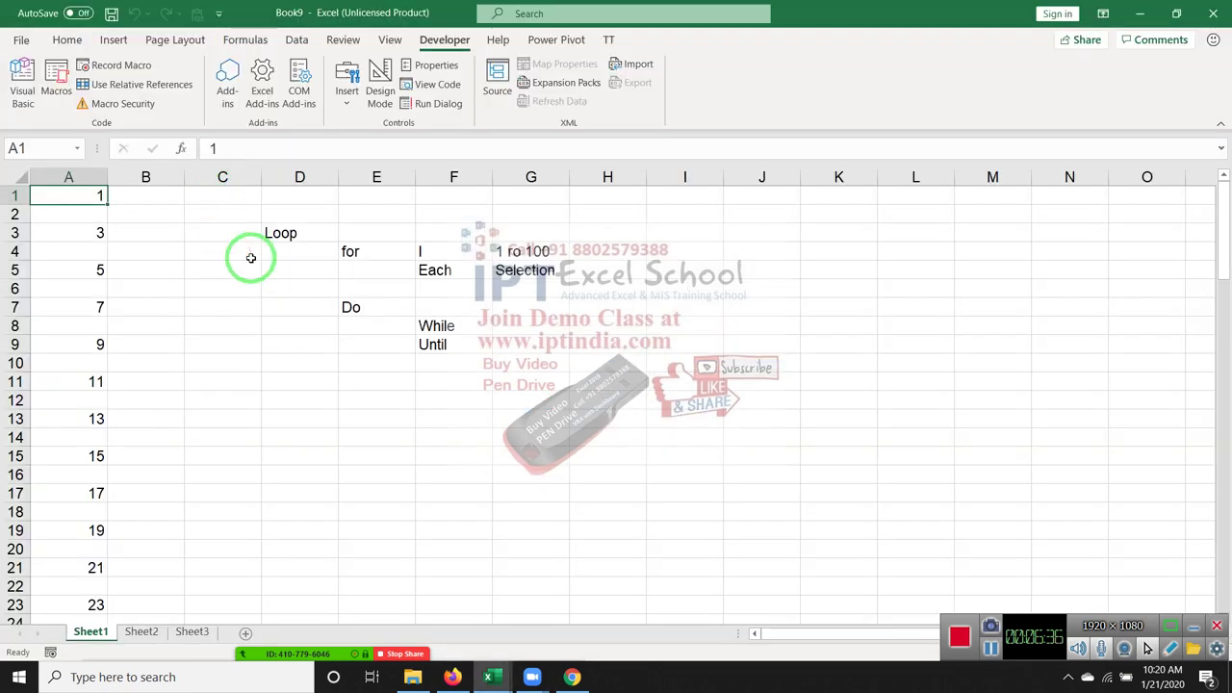
scroll(165, 260, "down", 2)
scroll(165, 261, "down", 4)
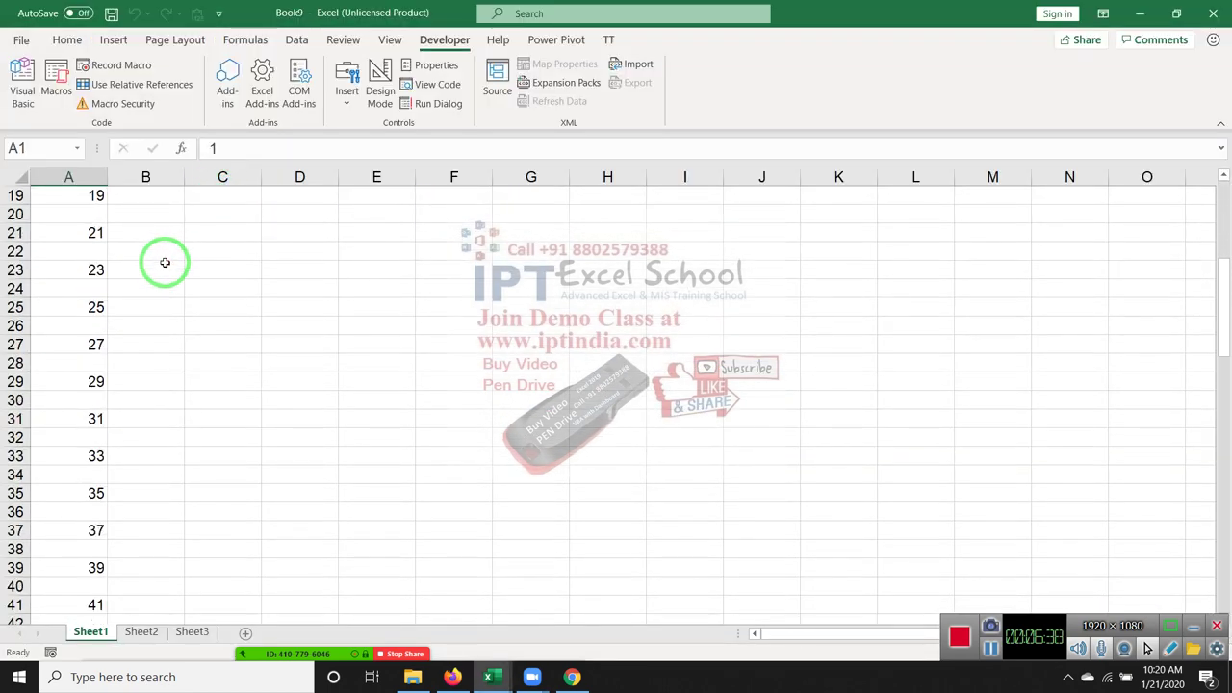
scroll(165, 261, "down", 8)
scroll(165, 262, "down", 1)
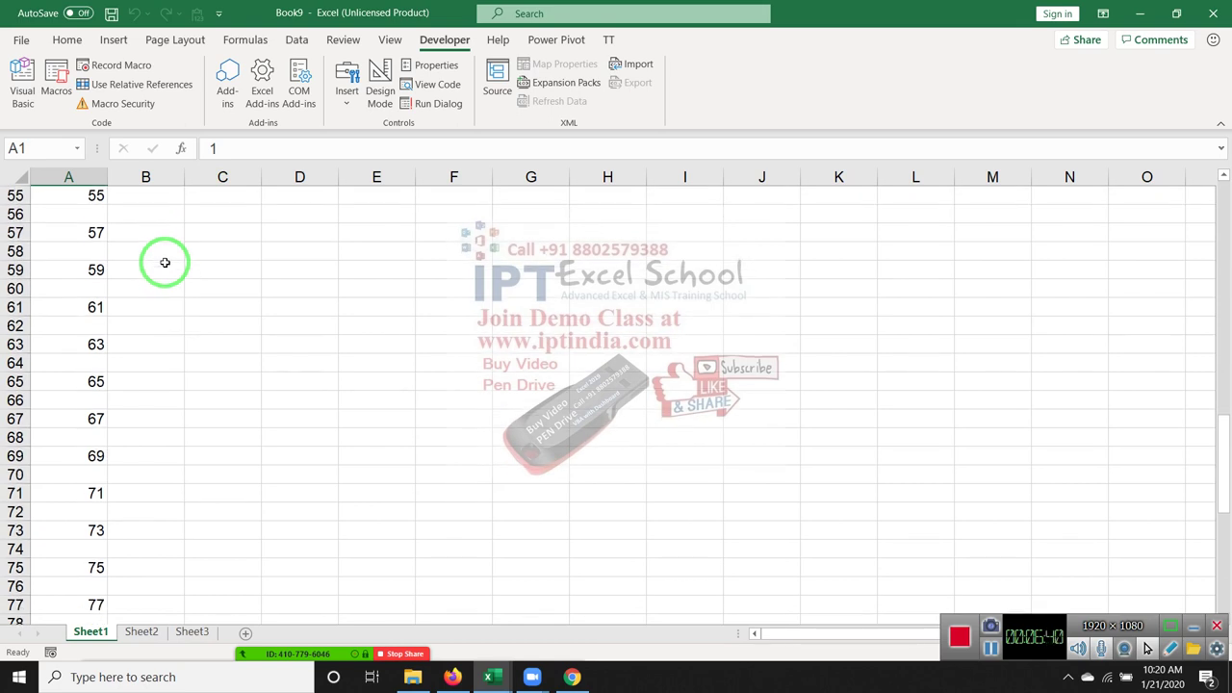
scroll(165, 262, "up", 8)
scroll(165, 260, "up", 10)
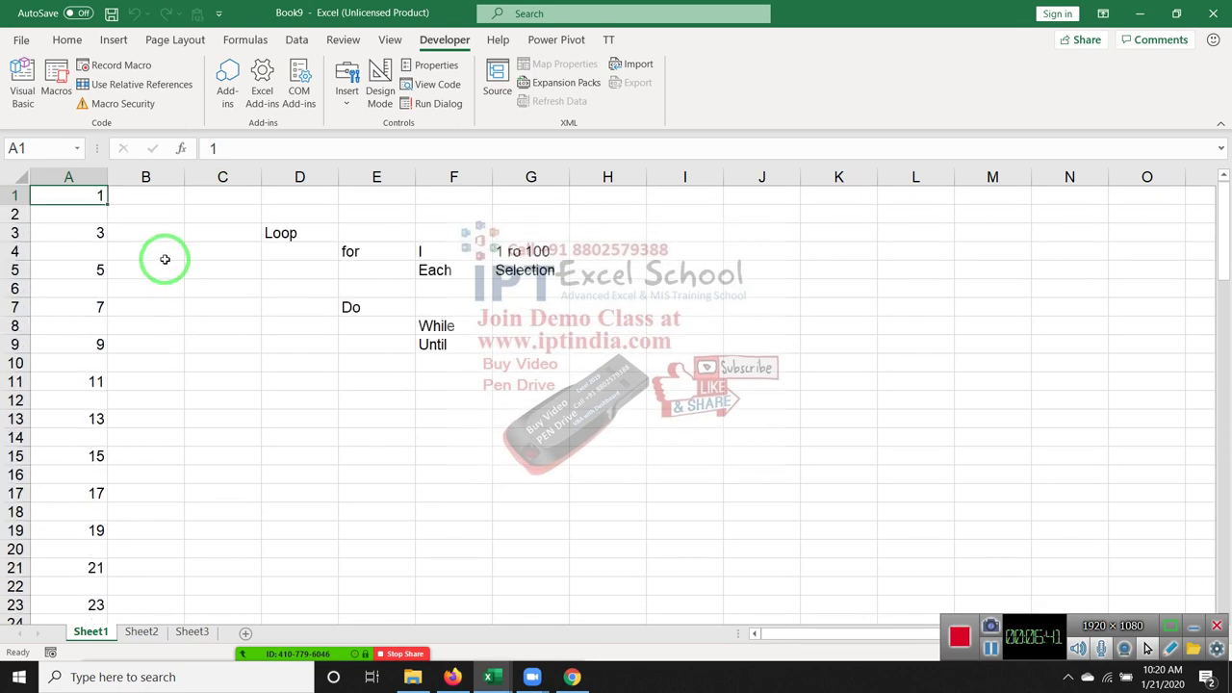
left_click(96, 183)
left_click(145, 251)
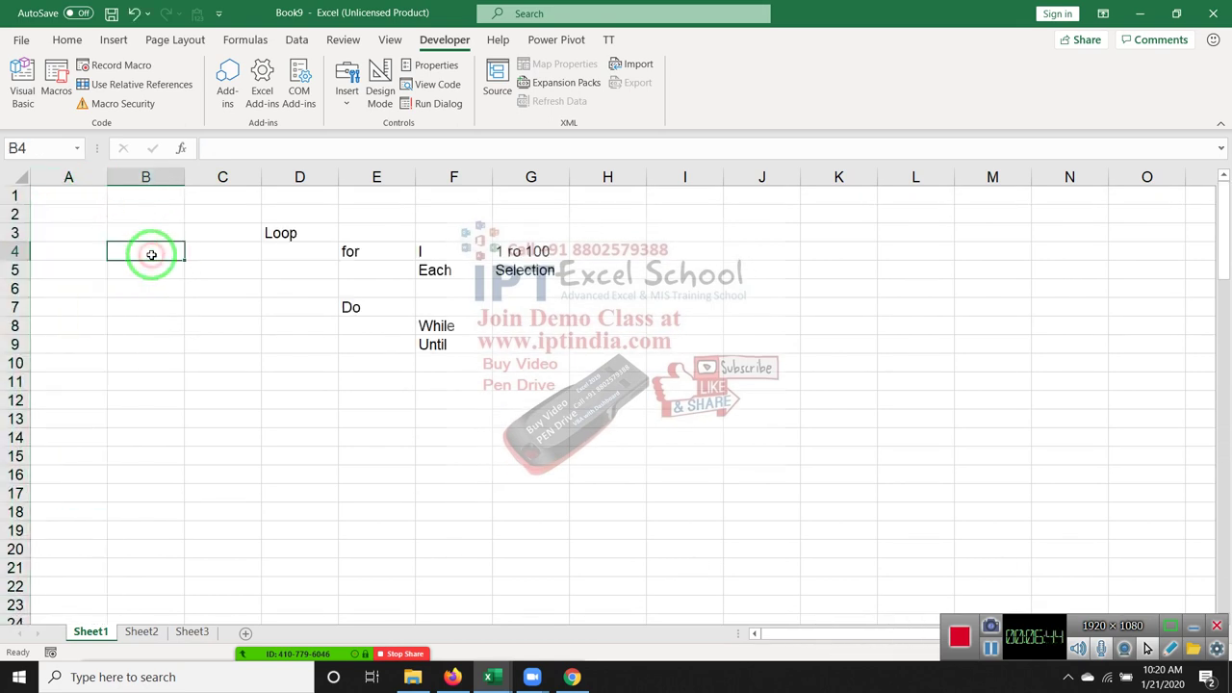
key("alt+Tab")
key("alt+Tab")
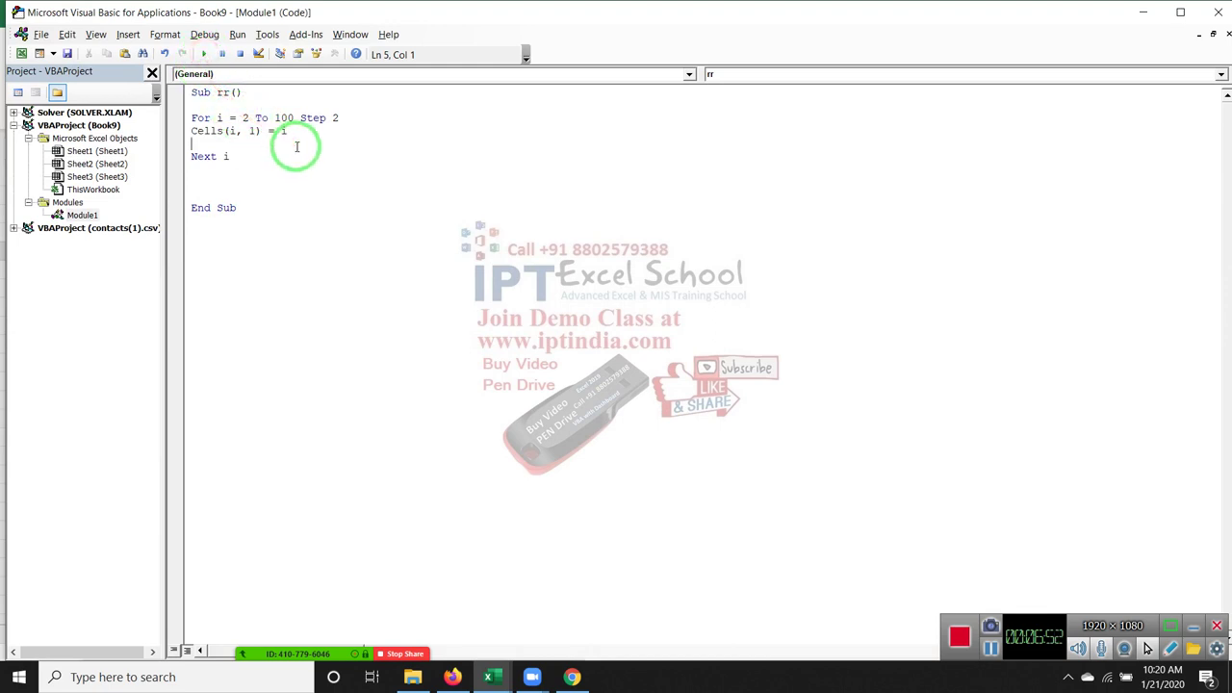
key("alt+Tab")
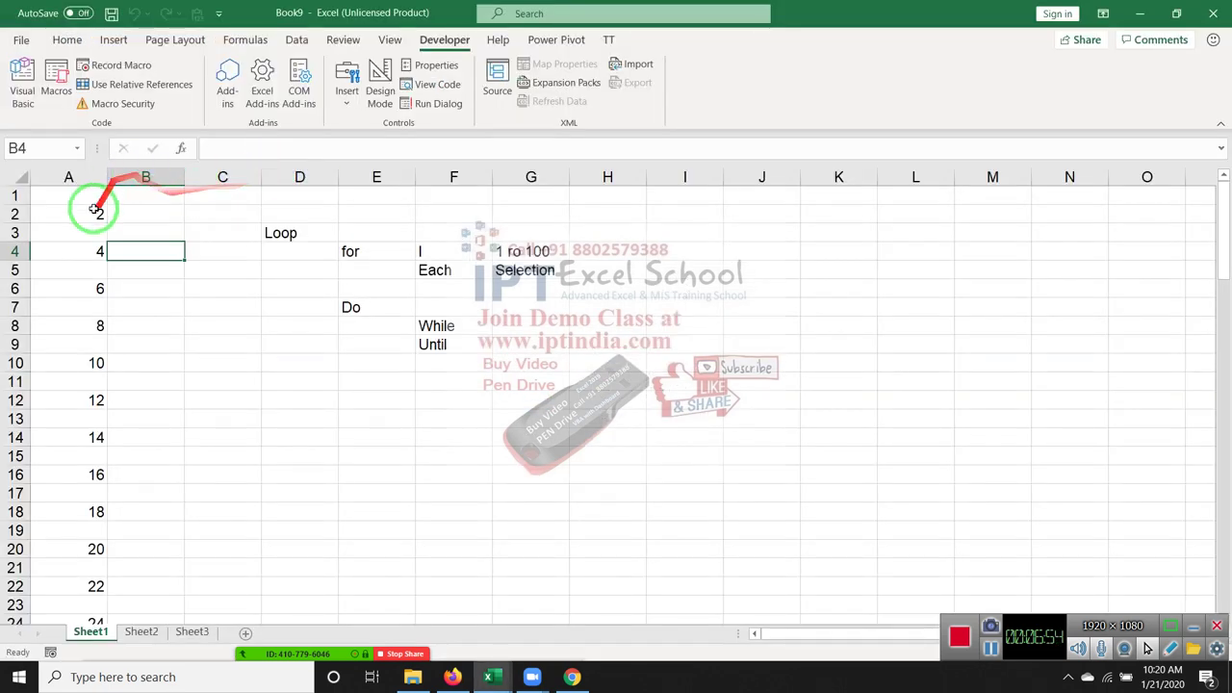
left_click(95, 211)
left_click(99, 249)
left_click(99, 289)
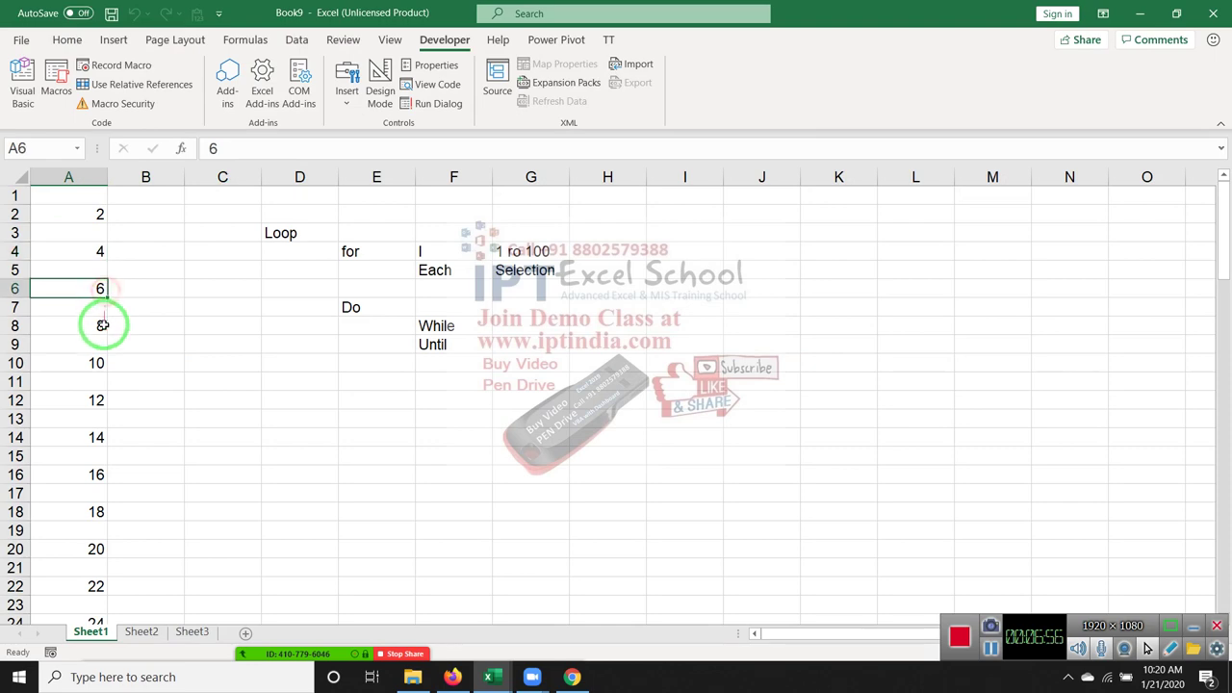
left_click(103, 325)
scroll(108, 278, "down", 3)
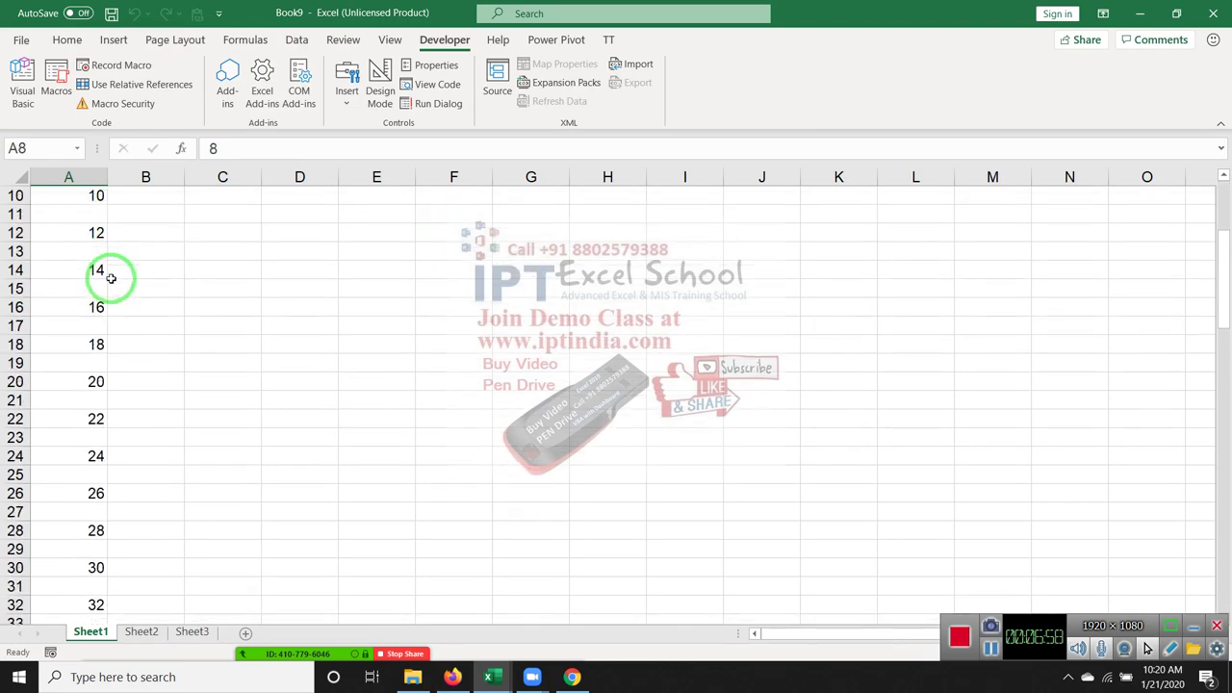
scroll(111, 279, "up", 3)
left_click(87, 180)
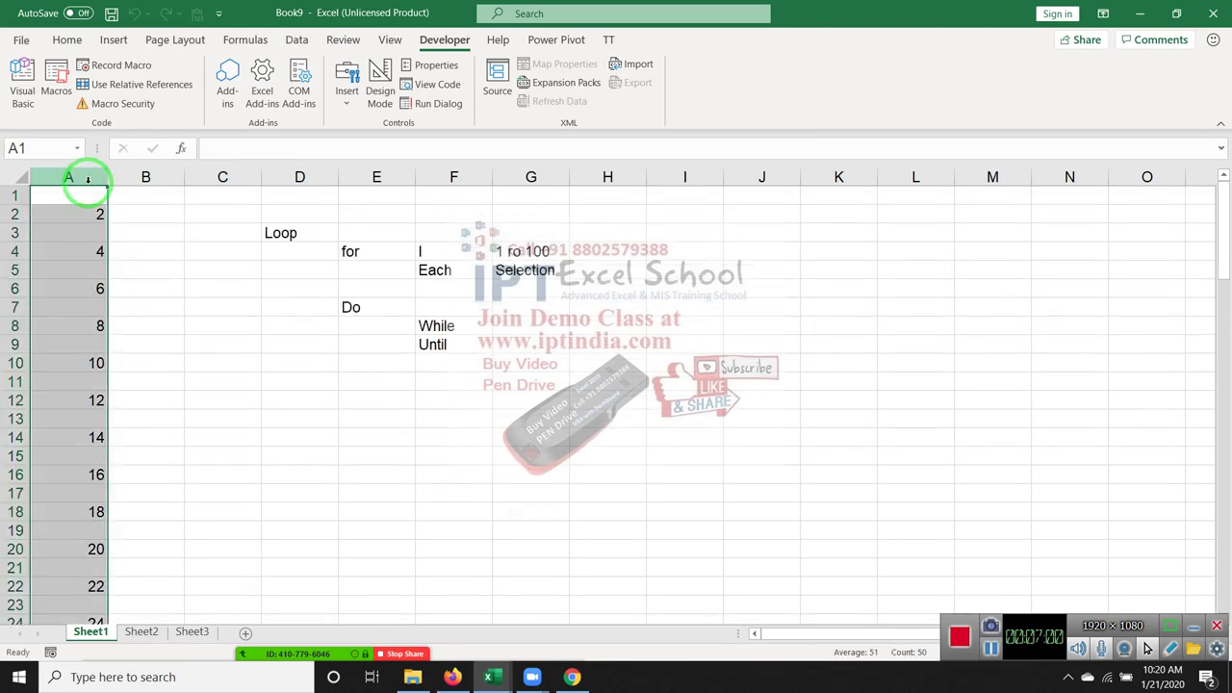
key("alt+Tab")
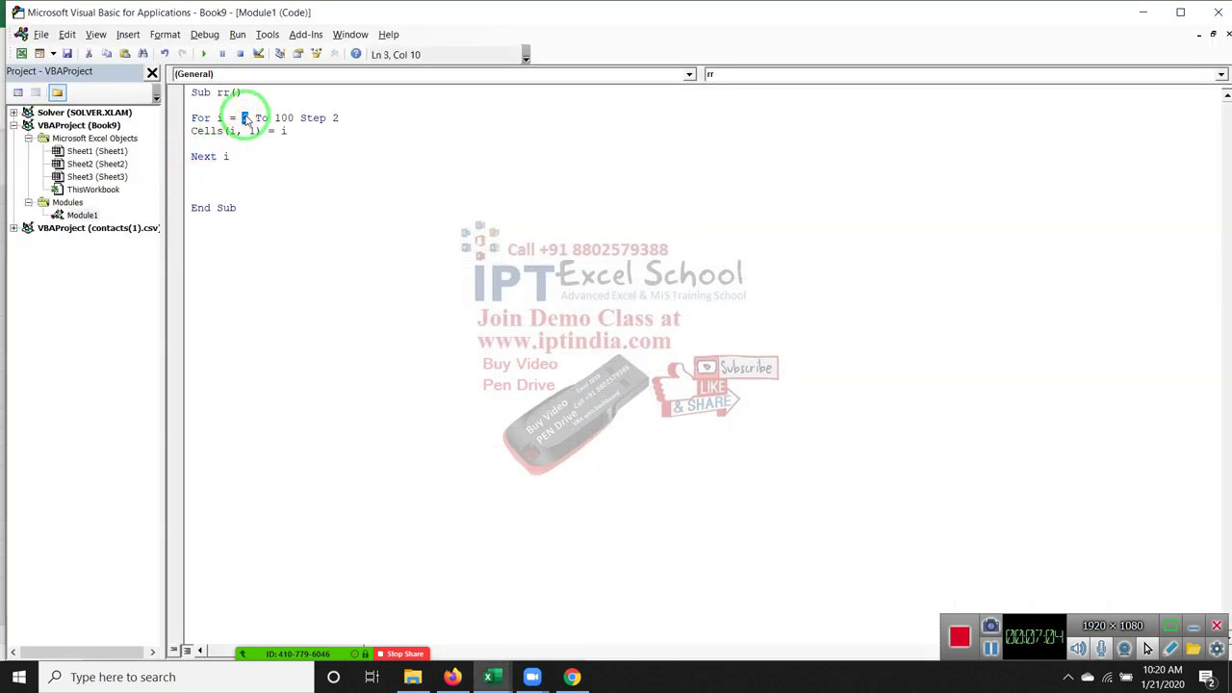
Edit the loop to start at 1 with Step 3, run rr and switch to Excel
left_click(330, 154)
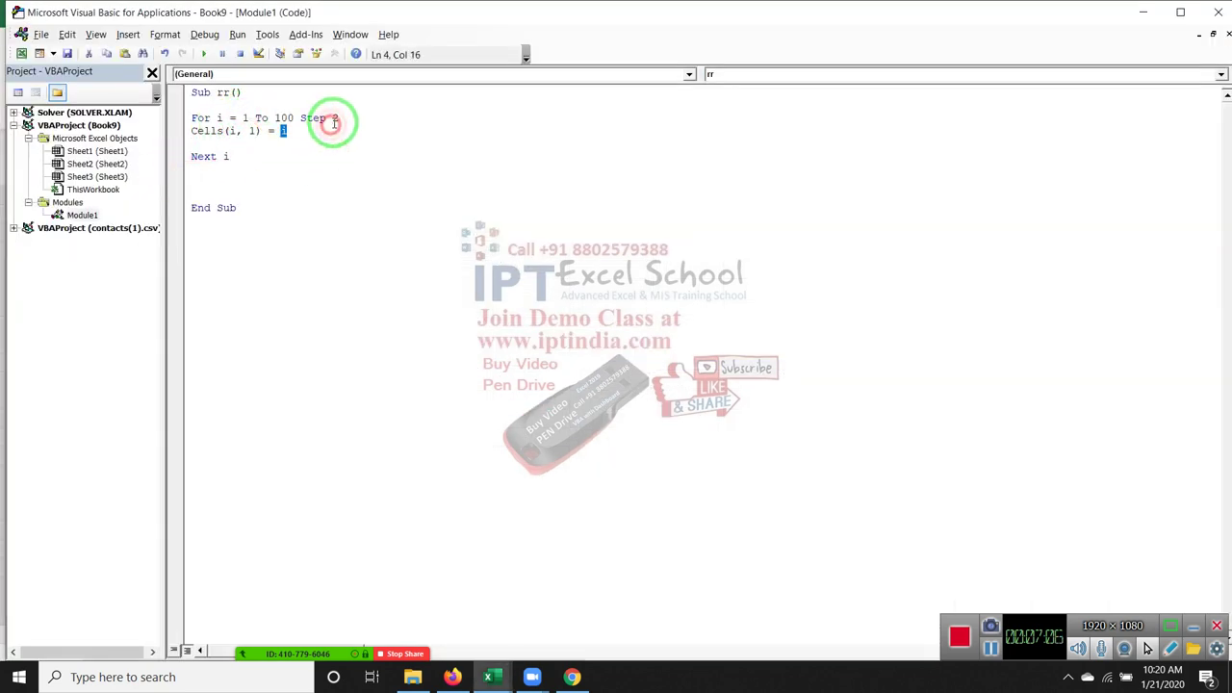
type("3")
left_click(294, 166)
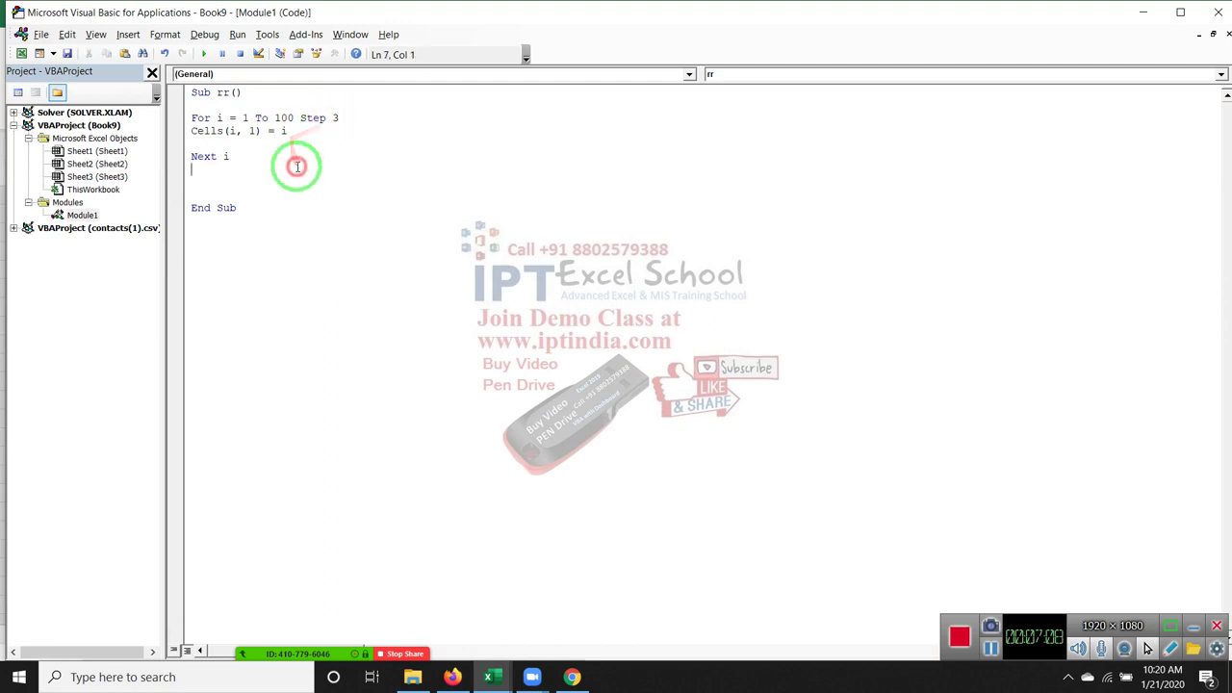
left_click(204, 54)
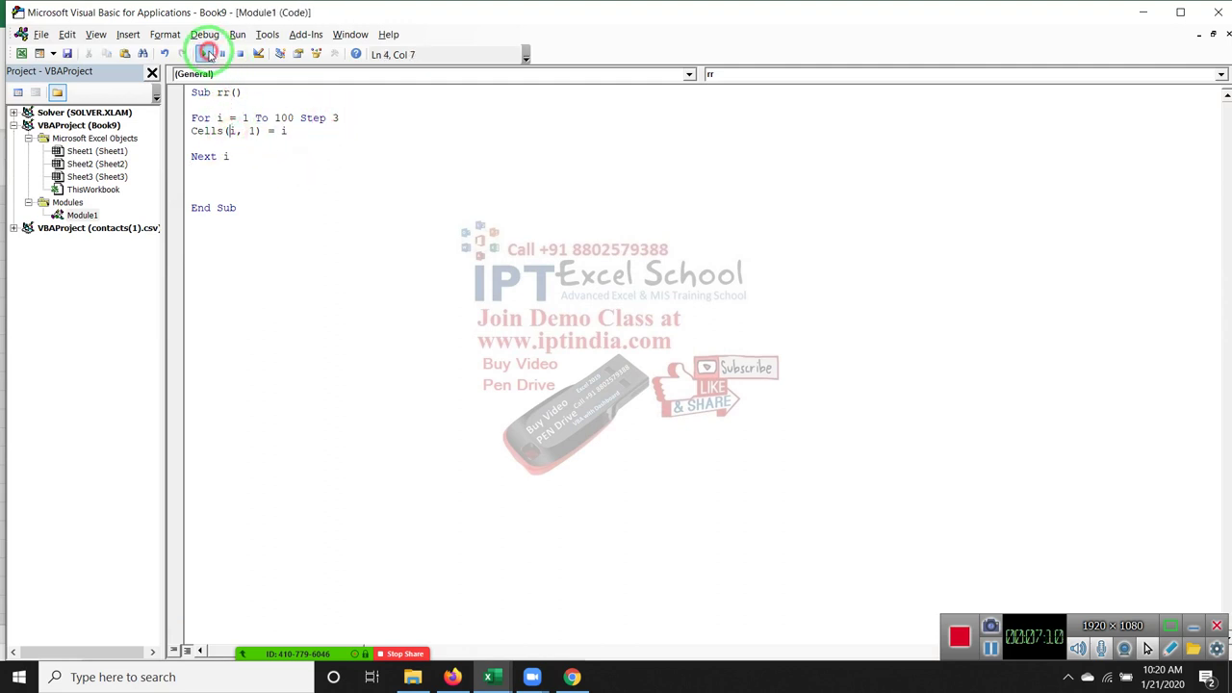
key("alt+Tab")
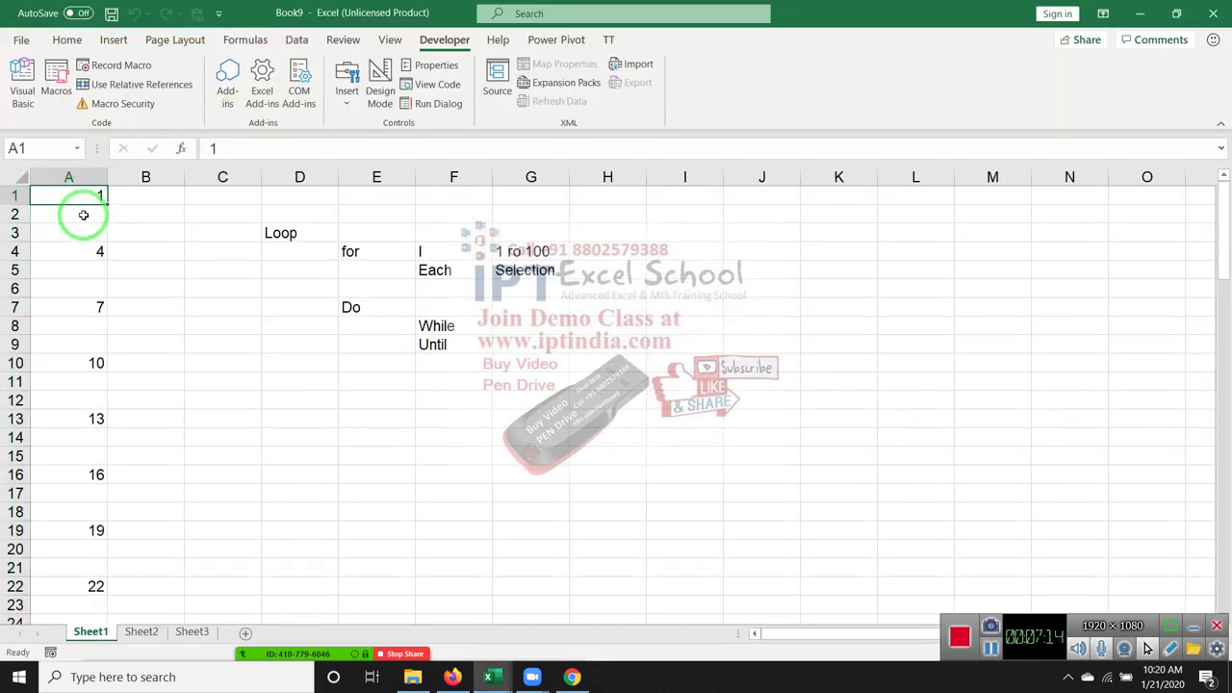
Check the gaps in column A between 1, 4 and 7, then return to the code
left_click_drag(84, 215, 92, 234)
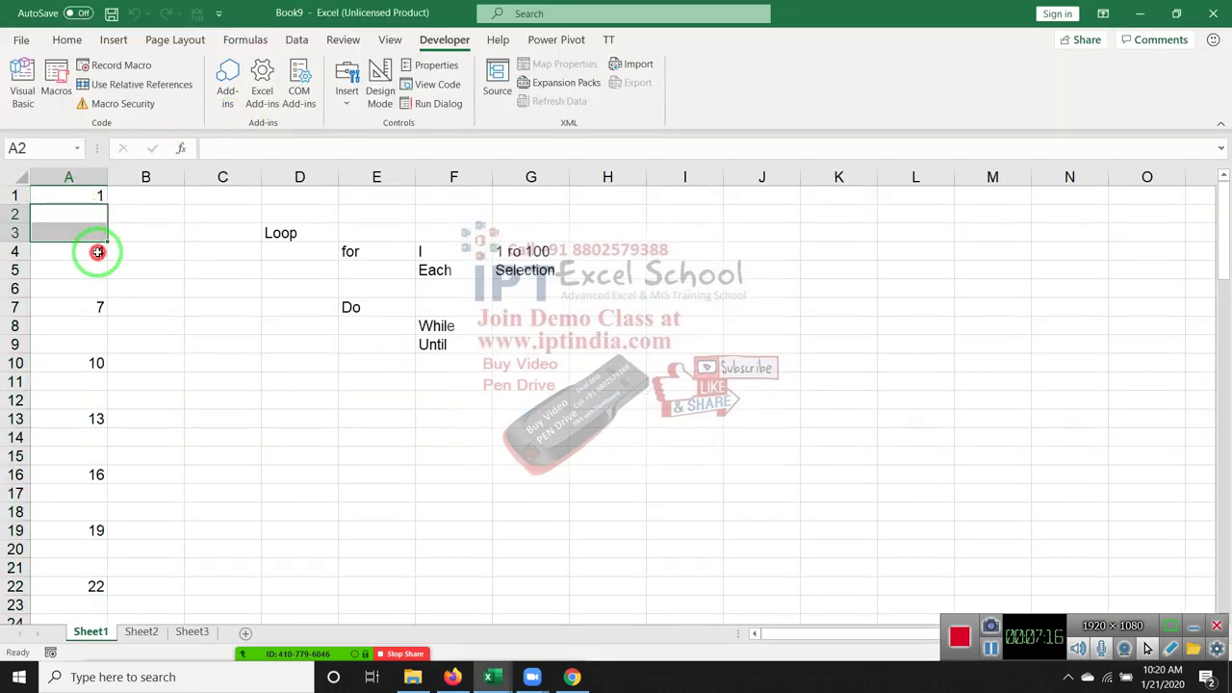
left_click(98, 251)
left_click_drag(96, 274, 97, 345)
left_click(98, 328)
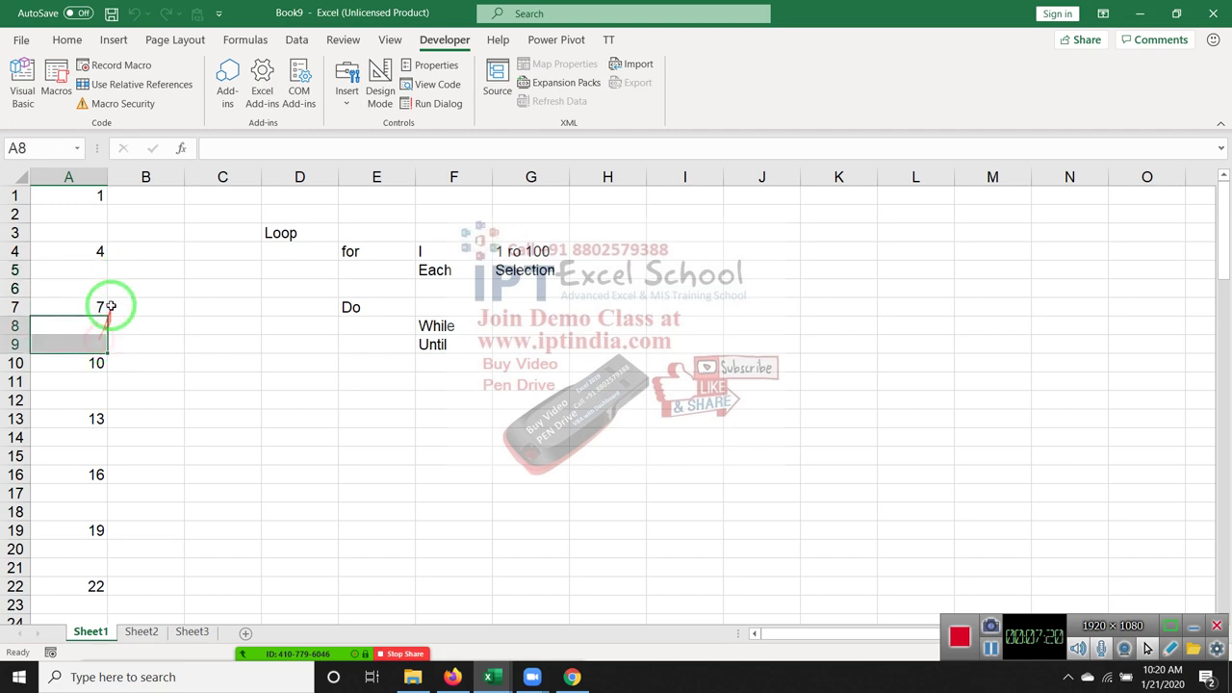
left_click(101, 267)
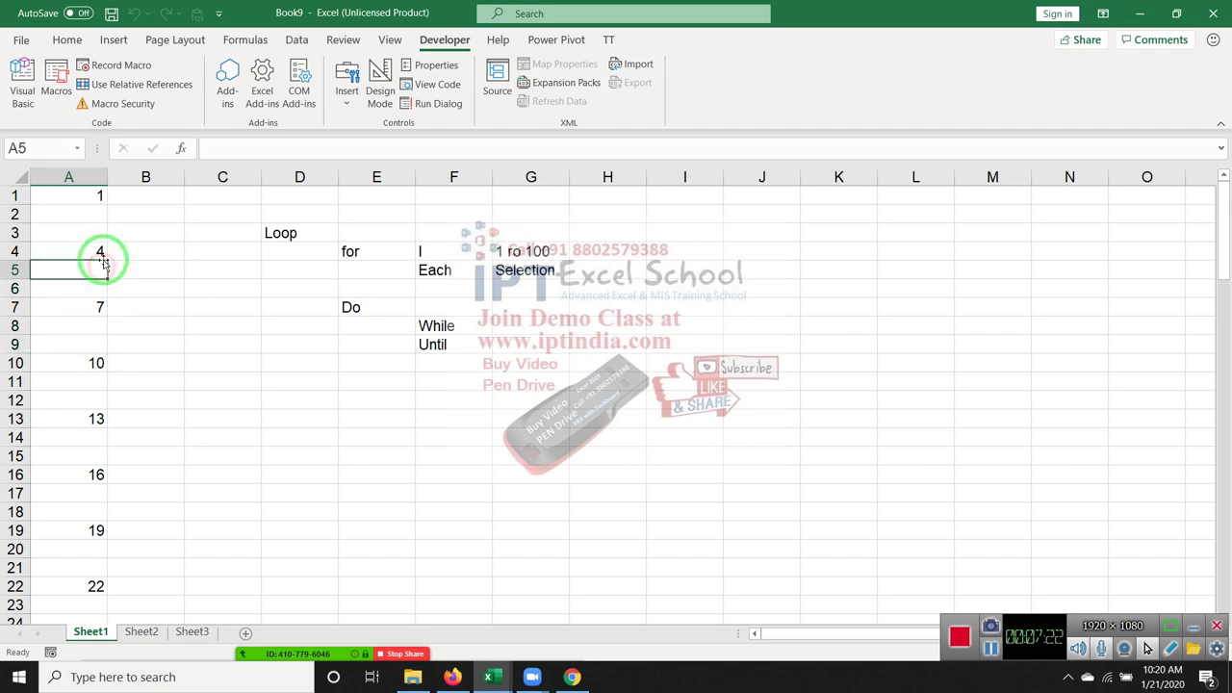
key("alt+Tab")
Change the loop's Step 3 to Step 4 and run the macro
left_click(330, 119)
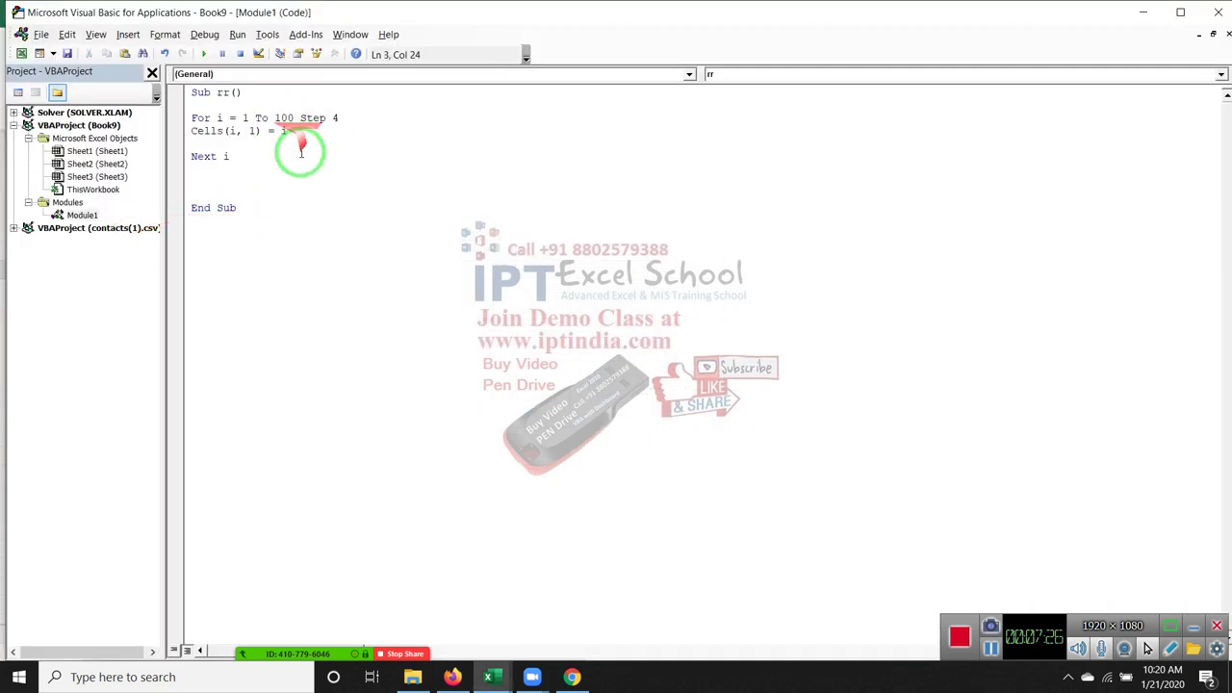
left_click(298, 169)
left_click(204, 54)
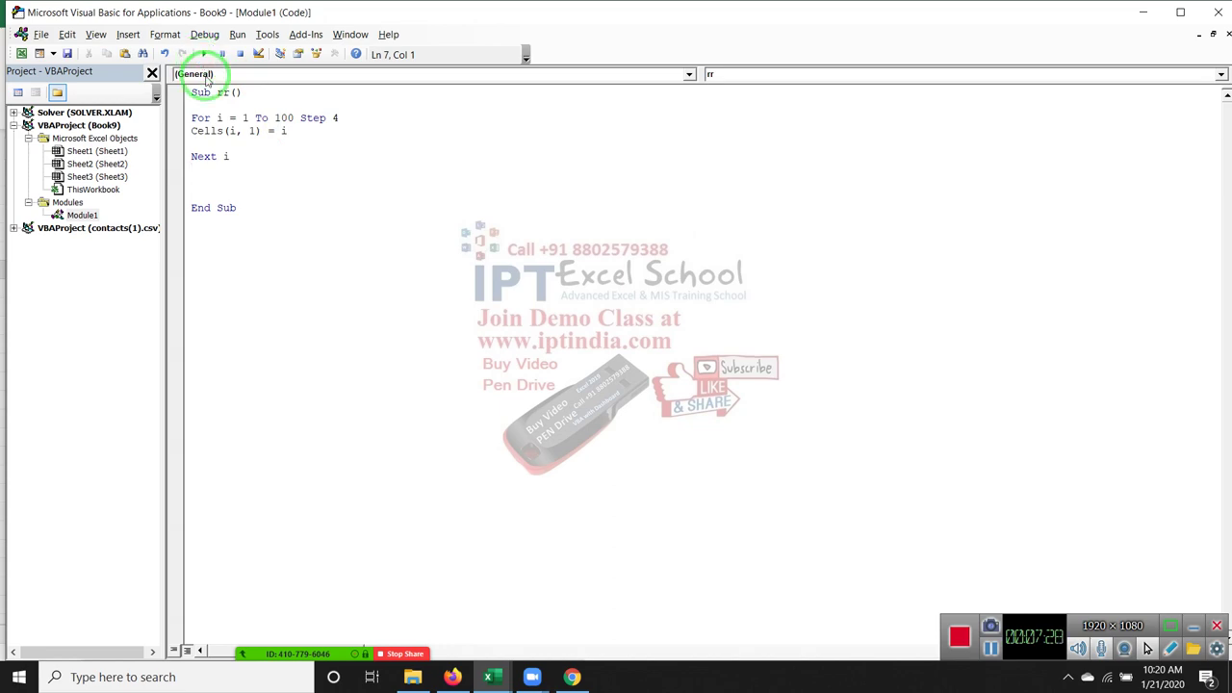
Clear the loop's numbers from column A in Excel, then return to the code editor
key("alt+Tab")
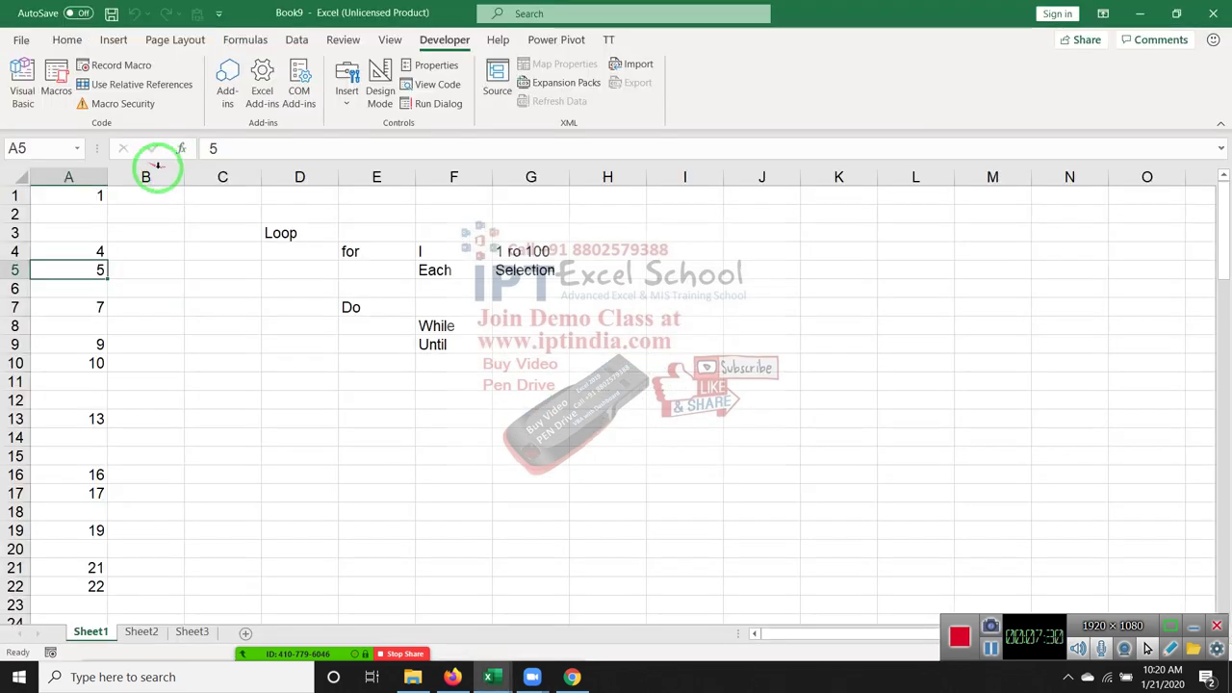
left_click(72, 177)
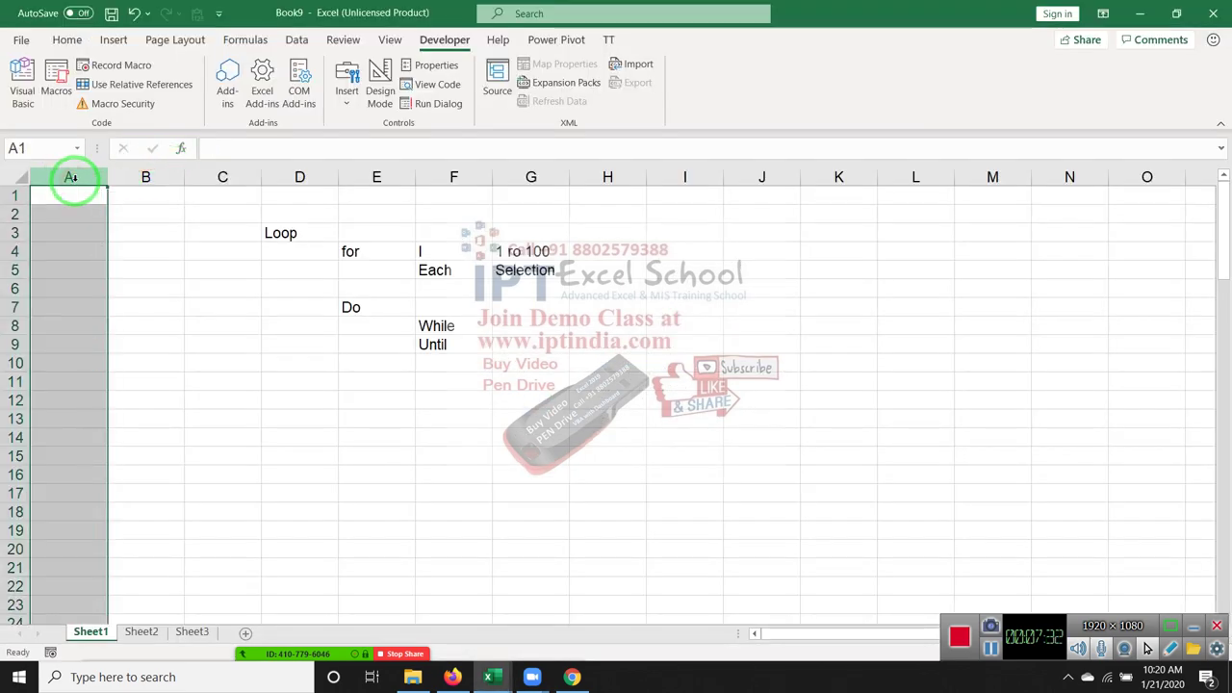
key("Delete")
left_click(75, 199)
key("alt+Tab")
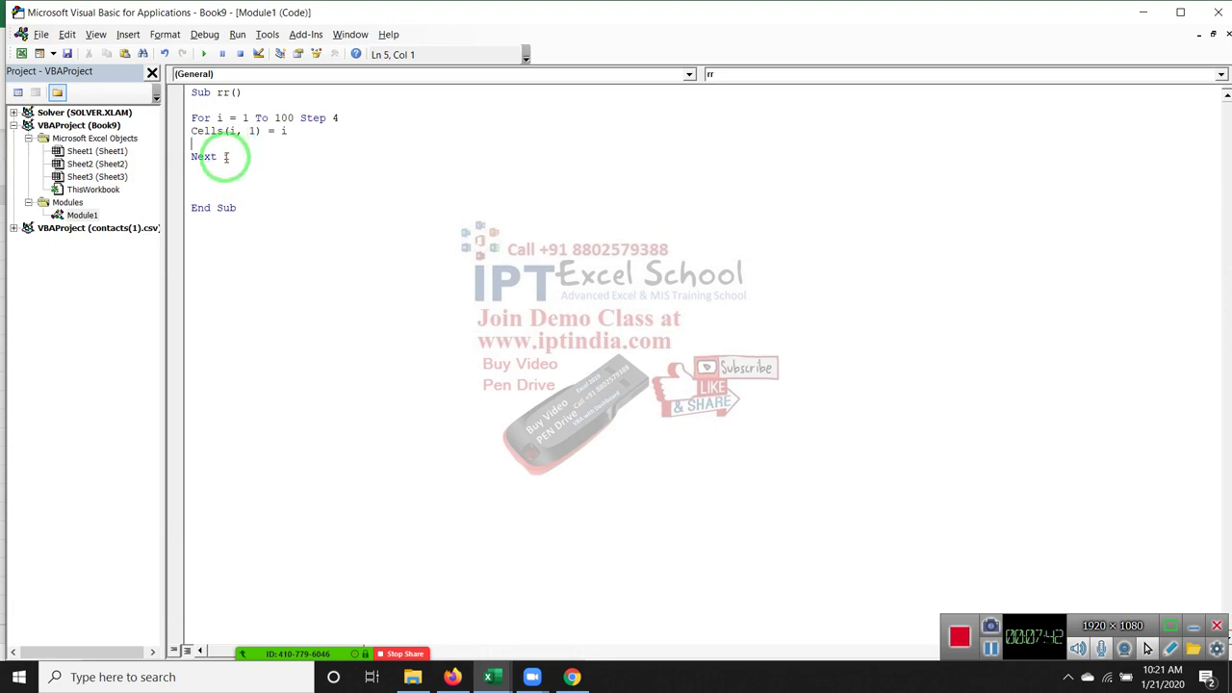
On Sheet2, enter the headers Name in A1 and Jan in B1
key("alt+Tab")
key("alt+Tab")
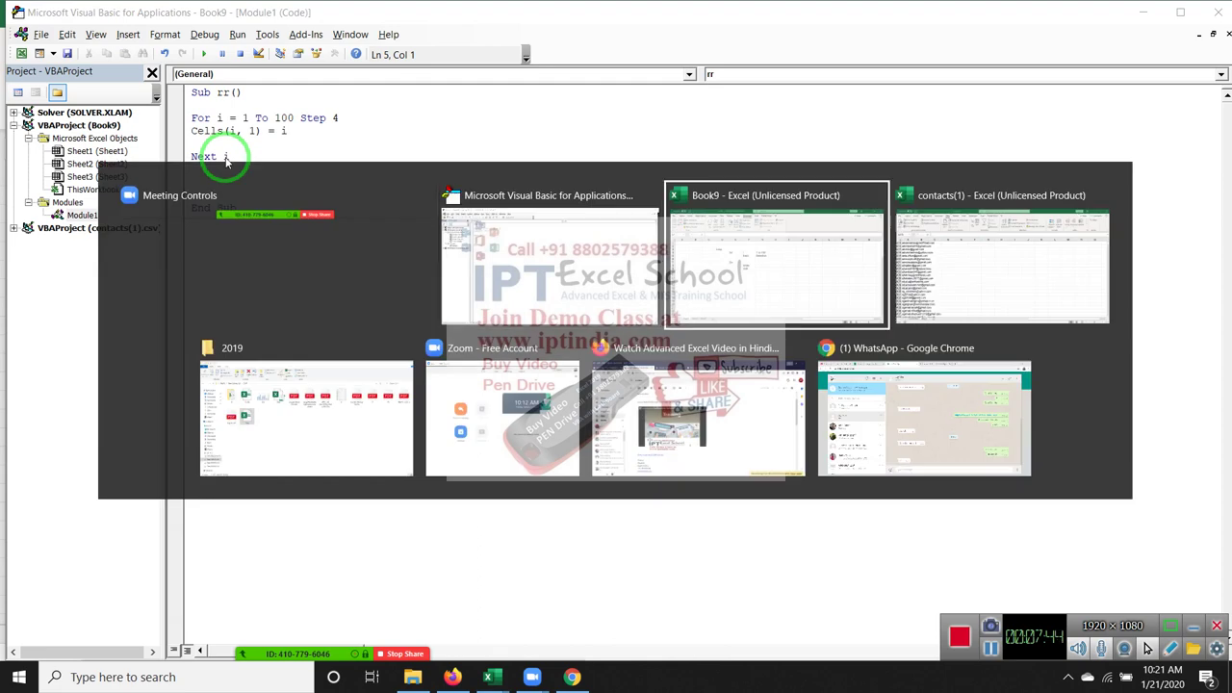
left_click(142, 634)
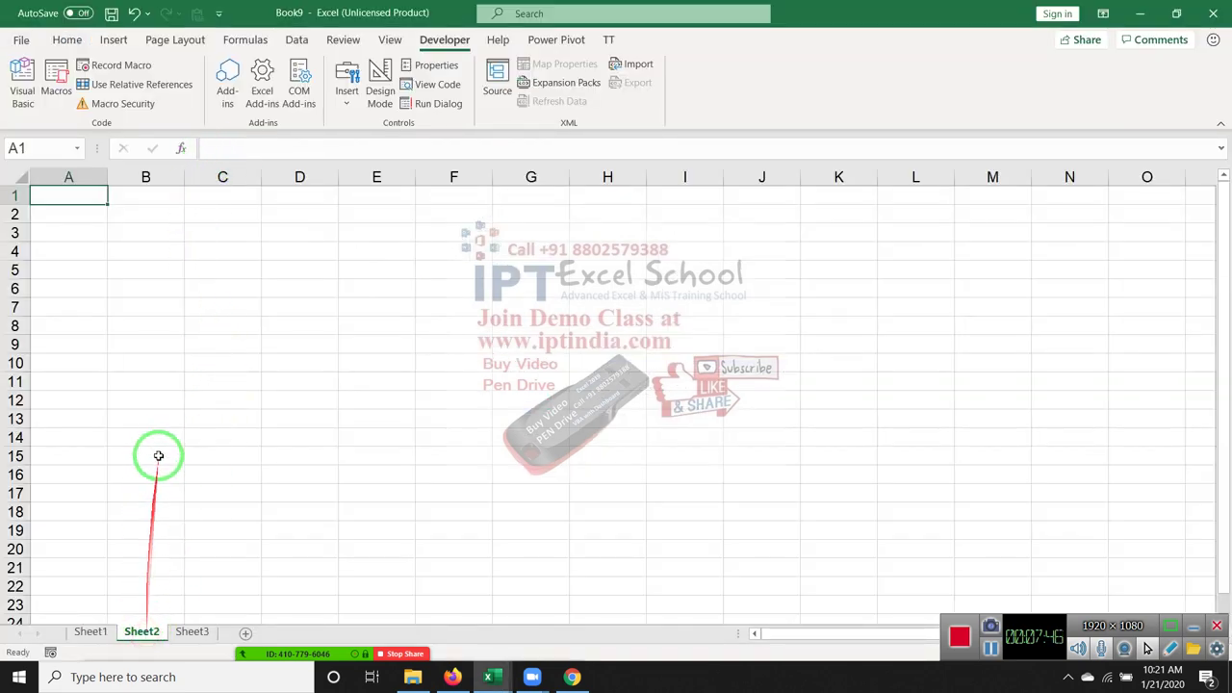
type("P")
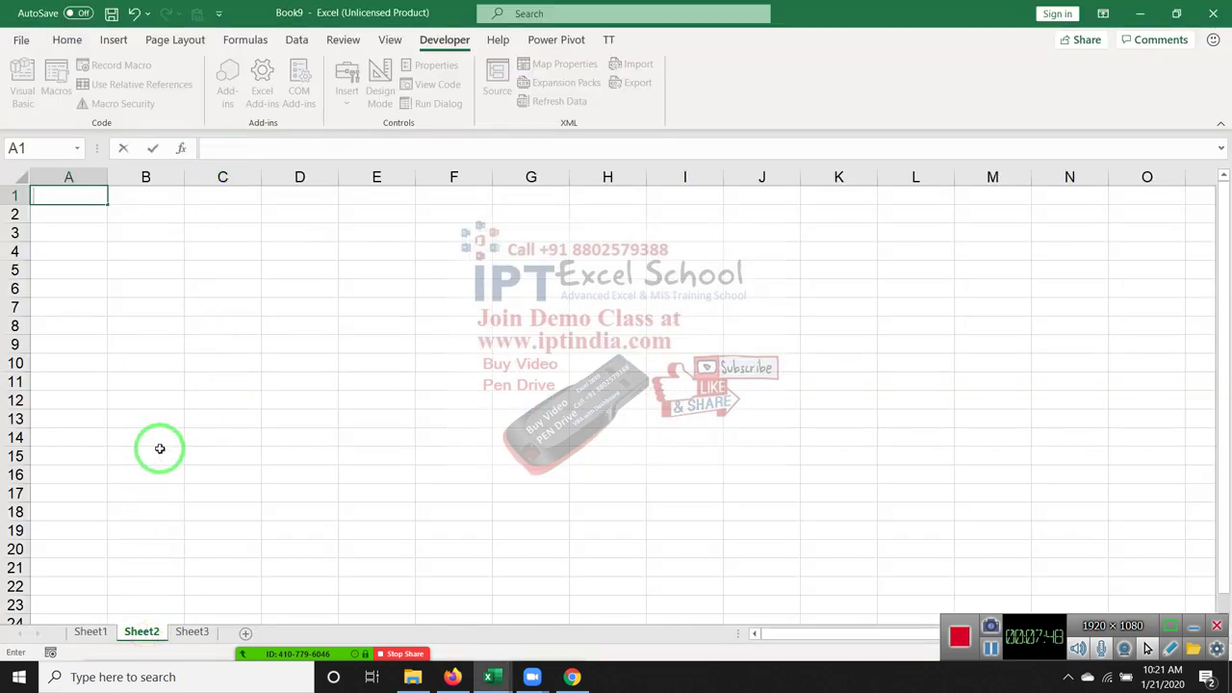
type("Name")
key("Return")
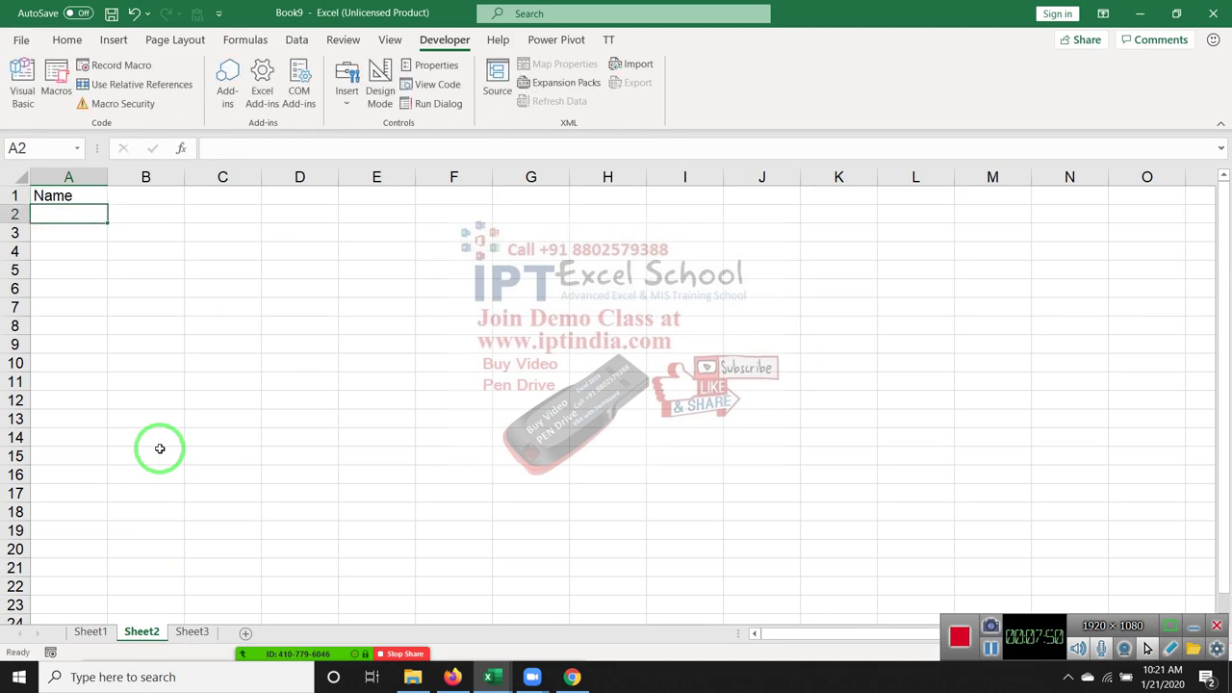
key("Up")
key("Right")
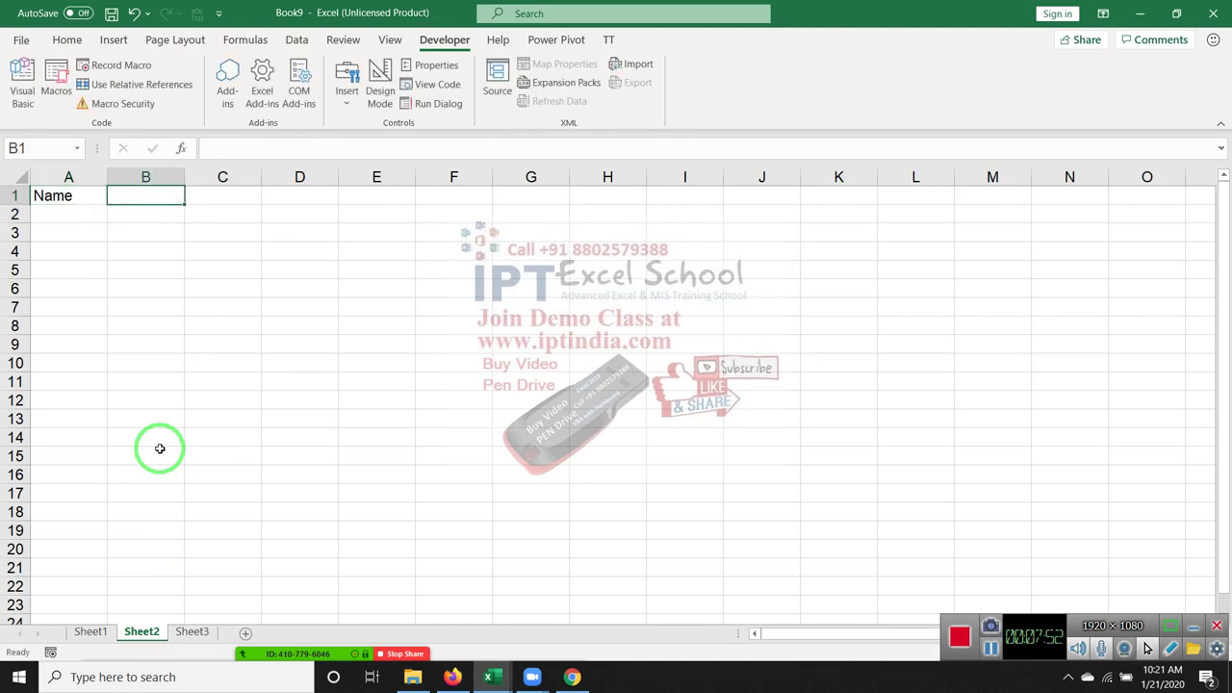
type("JAn")
key("Return")
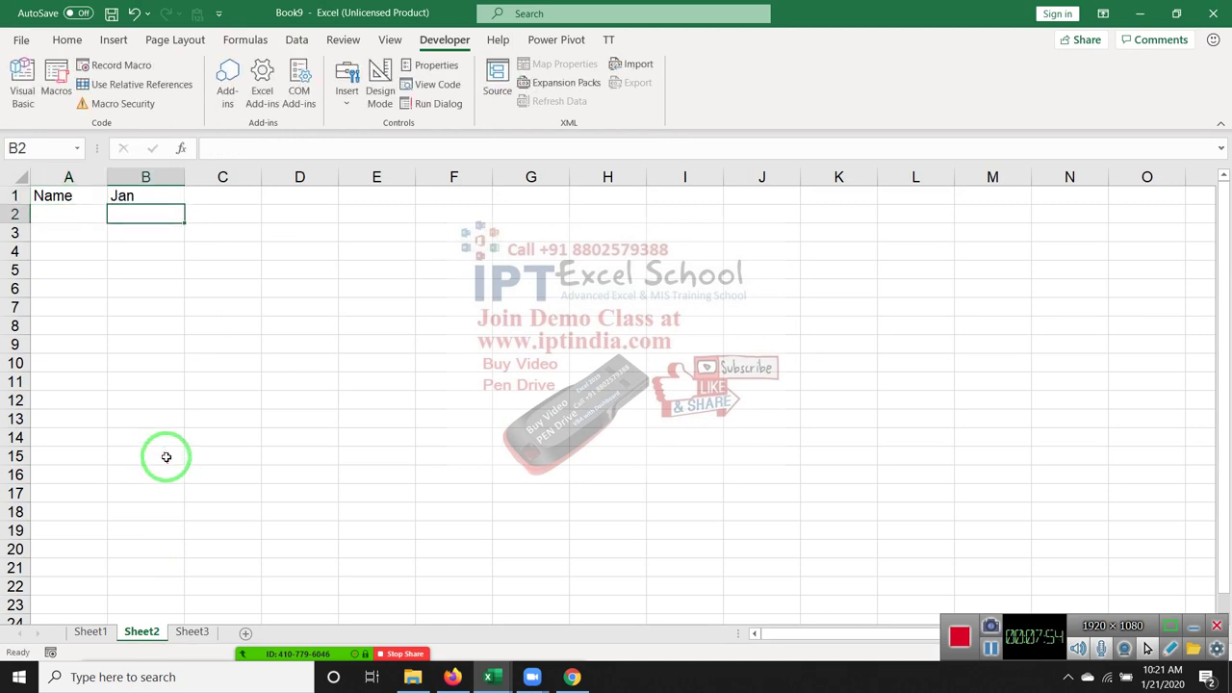
Fill month names across row 1 to column L, then select the extra columns G:L
left_click(142, 198)
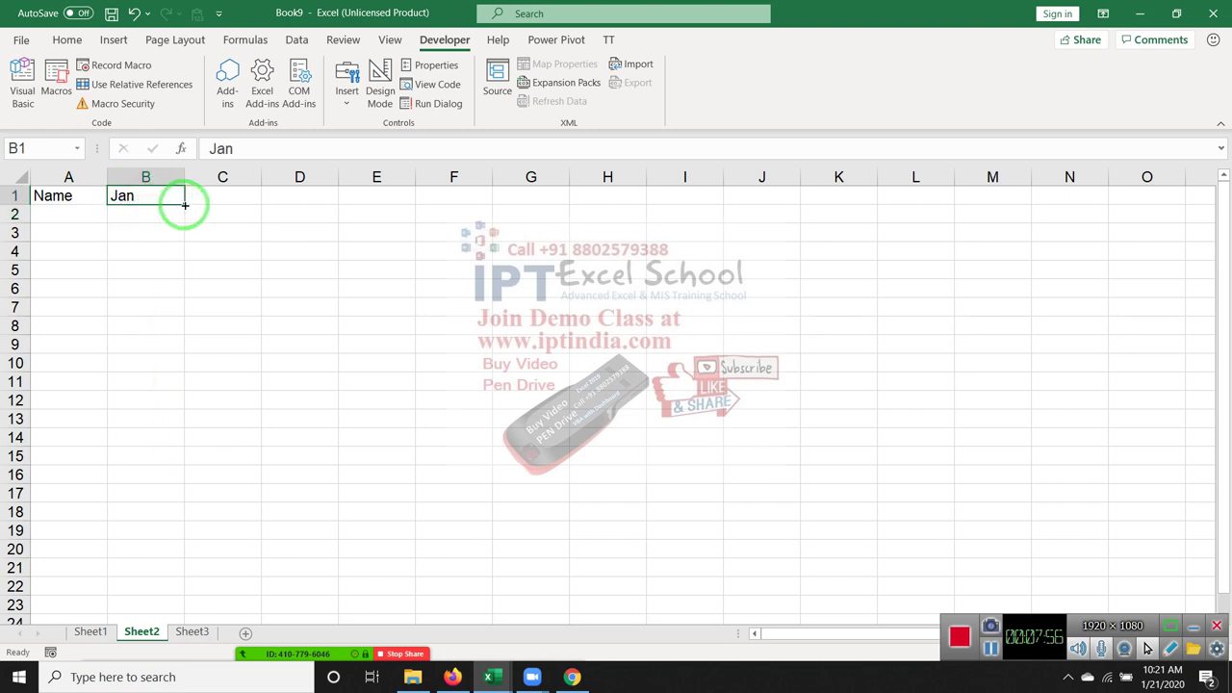
mouse_move(184, 205)
left_mouse_down()
mouse_move(923, 231)
mouse_move(956, 197)
left_mouse_up()
left_click(531, 195)
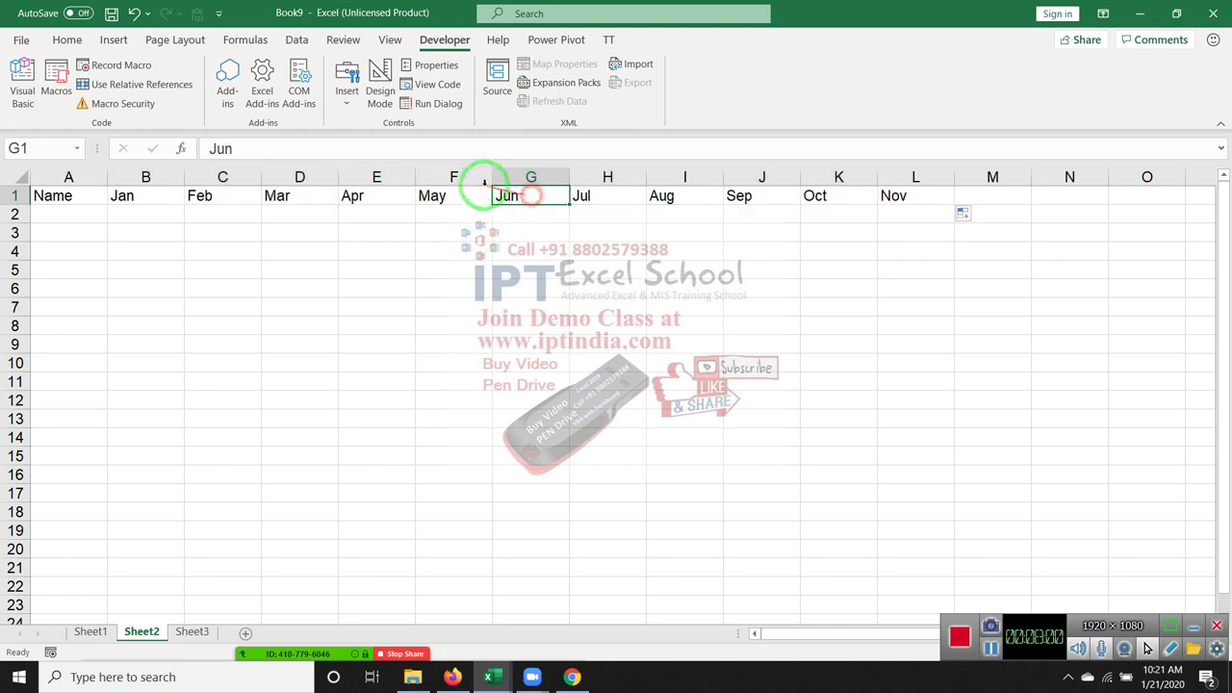
left_click(453, 179)
left_click_drag(534, 177, 927, 177)
Clear the extra months in G:L and enter the first name in A2
key("ctrl+Home")
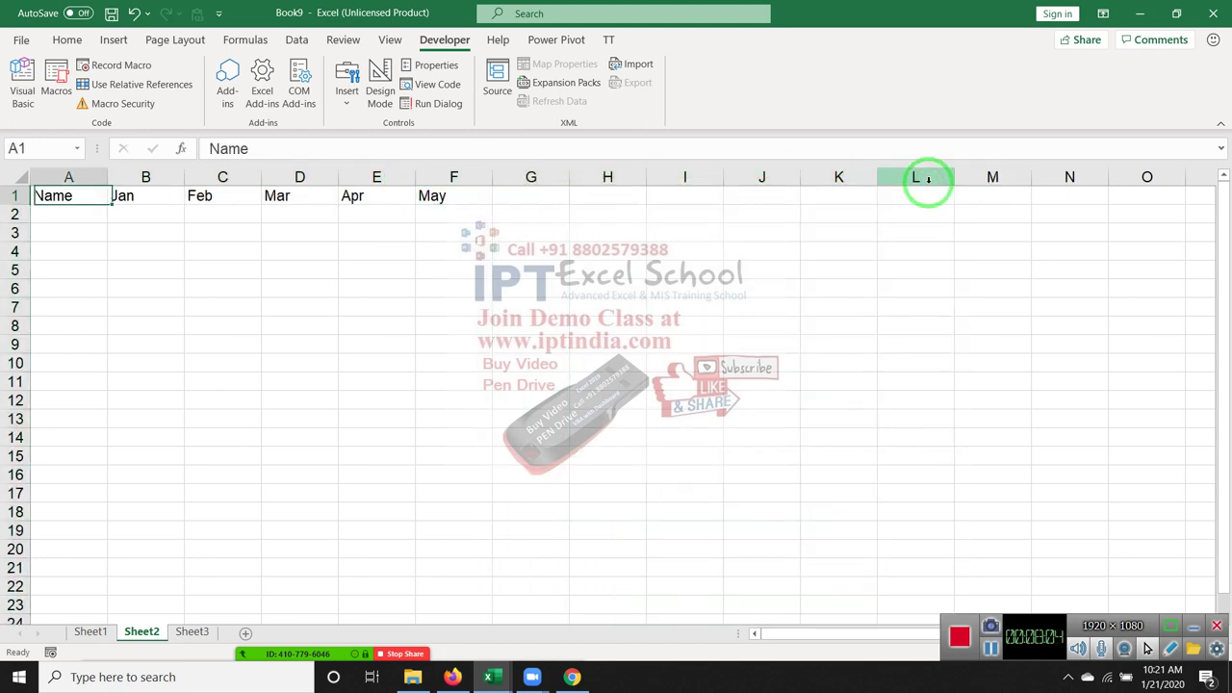
key("Return")
type("Puja")
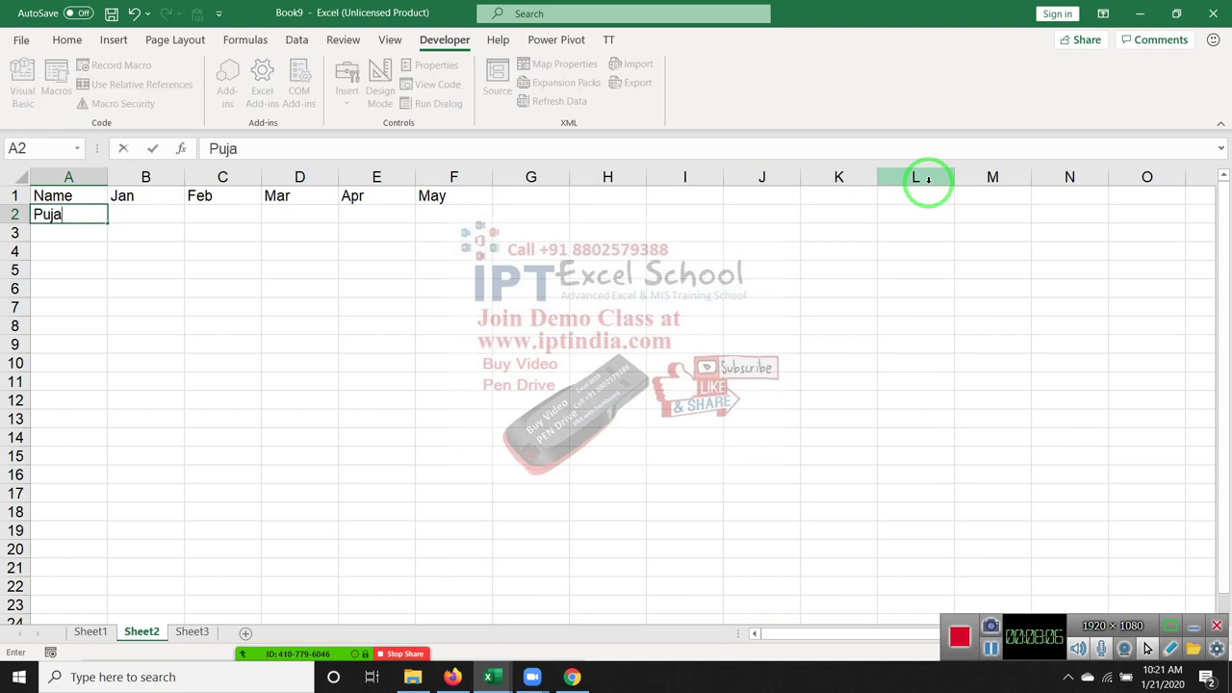
key("Return")
key("Up")
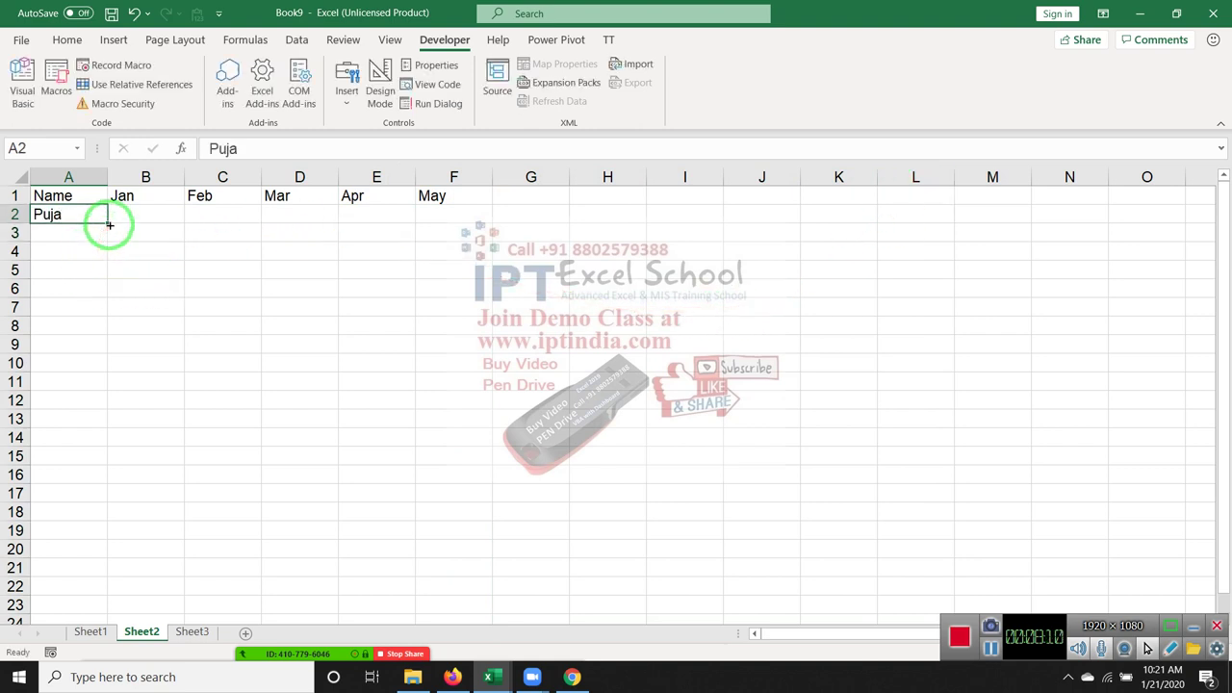
Fill the repeating list of names down column A to row 34
left_click_drag(108, 225, 106, 463)
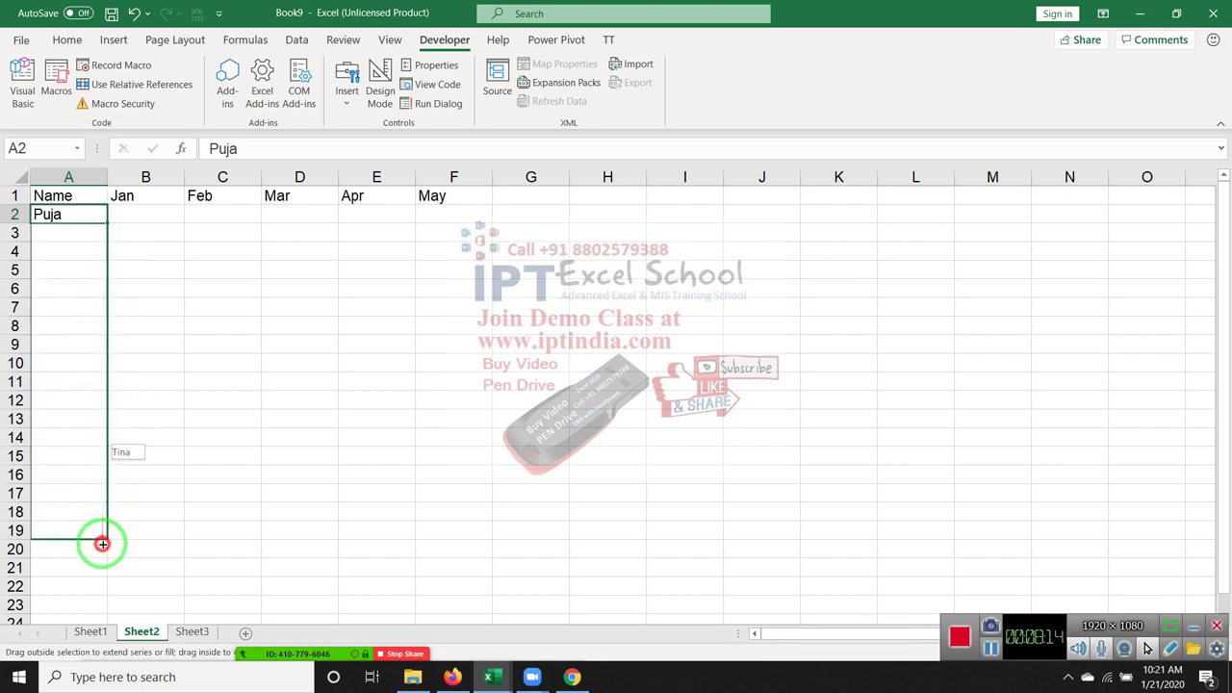
left_click_drag(106, 463, 100, 564)
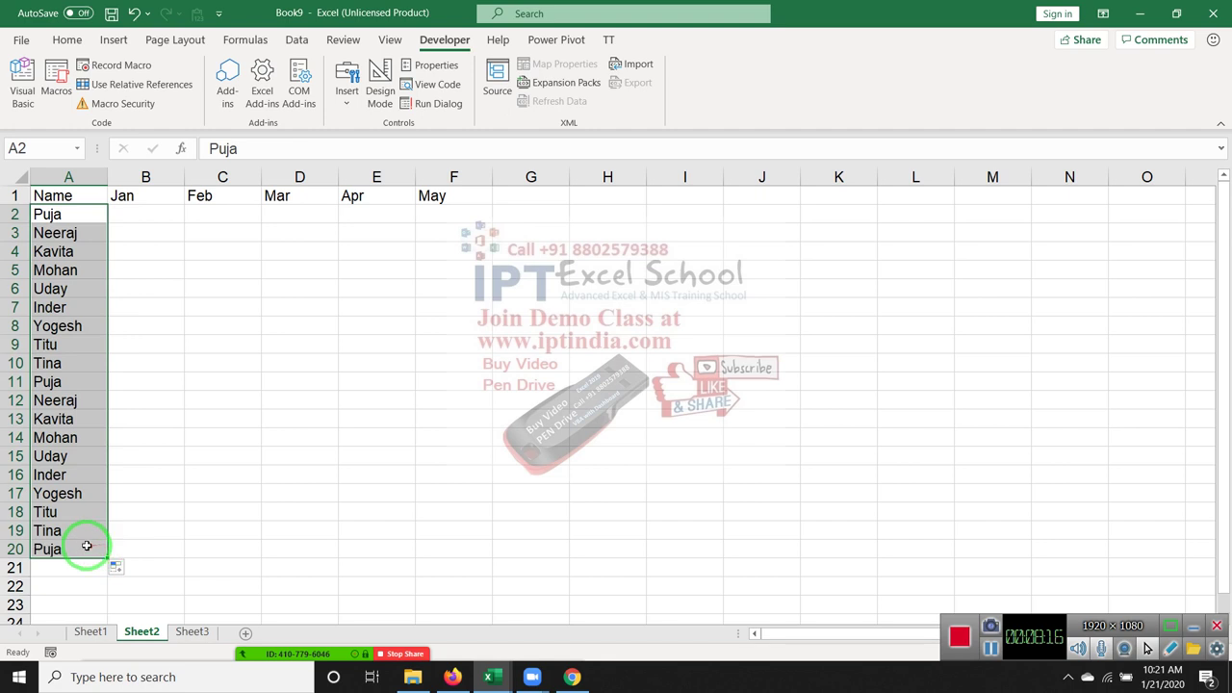
scroll(115, 539, "down", 2)
scroll(110, 385, "down", 3)
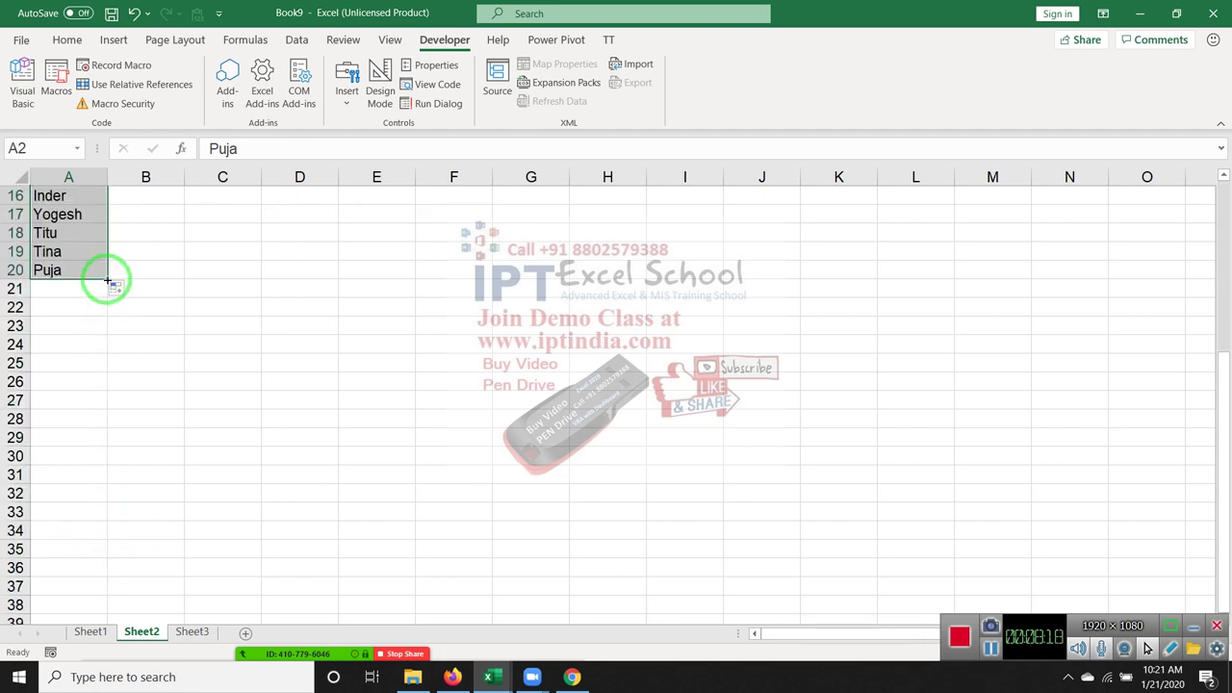
left_click_drag(108, 281, 116, 541)
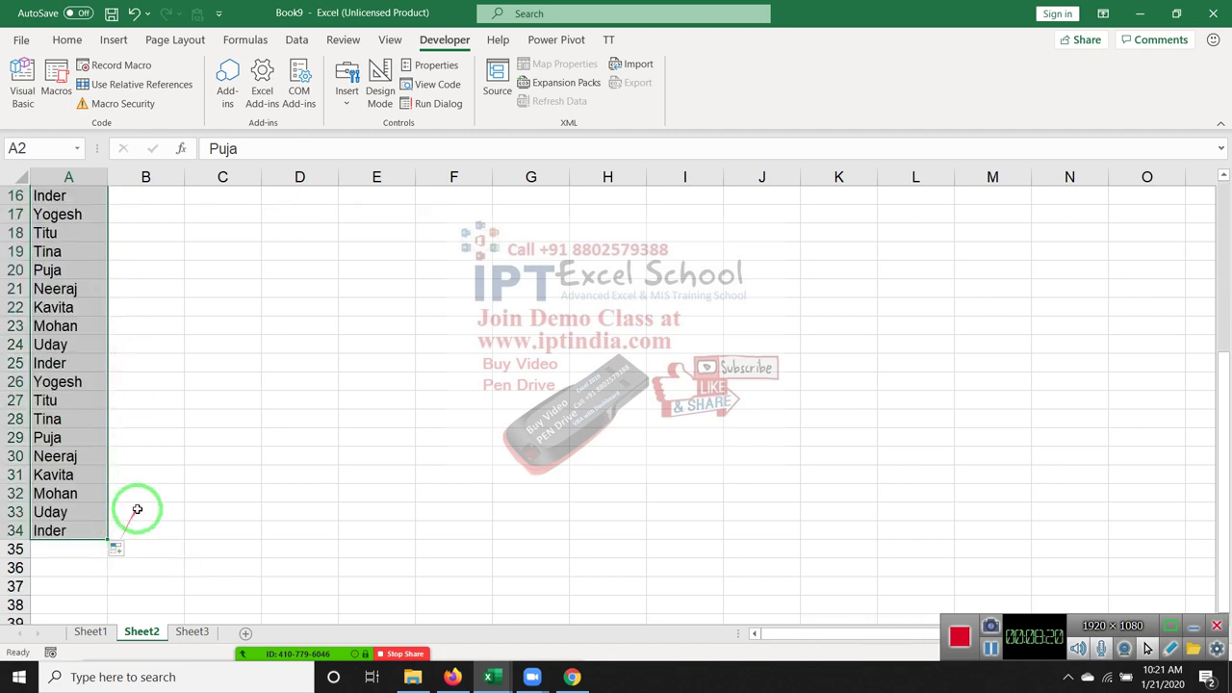
scroll(137, 509, "up", 5)
left_click(146, 213)
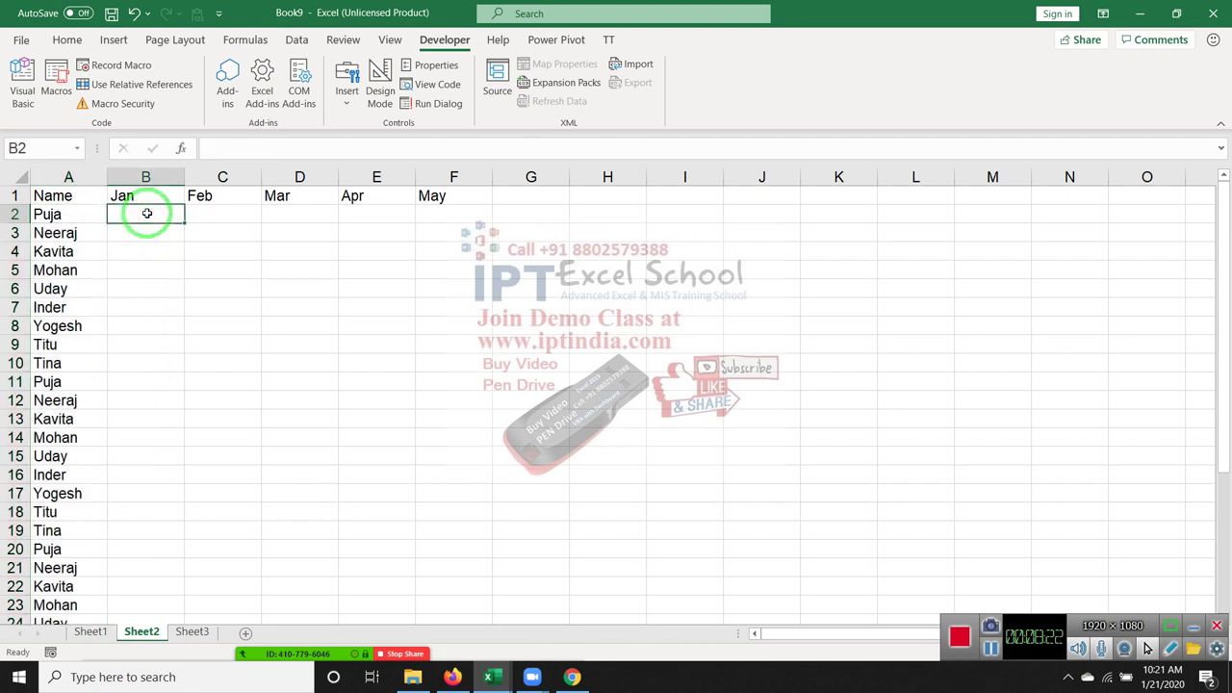
Enter =RANDBETWEEN(10,90) in B2 and fill it across B2:F34
type("=ra")
key("Down")
key("Down")
key("Down")
key("Tab")
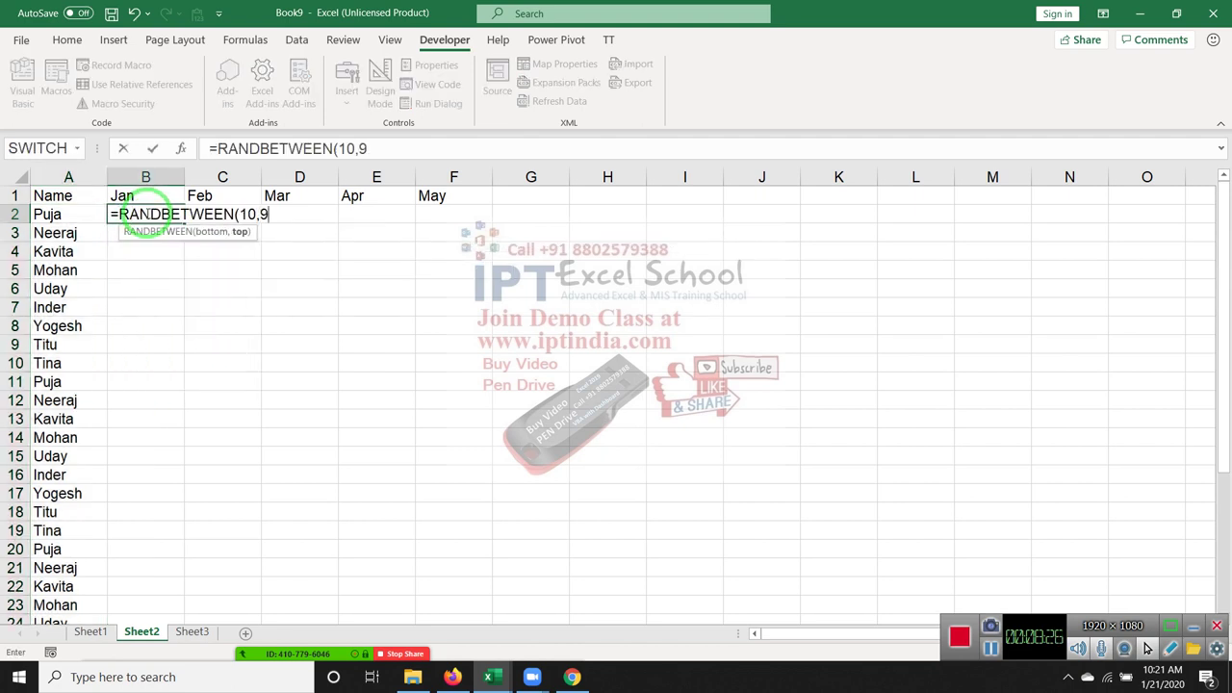
key("Return")
key("Left")
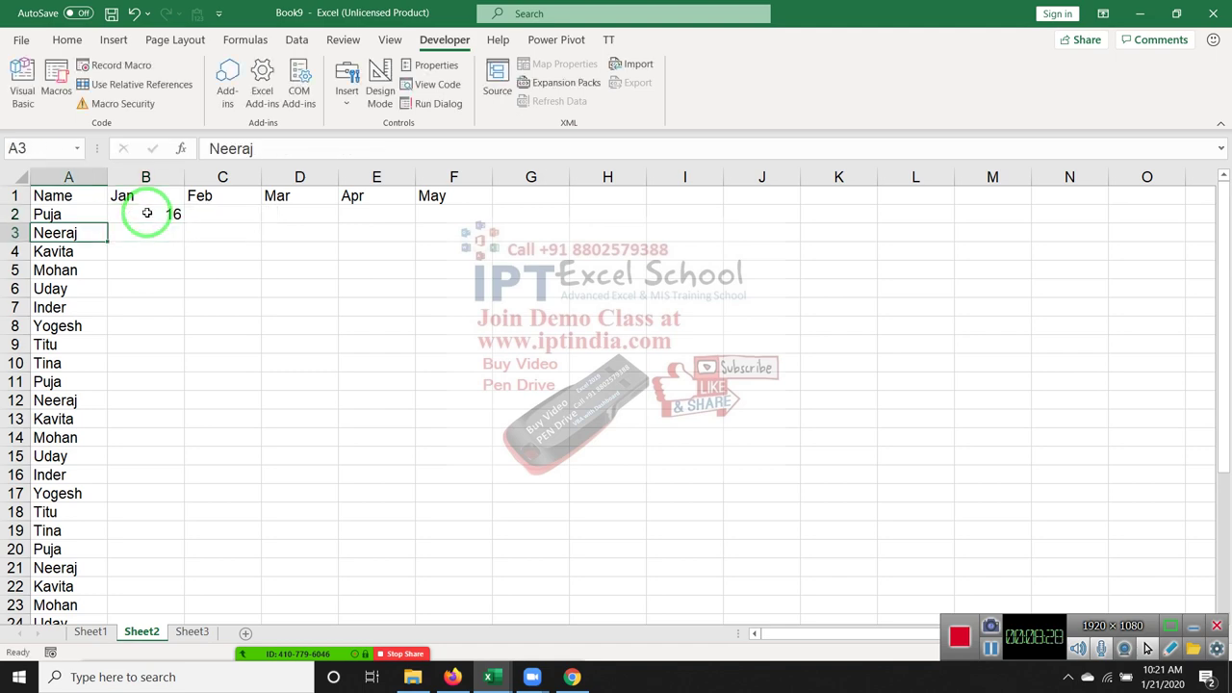
key("ctrl+Down")
key("Right")
key("ctrl+shift+Up")
scroll(146, 212, "up", 1)
key("shift+Right")
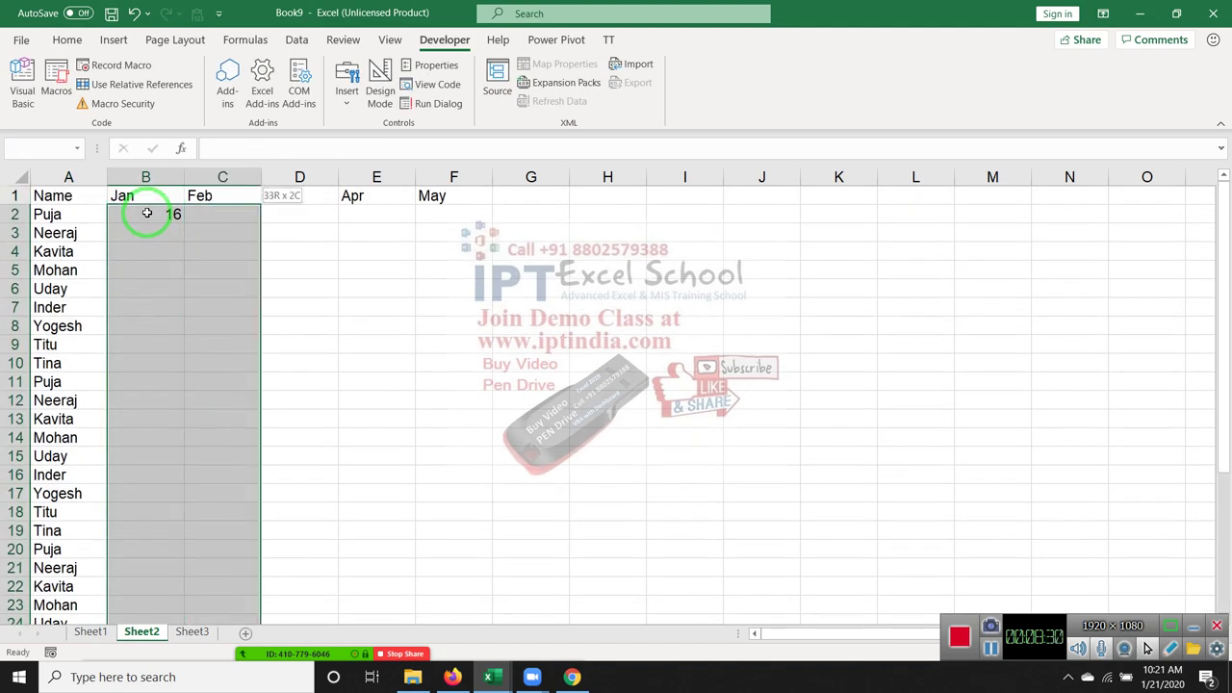
key("shift+Right")
key("shift+Right")
key("shift+Right")
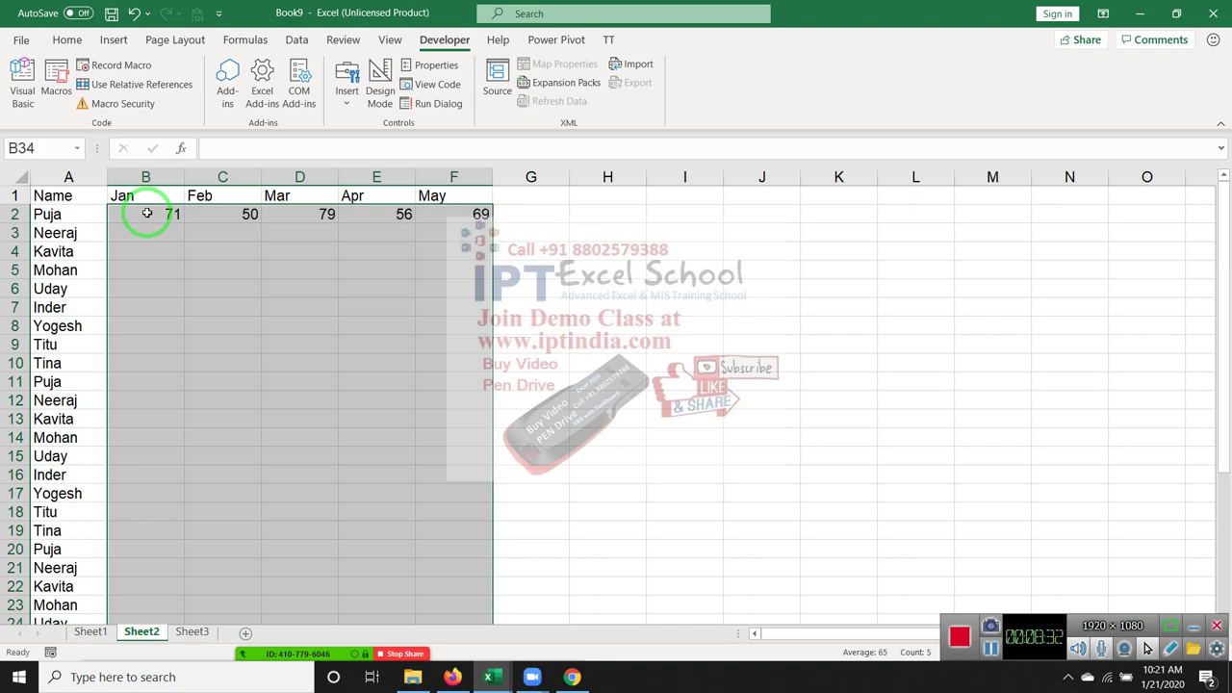
key("ctrl+d")
Copy B2:F34 and paste it back as values to fix the random marks
key("ctrl+c")
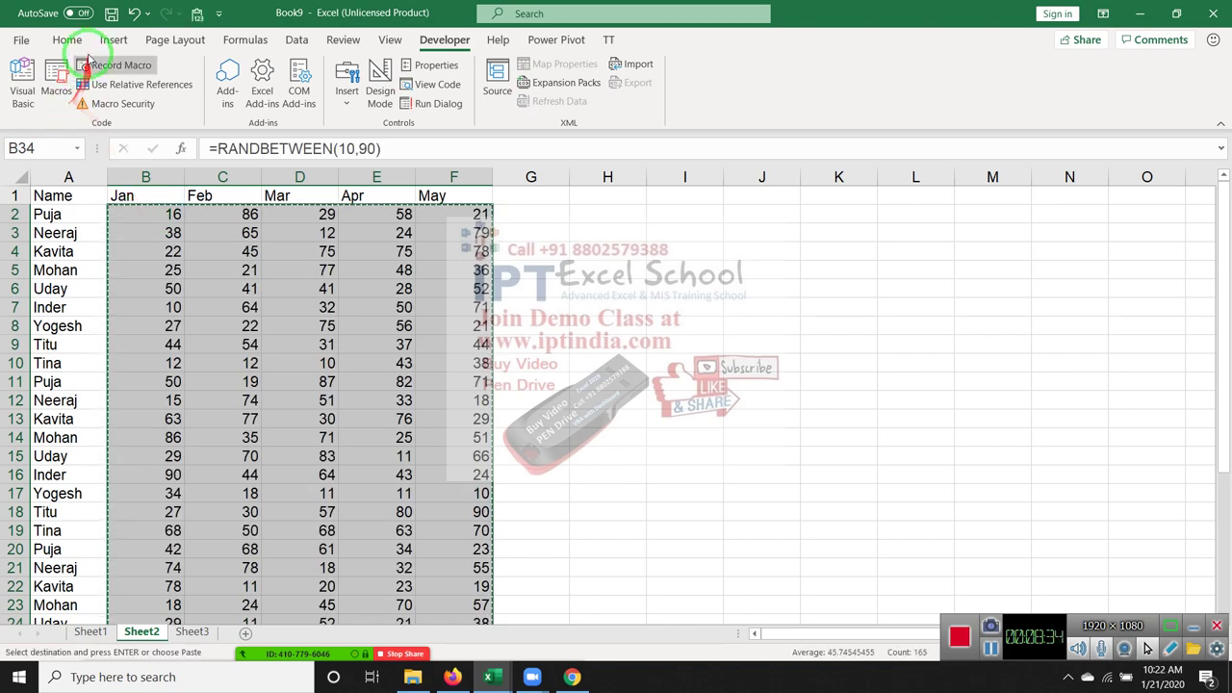
left_click(67, 40)
left_click(22, 103)
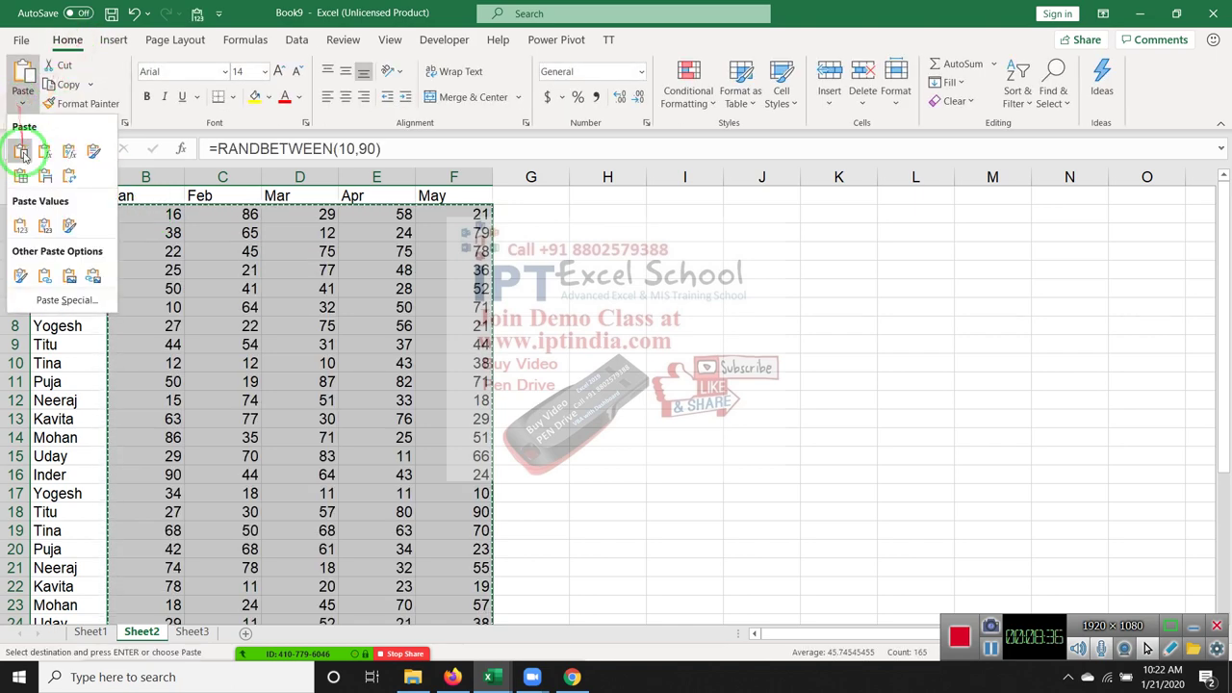
left_click(16, 229)
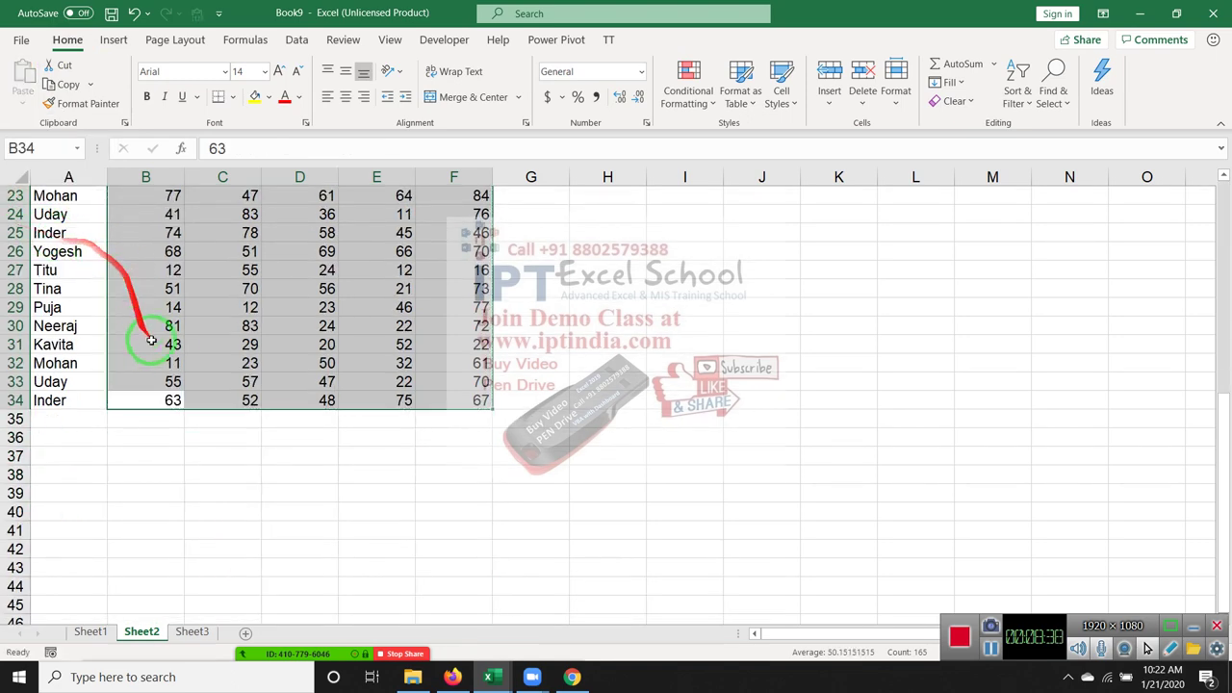
scroll(165, 336, "up", 4)
scroll(167, 357, "up", 4)
left_click_drag(179, 390, 179, 621)
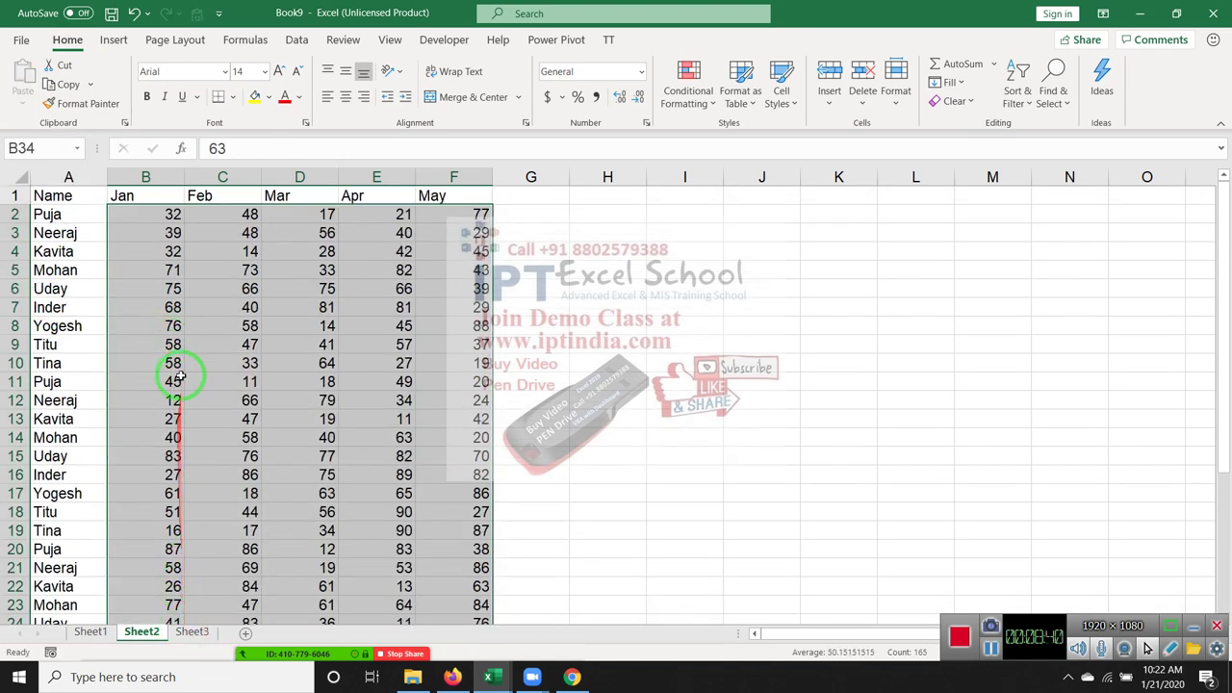
left_click(222, 345)
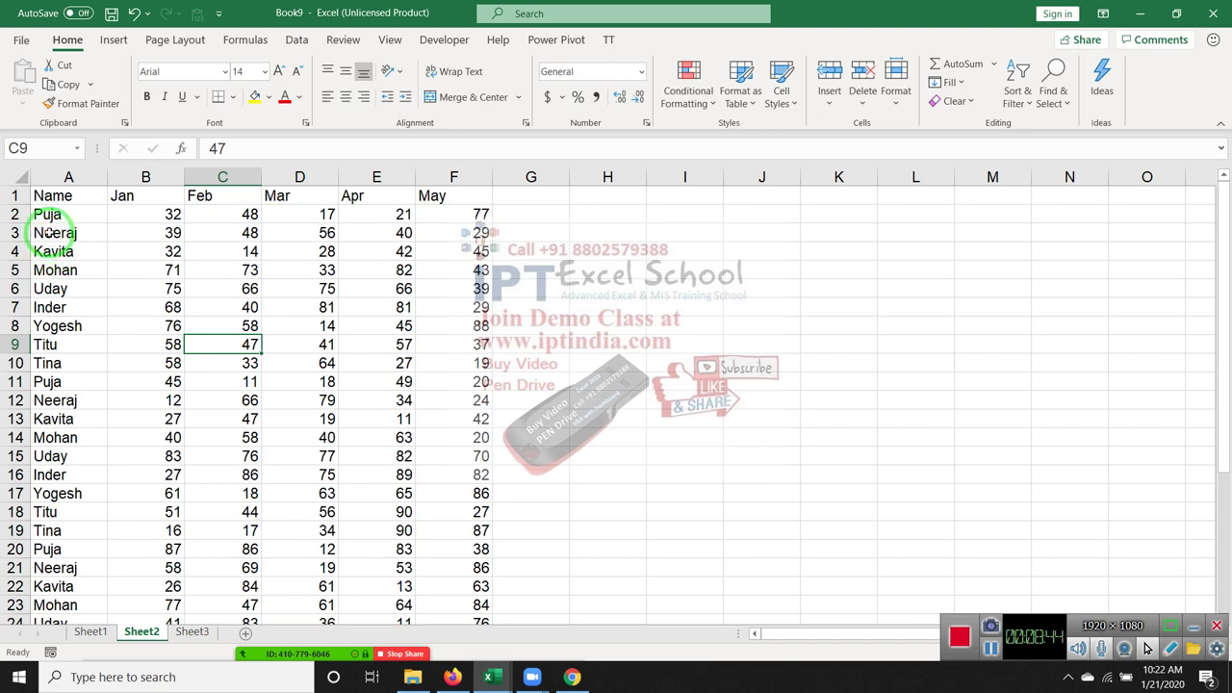
left_click(47, 233)
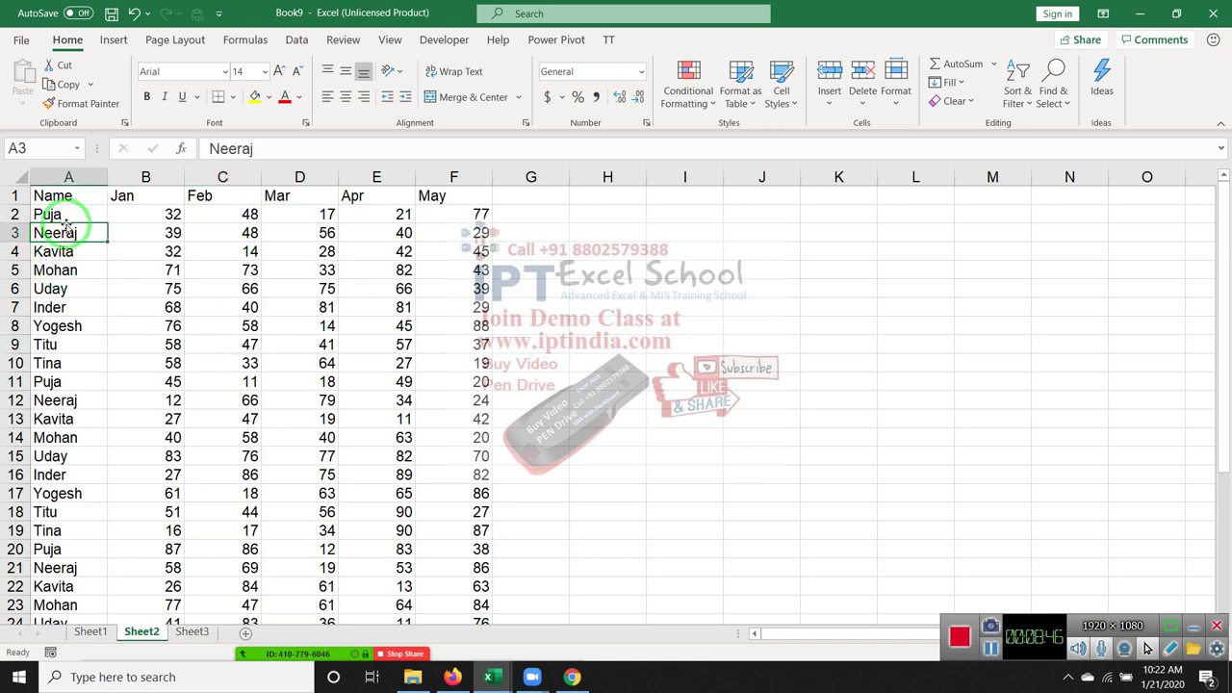
left_click(60, 217)
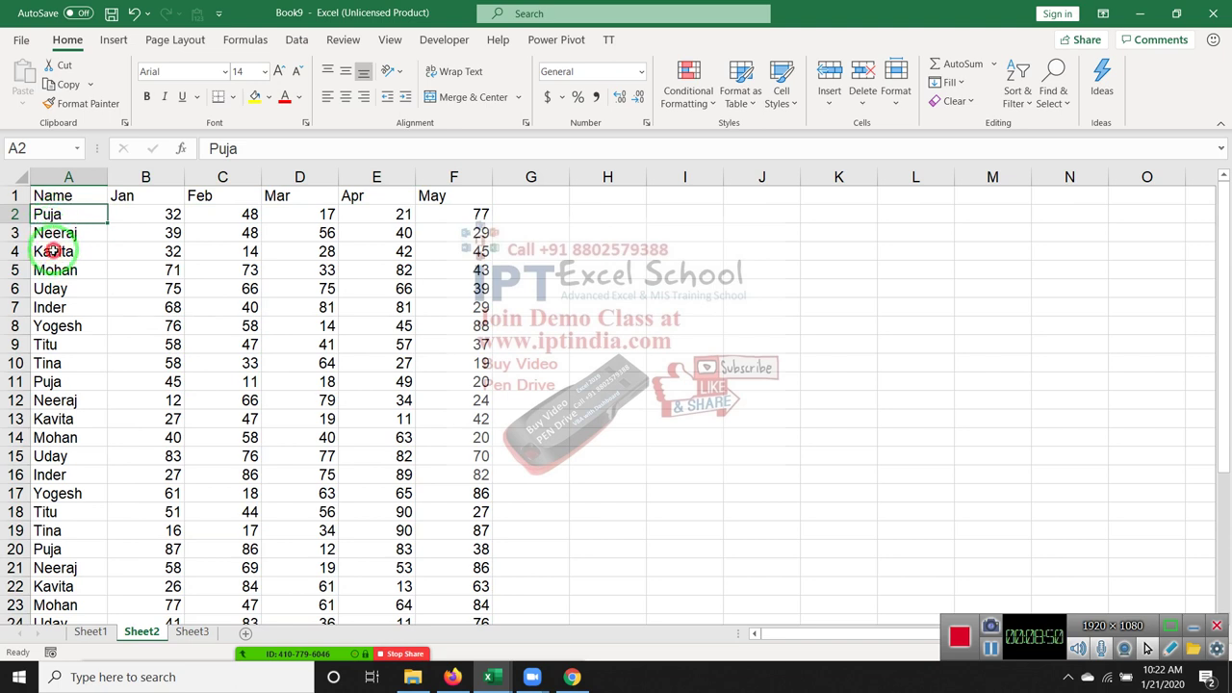
left_click(53, 250)
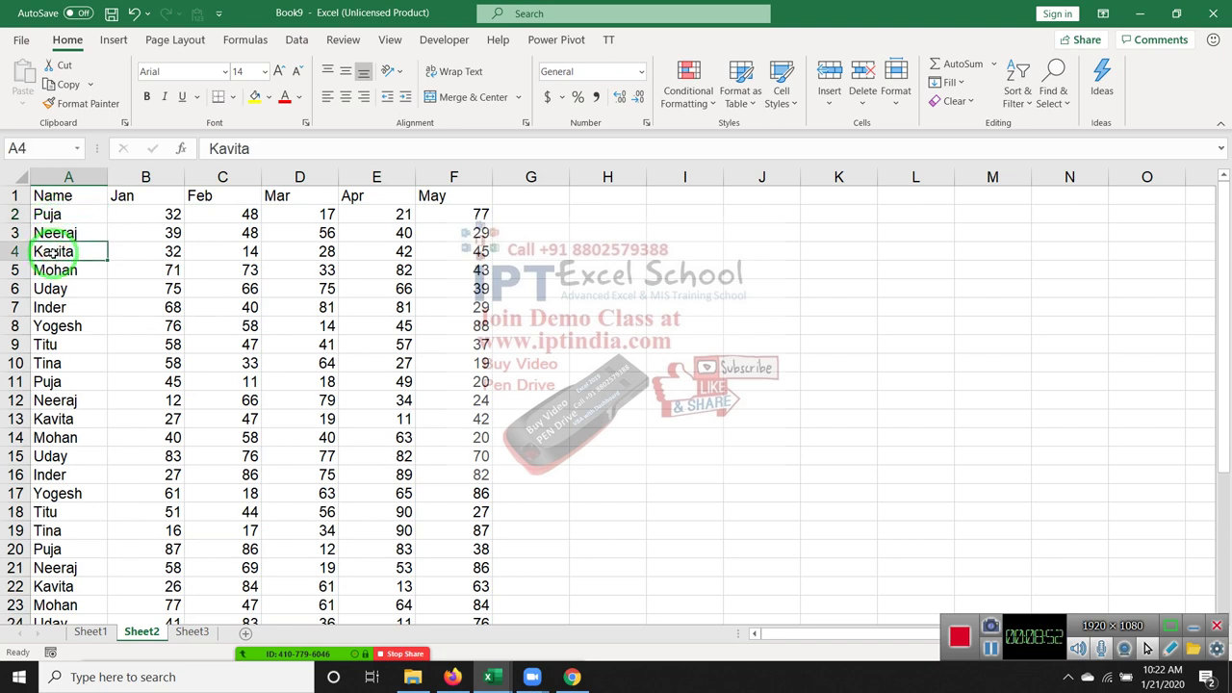
left_click(17, 251)
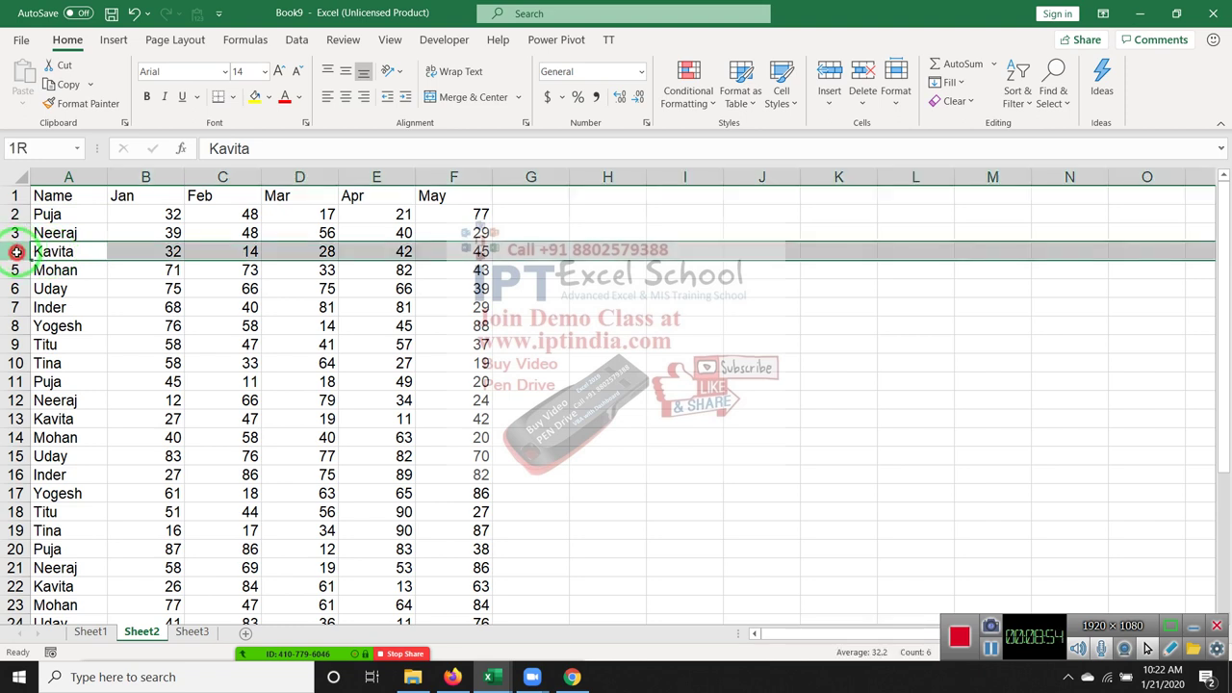
left_click(39, 249)
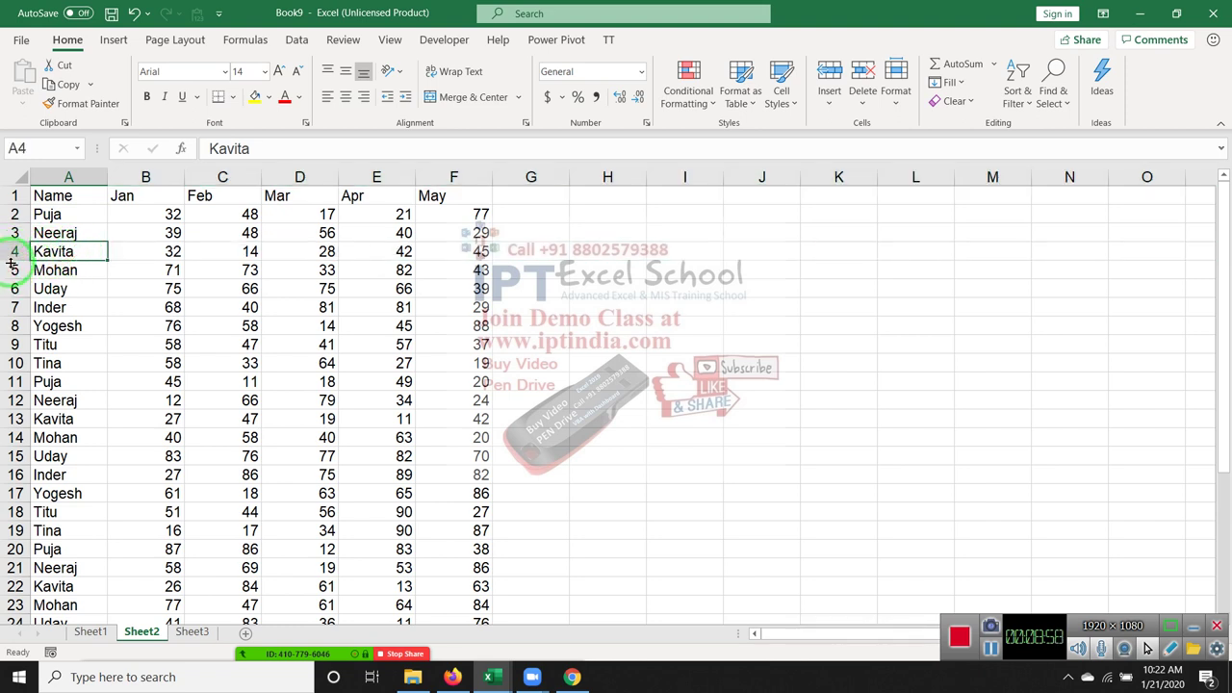
left_click(16, 269)
key("ctrl+shift+plus")
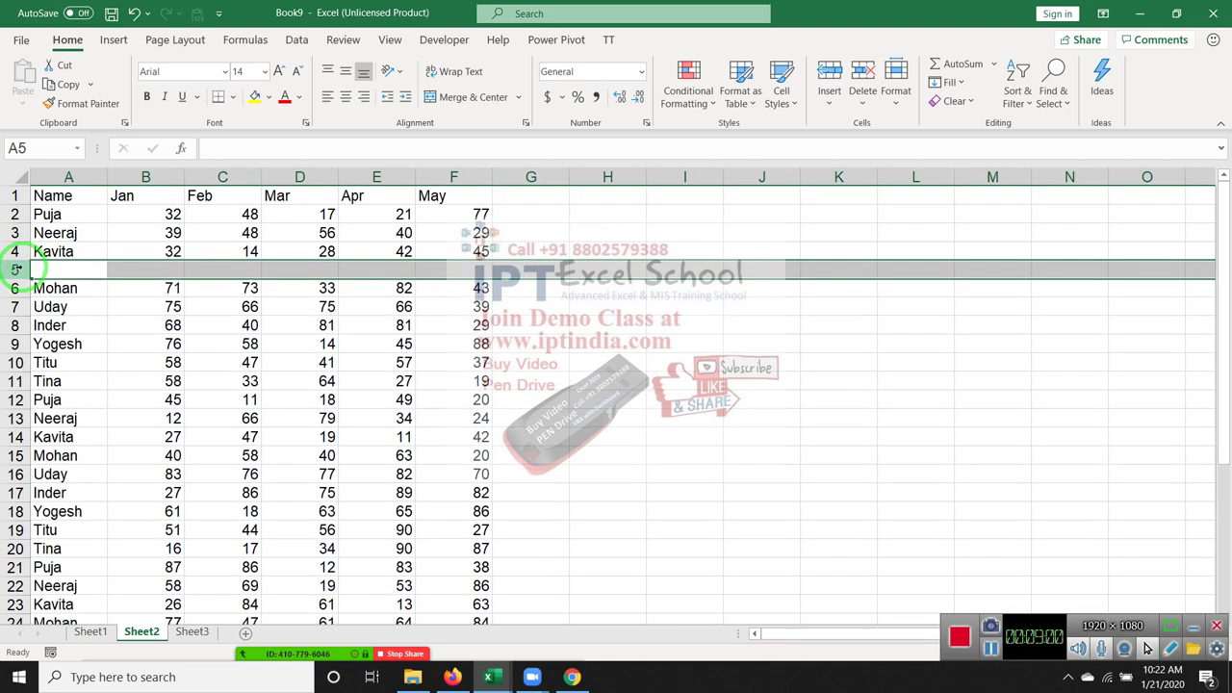
key("Up")
key("Down")
type("T")
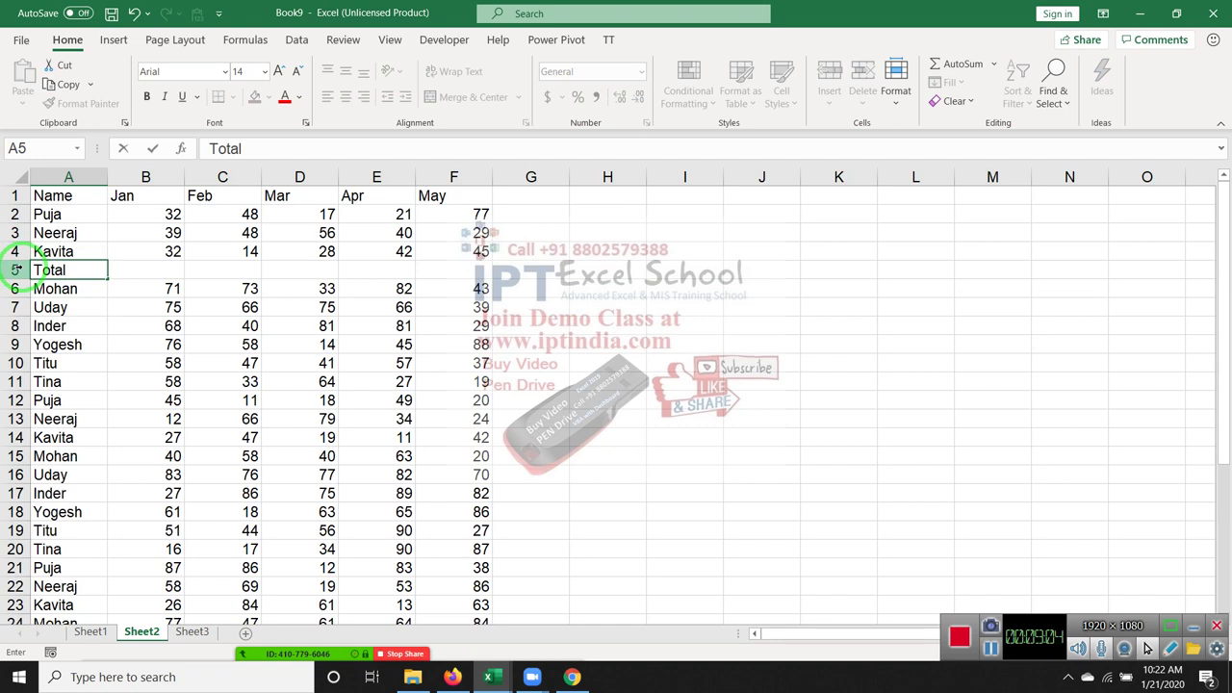
key("Escape")
left_click(16, 269)
key("ctrl+minus")
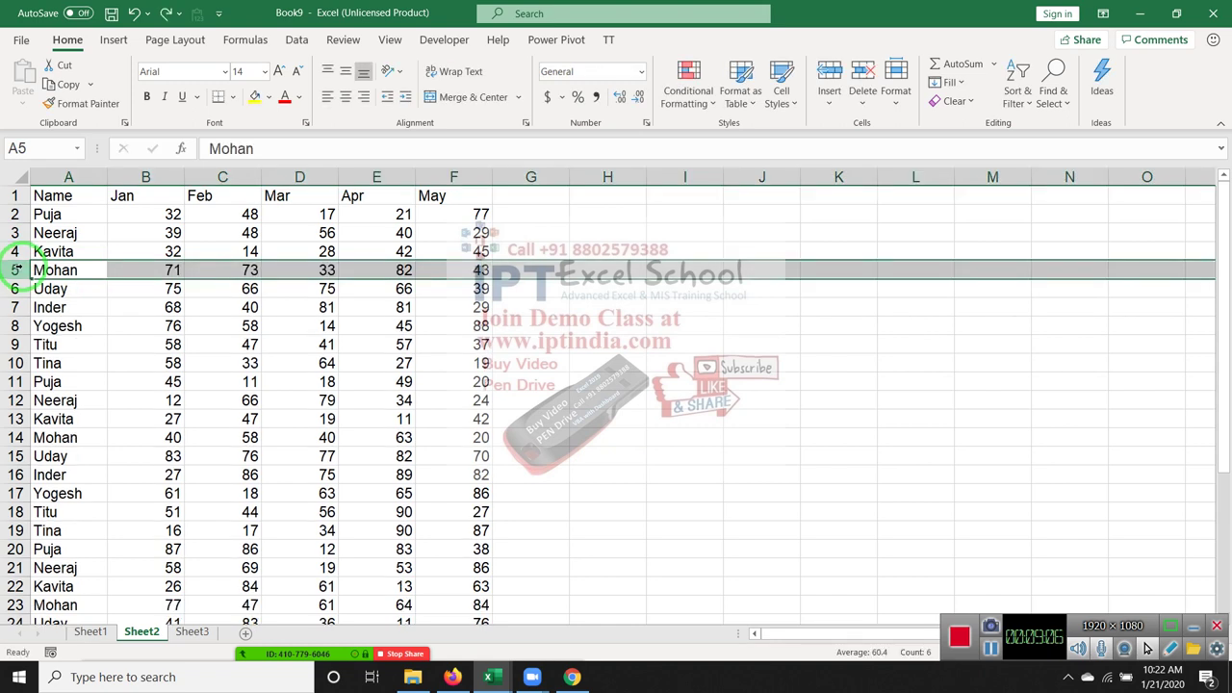
Sort the Sheet2 table A to Z by Name so the Inder rows come first
left_click(75, 198)
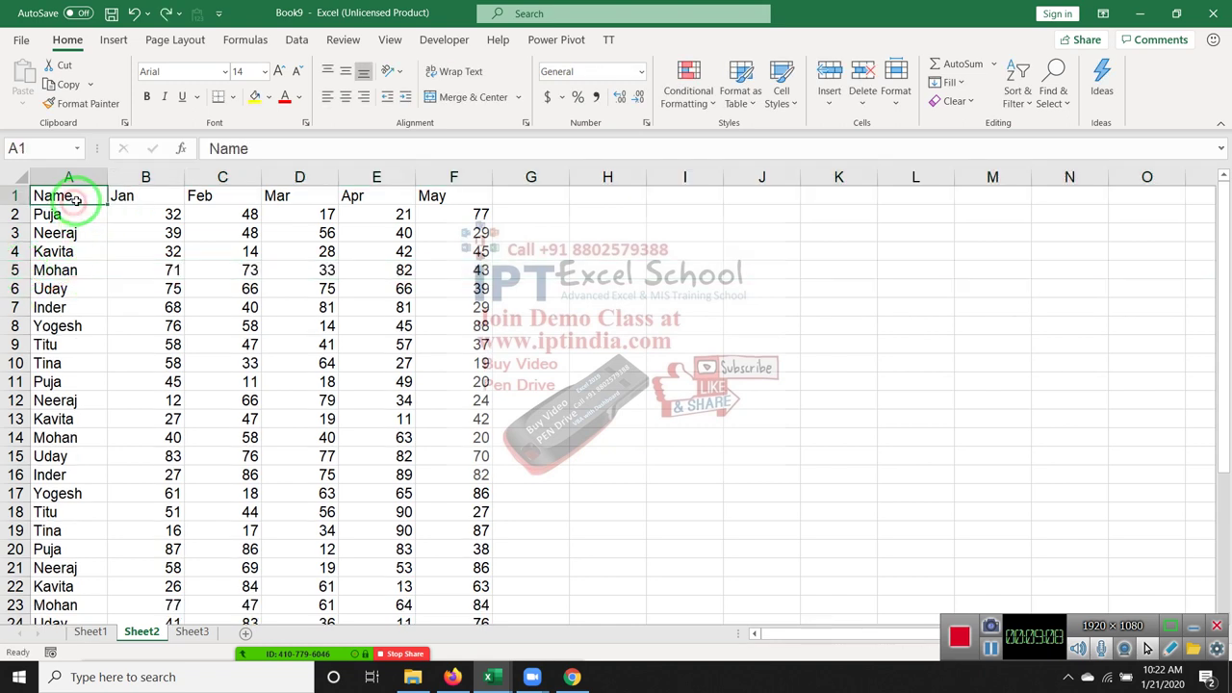
left_click(296, 40)
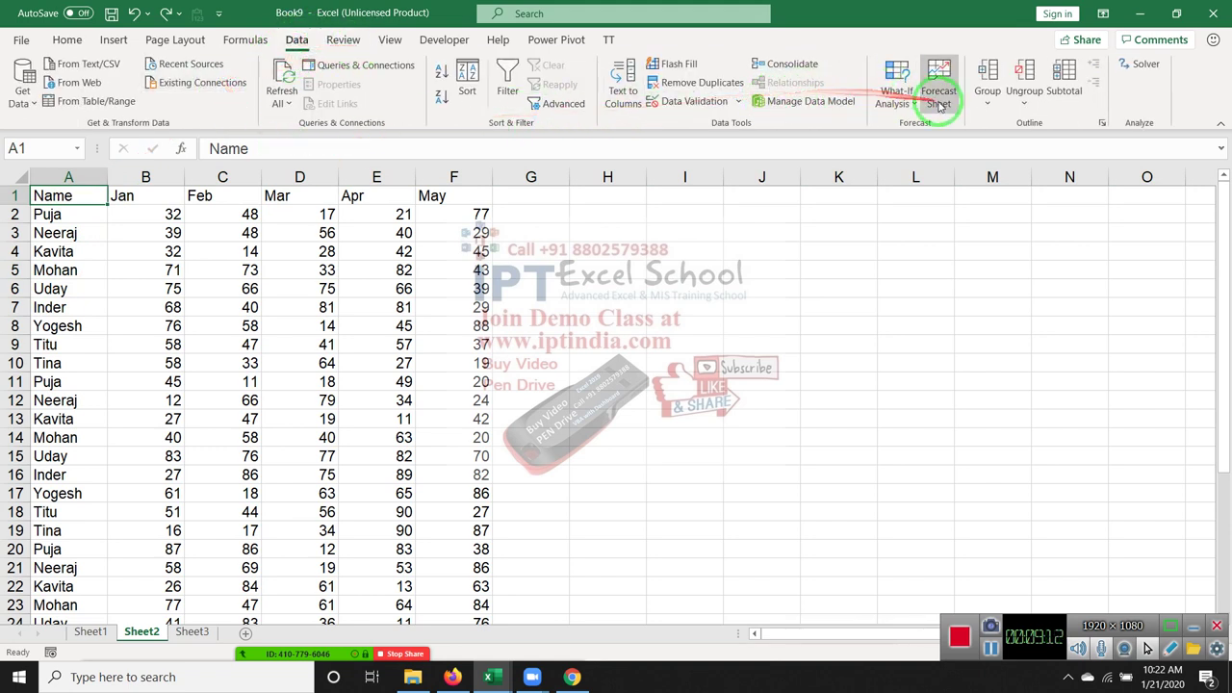
left_click(987, 97)
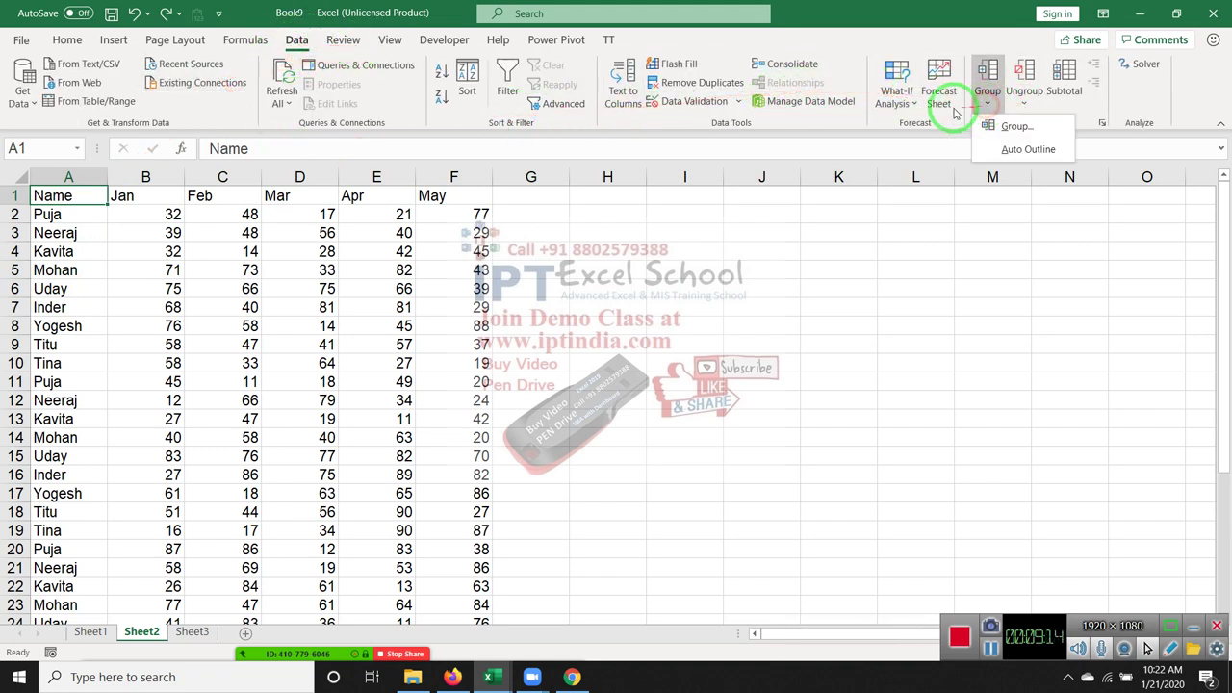
left_click(65, 41)
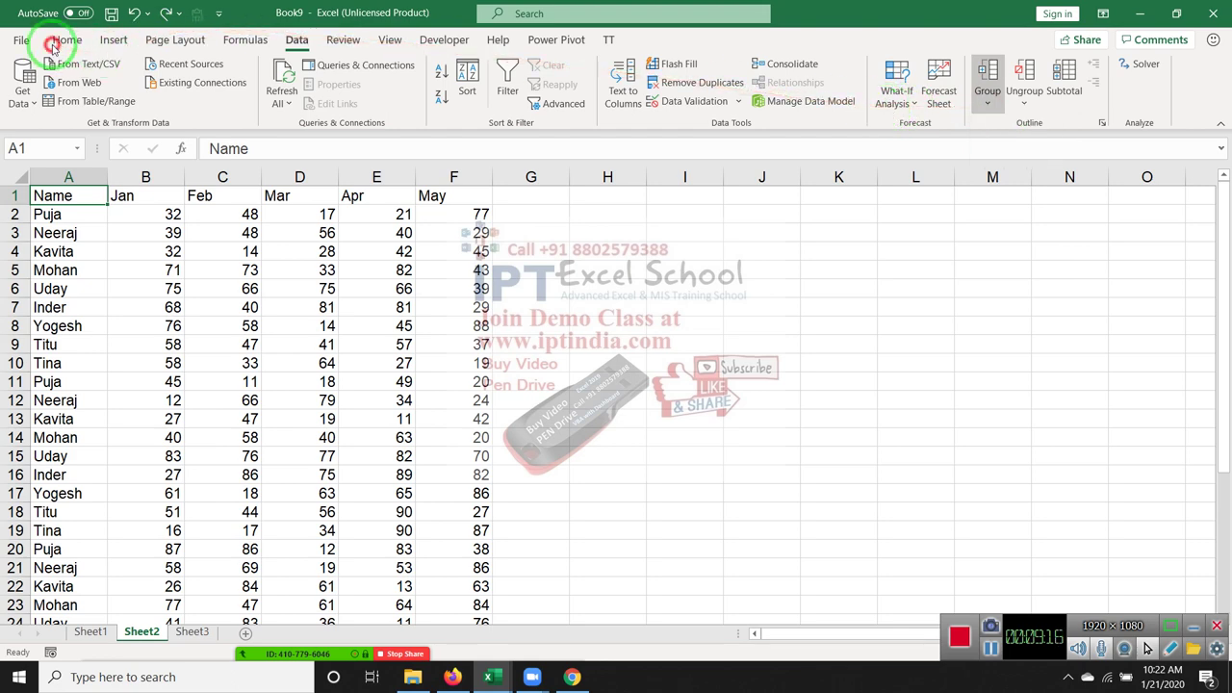
left_click(1019, 96)
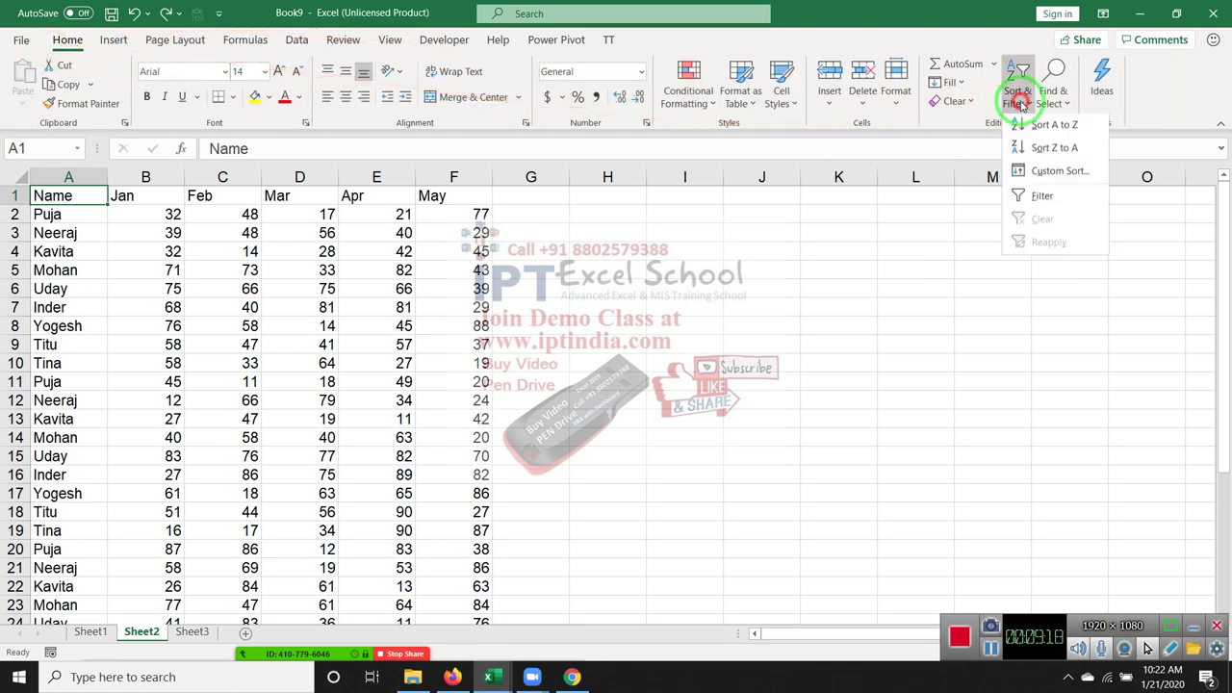
left_click(1044, 126)
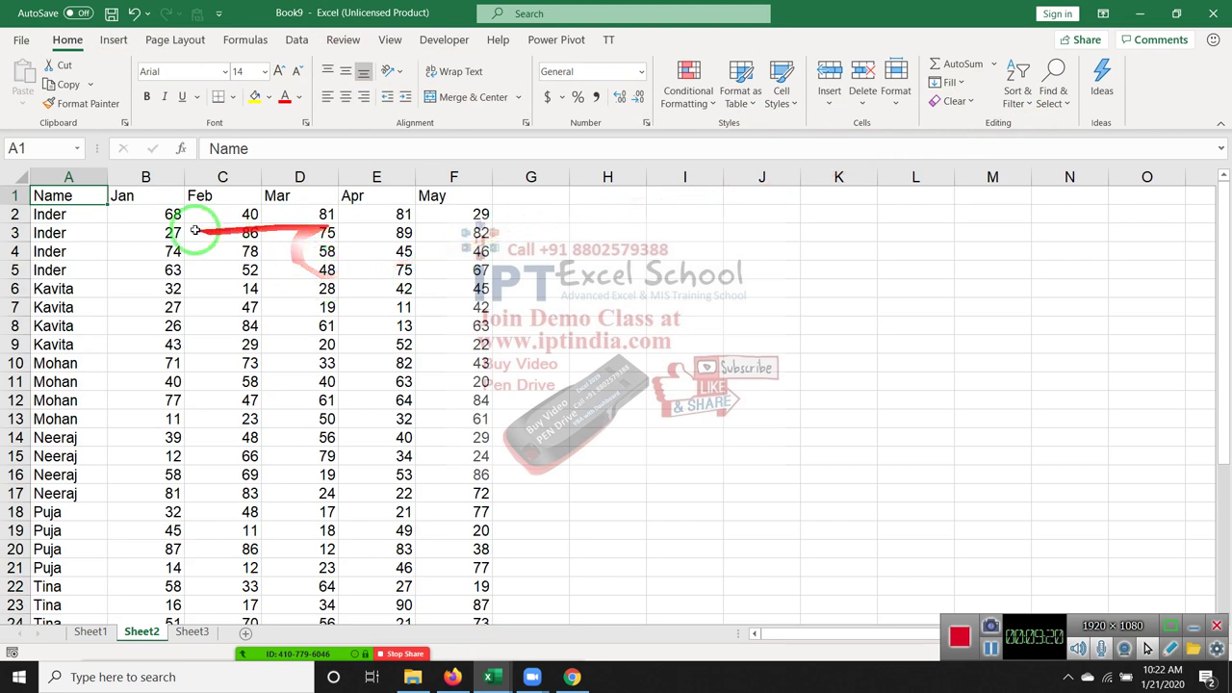
left_click_drag(83, 214, 85, 270)
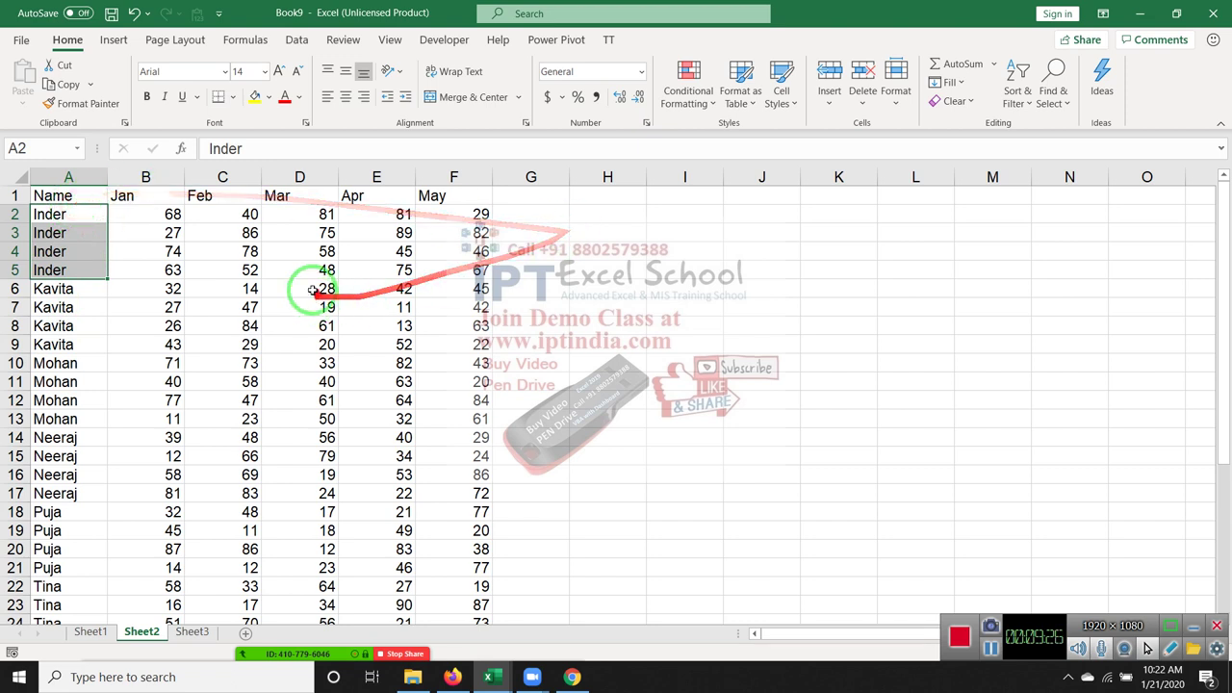
left_click(231, 234)
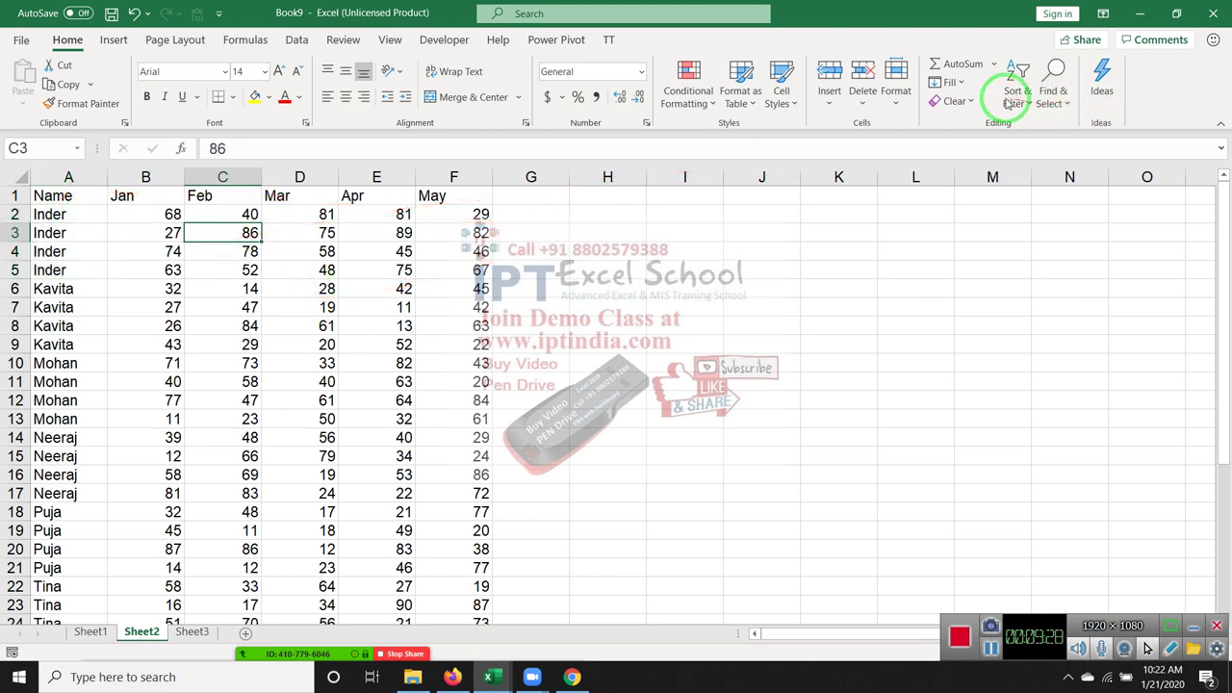
Add Sum subtotals at each change in Name for the Jan–May columns
left_click(299, 38)
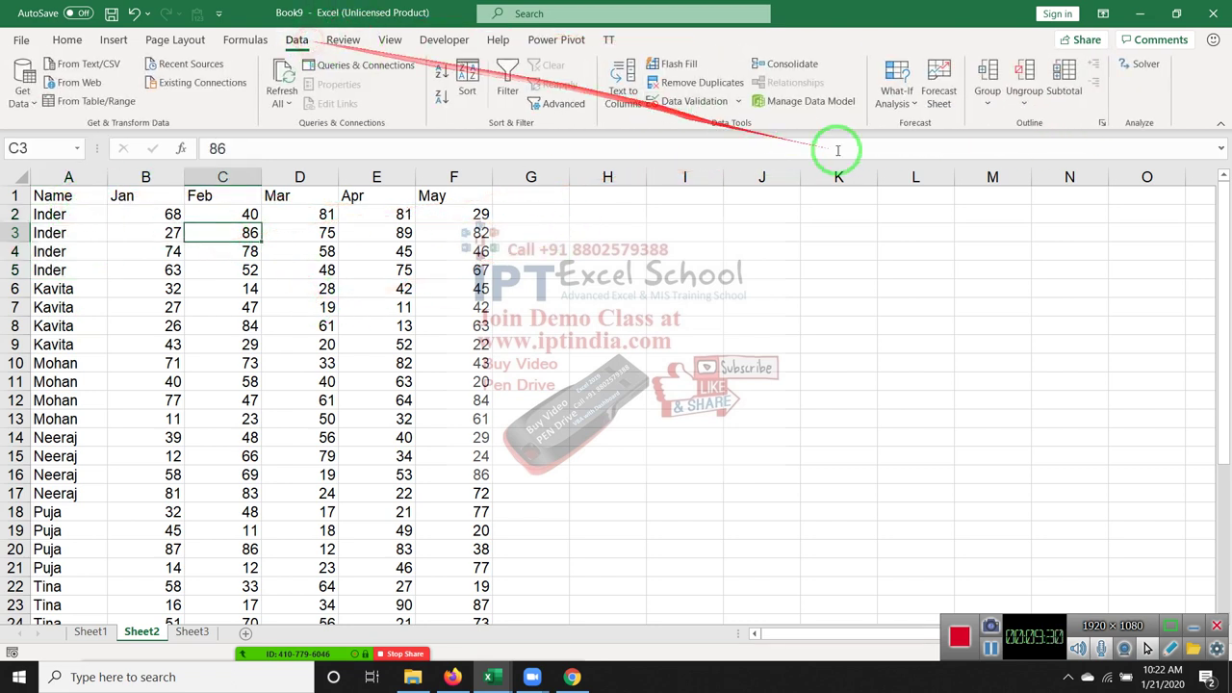
left_click(1063, 82)
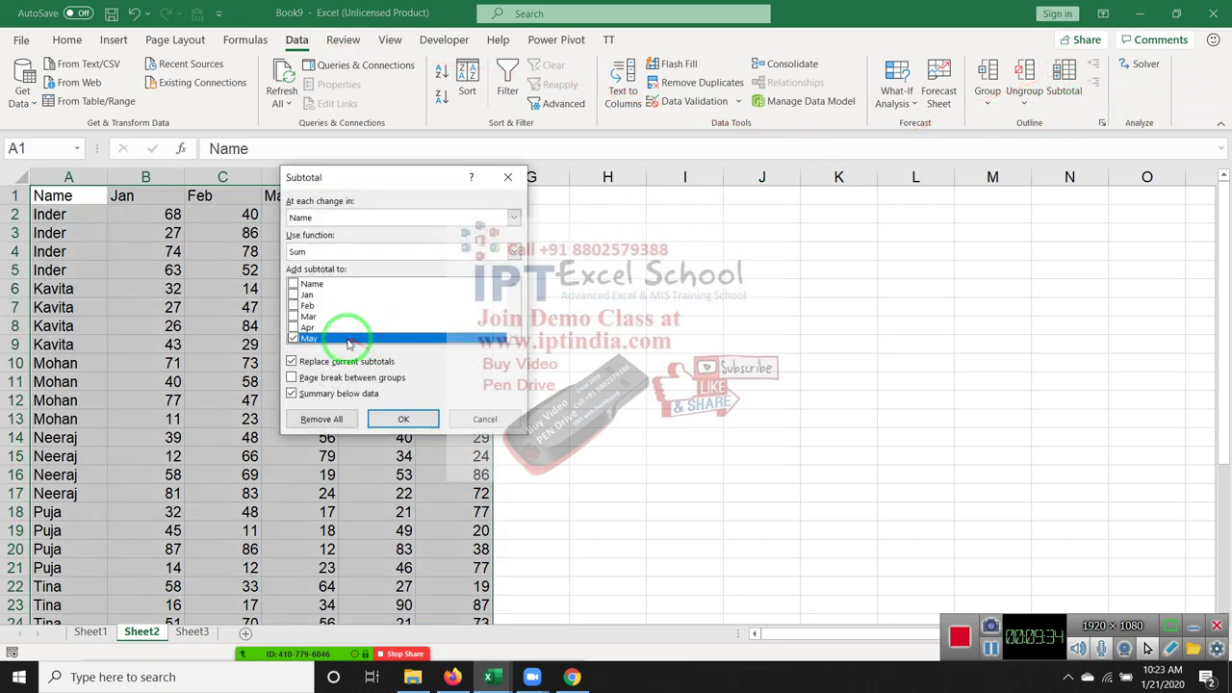
left_click(293, 295)
left_click(292, 306)
left_click(293, 317)
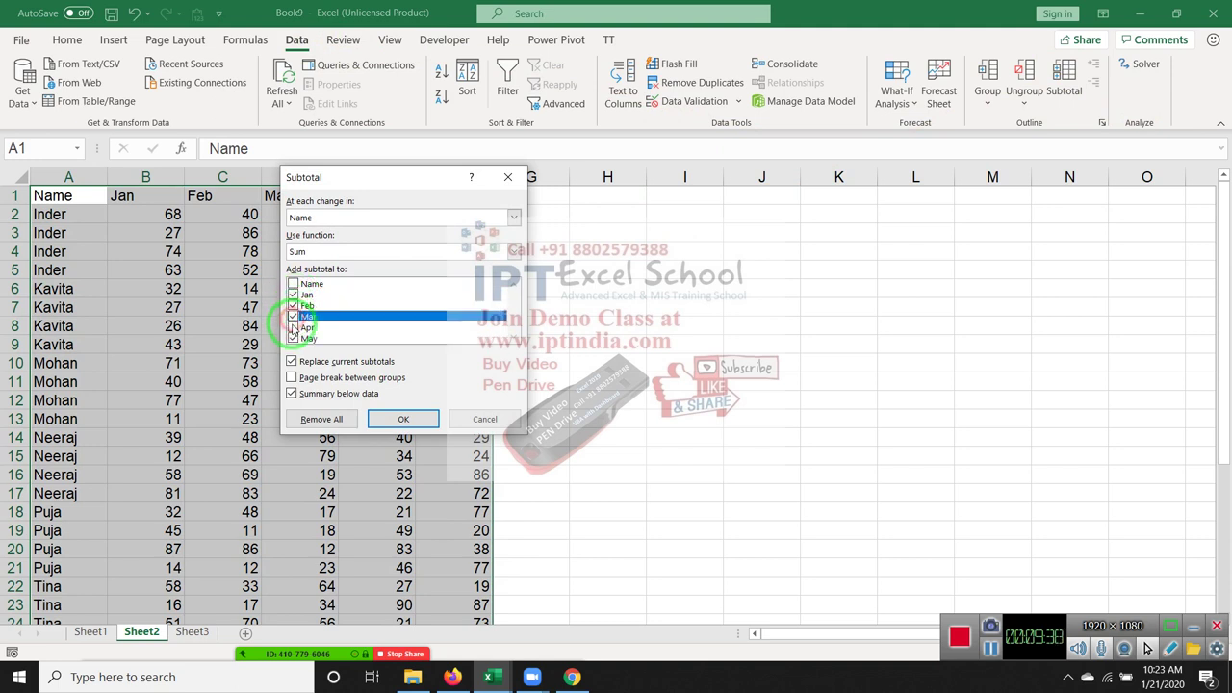
left_click(292, 328)
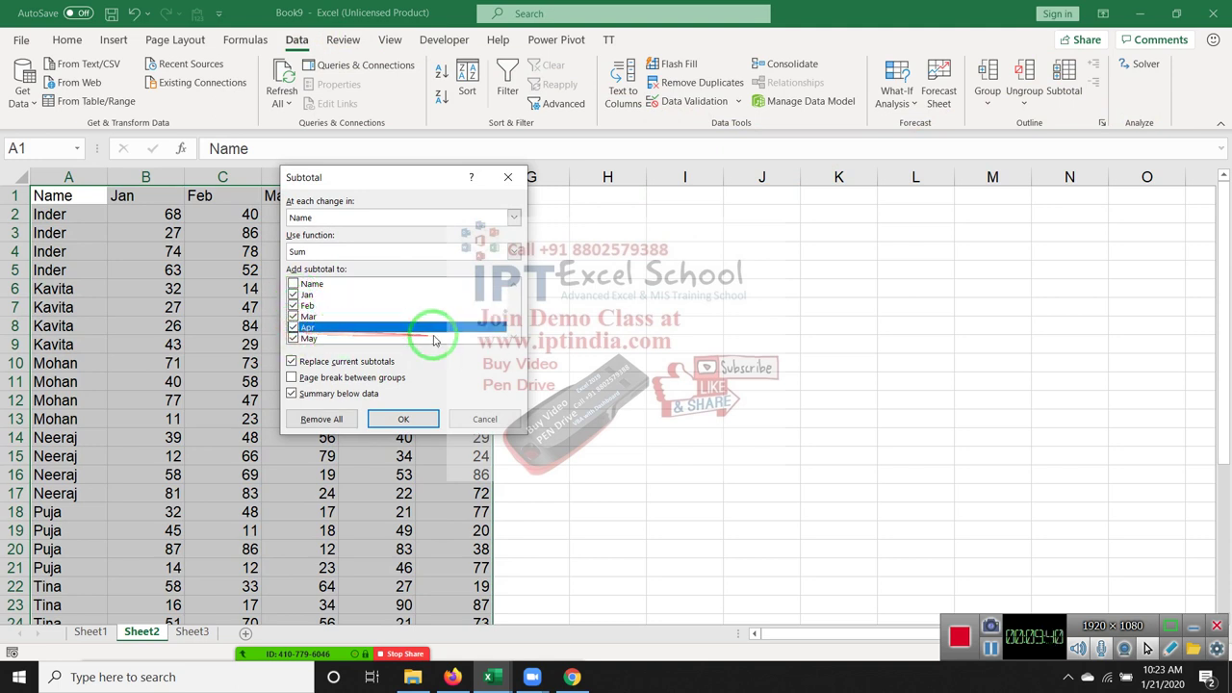
left_click(403, 419)
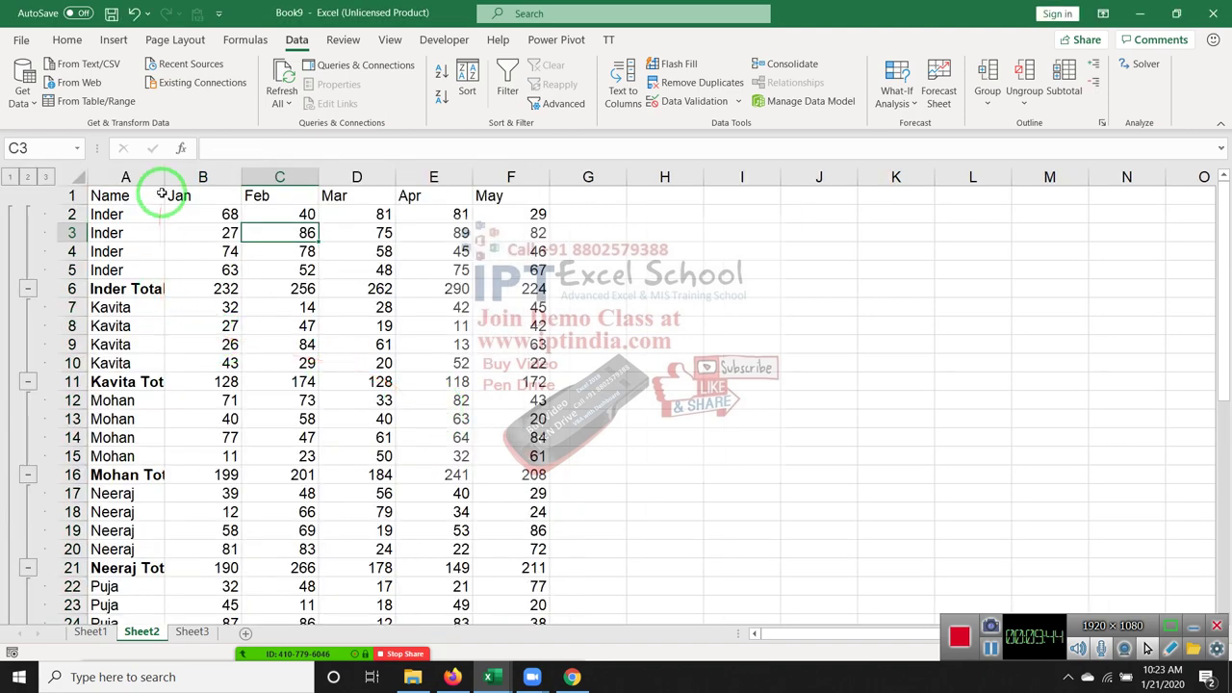
Autofit column A and select the whole A1:F44 table
double_click(165, 182)
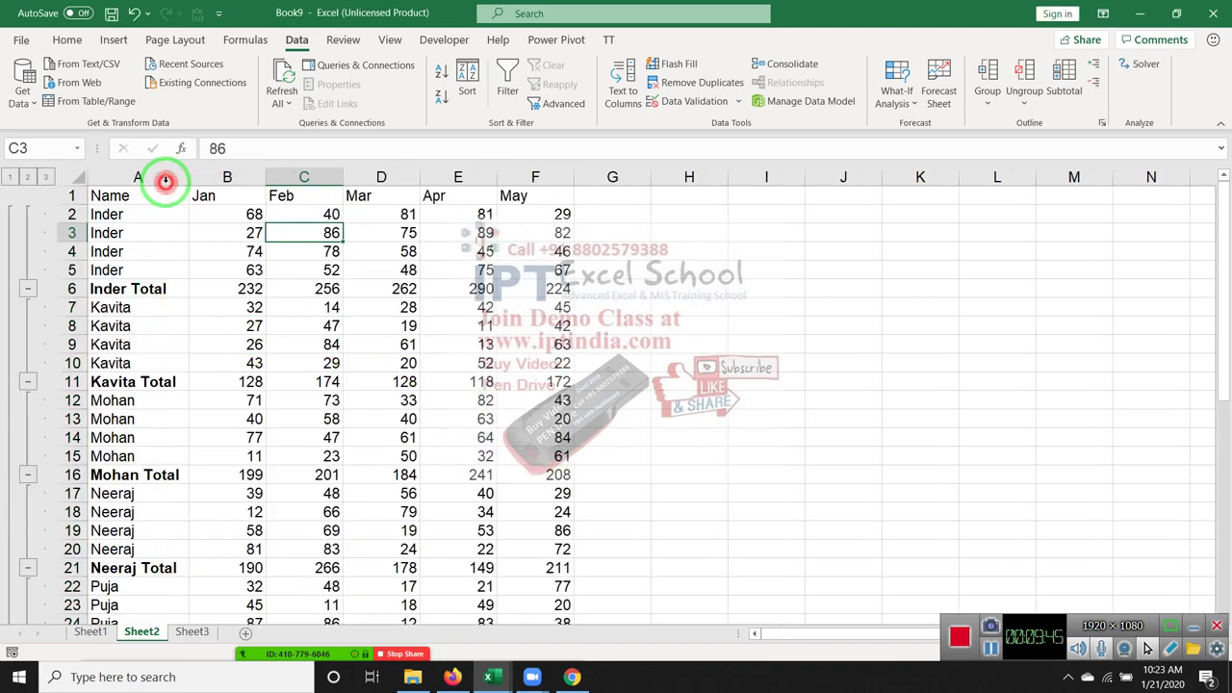
left_click(177, 255)
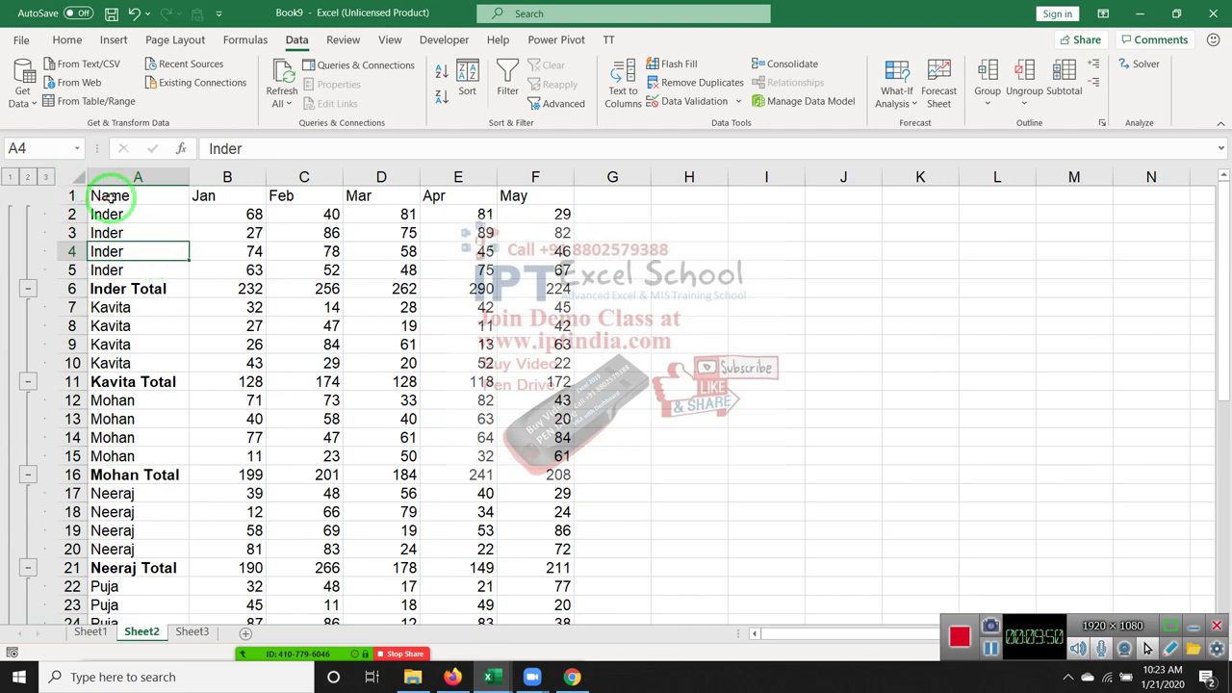
left_click(110, 197)
key("ctrl+shift+Down")
key("shift+Right")
key("shift+Right")
key("shift+Right")
key("shift+Right")
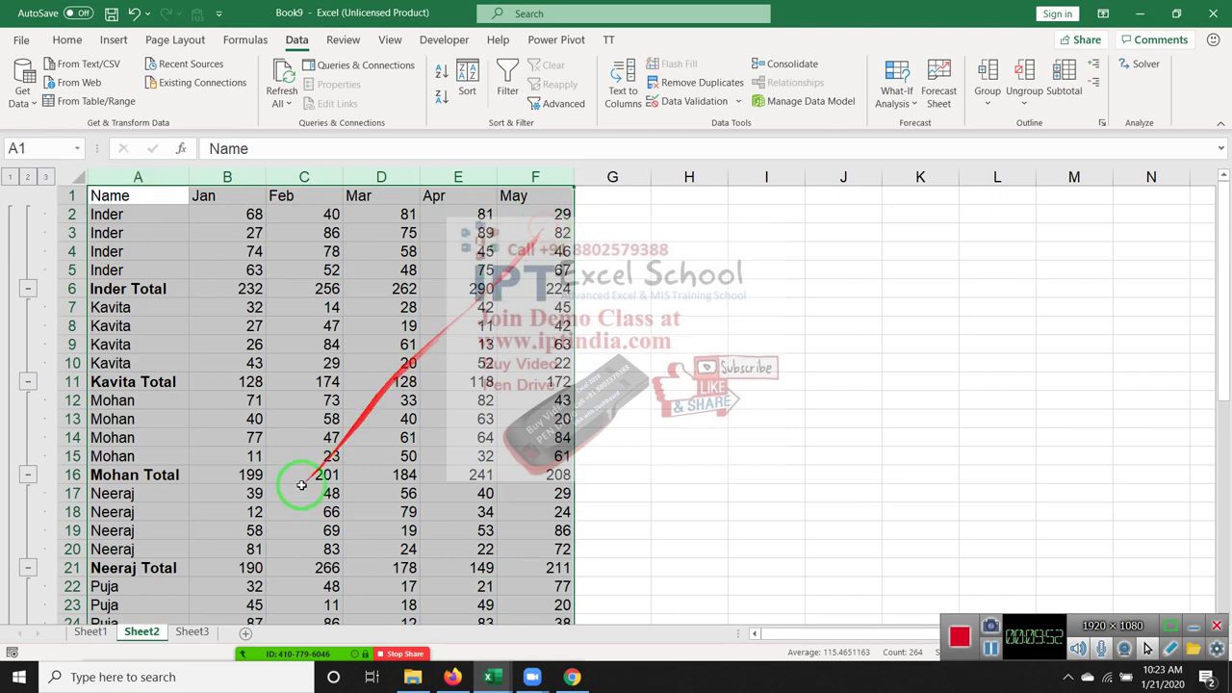
Paste the copied table into Sheet3 as values only
key("ctrl+c")
left_click(192, 632)
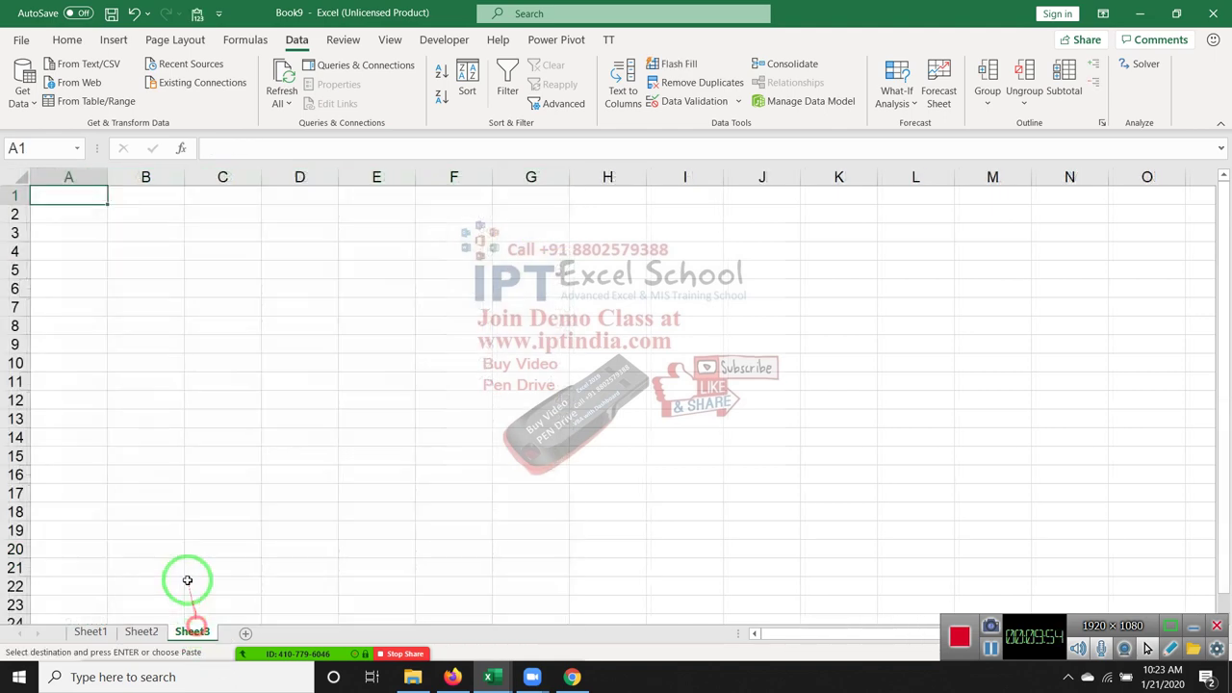
left_click(66, 40)
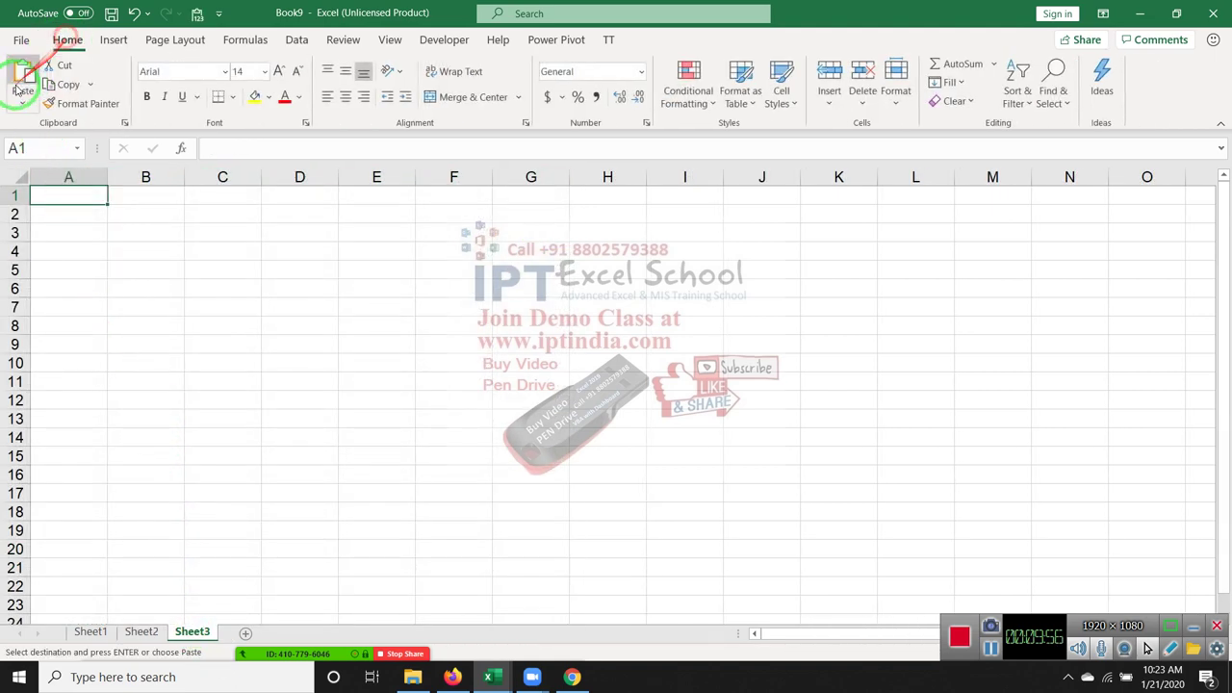
left_click(20, 96)
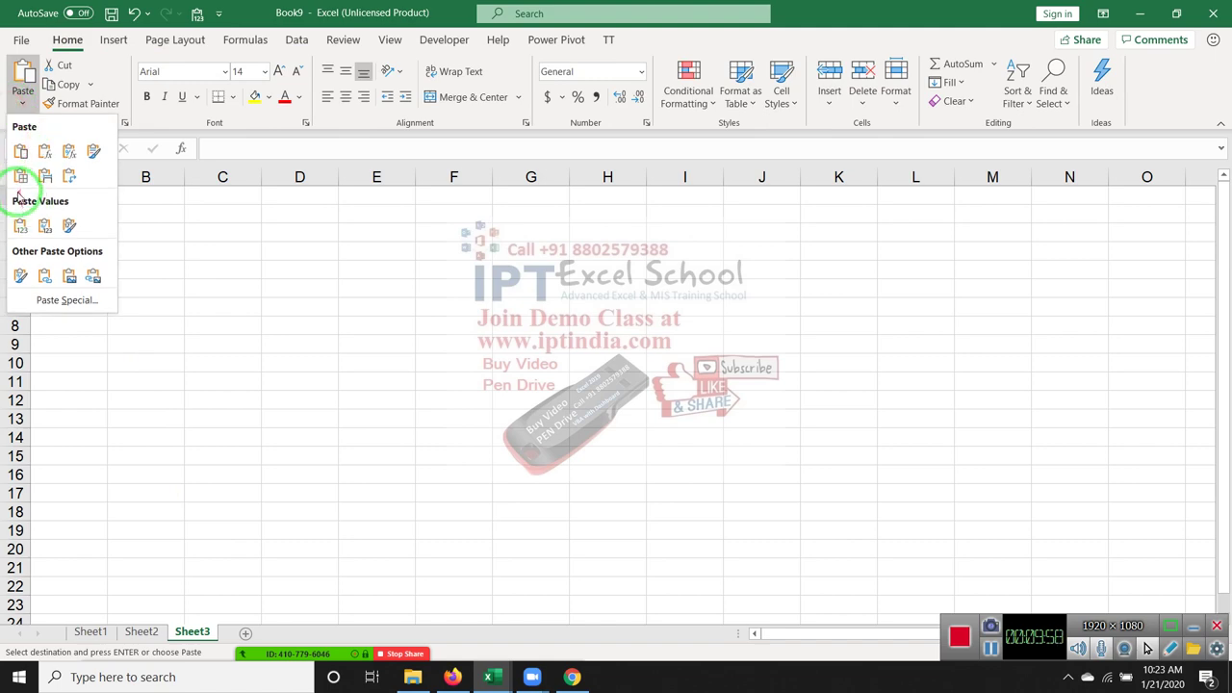
left_click(23, 223)
left_click(61, 232)
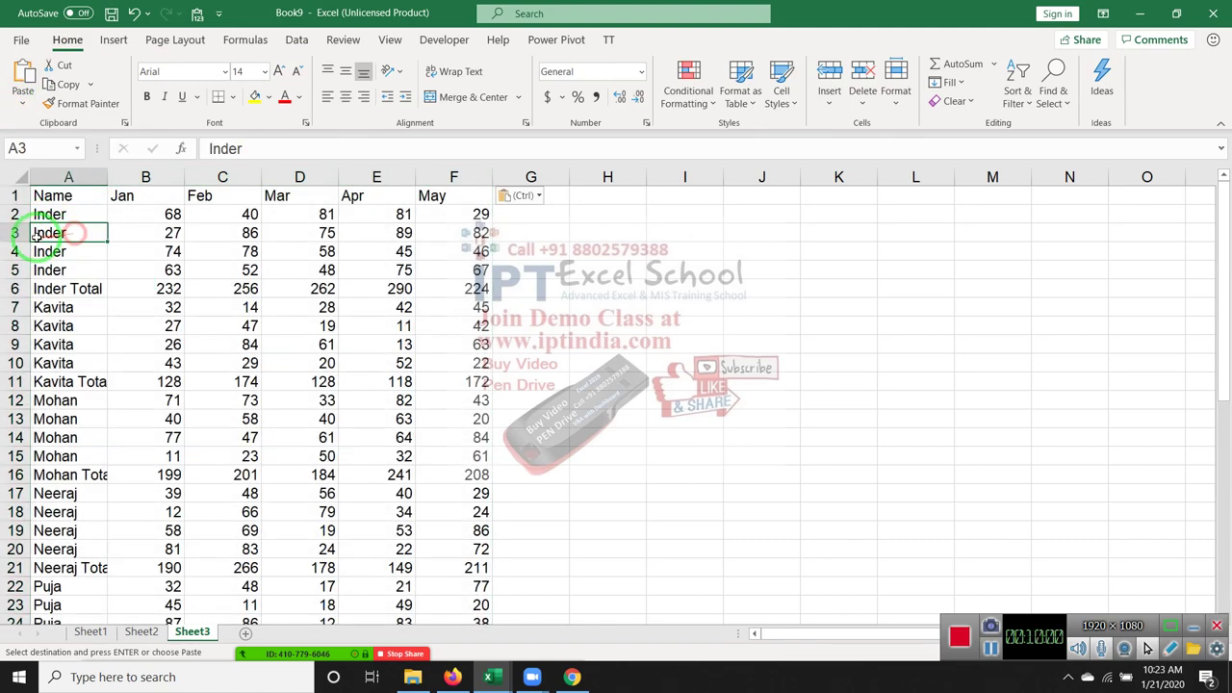
Delete Sheet2 permanently
left_click(145, 632)
right_click(152, 633)
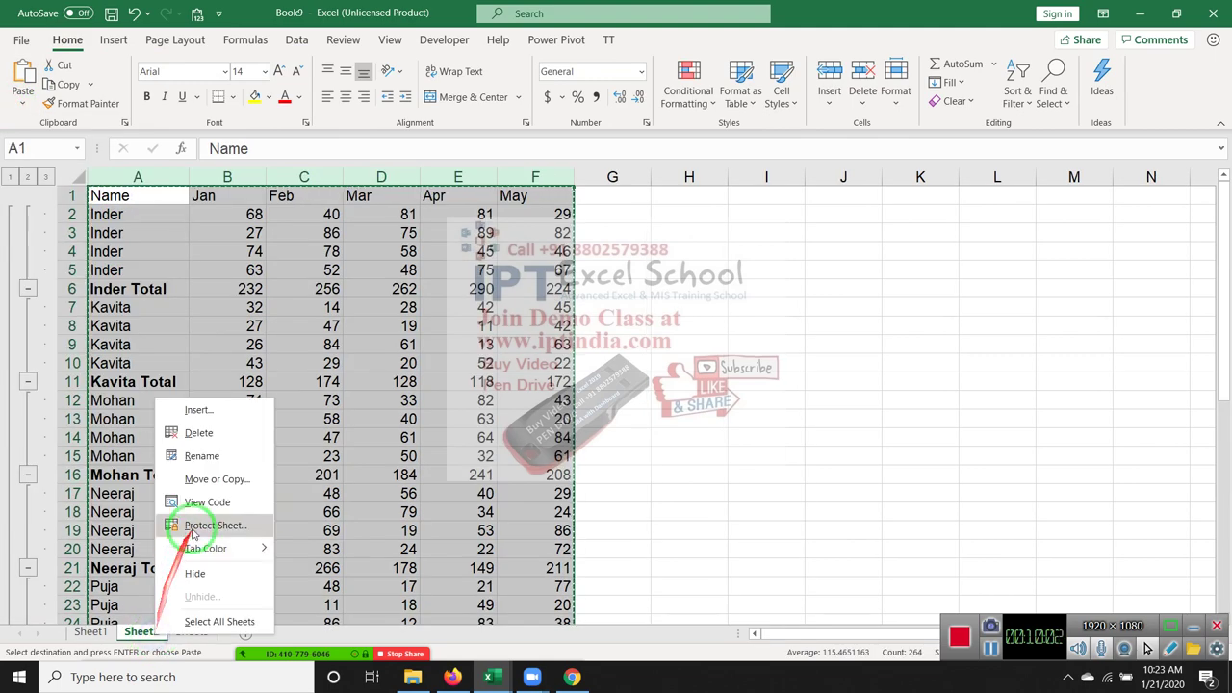
left_click(198, 427)
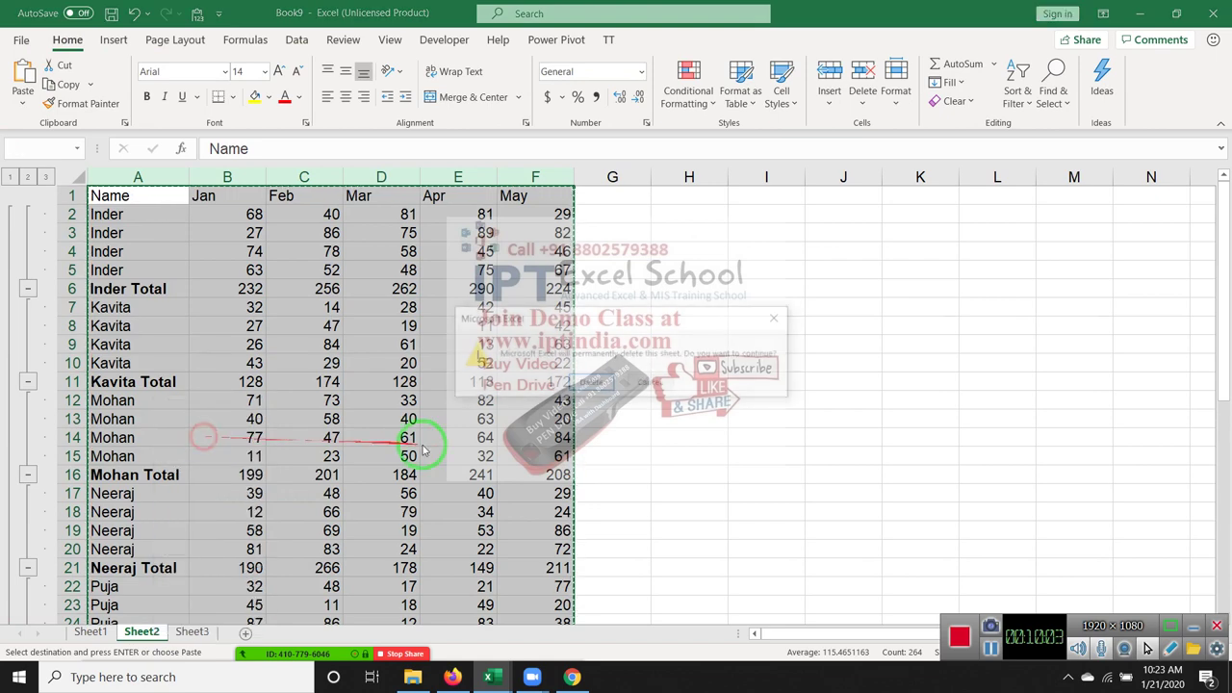
left_click(592, 384)
left_click(125, 291)
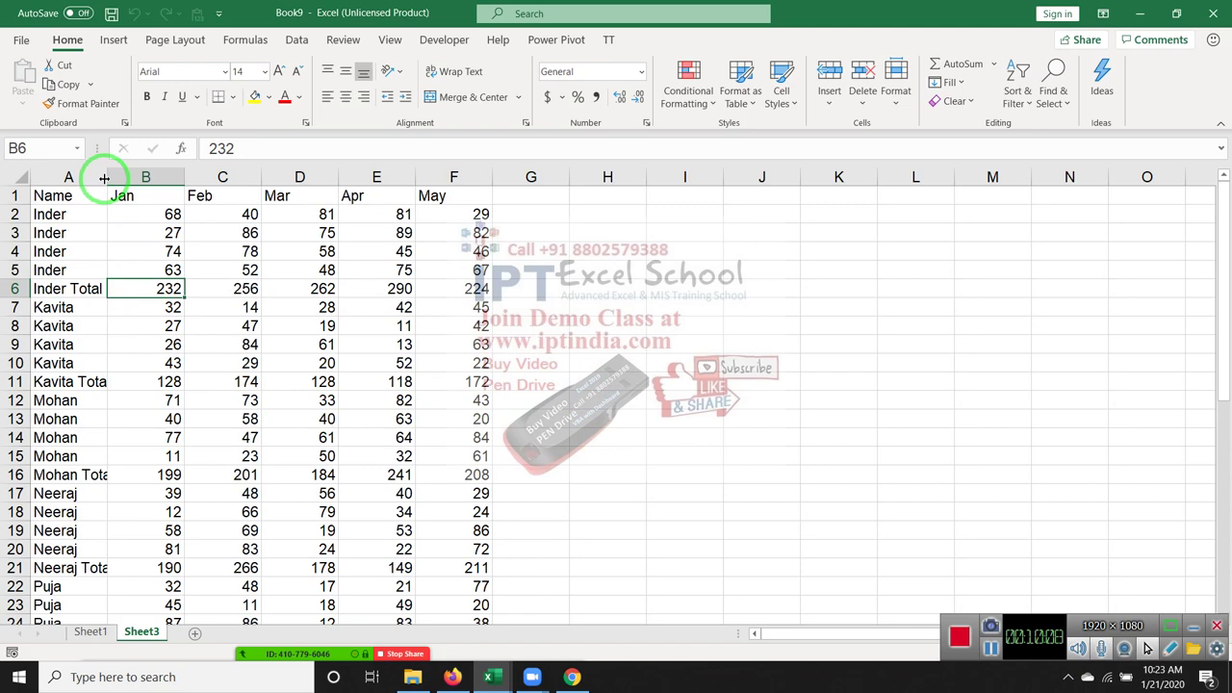
Autofit column A on Sheet3 so labels like Mohan Total show in full
double_click(104, 177)
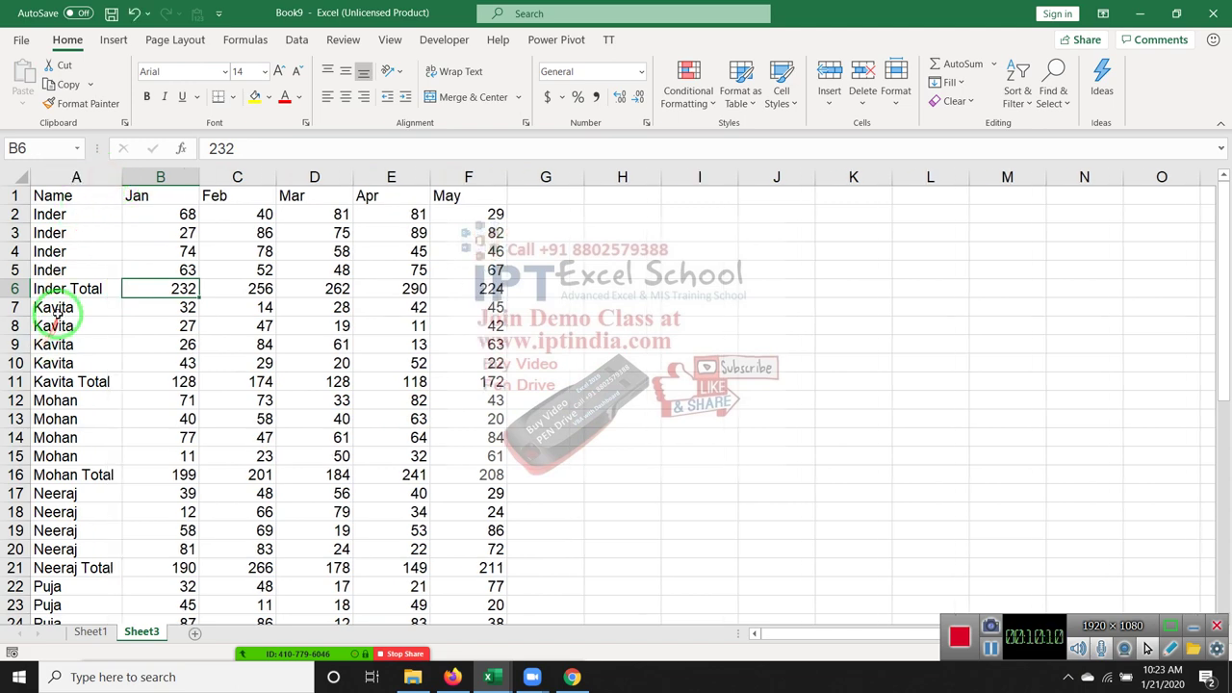
left_click(91, 475)
scroll(99, 511, "down", 4)
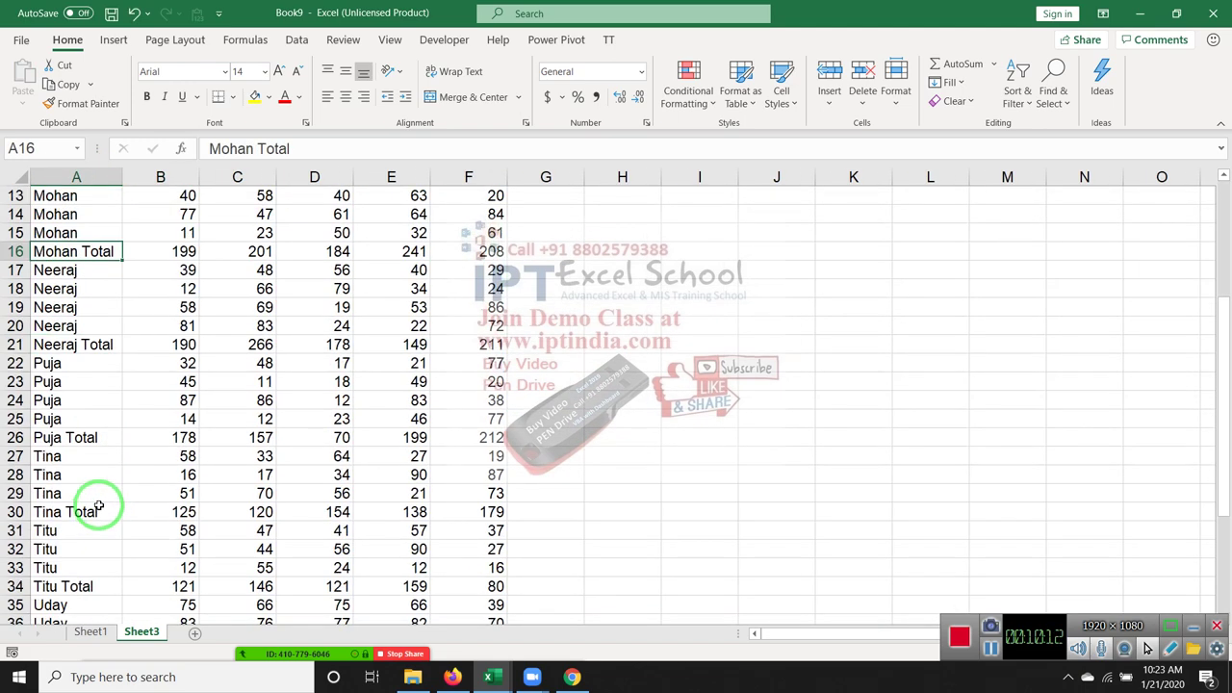
left_click(89, 344)
left_click_drag(88, 374, 91, 435)
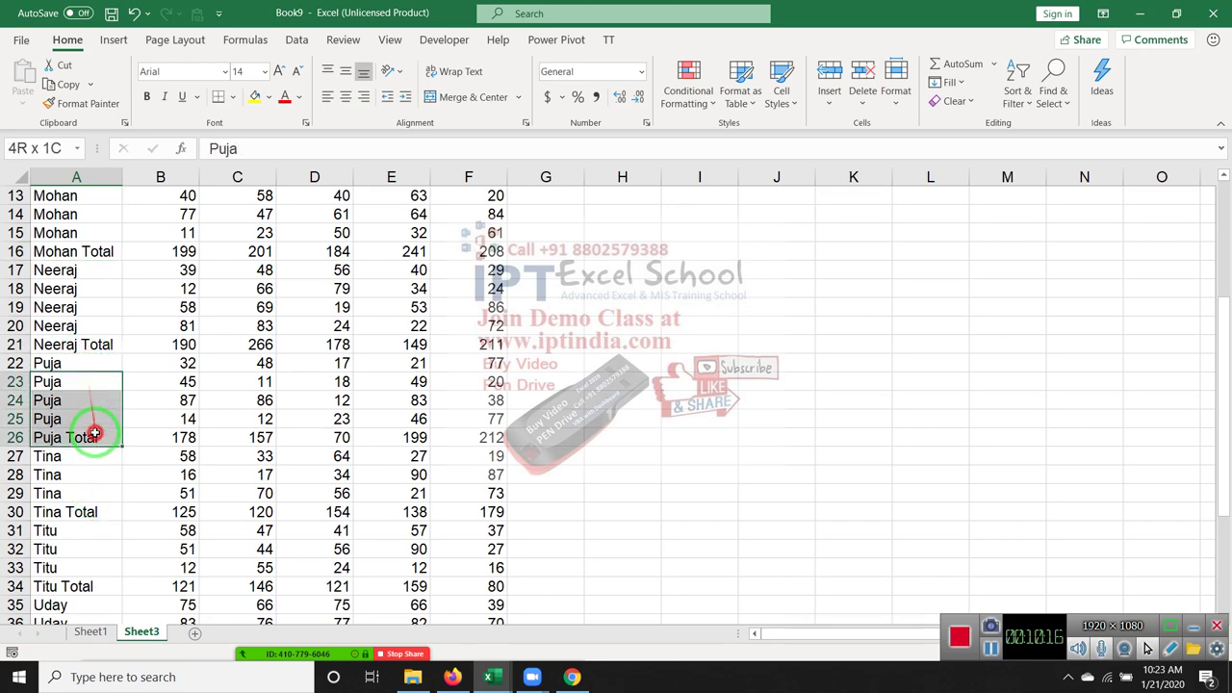
scroll(100, 456, "down", 14)
scroll(100, 456, "up", 5)
scroll(100, 457, "up", 2)
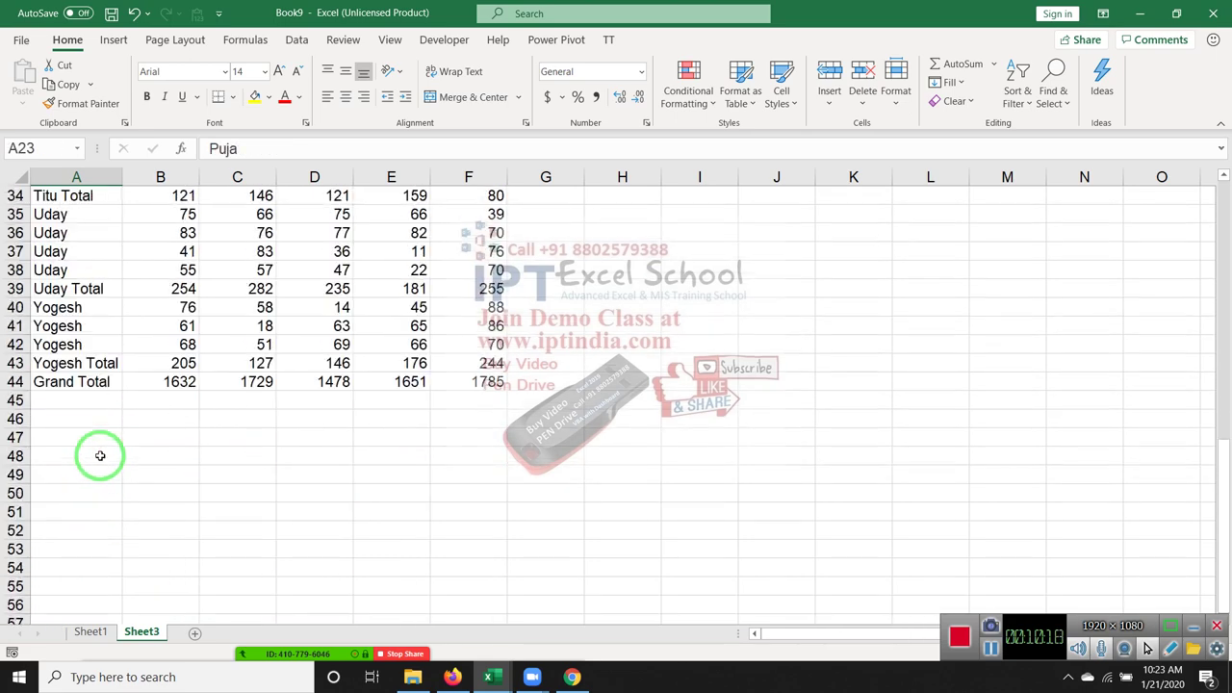
Check the table's final rows, Yogesh Total in A43 and Grand Total in A44
left_click(60, 308)
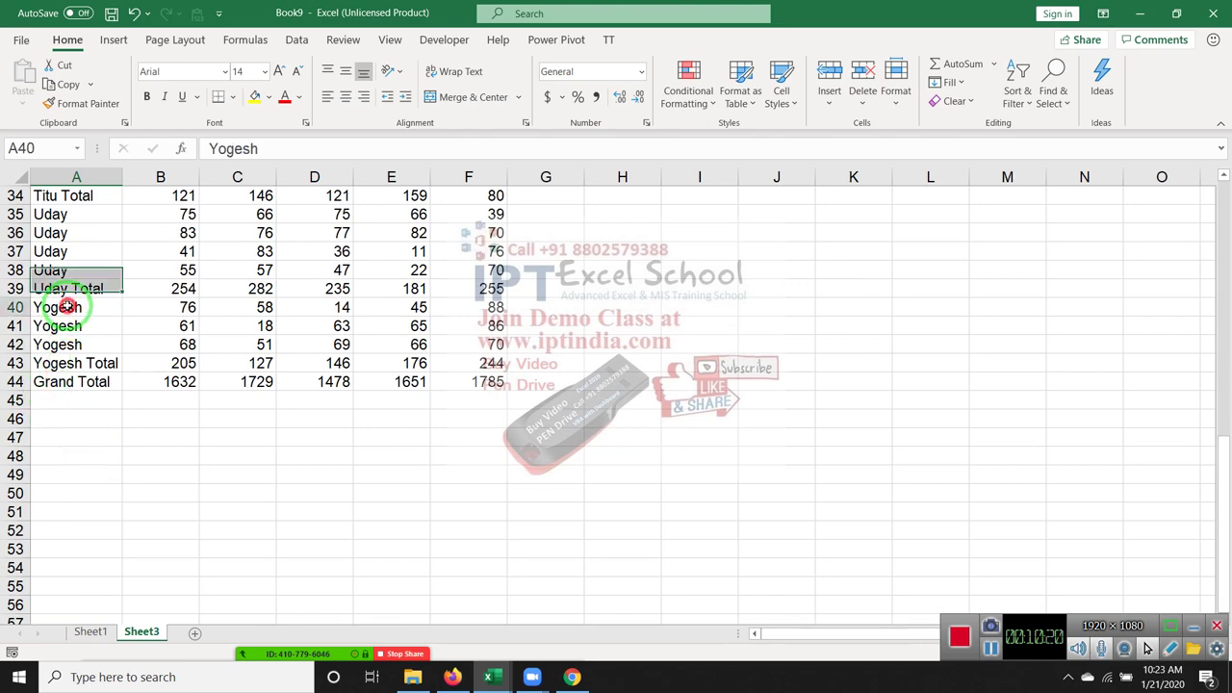
left_click(70, 366)
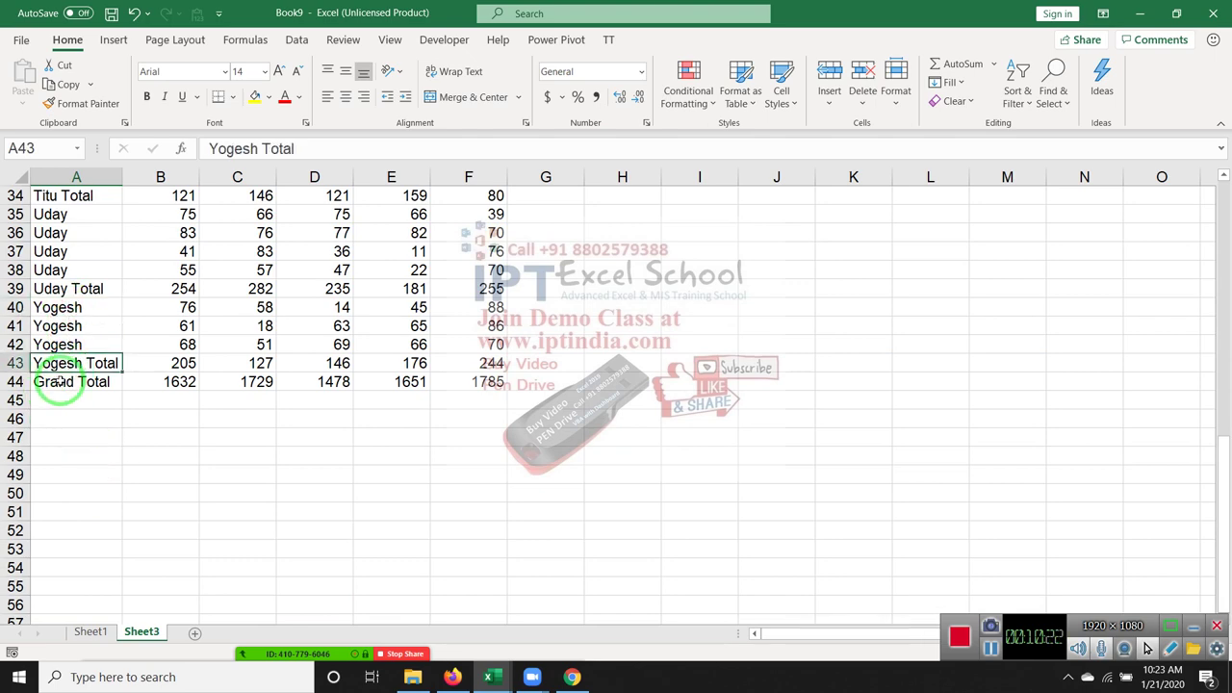
left_click(59, 384)
scroll(96, 404, "up", 5)
scroll(101, 408, "up", 6)
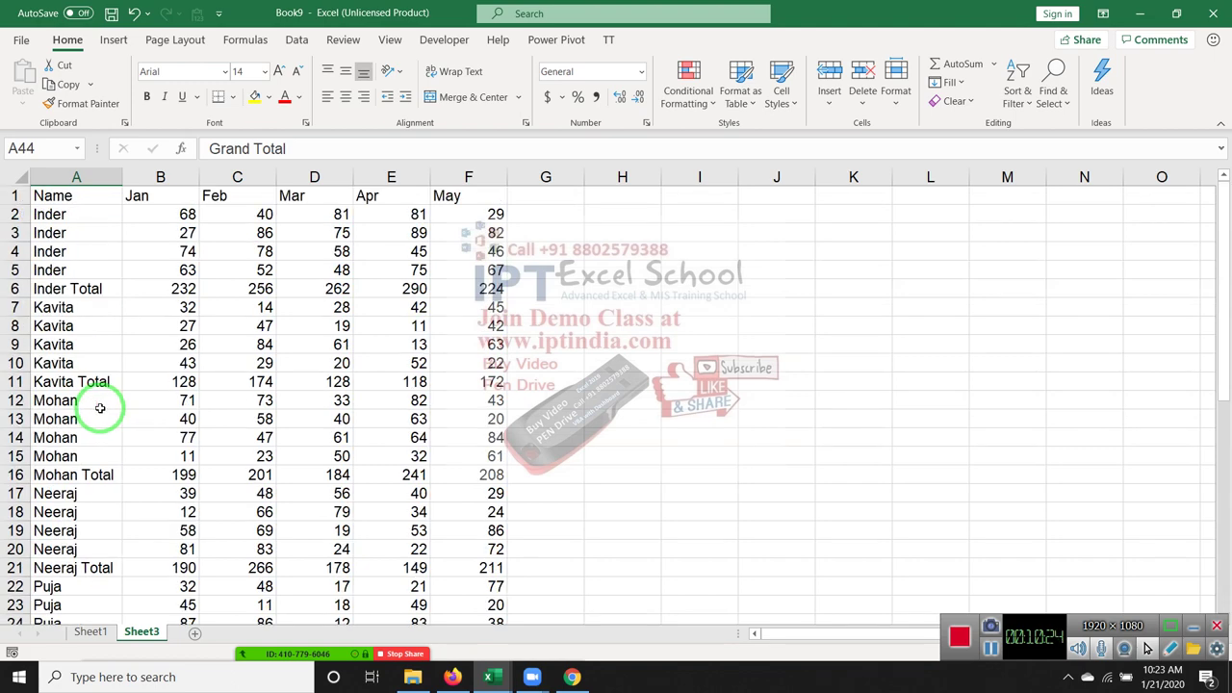
scroll(96, 385, "down", 5)
scroll(90, 397, "down", 5)
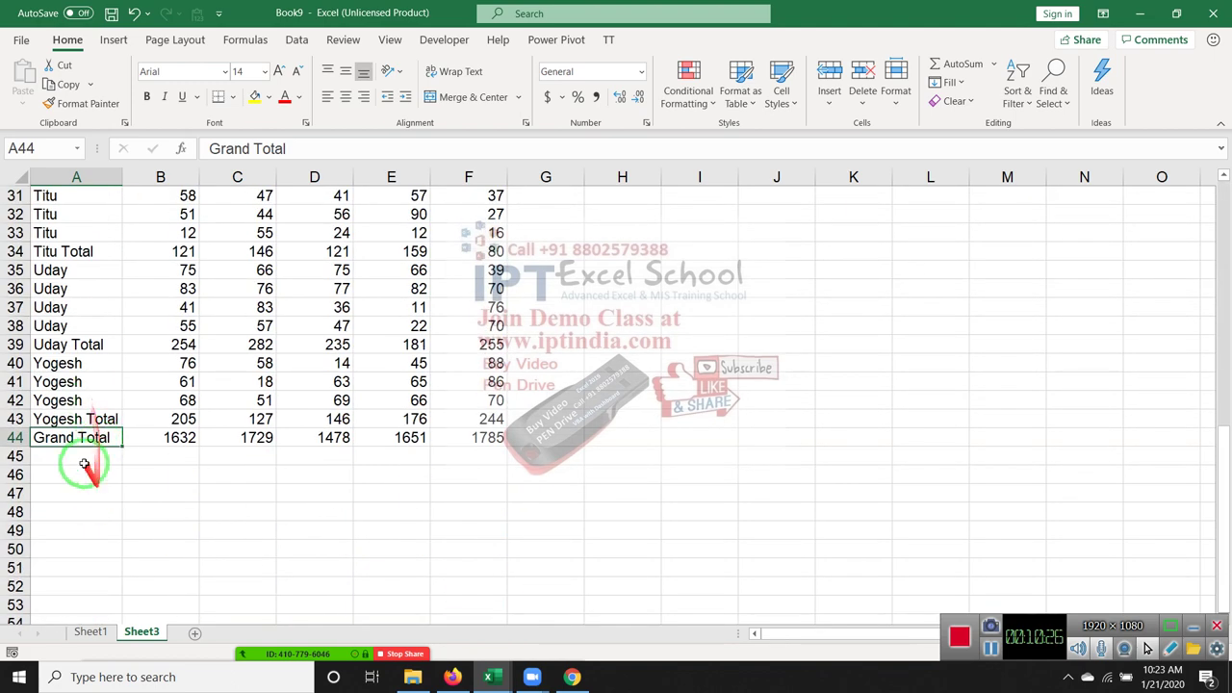
left_click(85, 419)
scroll(111, 440, "up", 1)
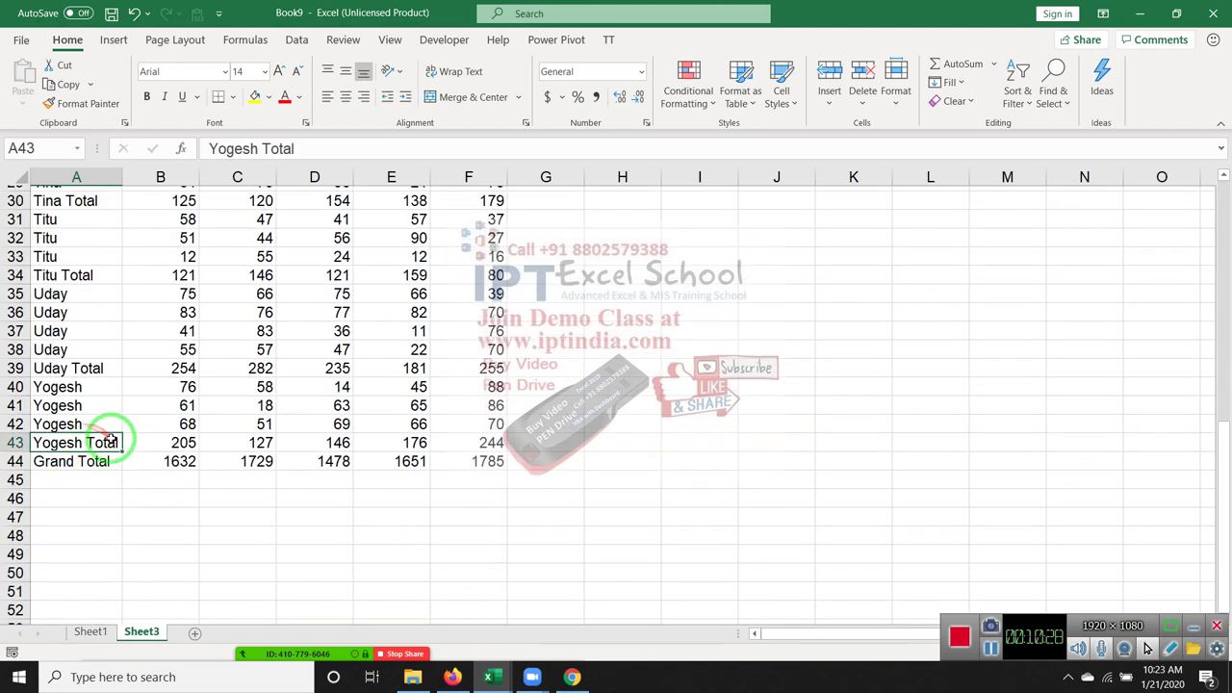
scroll(111, 440, "up", 5)
Delete the Cells(i, 1) = i statement and change the loop start to For i = 2
key("alt+Tab")
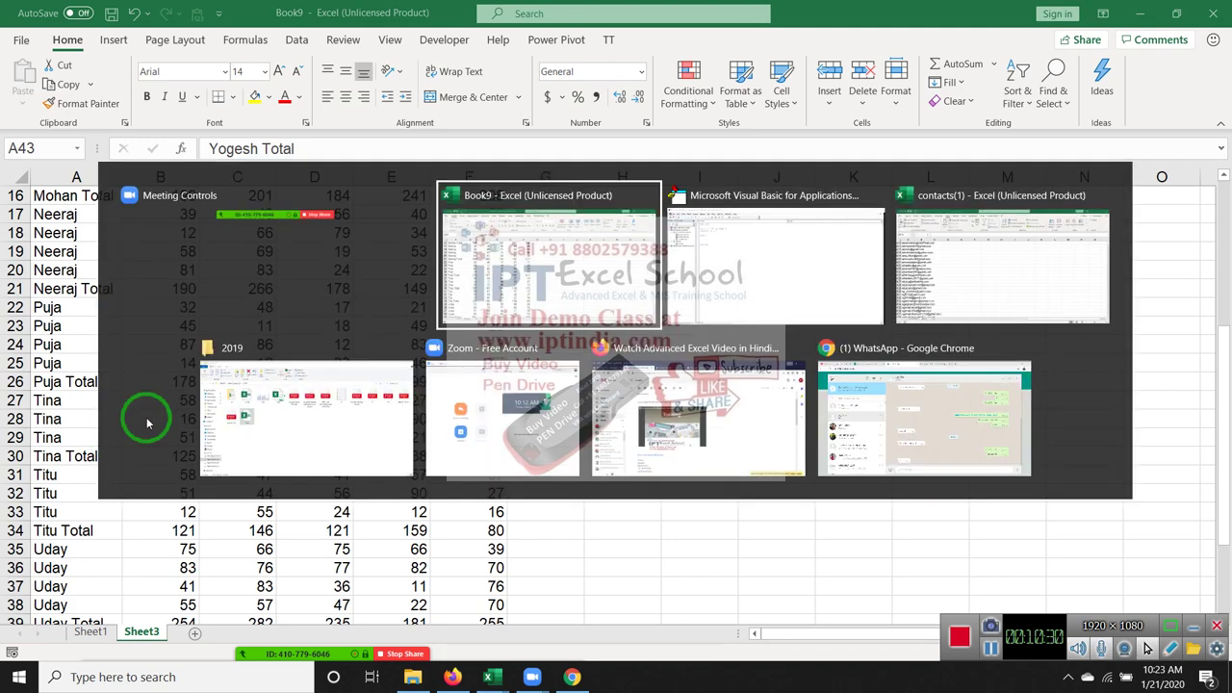
key("alt+Tab")
left_click(233, 246)
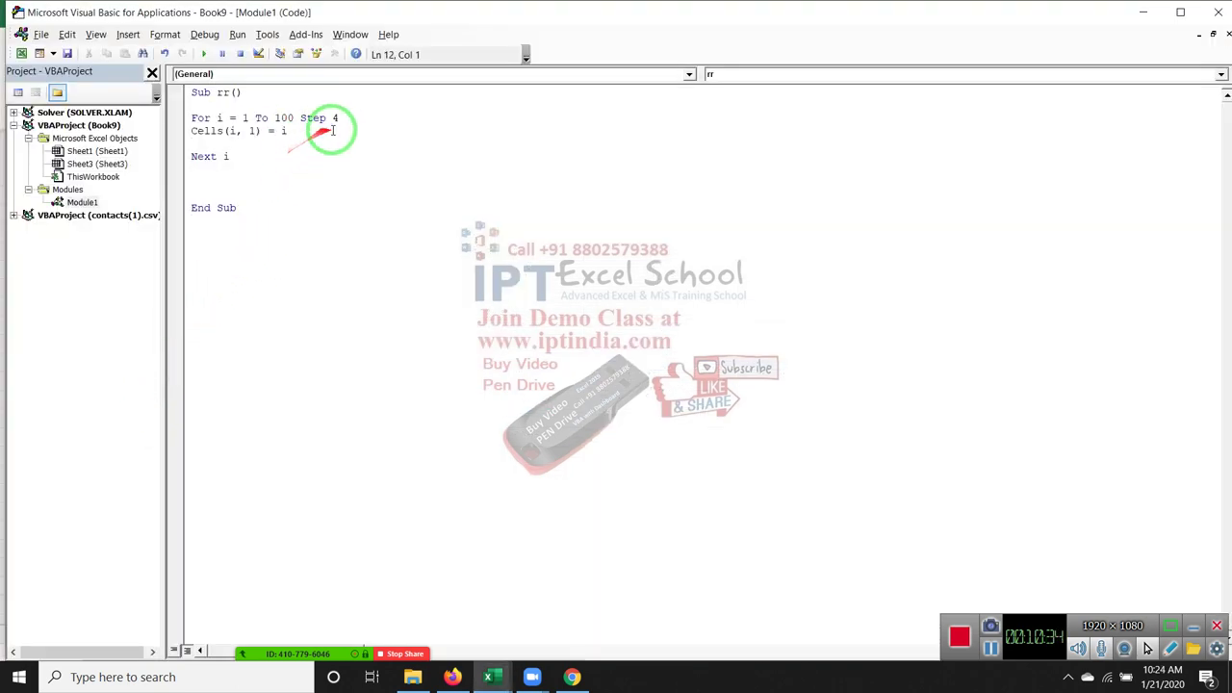
left_click(290, 154)
left_click_drag(286, 131, 189, 133)
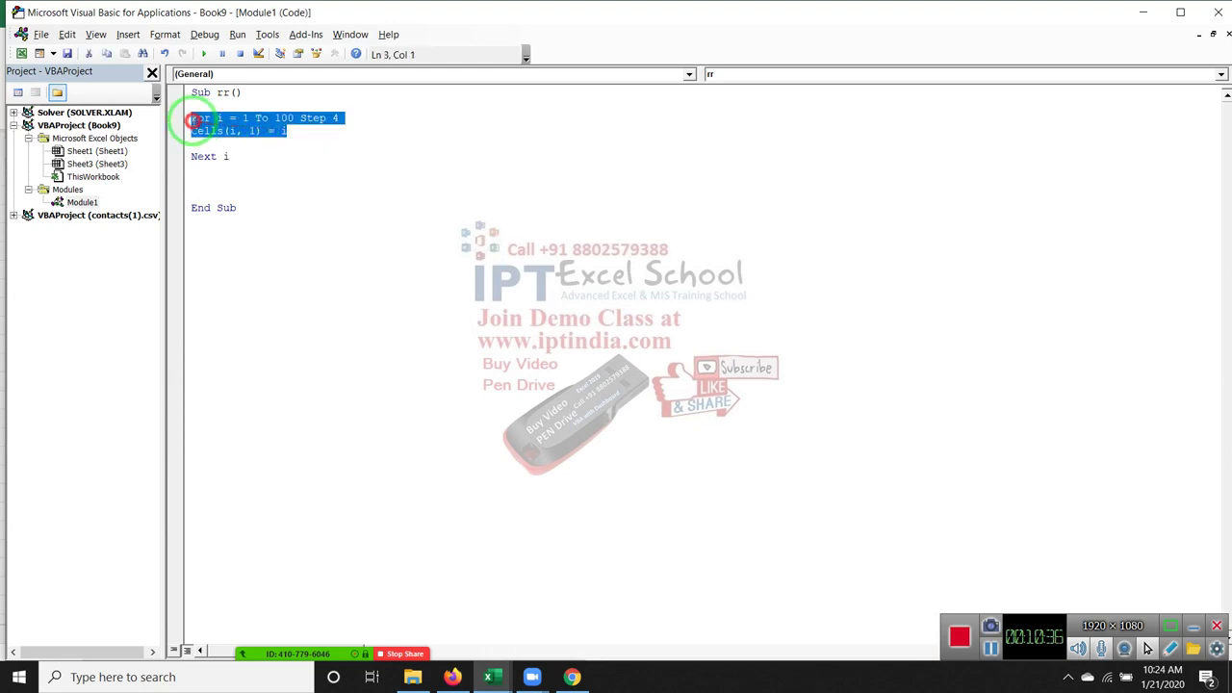
key("End")
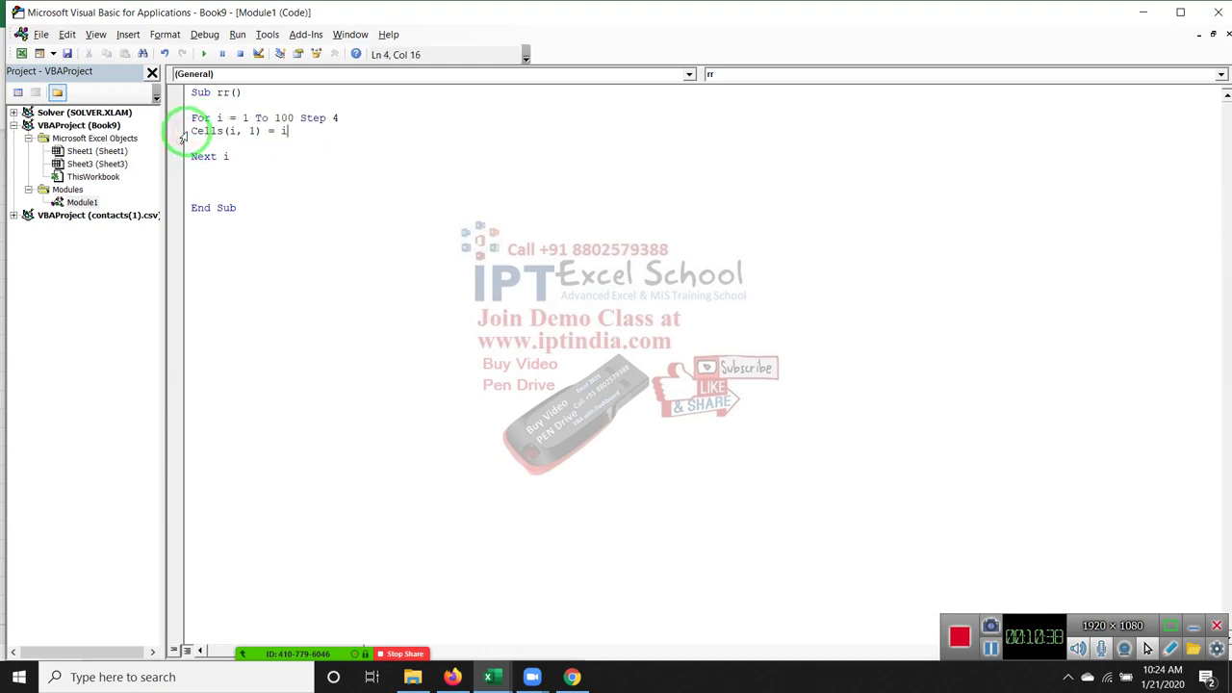
left_click_drag(289, 132, 189, 130)
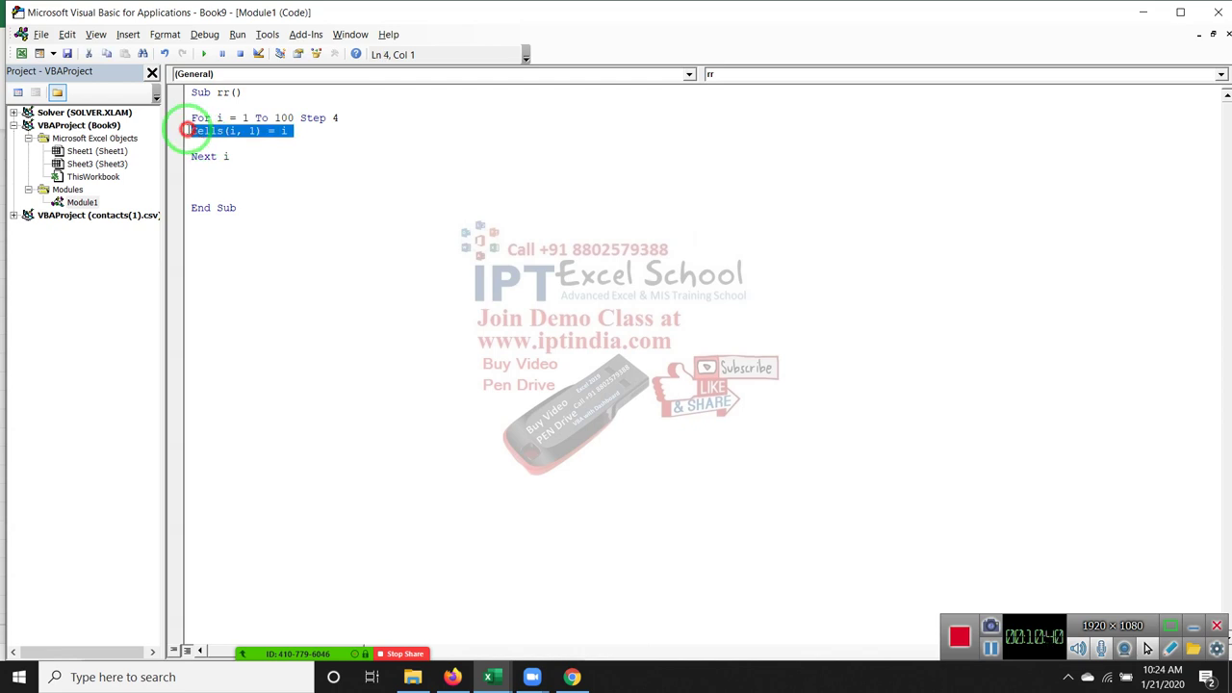
key("Delete")
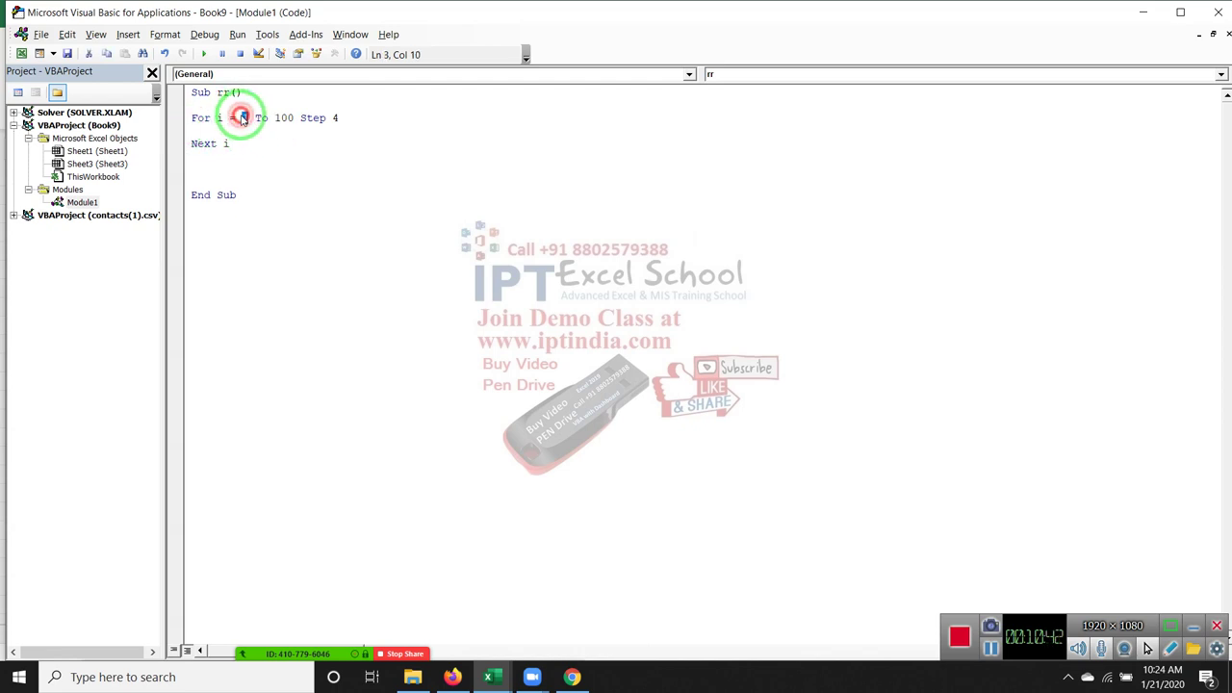
type("2")
left_click(201, 137)
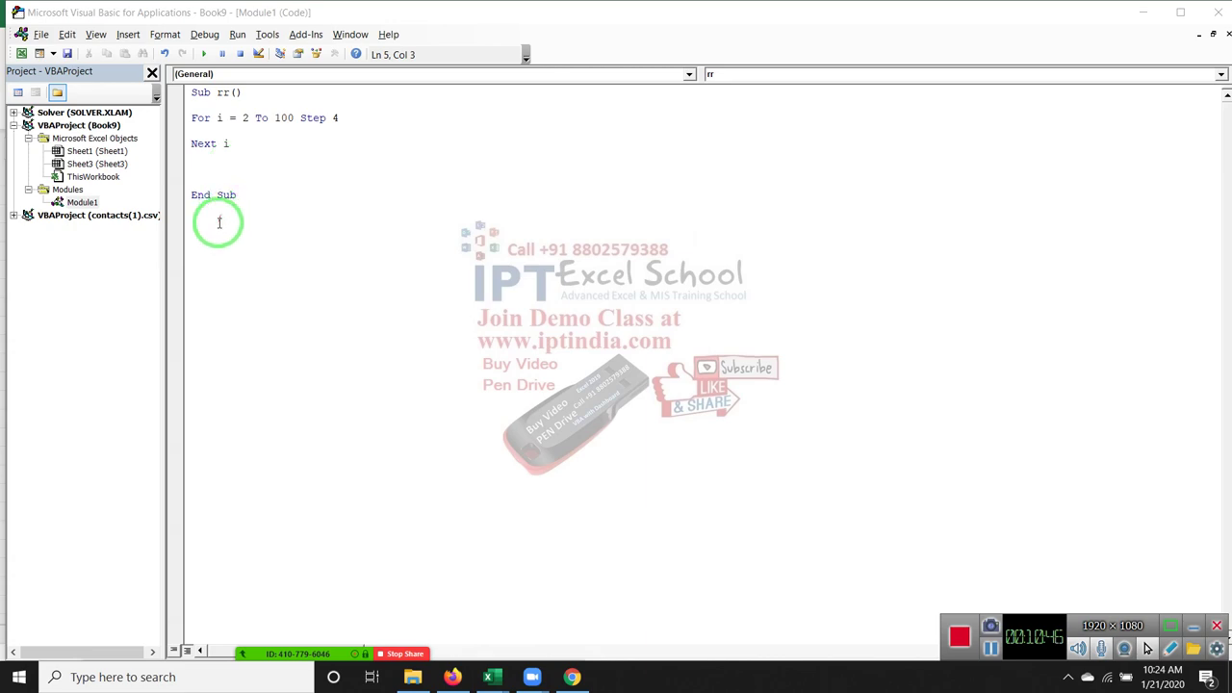
In Excel, locate the table's last data row, Yogesh Total at row 43
key("alt+Tab")
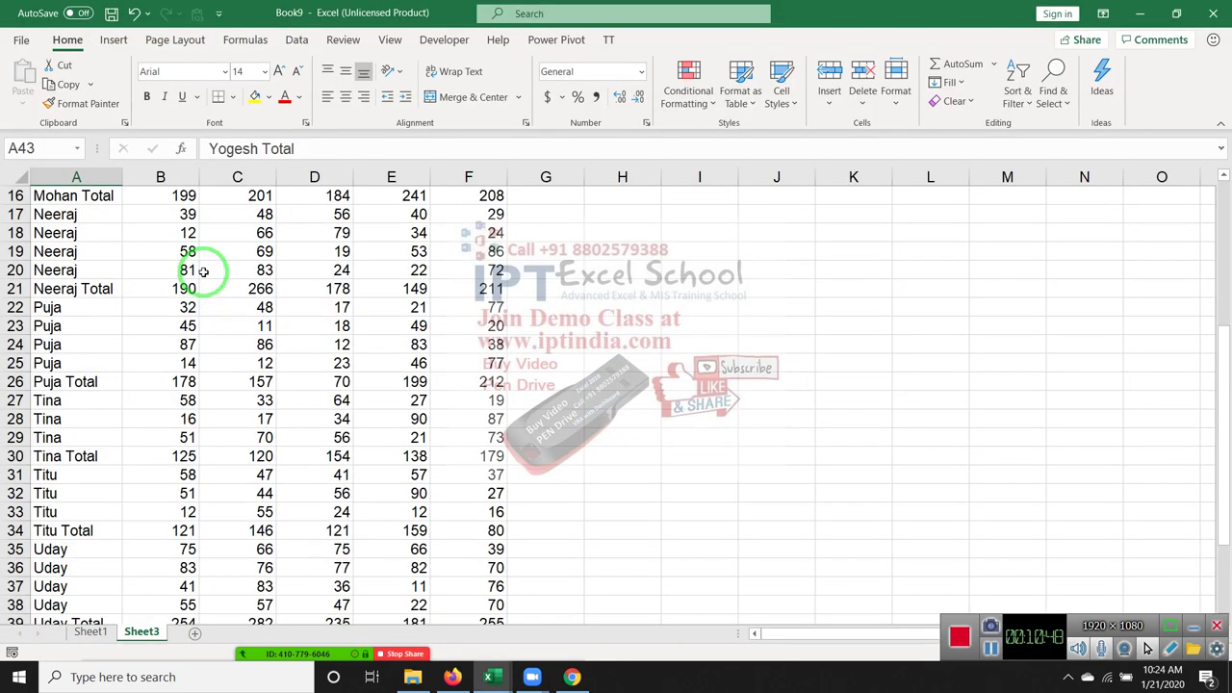
scroll(201, 269, "down", 1)
left_click(173, 289)
key("ctrl+Down")
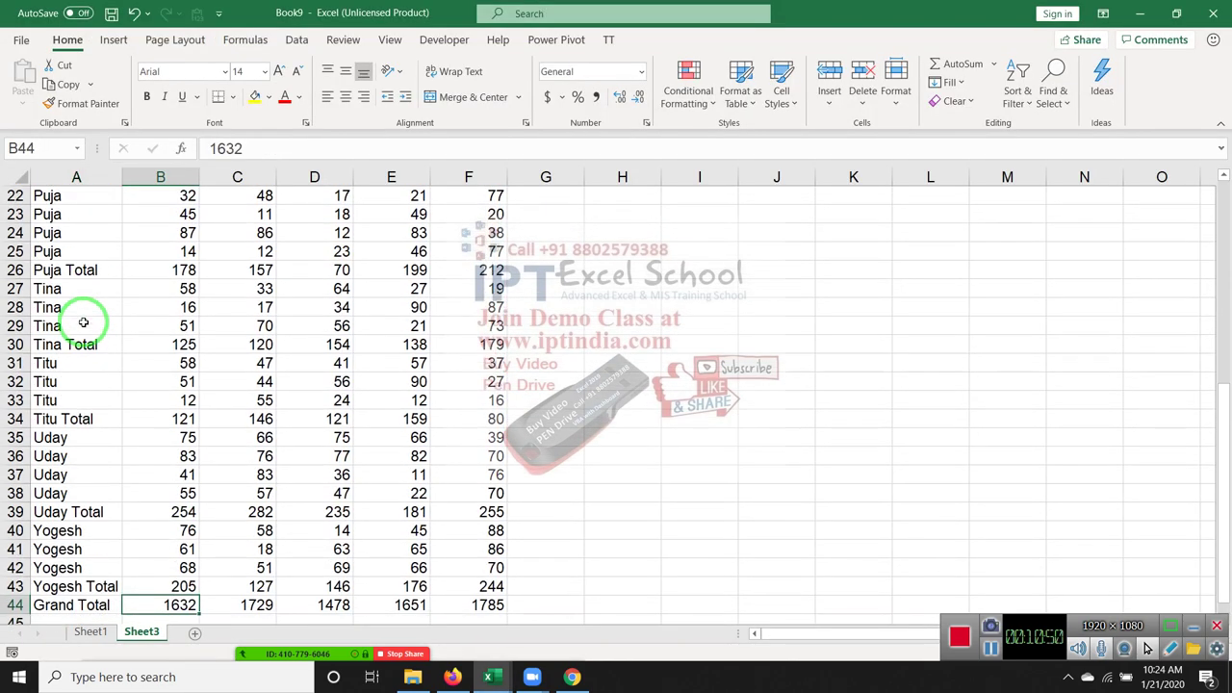
scroll(84, 322, "down", 1)
key("Up")
key("Left")
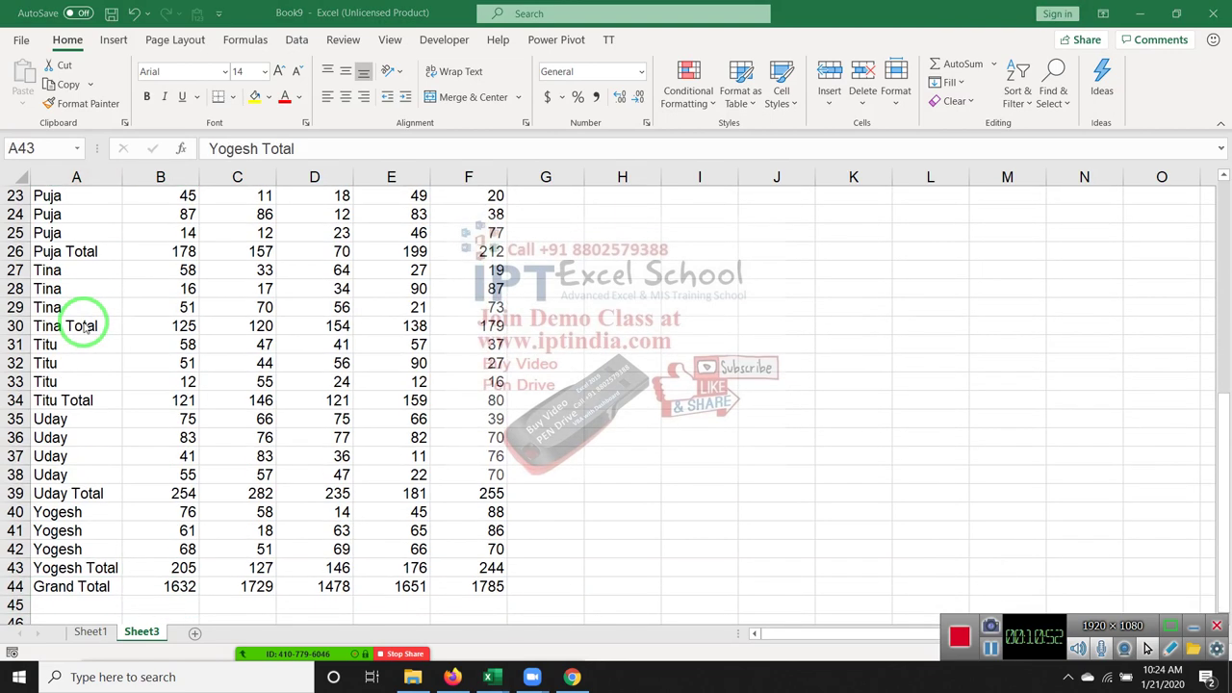
key("alt+Tab")
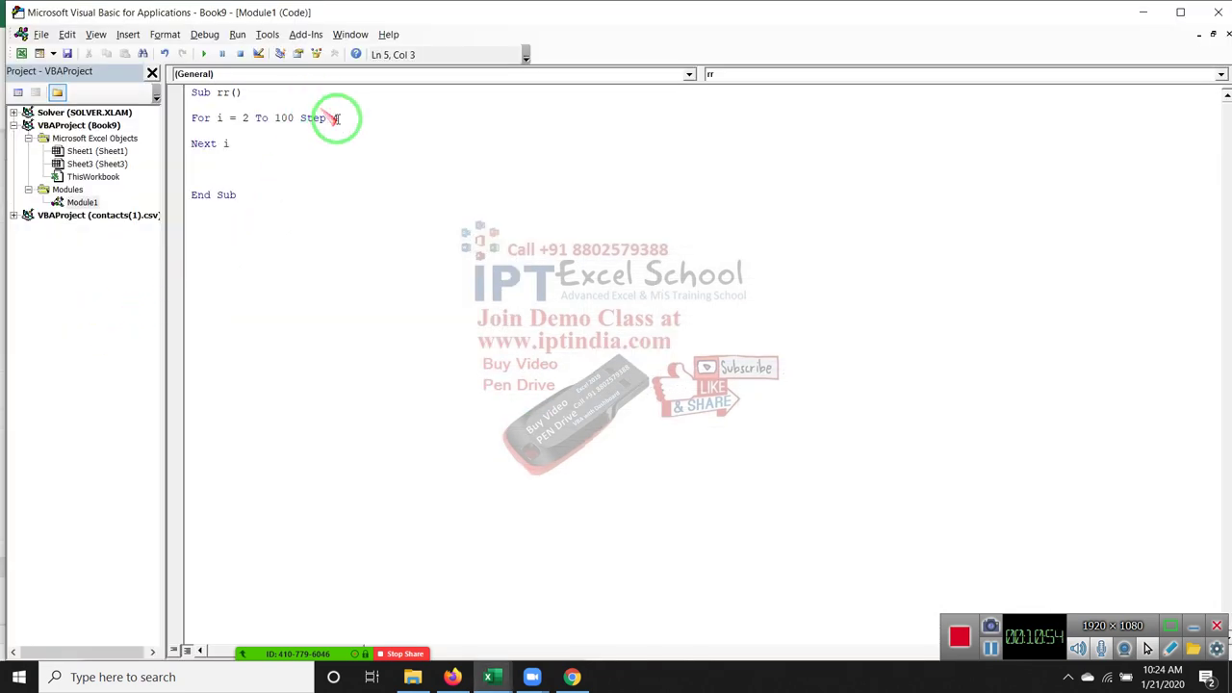
Add a blank line inside the For i = 2 To 43 Step 3 loop, then show Sheet3 again
left_click(310, 132)
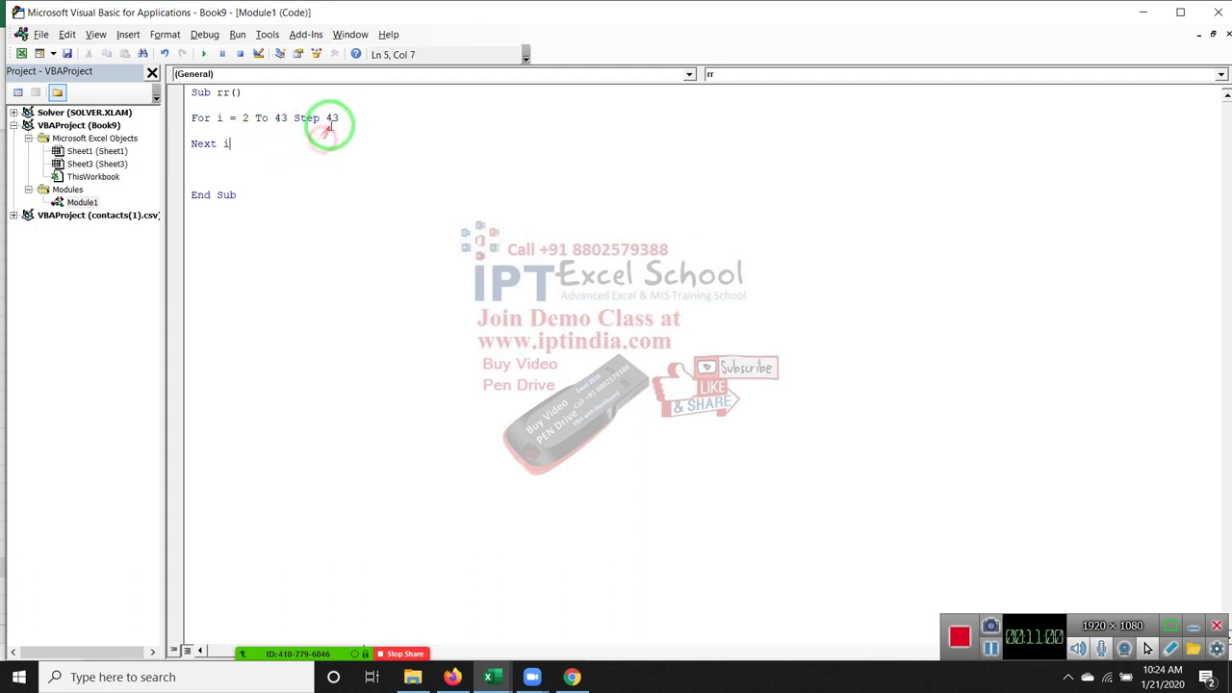
left_click_drag(328, 120, 344, 121)
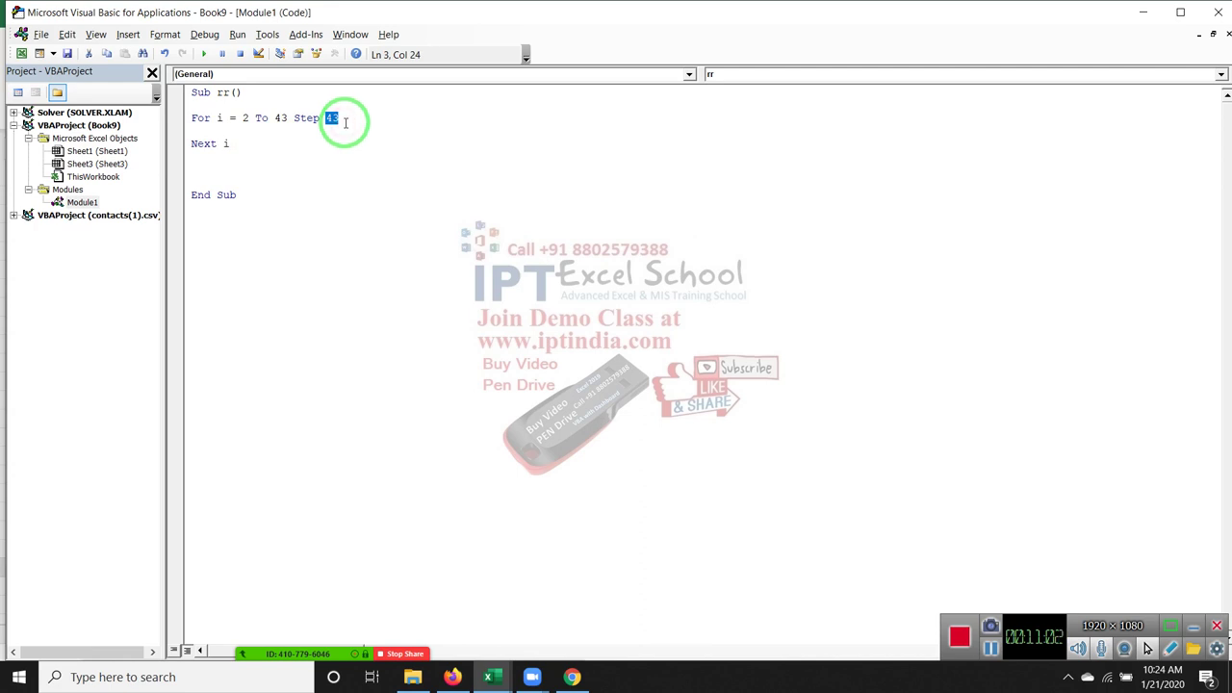
left_click(306, 151)
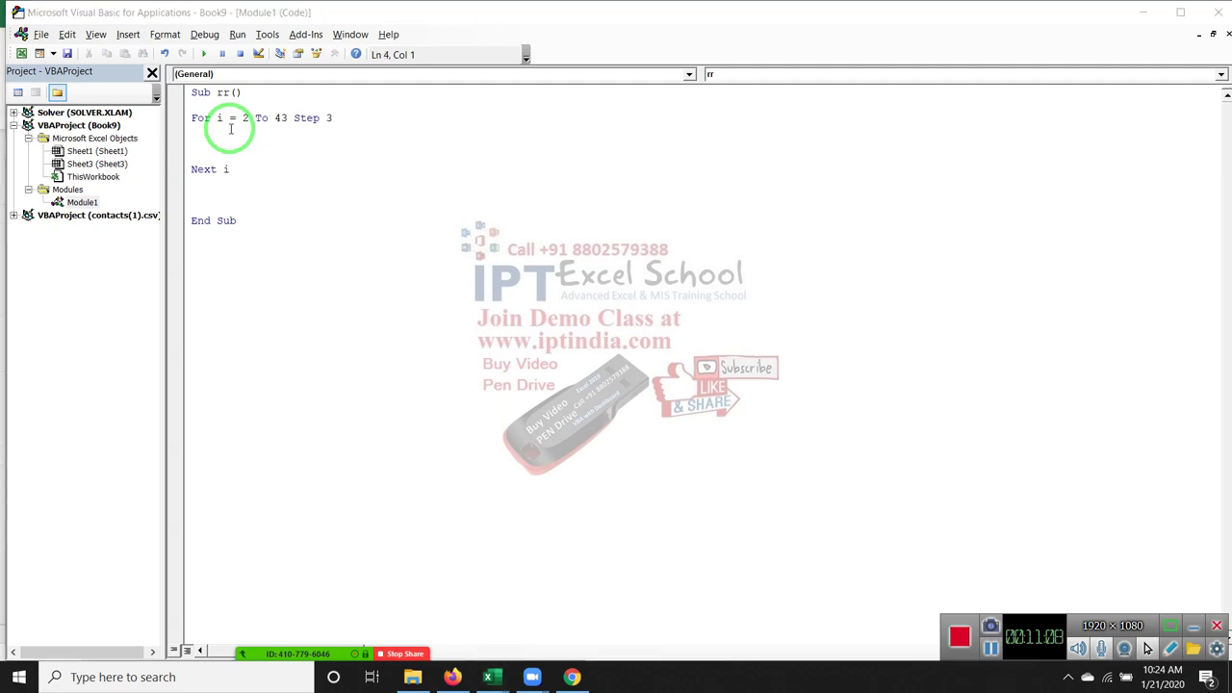
key("alt+Tab")
scroll(328, 326, "up", 7)
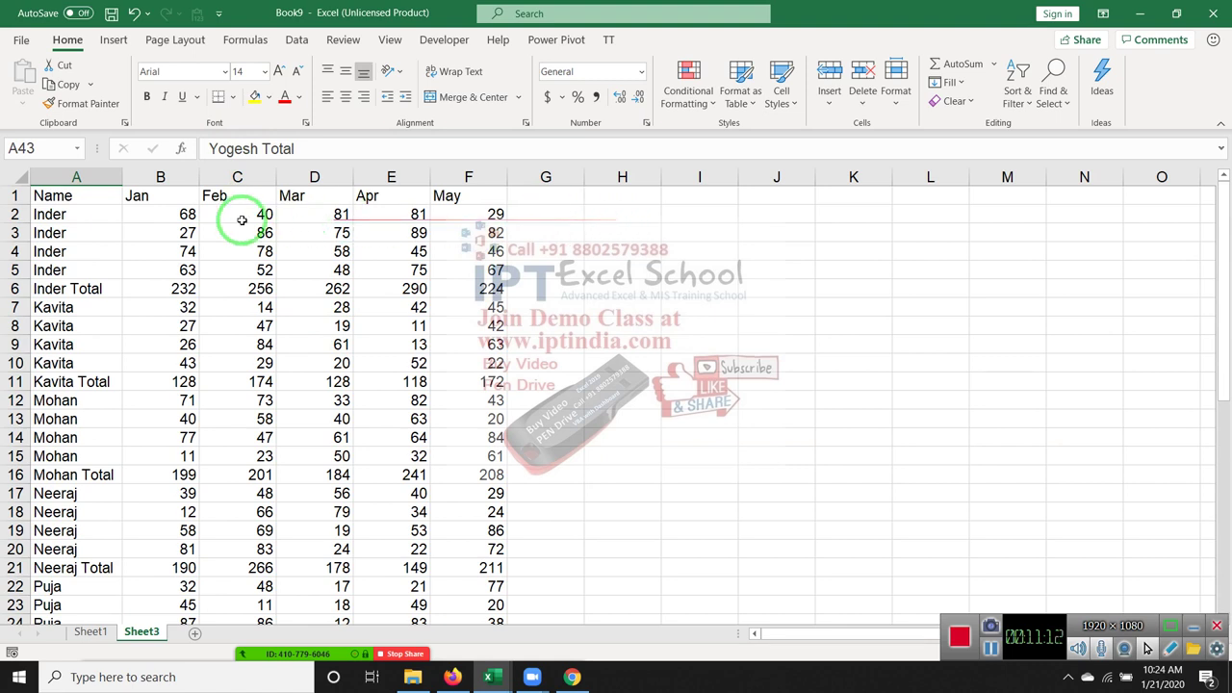
Review row 2's data in A2:F2 on Sheet3, then return to the macro's loop line
left_click_drag(67, 214, 464, 213)
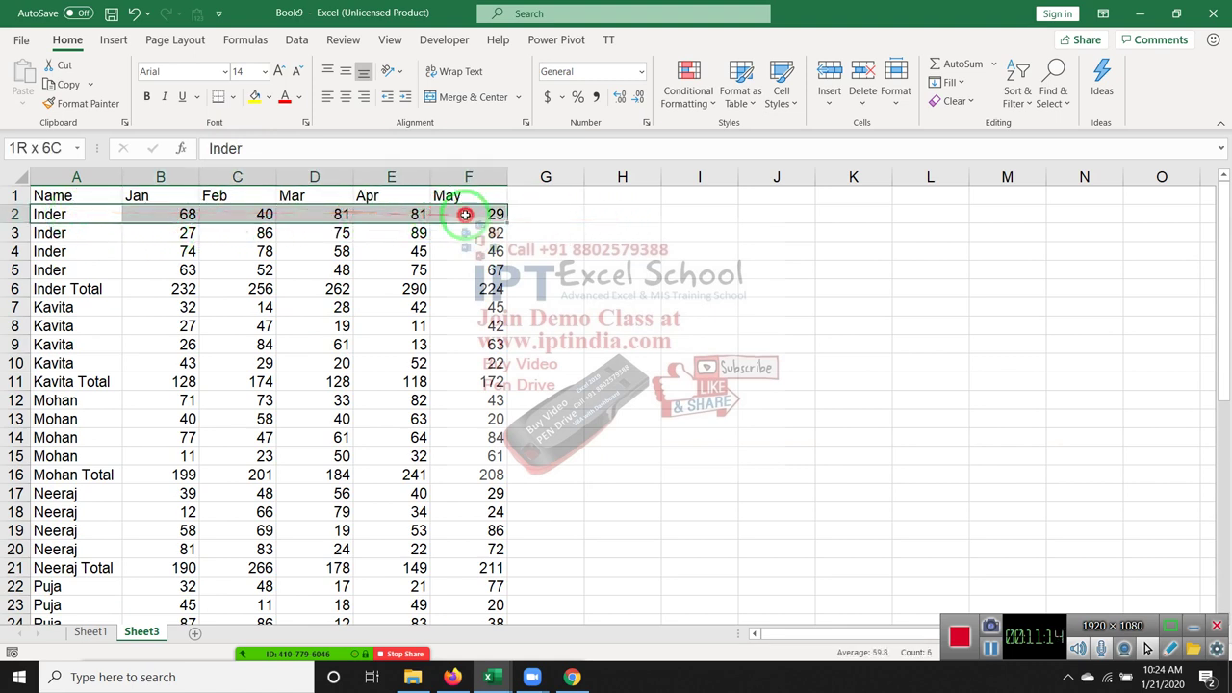
left_click(570, 220)
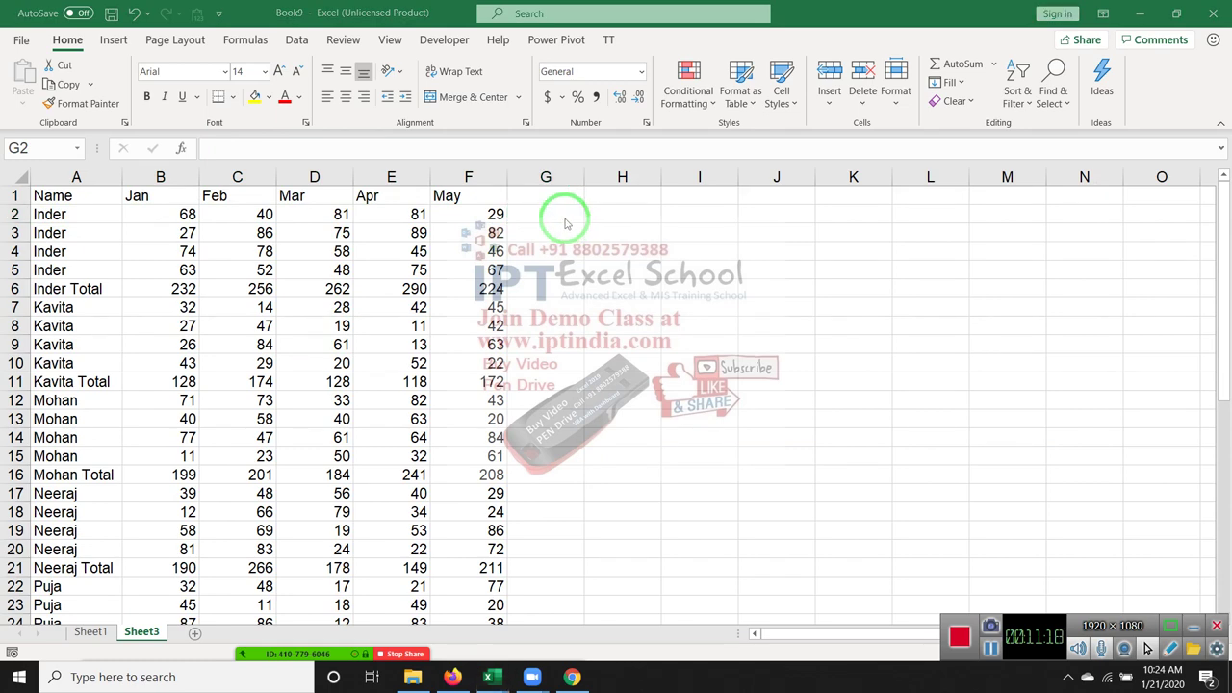
key("alt+Tab")
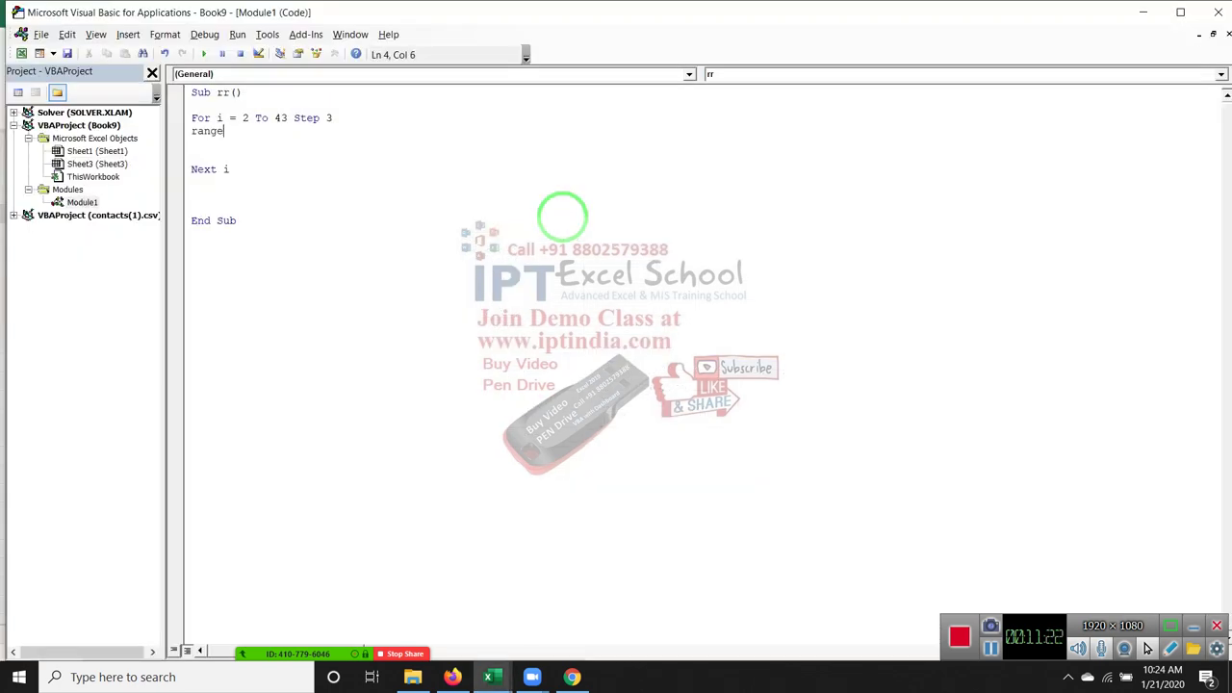
Write Range("A" & i, "F" & i).Copy as the loop's first statement, fixing the 'copu' typo
type("(\"A\"&i,\"F\"&")
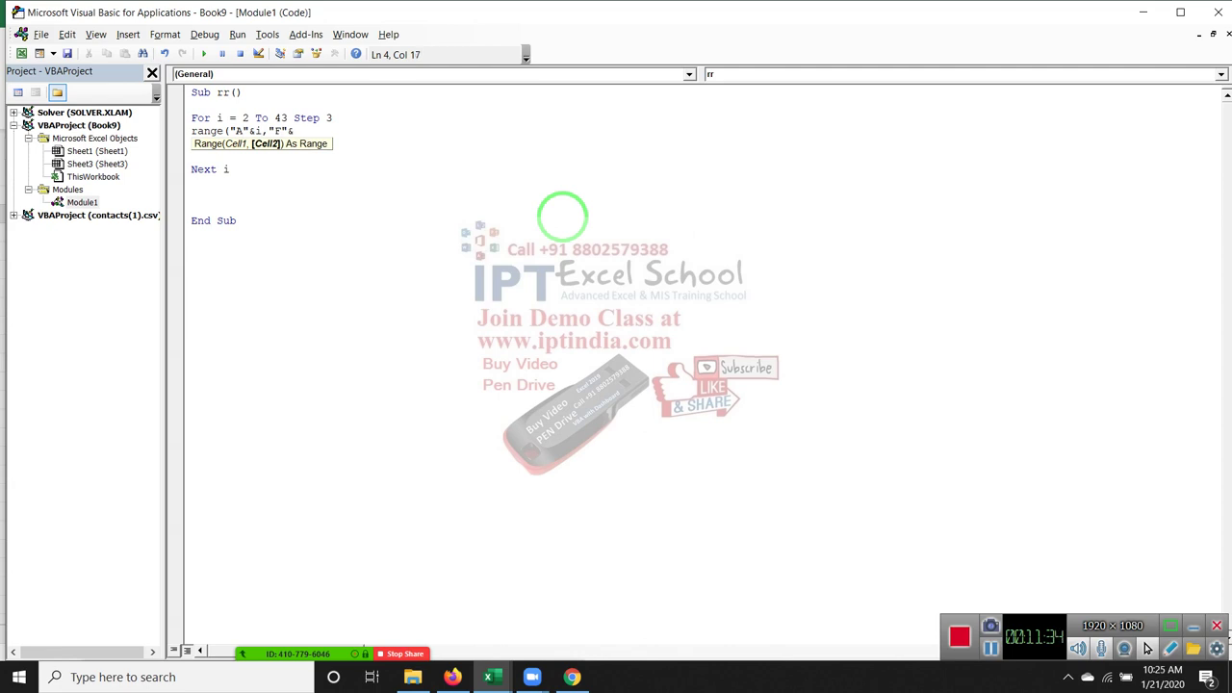
type("i)")
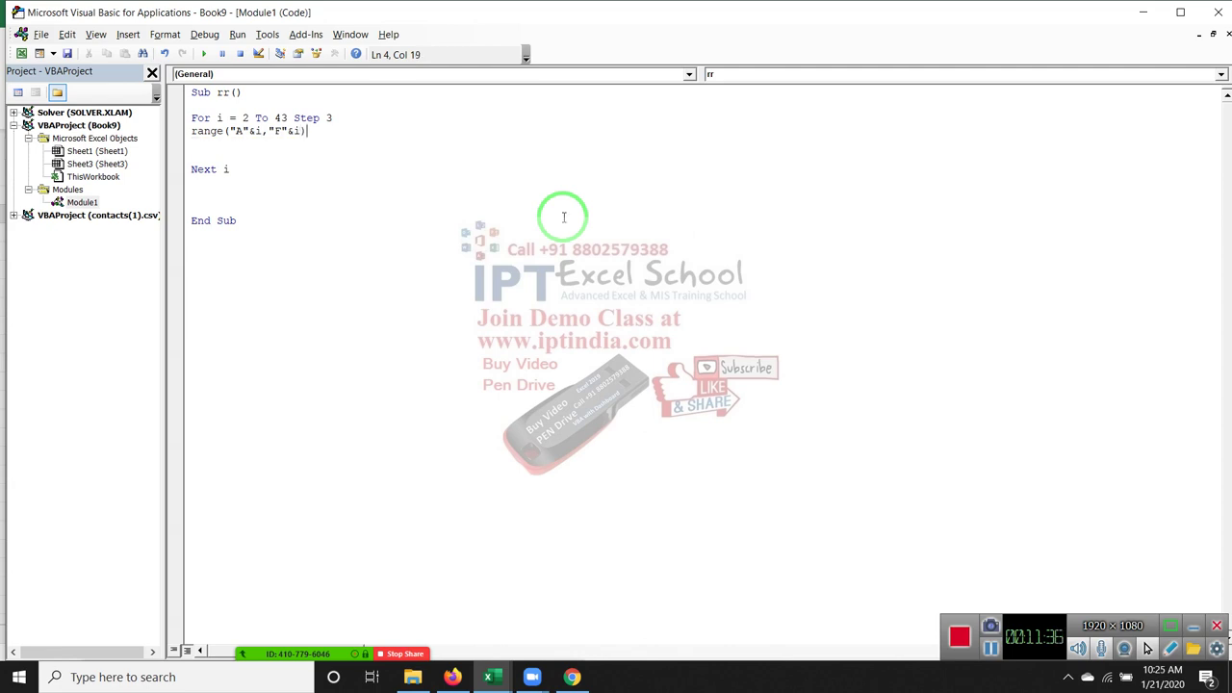
type(".c")
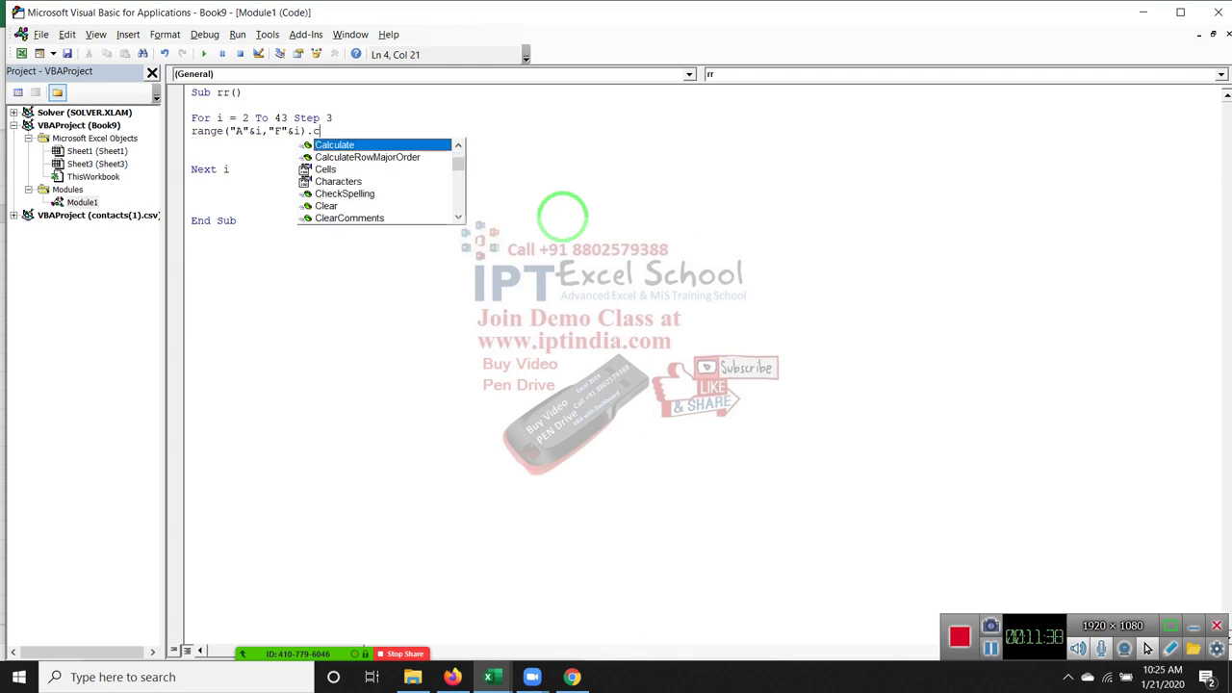
type("opu")
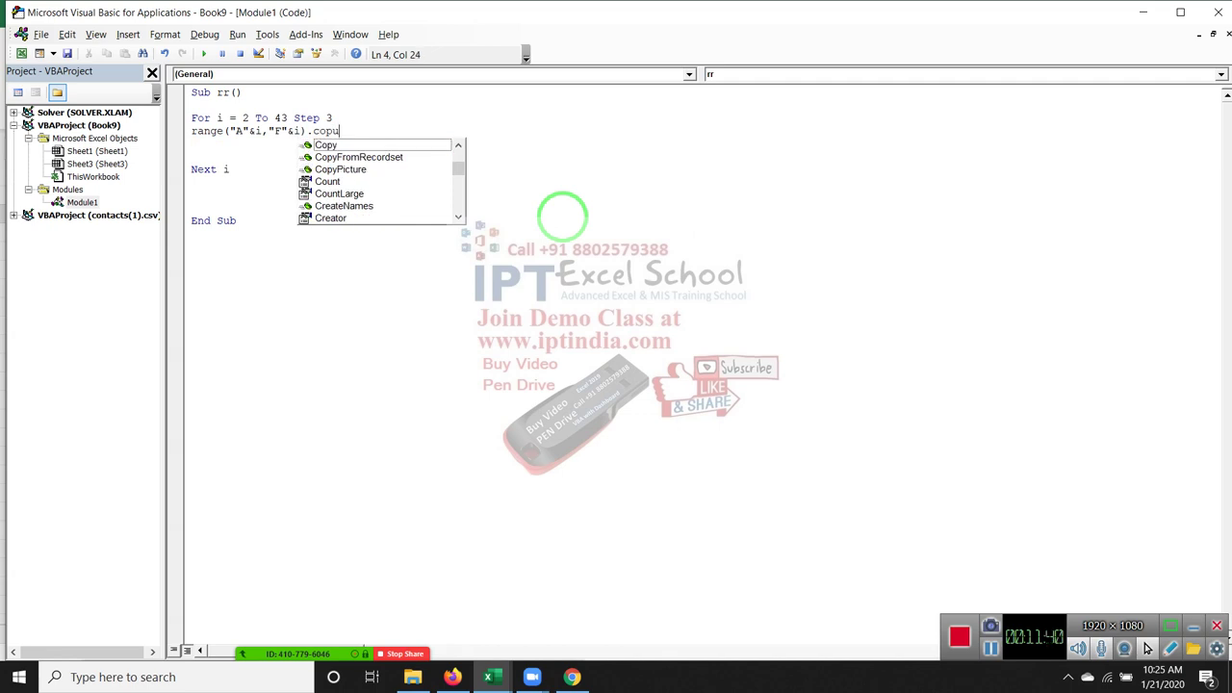
key("BackSpace")
type("y")
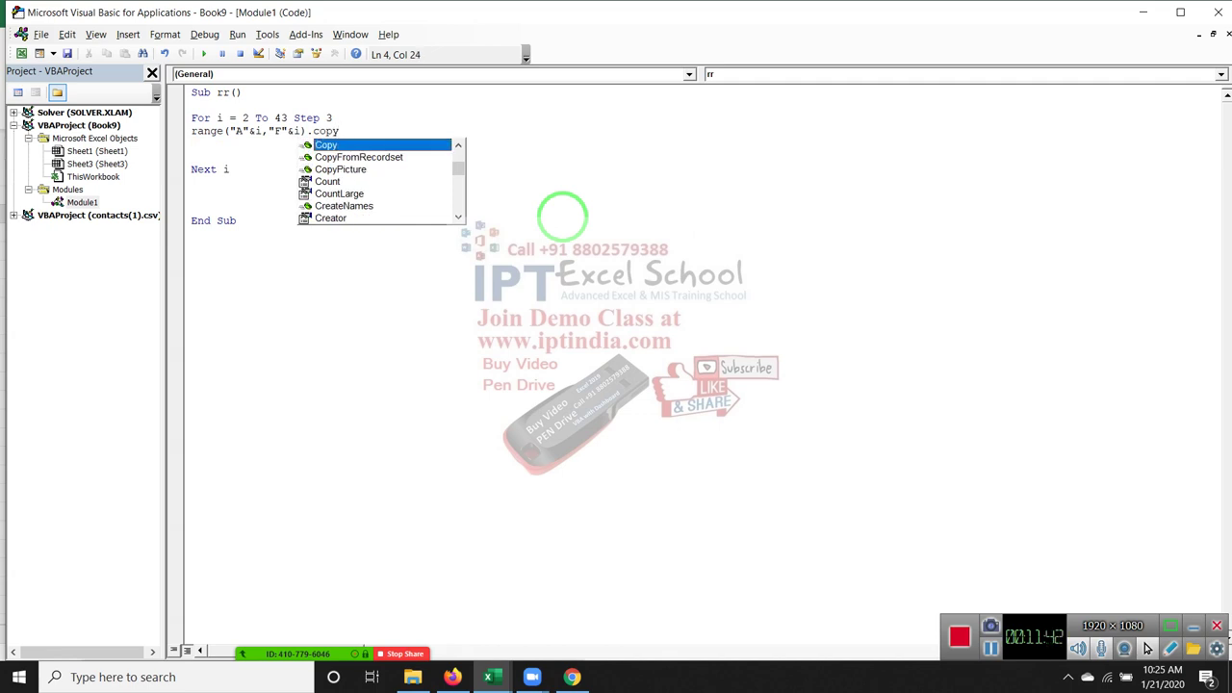
left_click(563, 215)
type("range")
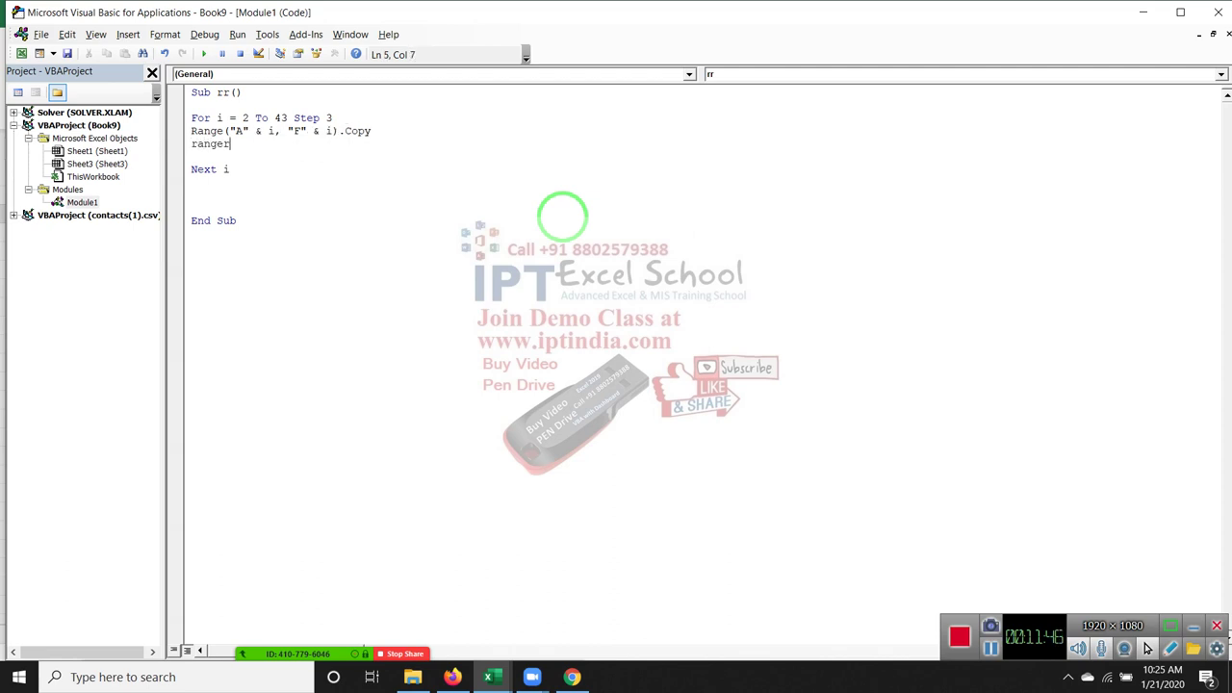
Add Range("H65000").End(xlUp).Offset(1,0).PasteSpecial to paste each row below column H's last entry
type("(\"H65000")
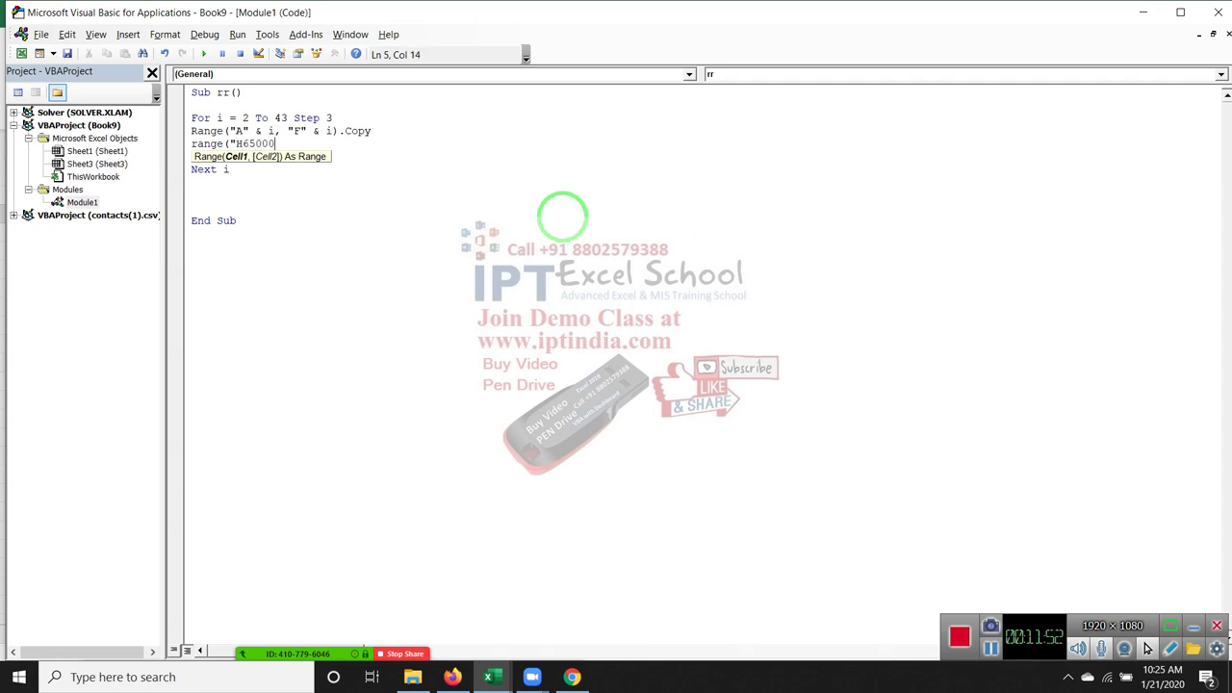
type("\").End")
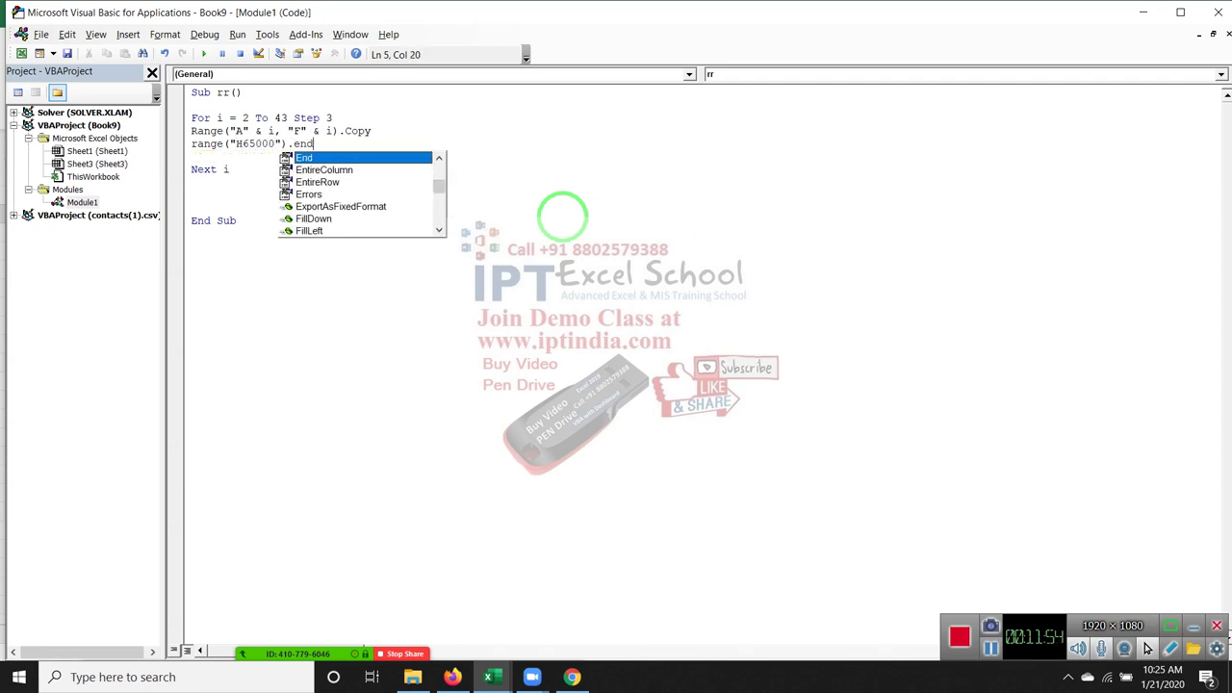
key("Tab")
type("(")
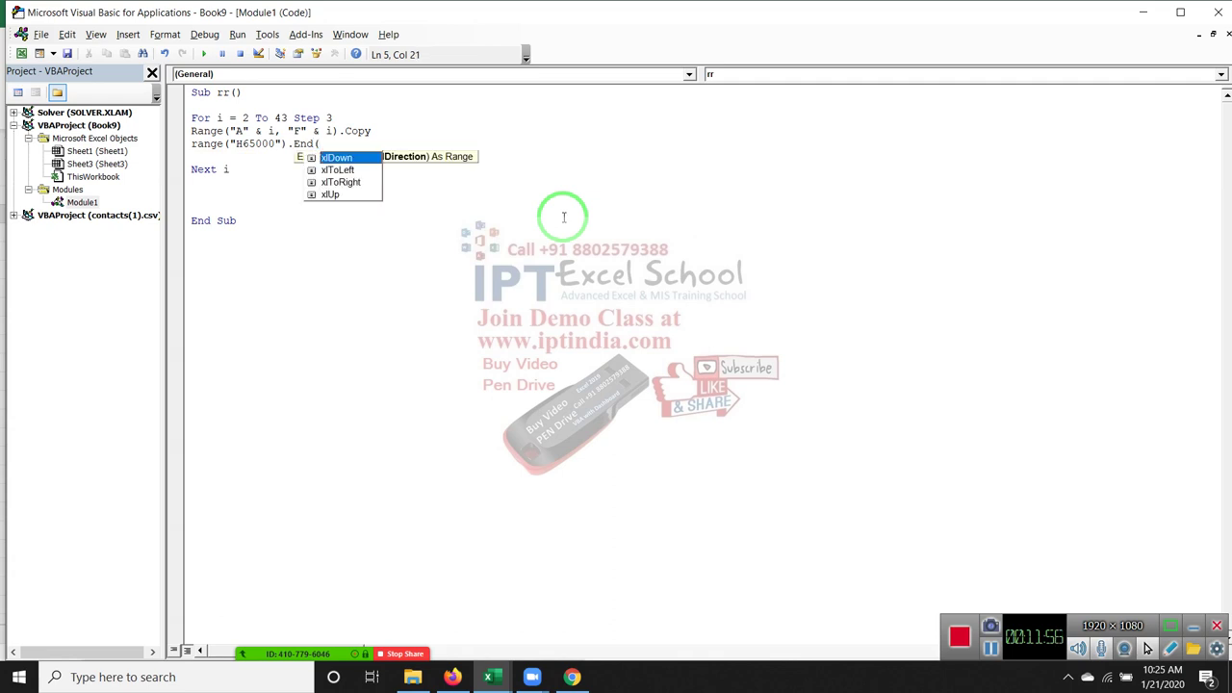
key("Down")
key("Down")
key("Down")
key("Tab")
type(")")
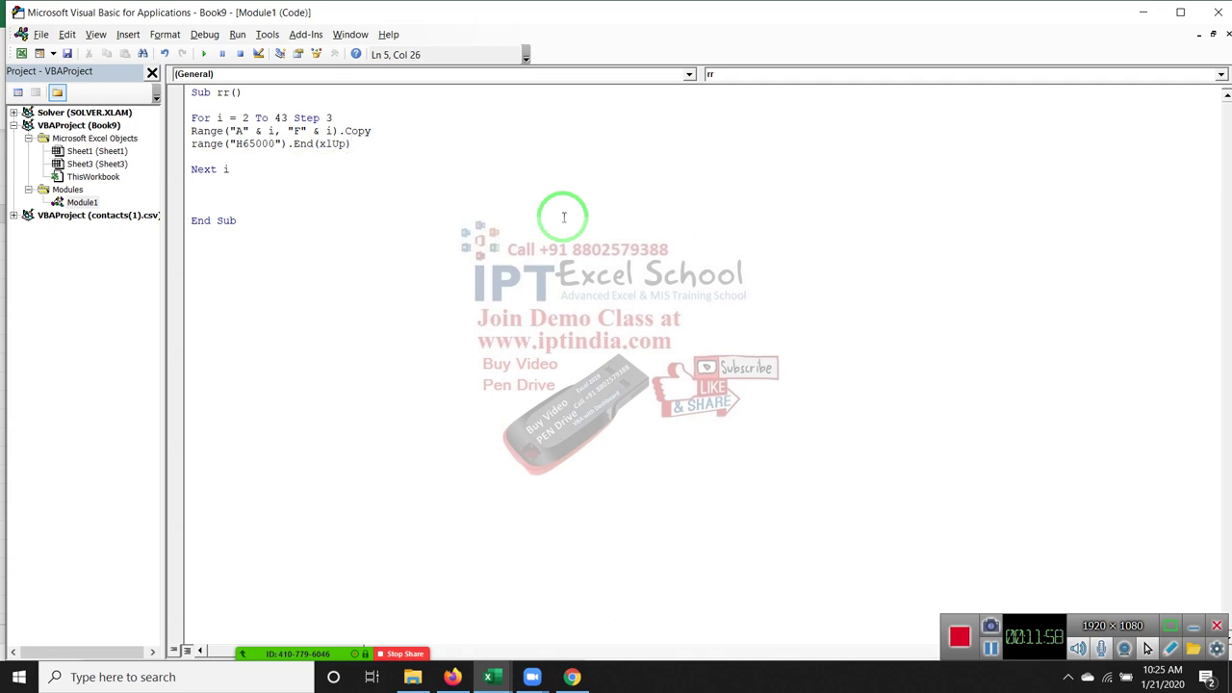
type(".of")
key("Tab")
type("(1,0")
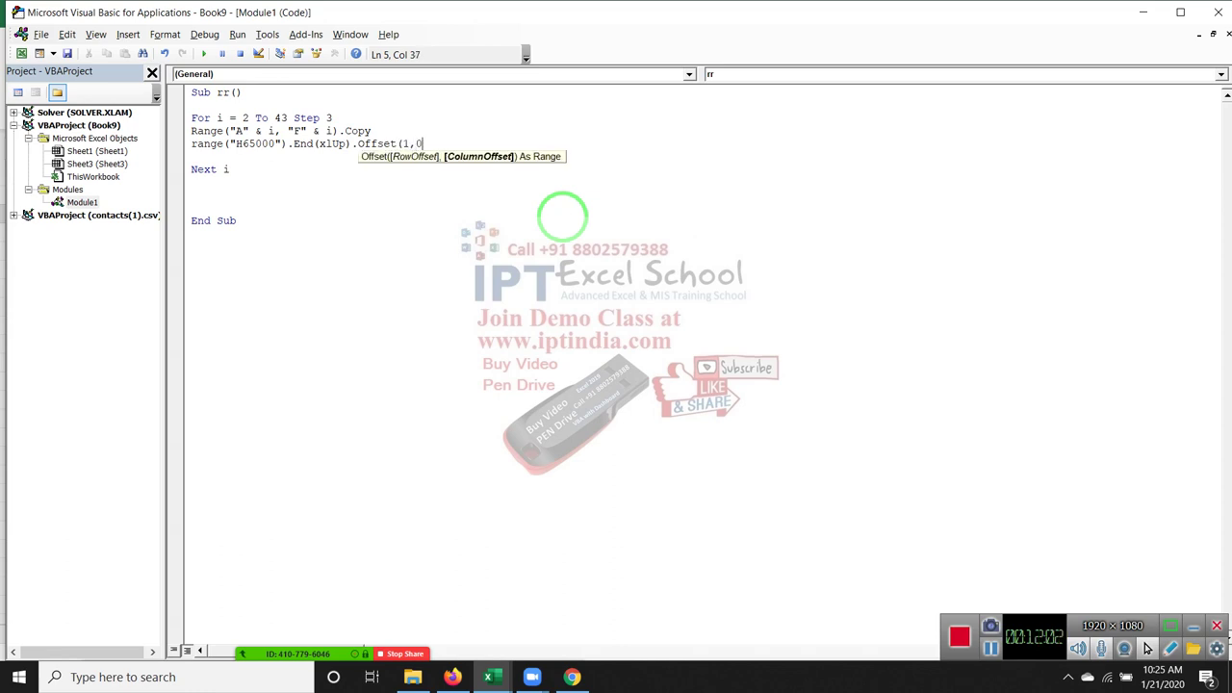
type(")")
left_click(563, 216)
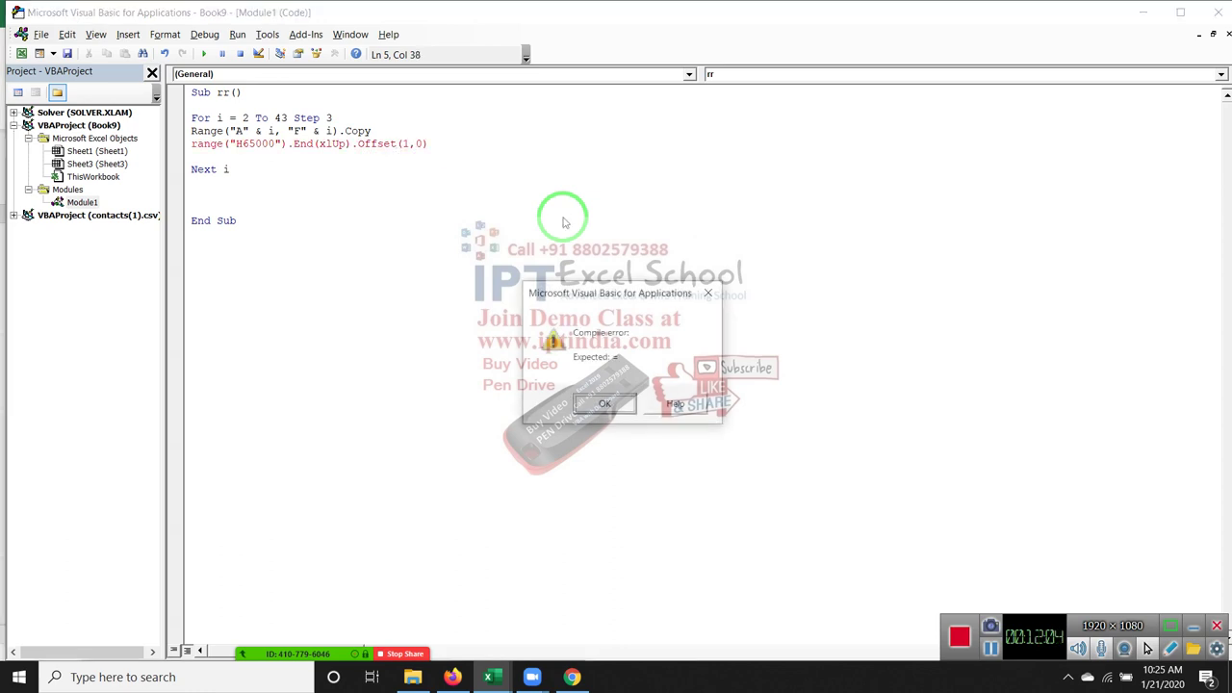
type(".p")
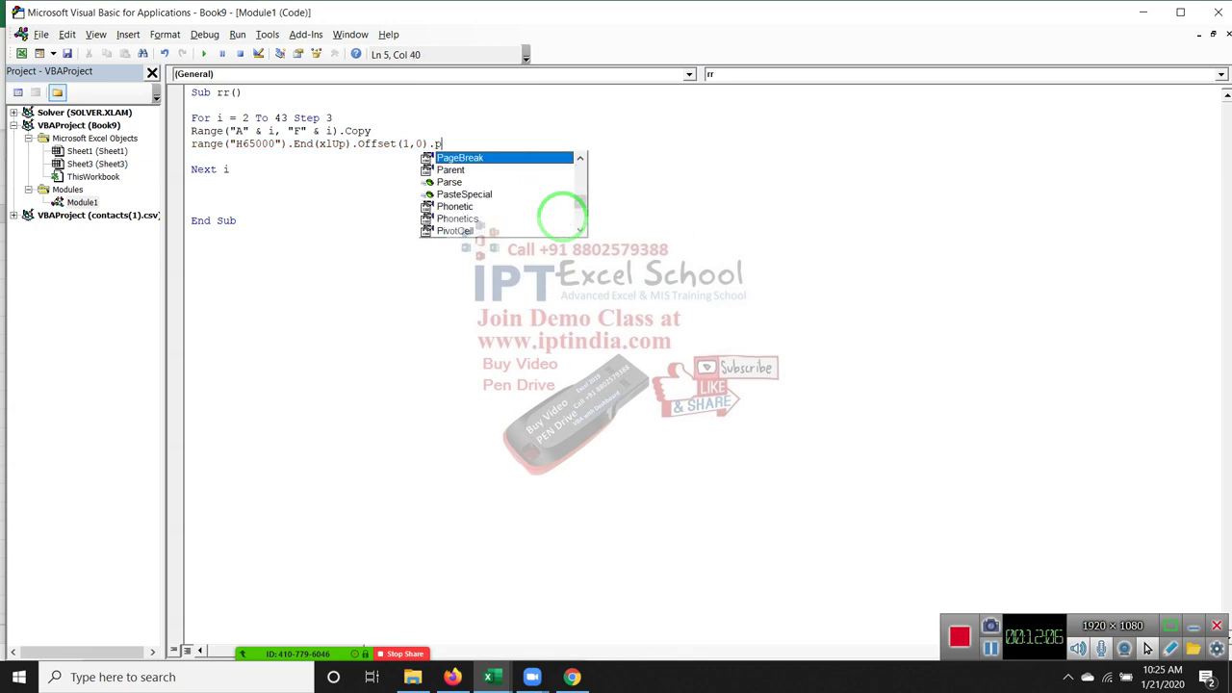
key("Down")
key("Down")
key("Down")
key("Tab")
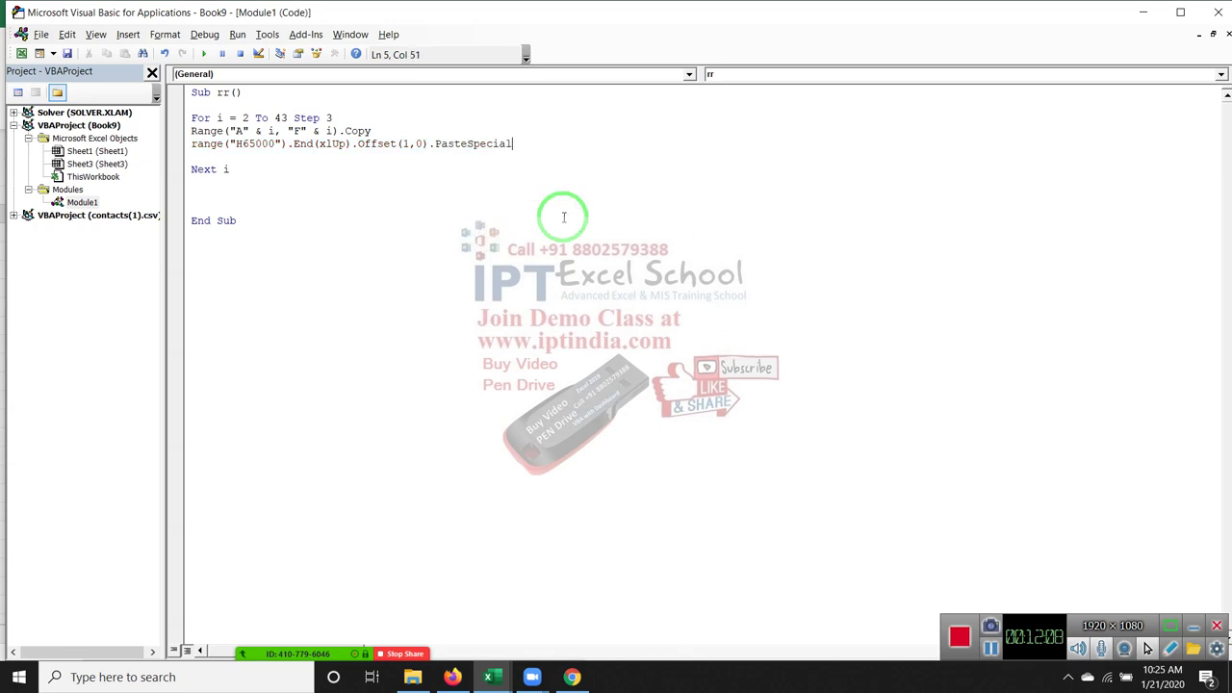
Run the rr macro so Excel's H2:M15 fills with every third row
left_click(468, 242)
left_click(259, 159)
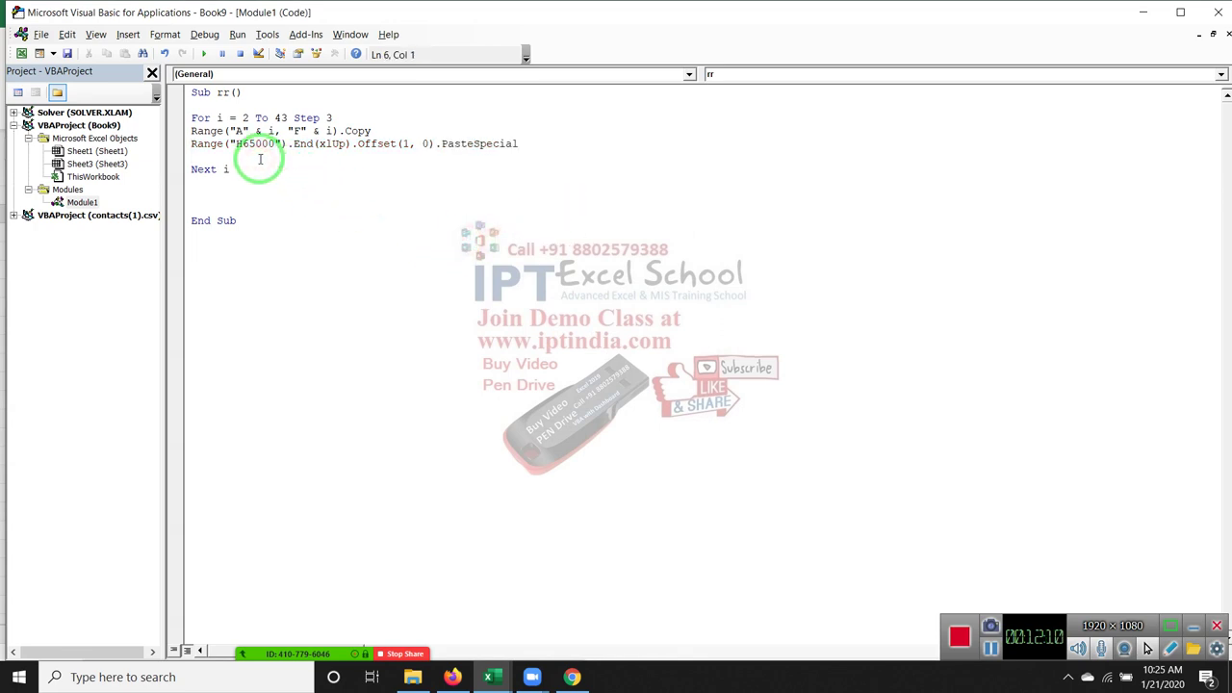
left_click(270, 183)
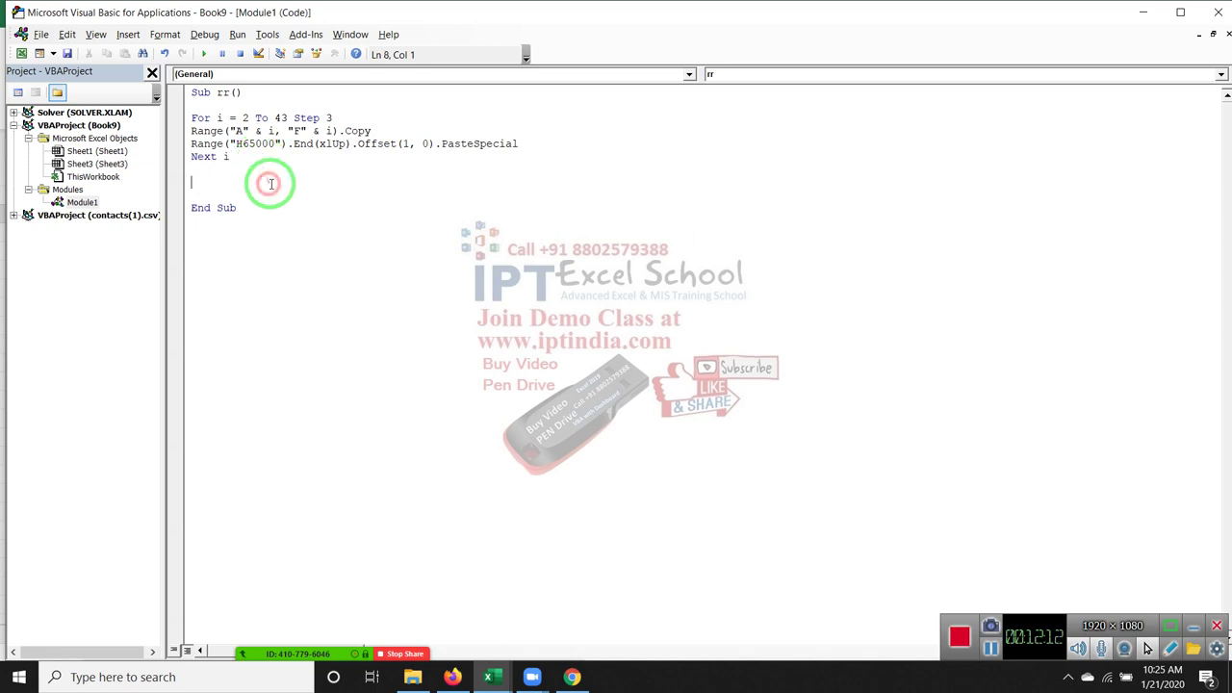
left_click(273, 168)
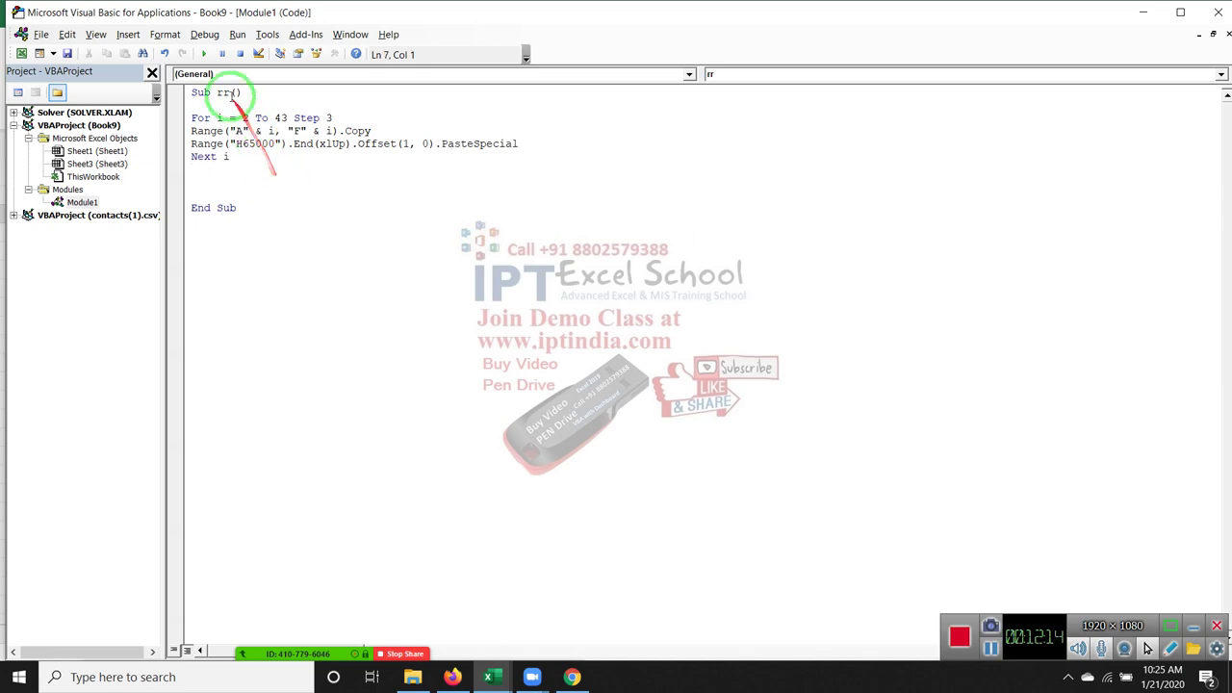
left_click(204, 54)
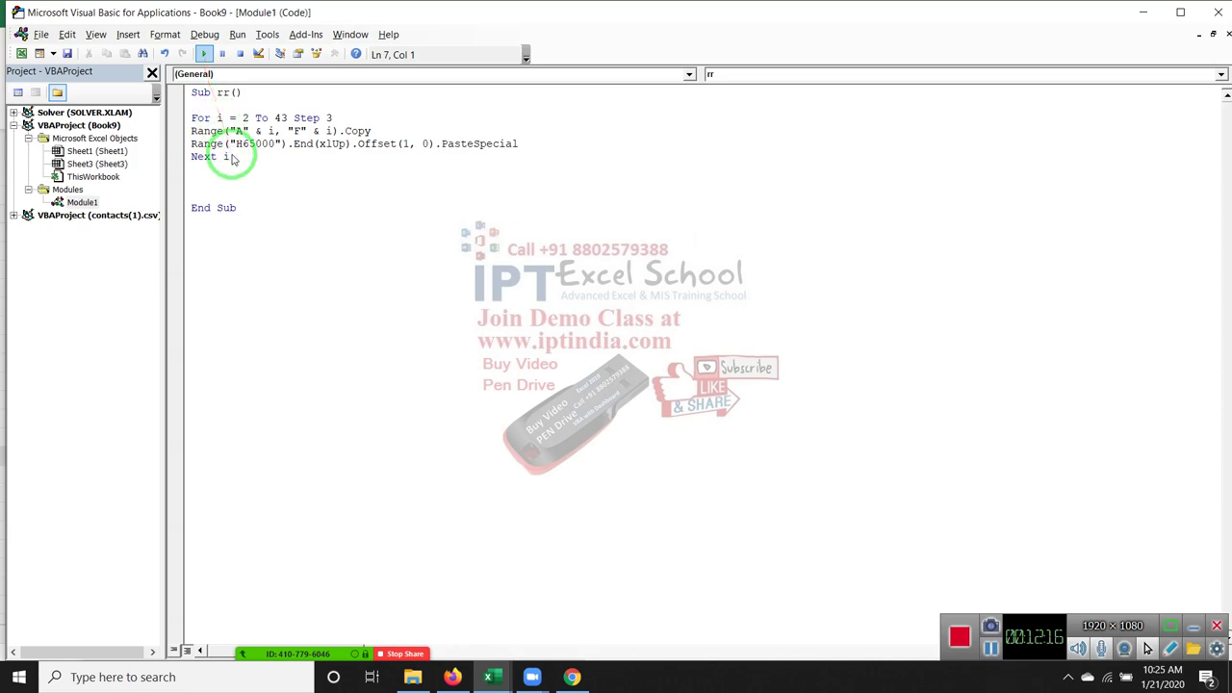
key("alt+Tab")
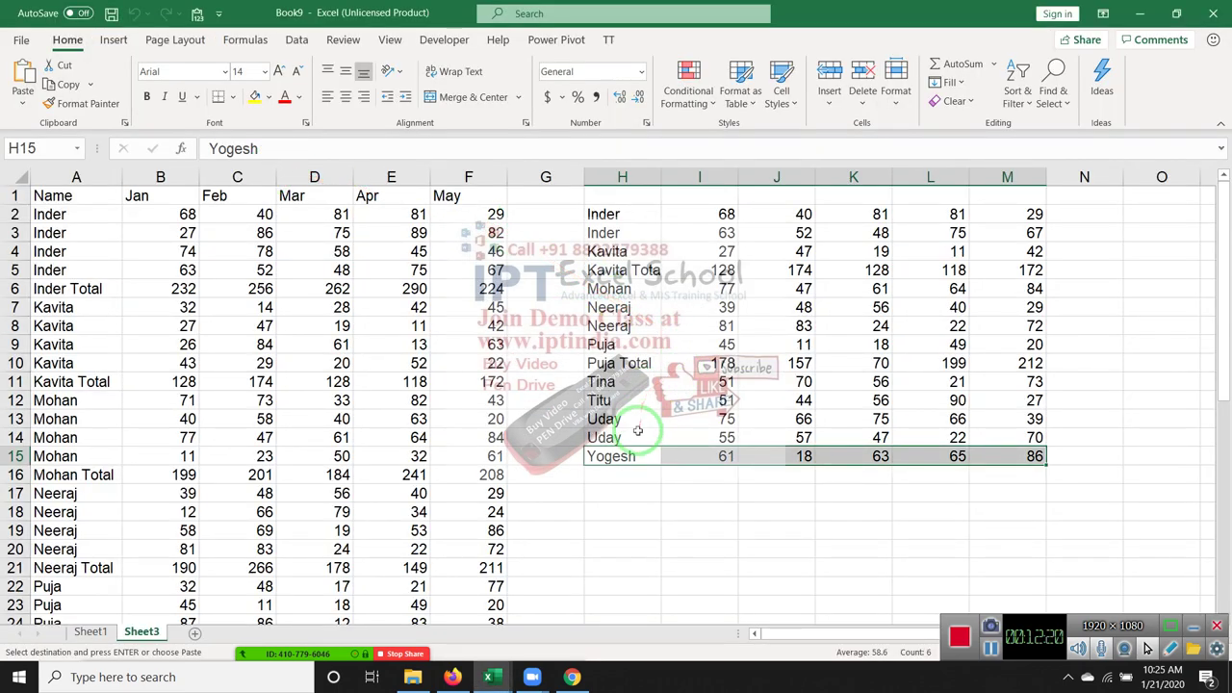
Inspect the rows pasted into H2:M15, then delete them
left_click(638, 362)
left_click(626, 271)
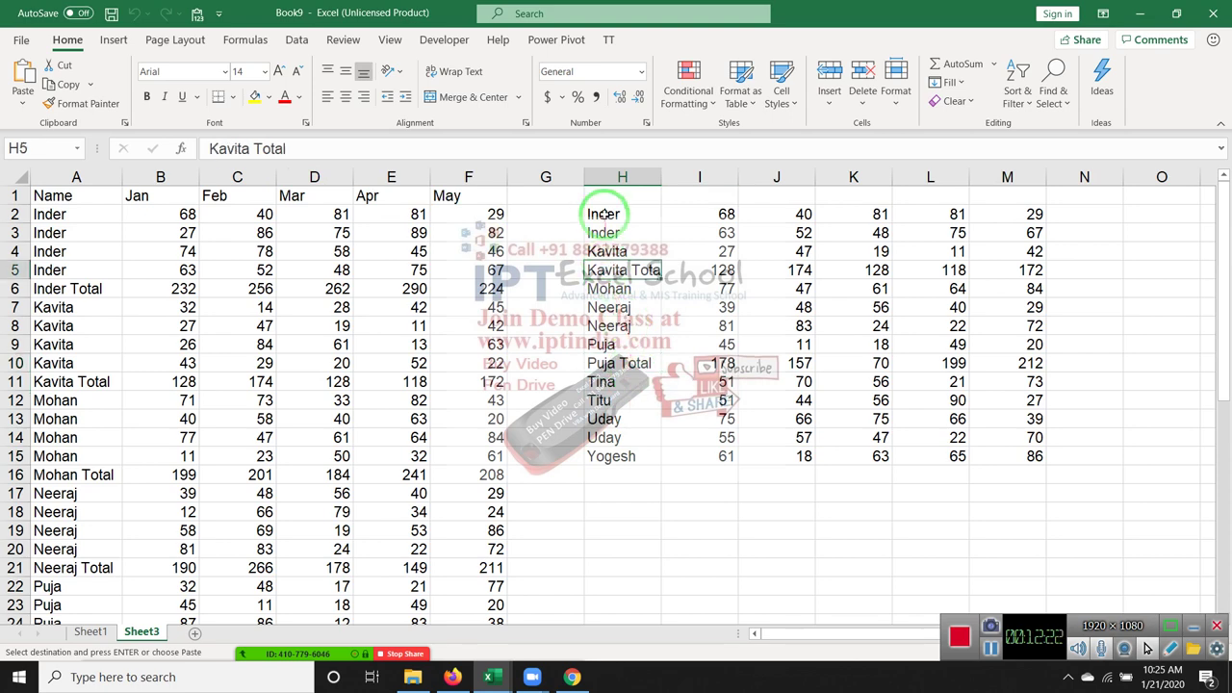
mouse_move(602, 213)
left_mouse_down()
mouse_move(884, 283)
mouse_move(1020, 455)
left_mouse_up()
key("Delete")
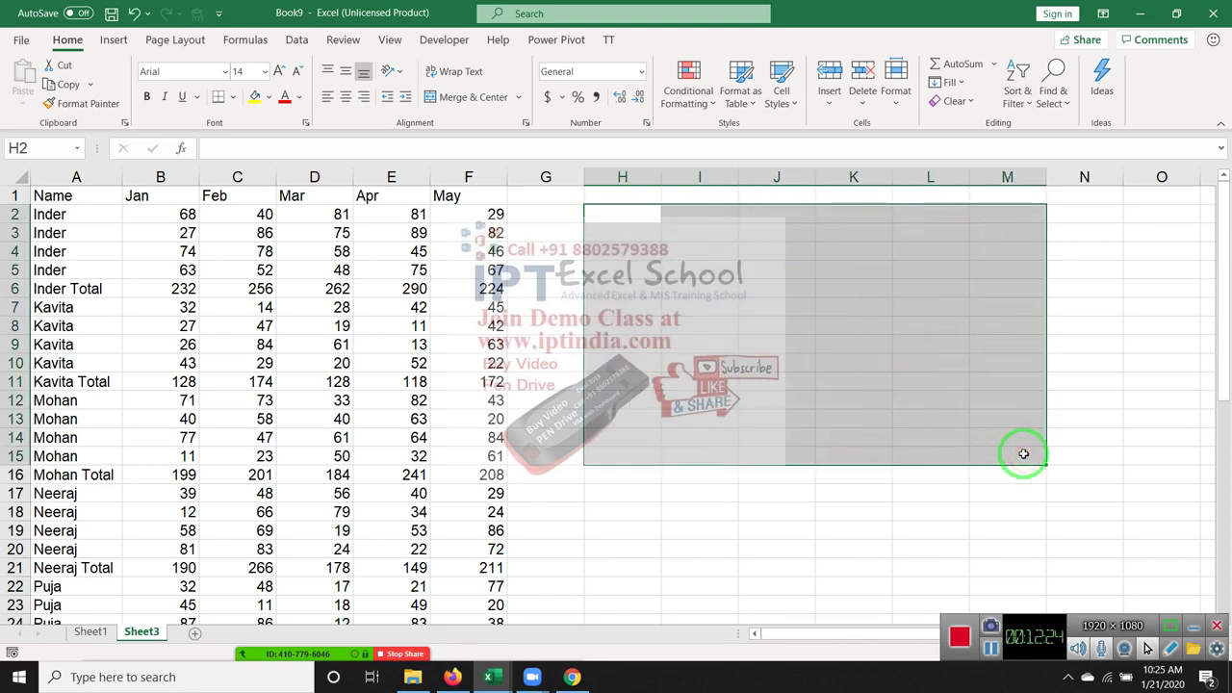
left_click(346, 307)
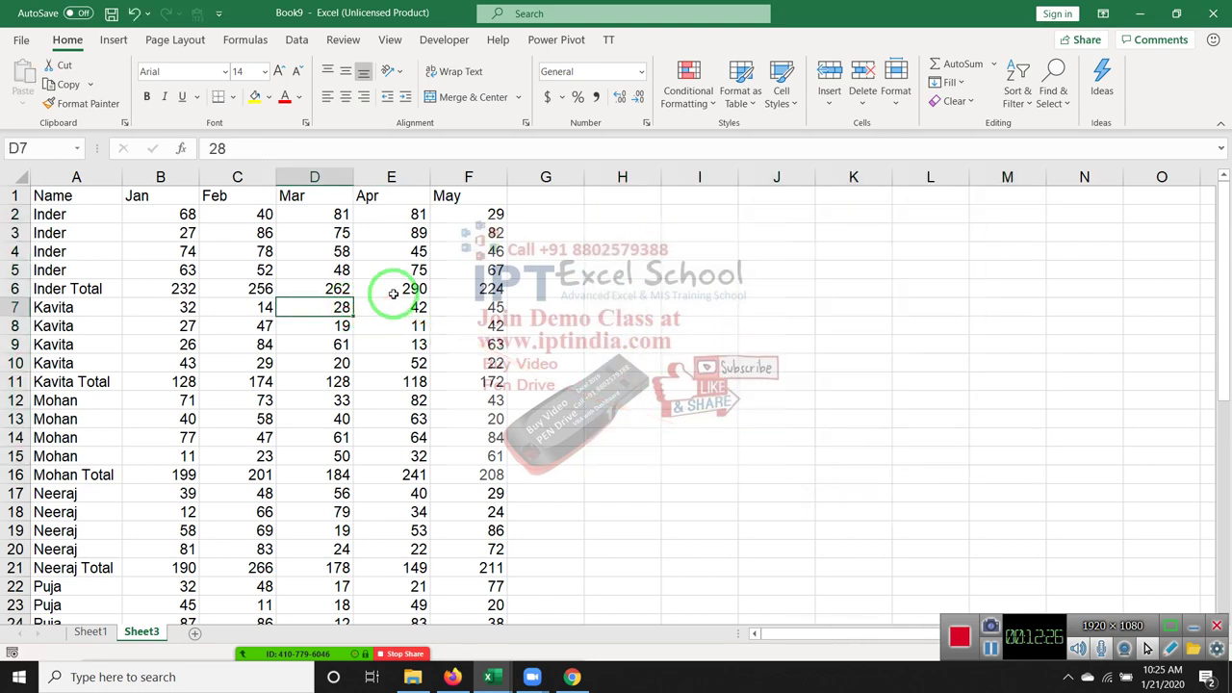
Point out the source rows from A2, then return to the code at the Step value
left_click(77, 270)
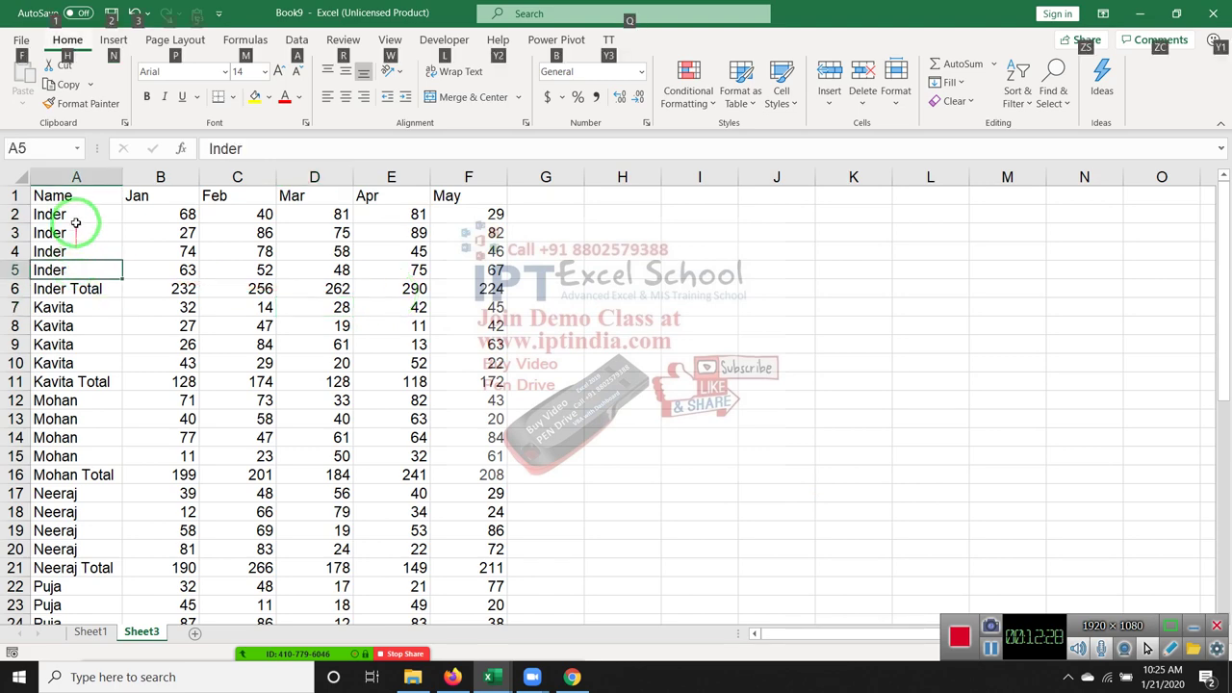
left_click(75, 218)
key("alt+Tab")
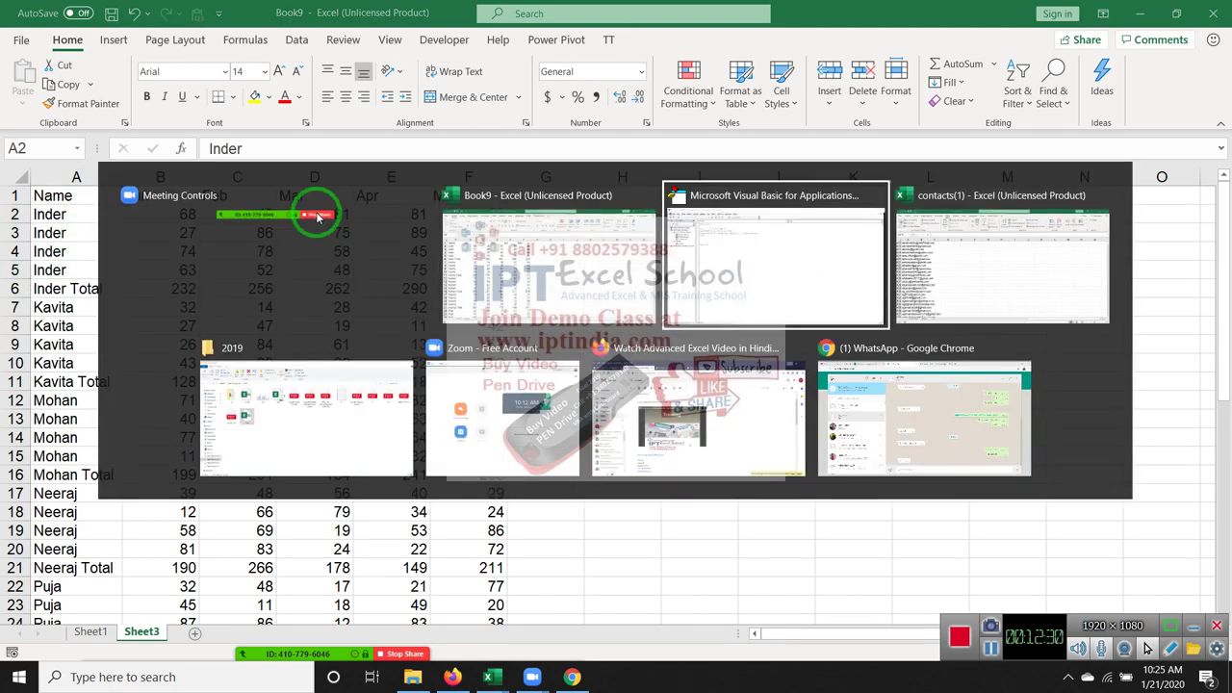
left_click(329, 117)
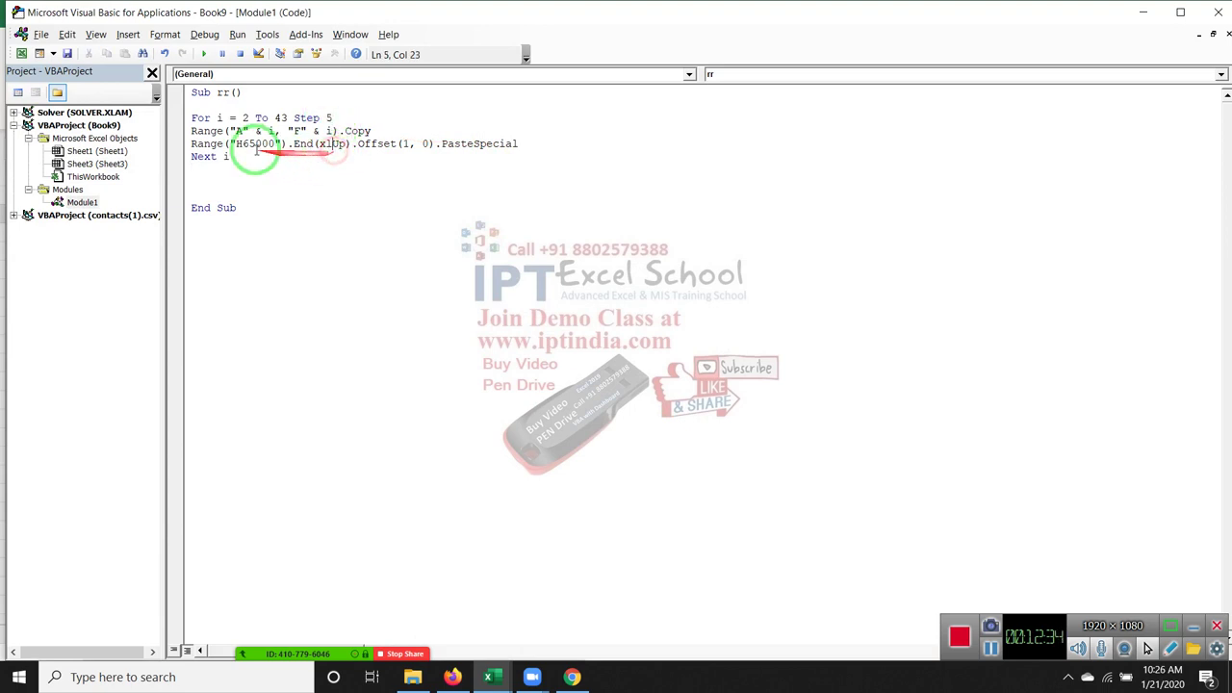
Run rr with Step 5 and confirm H2:M10 holds one row per name, Inder through Yogesh
left_click(239, 156)
left_click(203, 53)
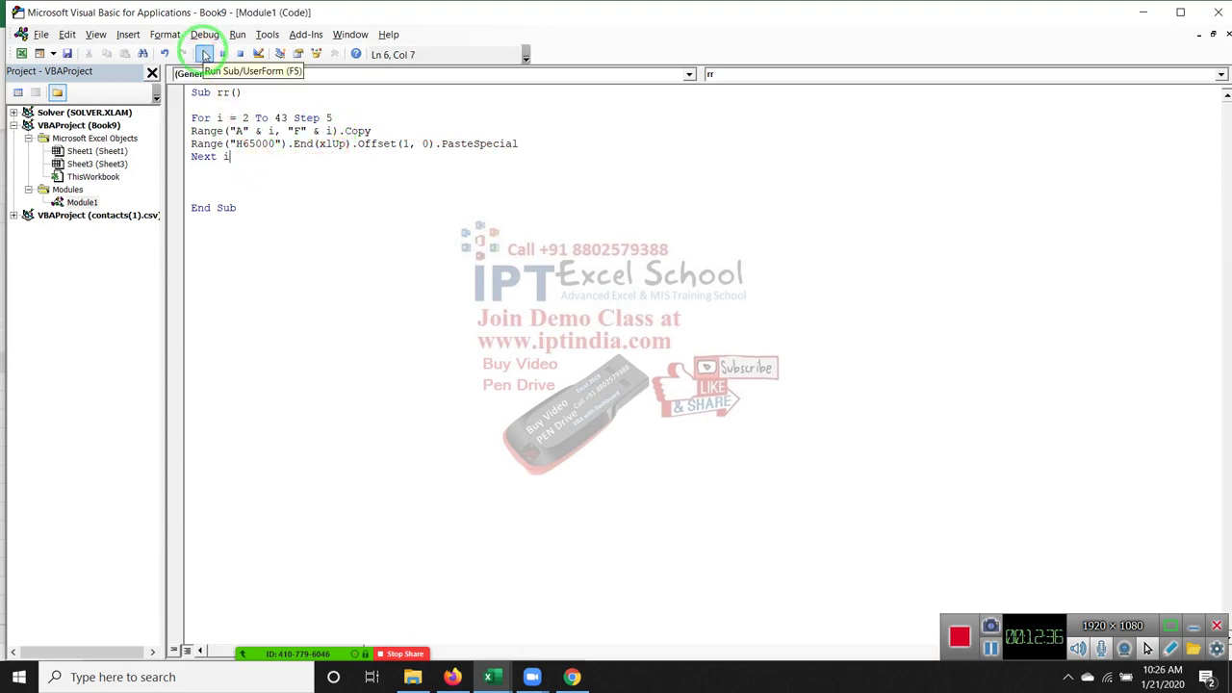
key("alt+Tab")
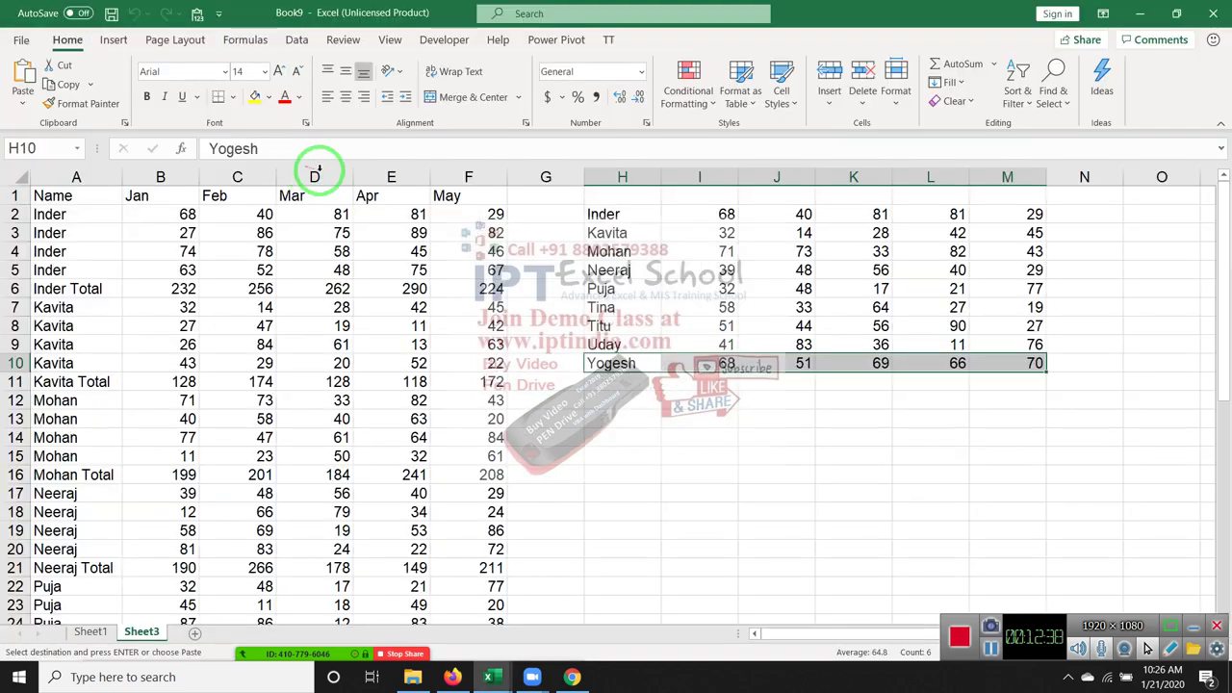
left_click(605, 214)
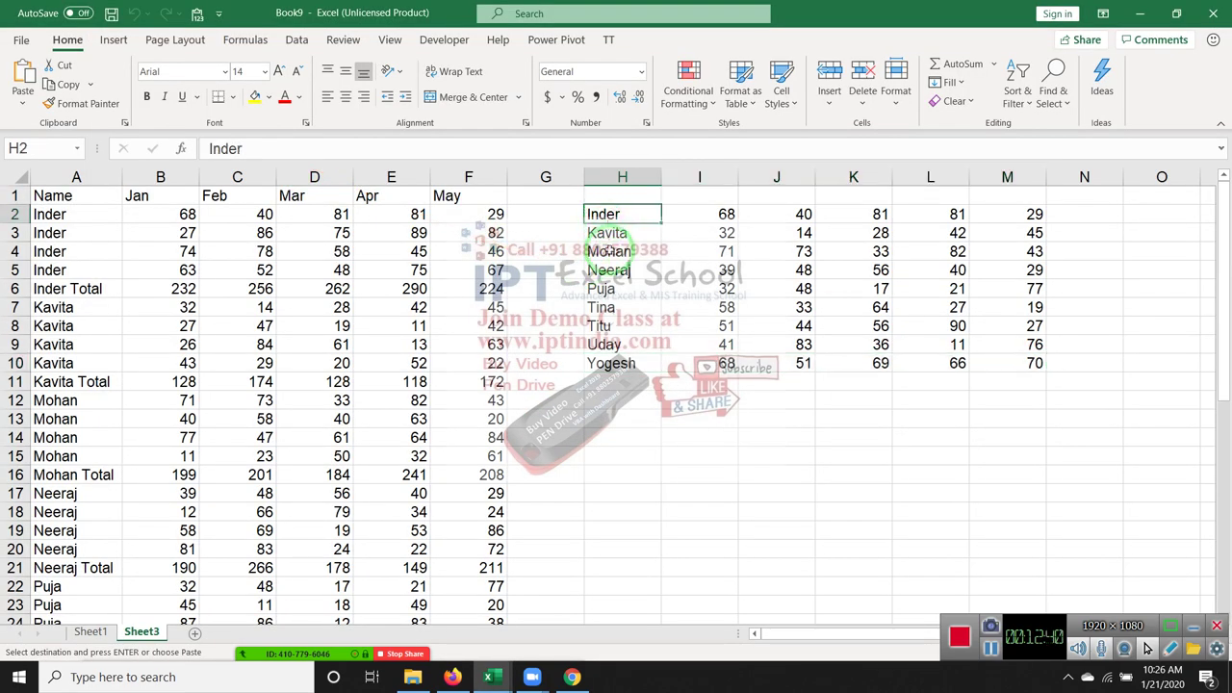
left_click(58, 272)
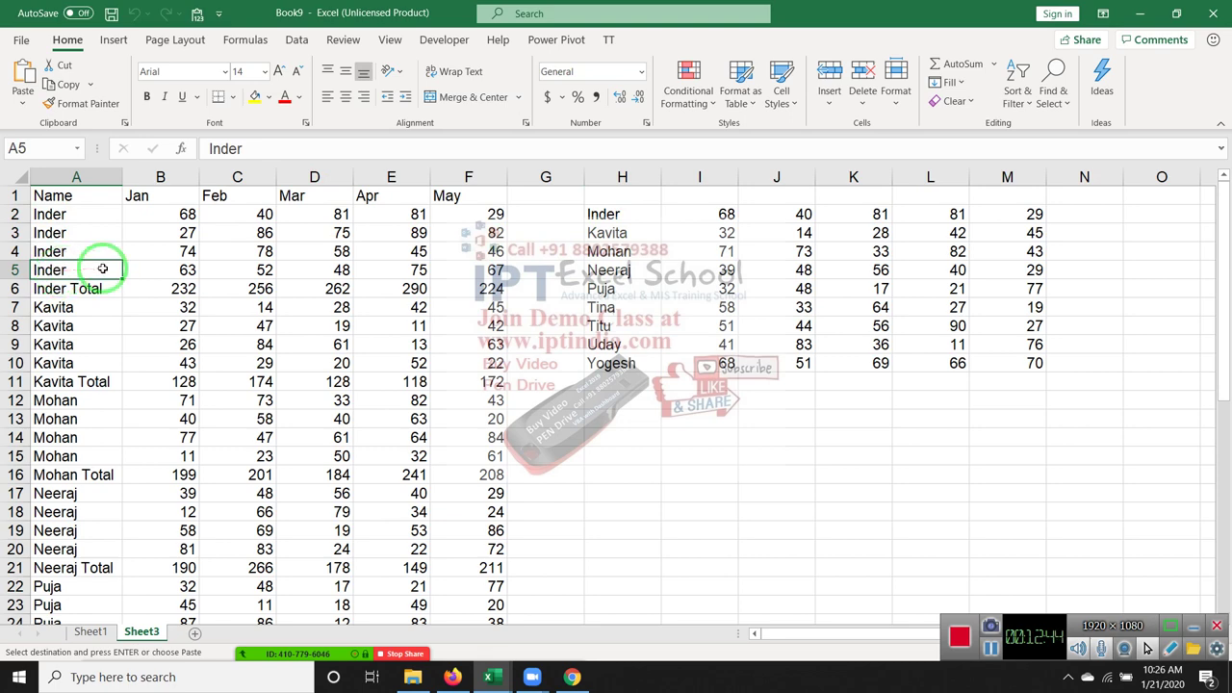
key("alt+Tab")
key("alt+Tab")
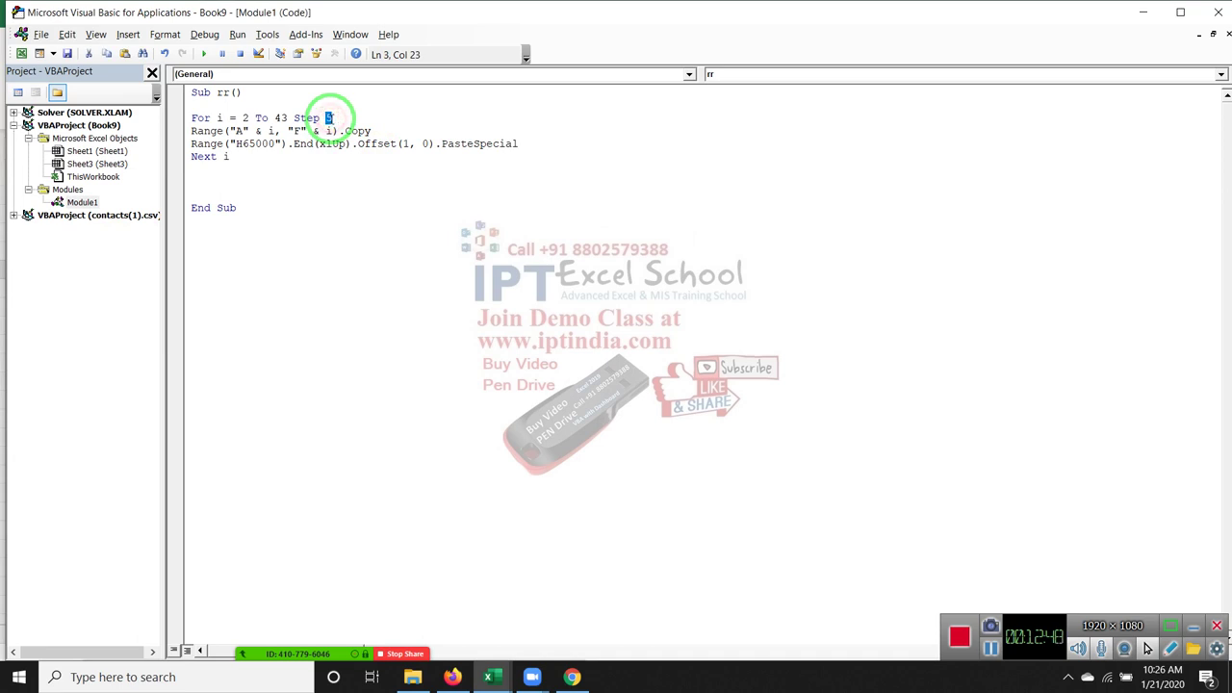
type("6")
left_click(333, 171)
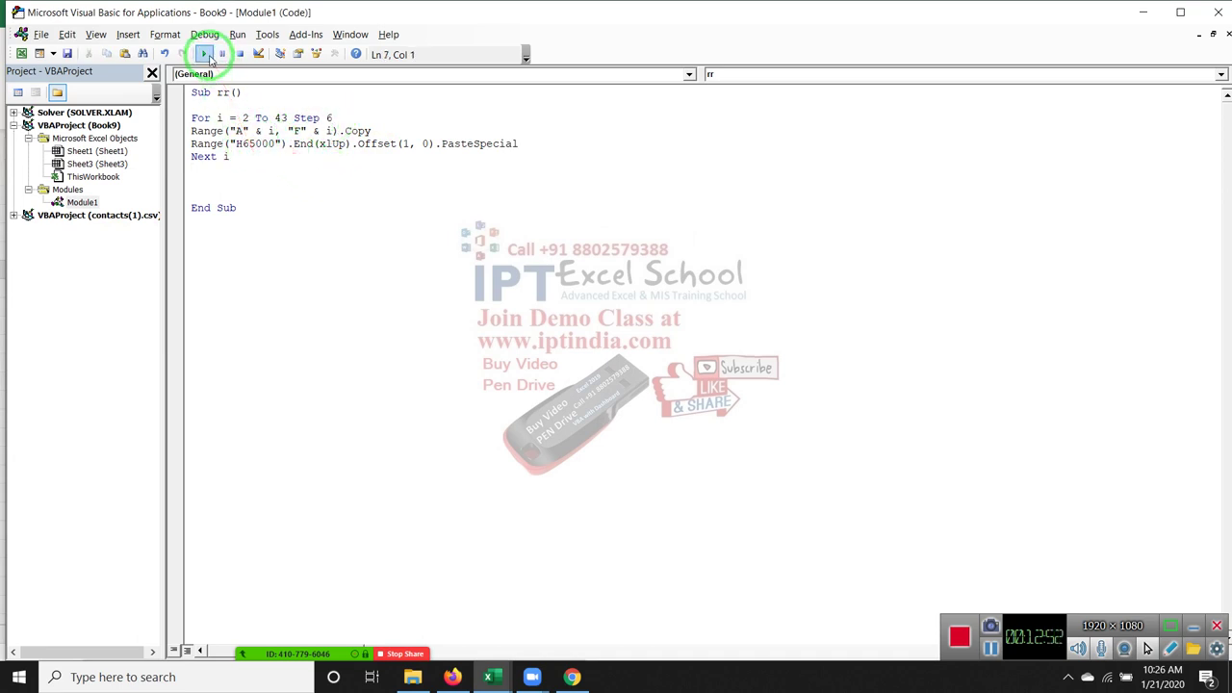
left_click(206, 55)
key("alt+Tab")
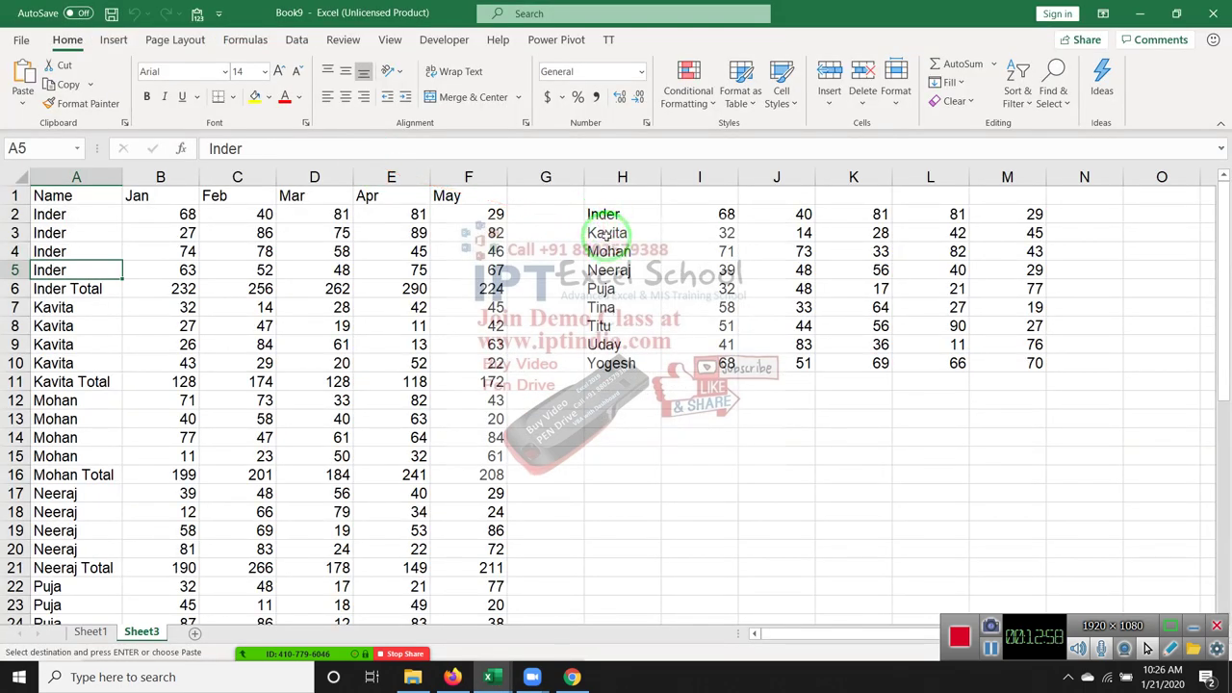
left_click(54, 214)
left_click_drag(52, 214, 476, 221)
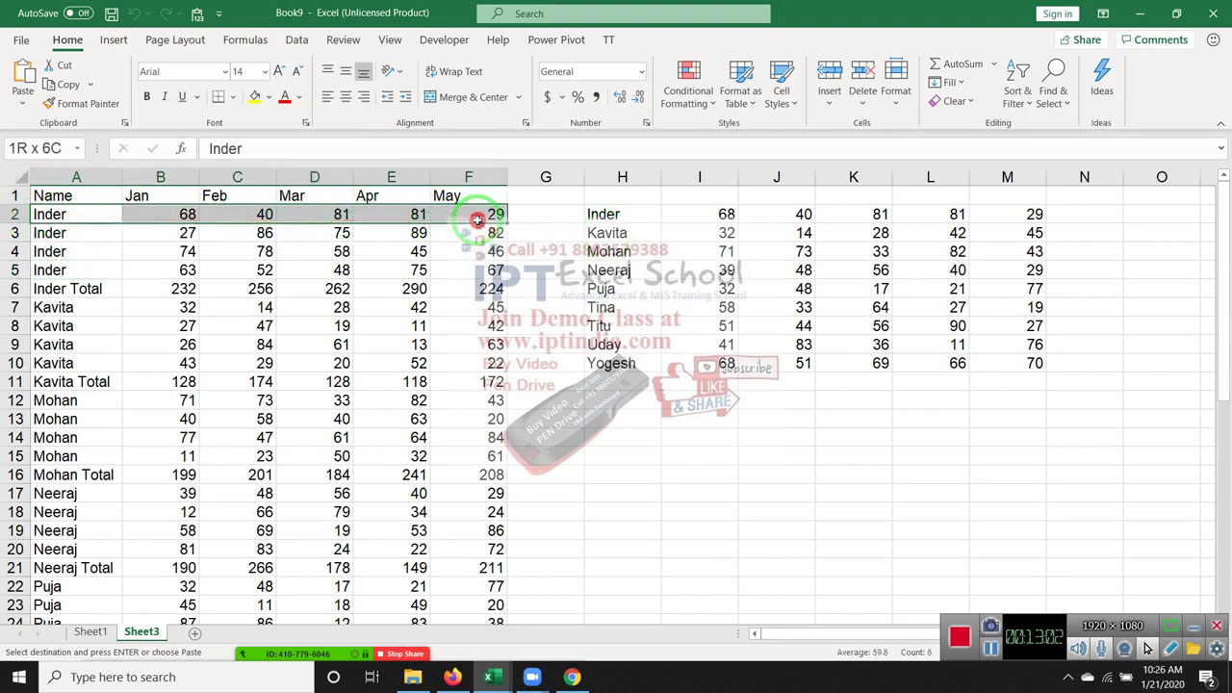
left_click_drag(72, 233, 75, 269)
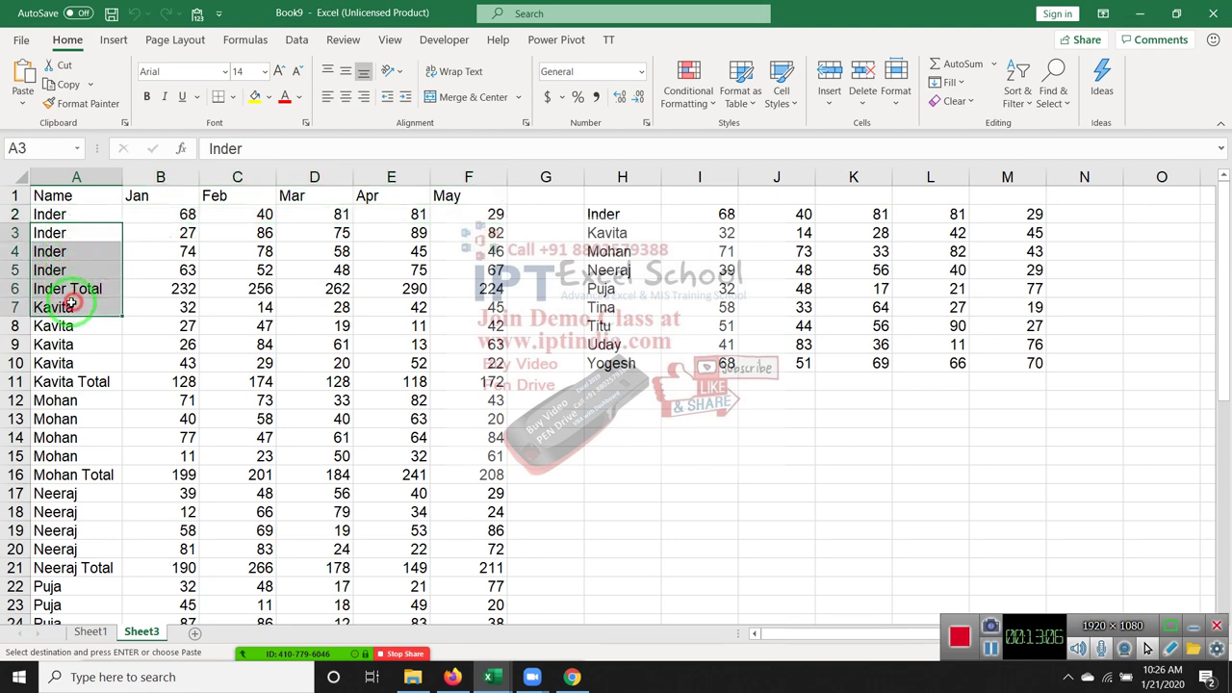
key("alt+Tab")
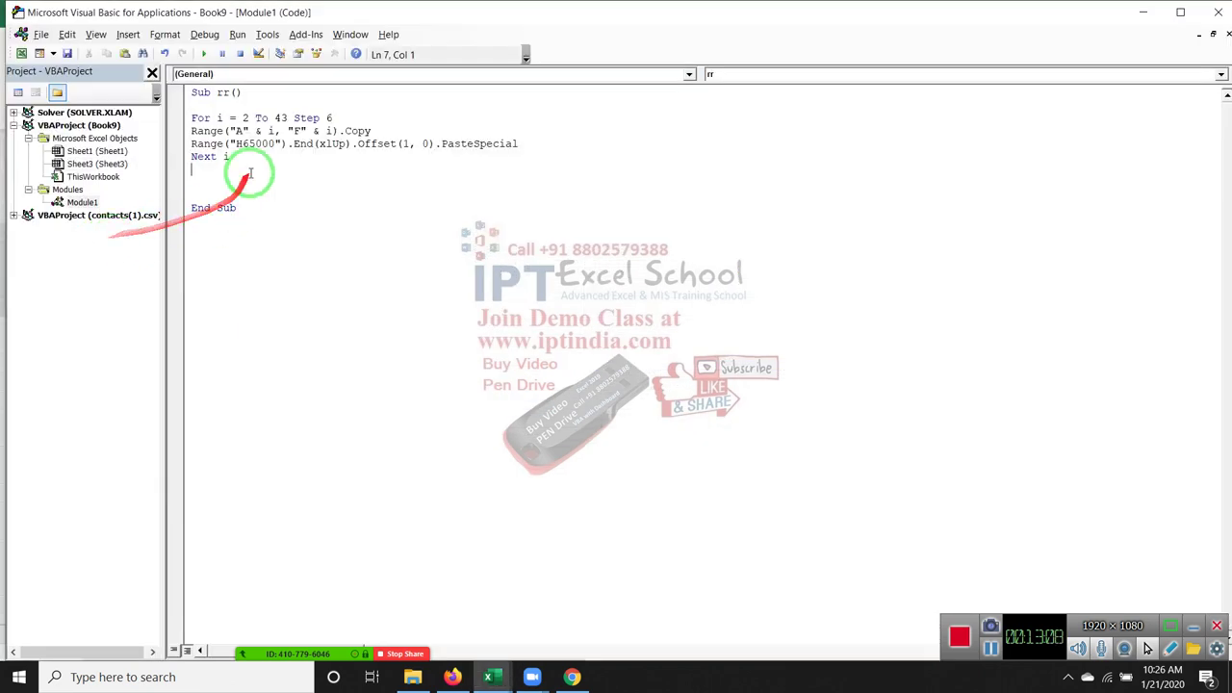
Delete the earlier results from columns H:M and undo the stray entry in F3
left_click(327, 179)
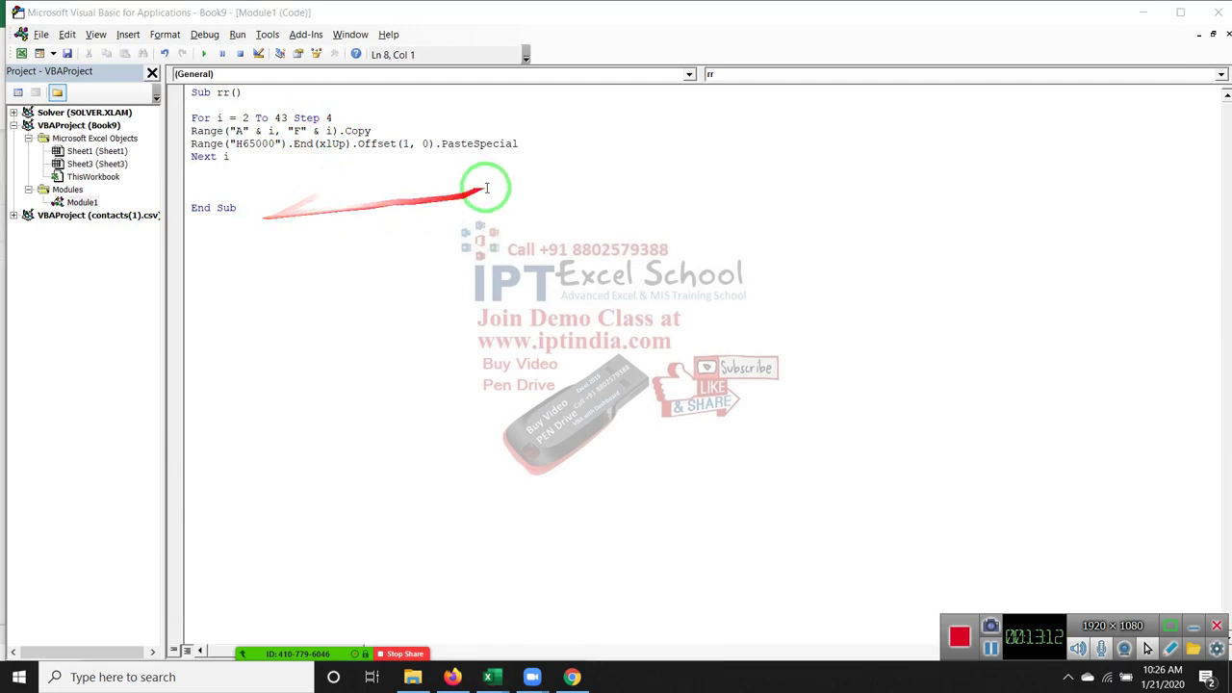
key("alt+Tab")
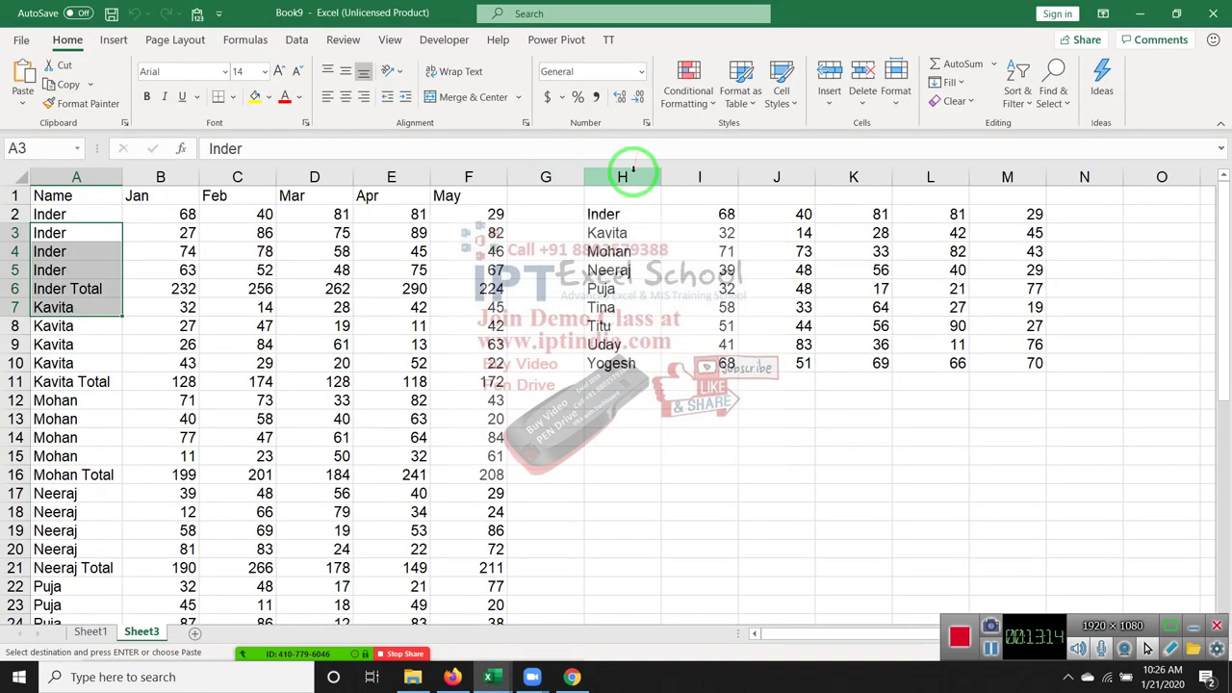
left_click_drag(661, 177, 1007, 178)
key("Delete")
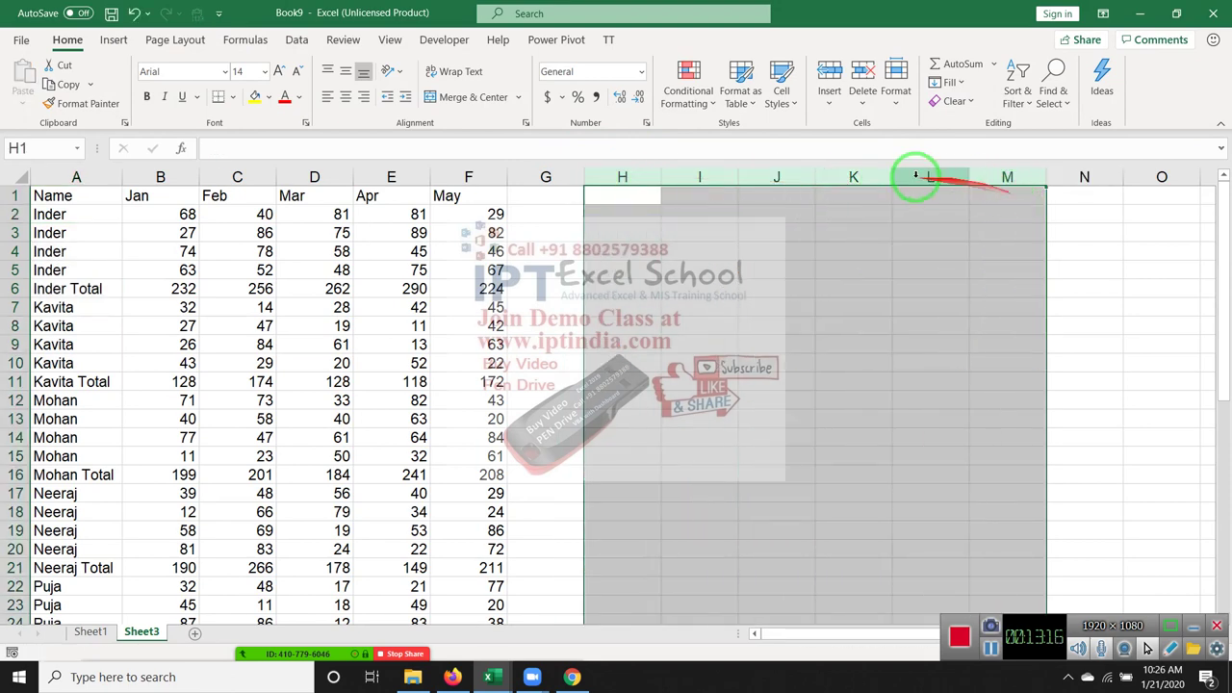
left_click(438, 239)
type("z")
left_click(304, 228)
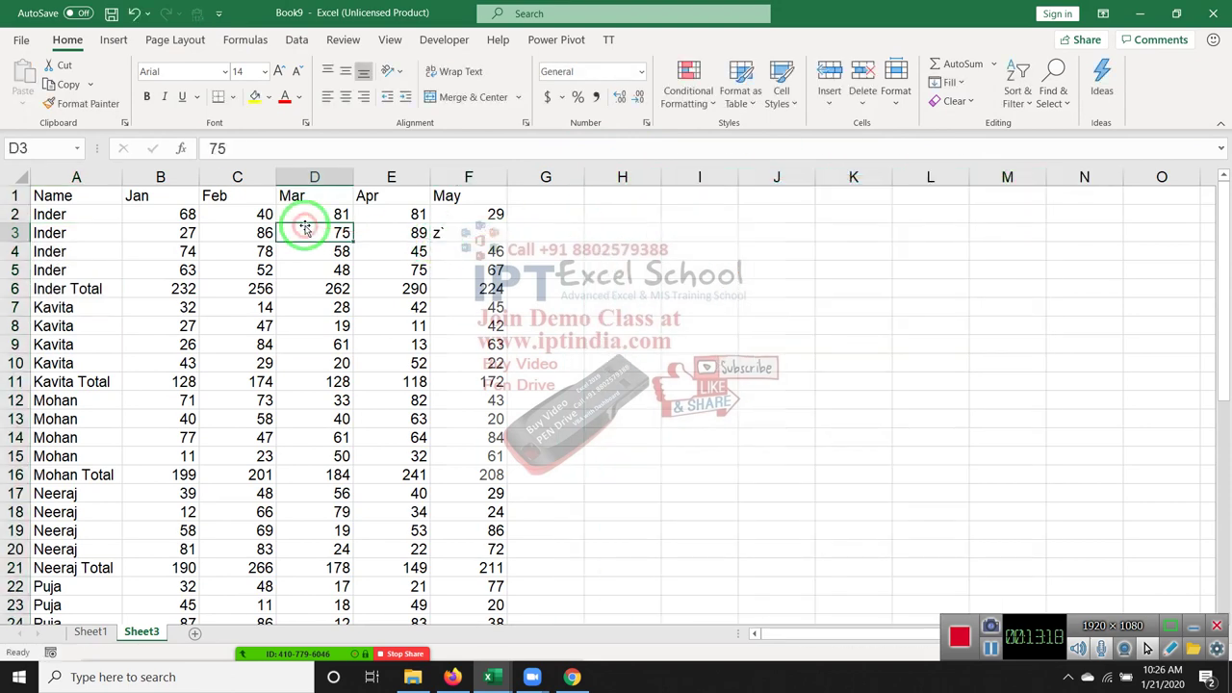
key("ctrl+z")
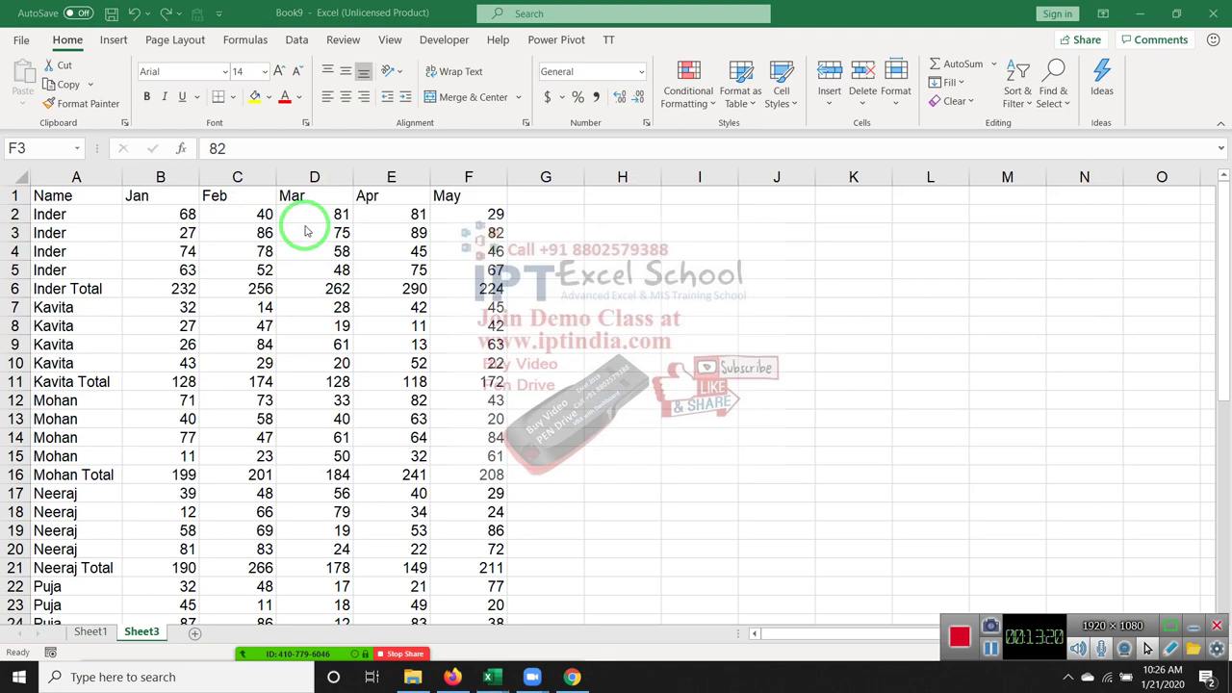
key("alt+Tab")
left_click(302, 220)
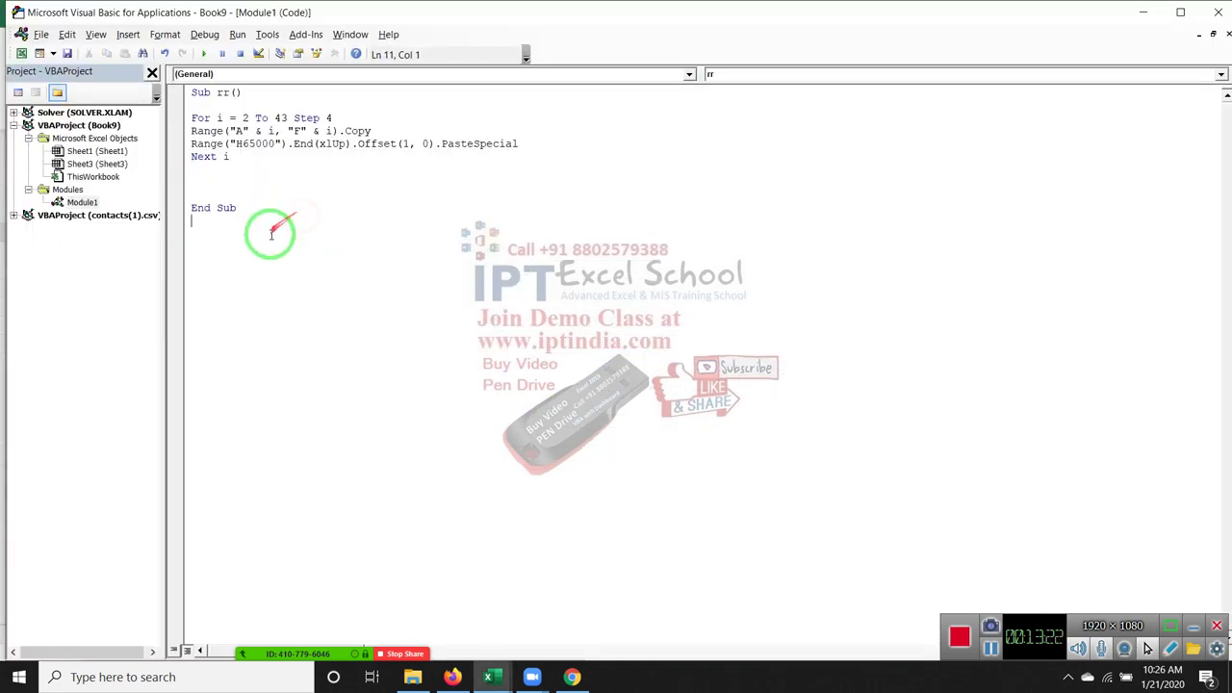
Change the loop start to For i = 1 and run rr
left_click(253, 168)
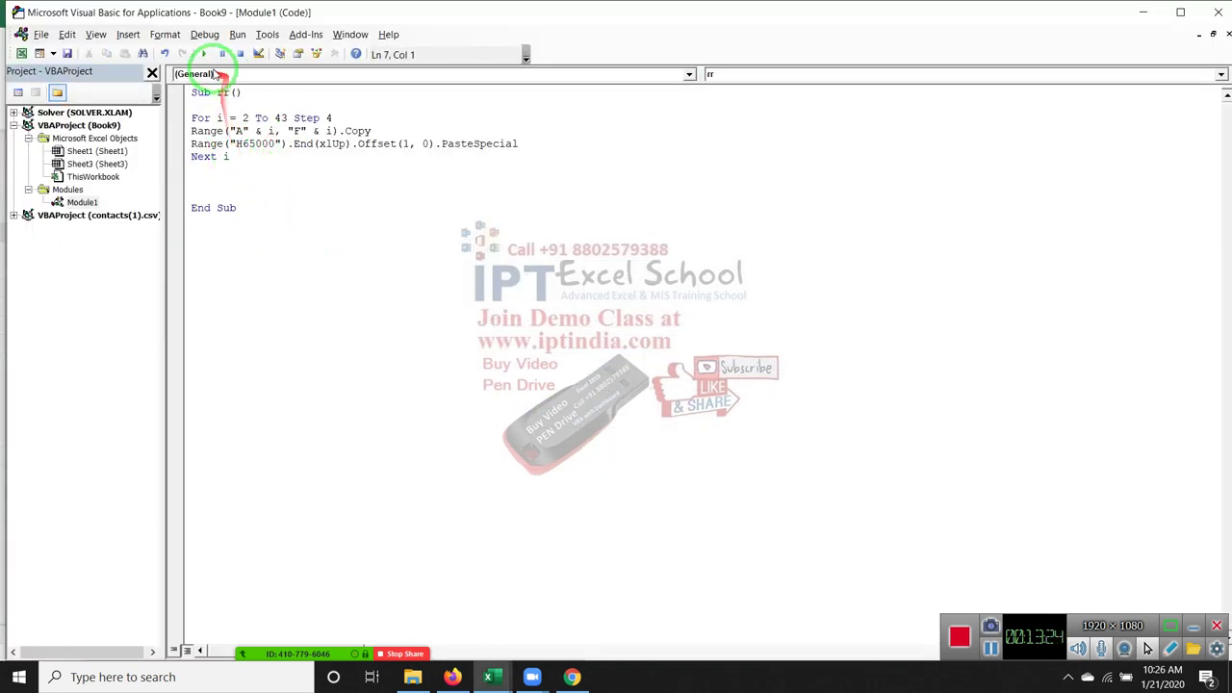
double_click(246, 117)
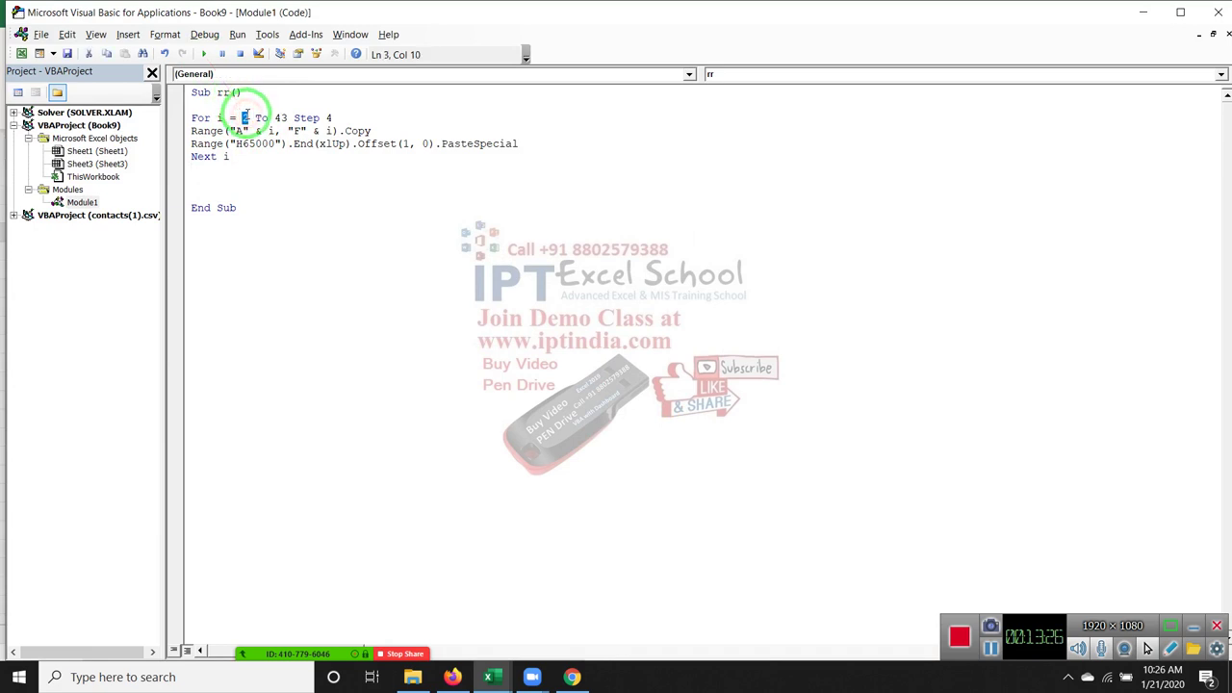
type("1")
left_click(268, 156)
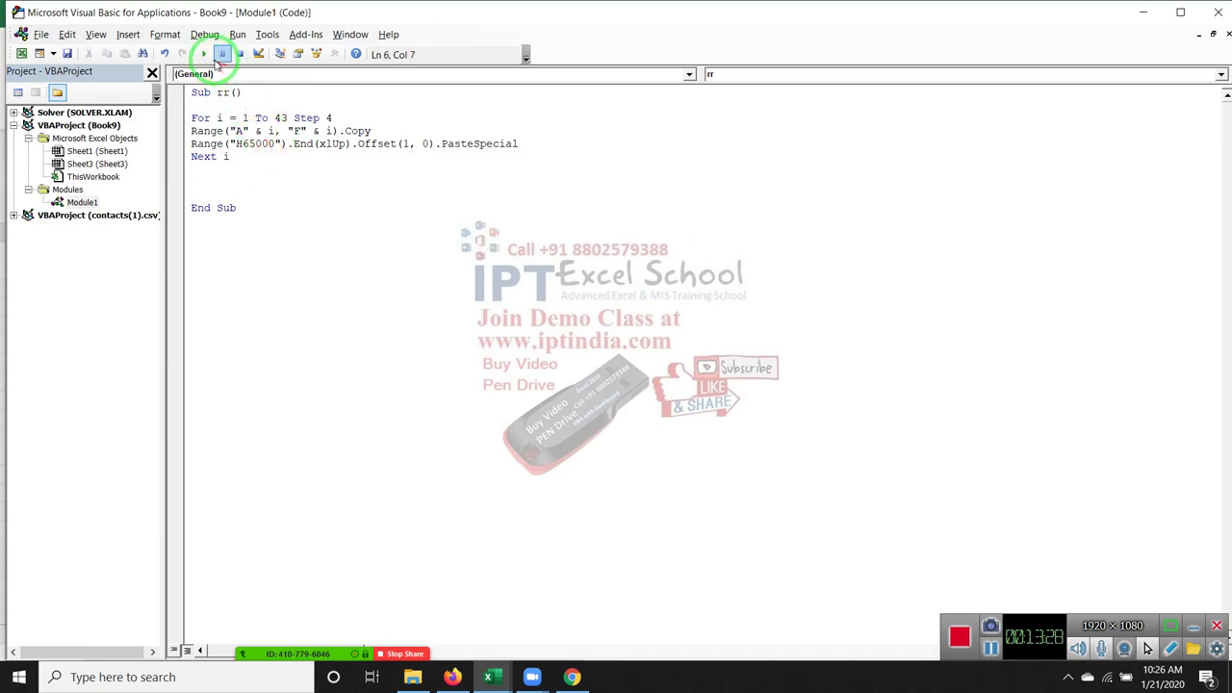
left_click(204, 55)
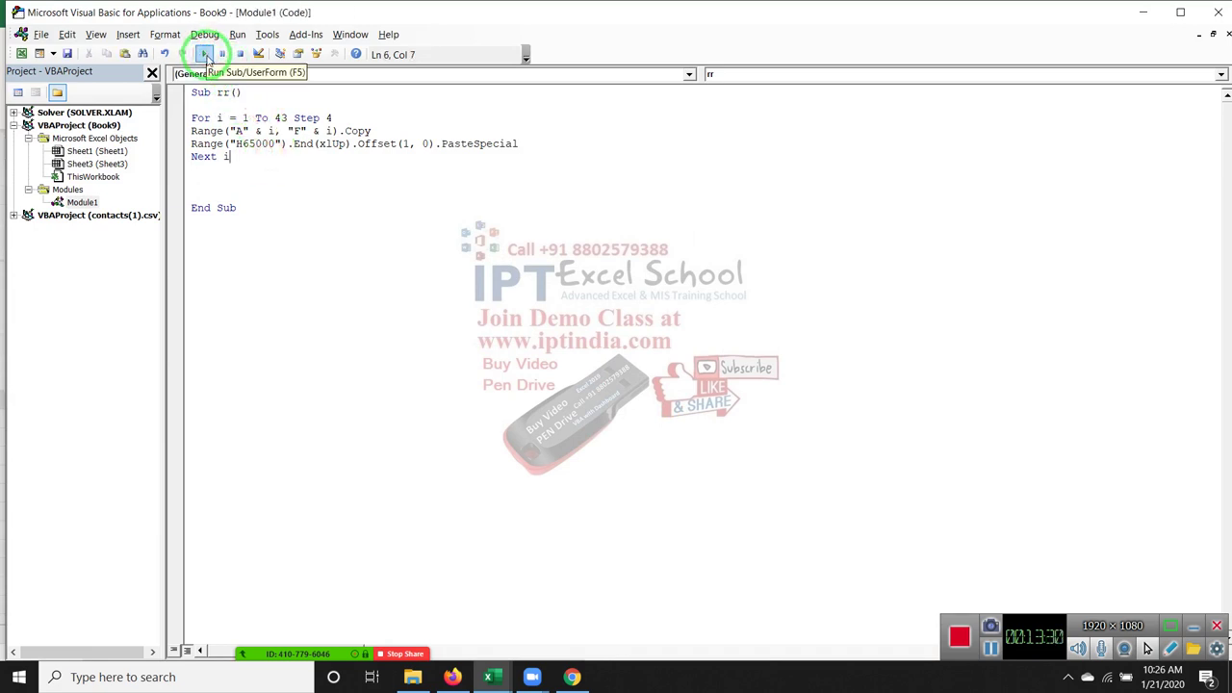
key("alt+Tab")
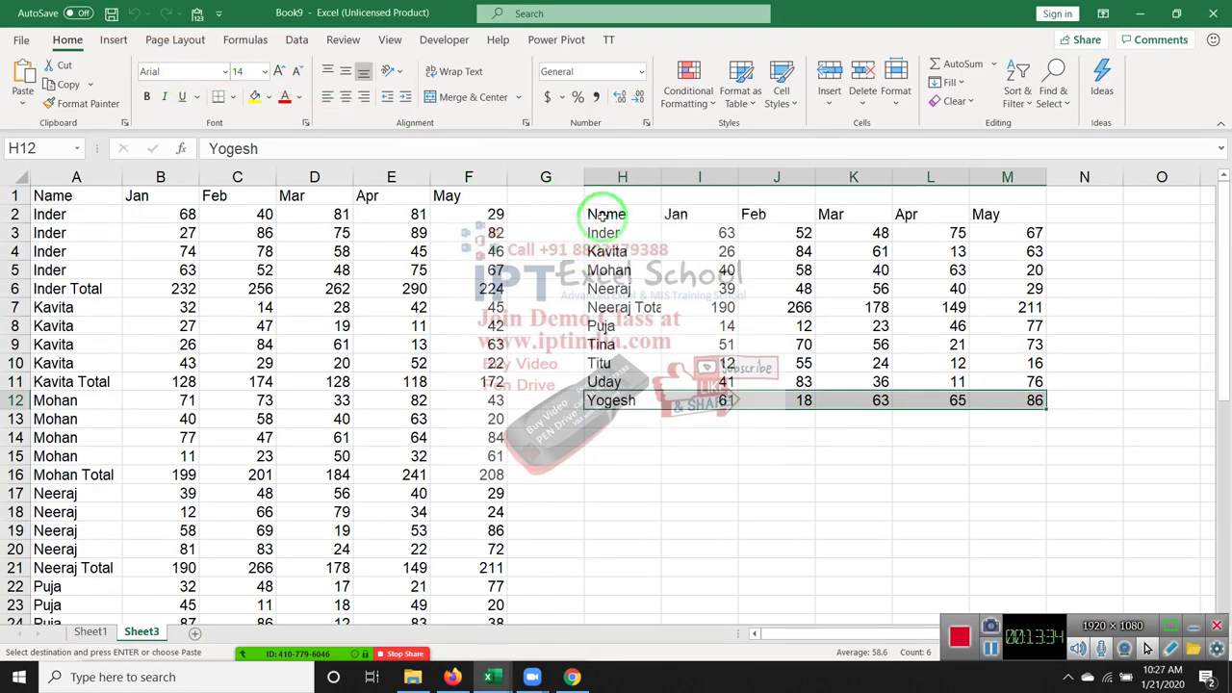
Check that H2 holds the Name header and trace the every-fourth source rows from A1 down
left_click(600, 217)
left_click(603, 233)
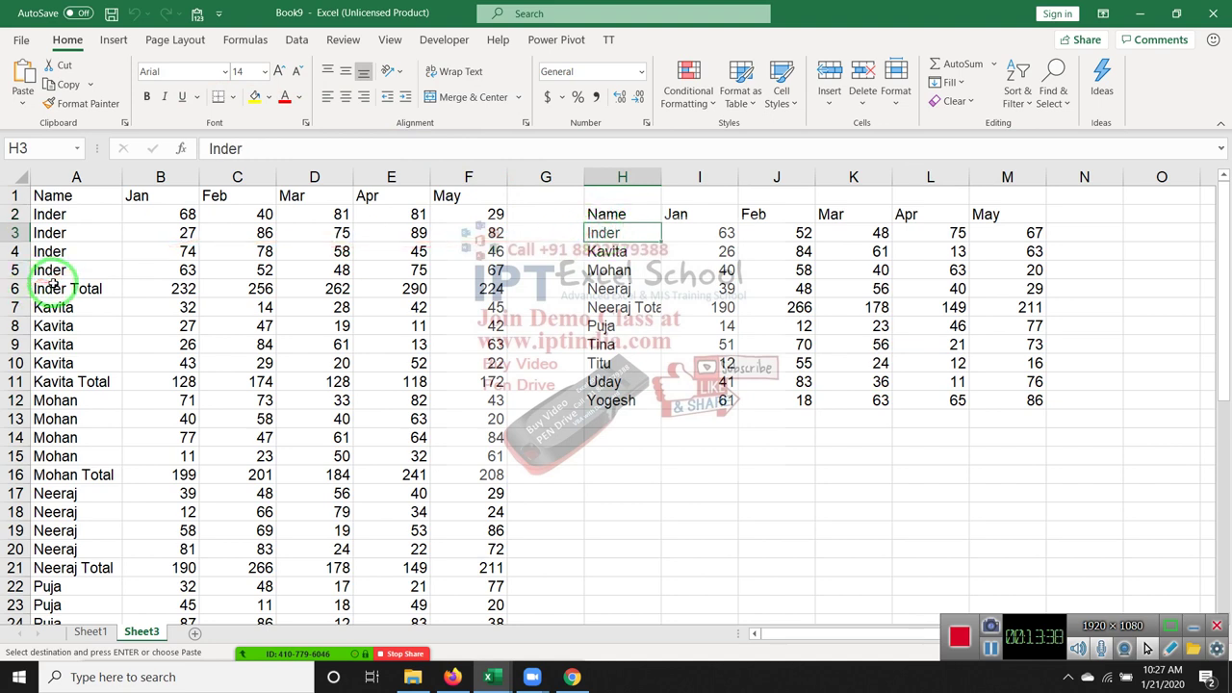
left_click(54, 196)
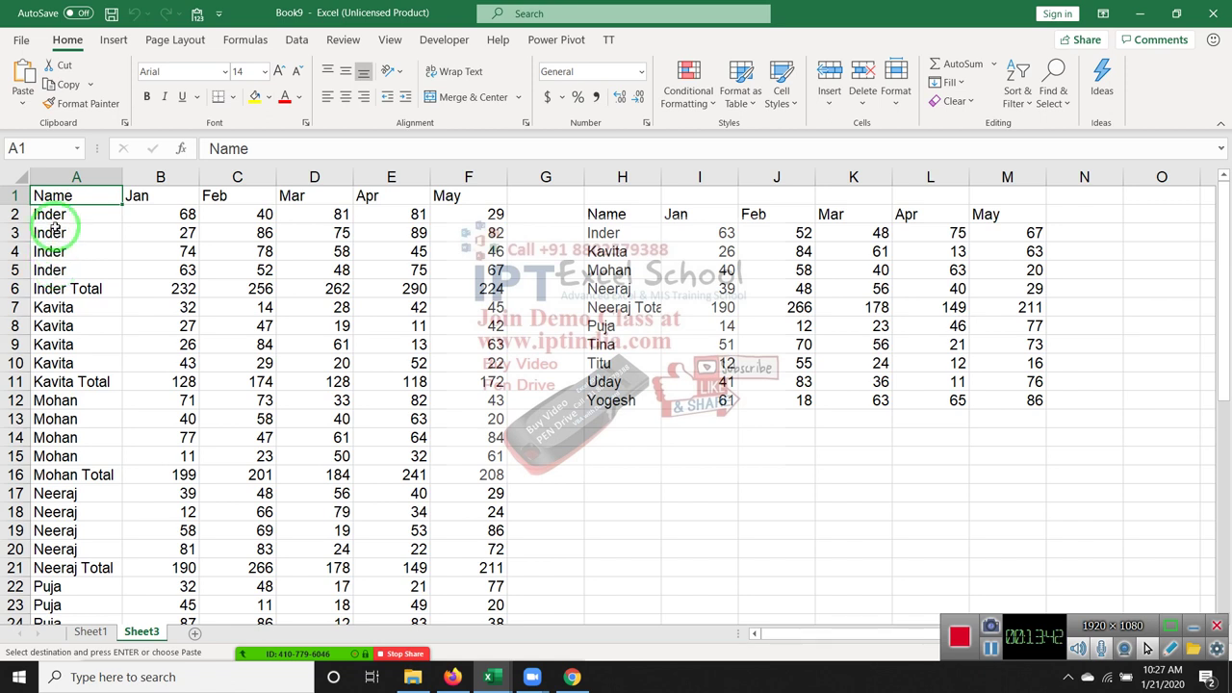
left_click(58, 218)
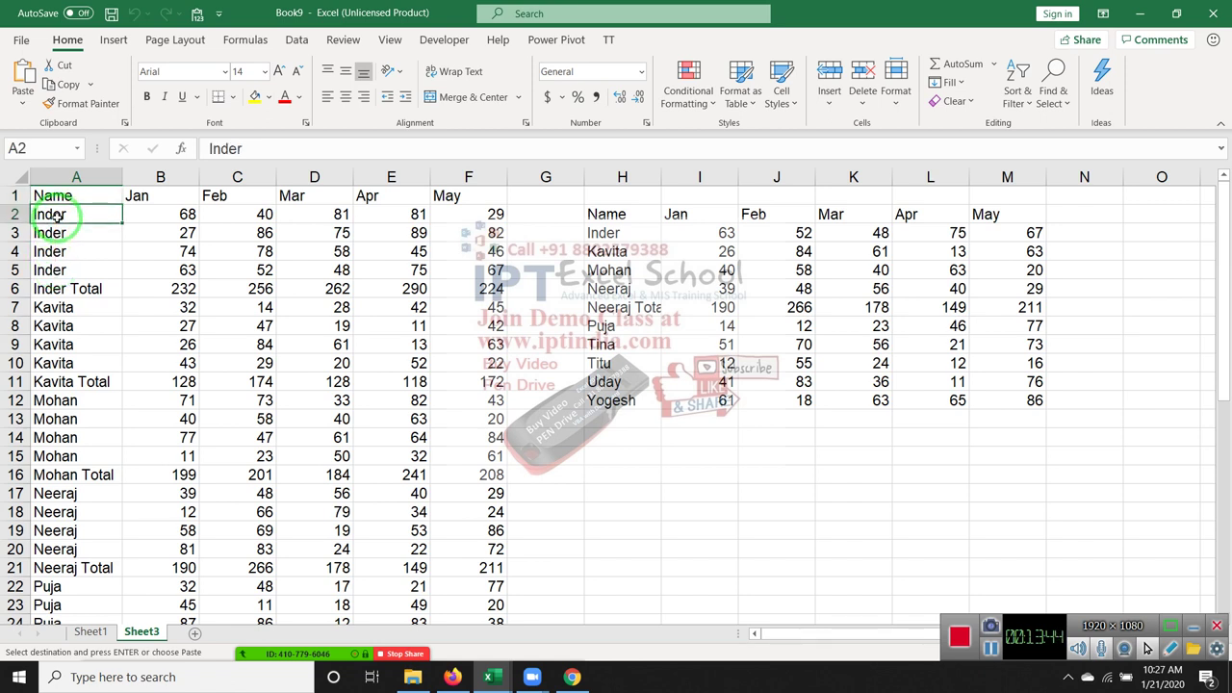
key("Down")
key("Down")
key("Down")
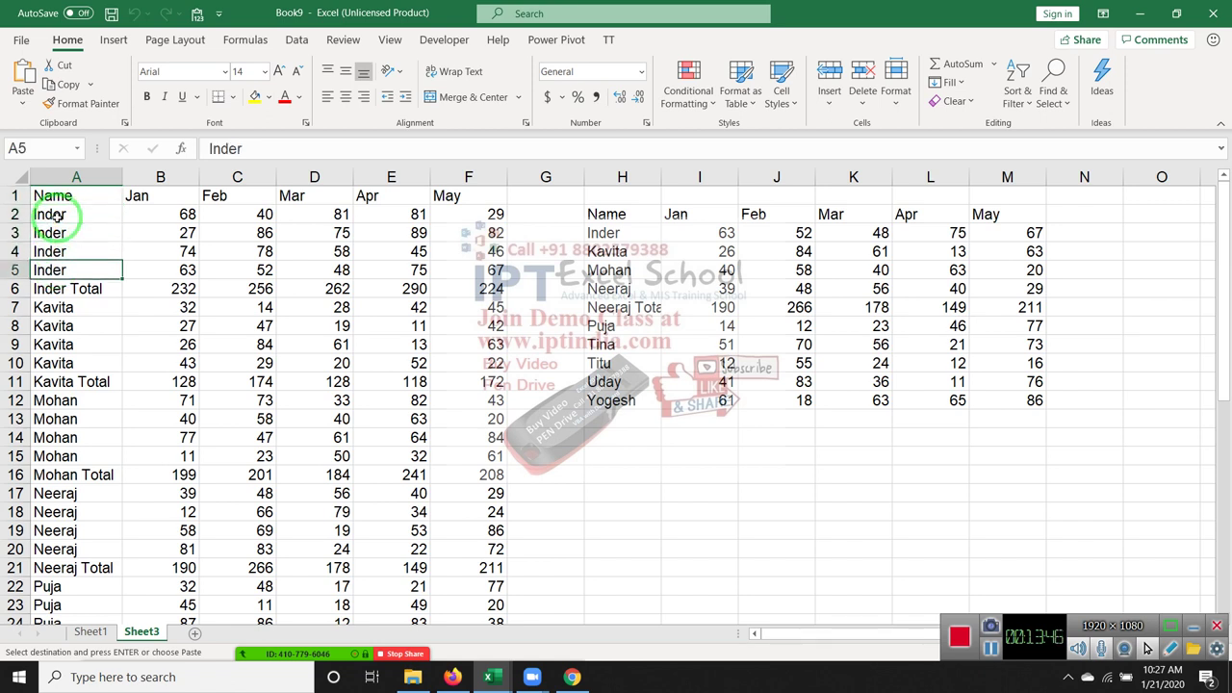
key("Down")
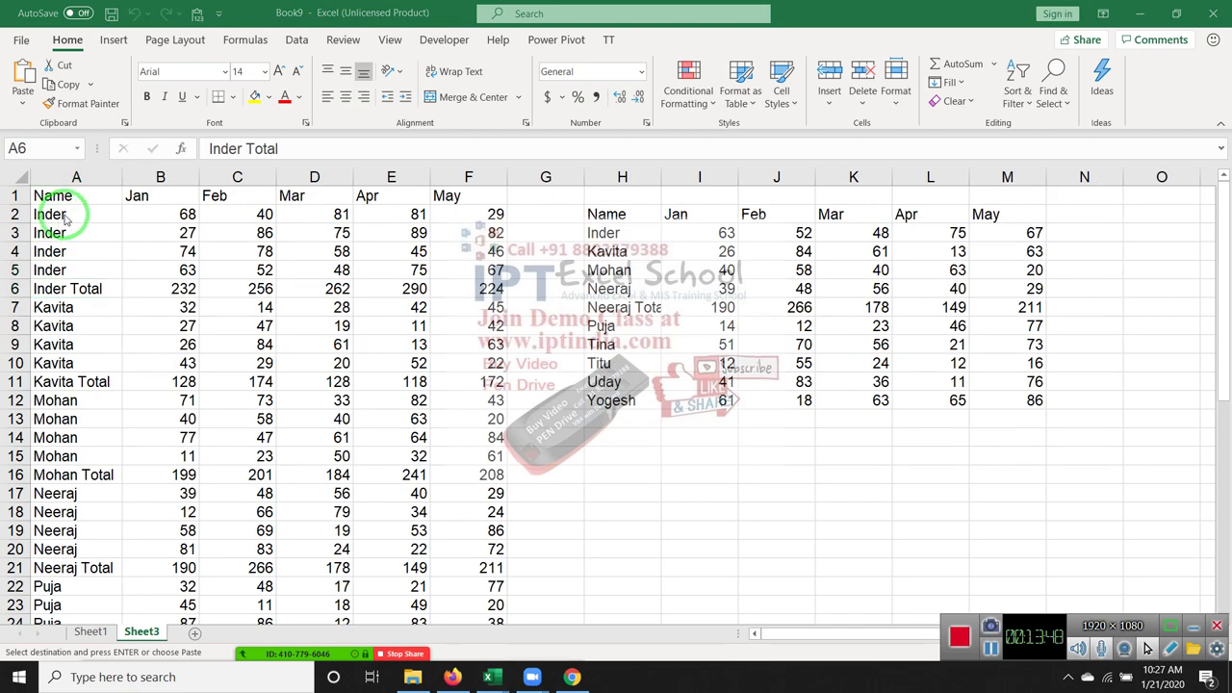
key("alt+Tab")
Change the loop step to 5 and clear the previous results from columns H:M
double_click(329, 117)
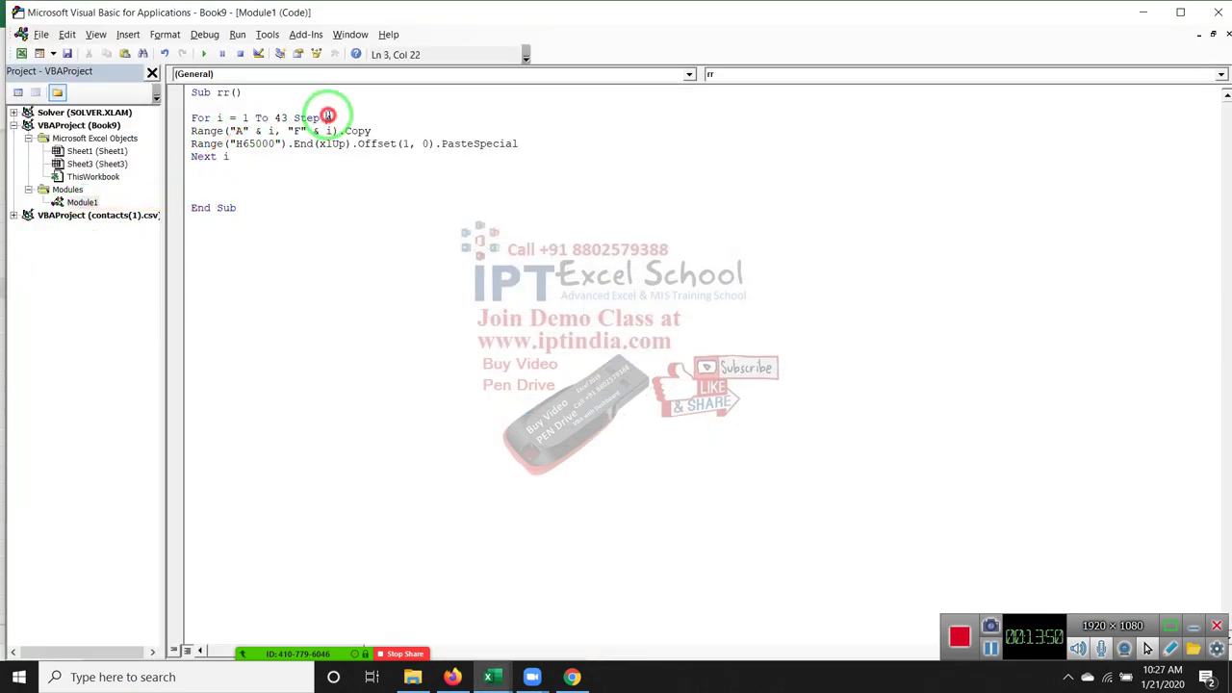
type("5")
left_click(359, 179)
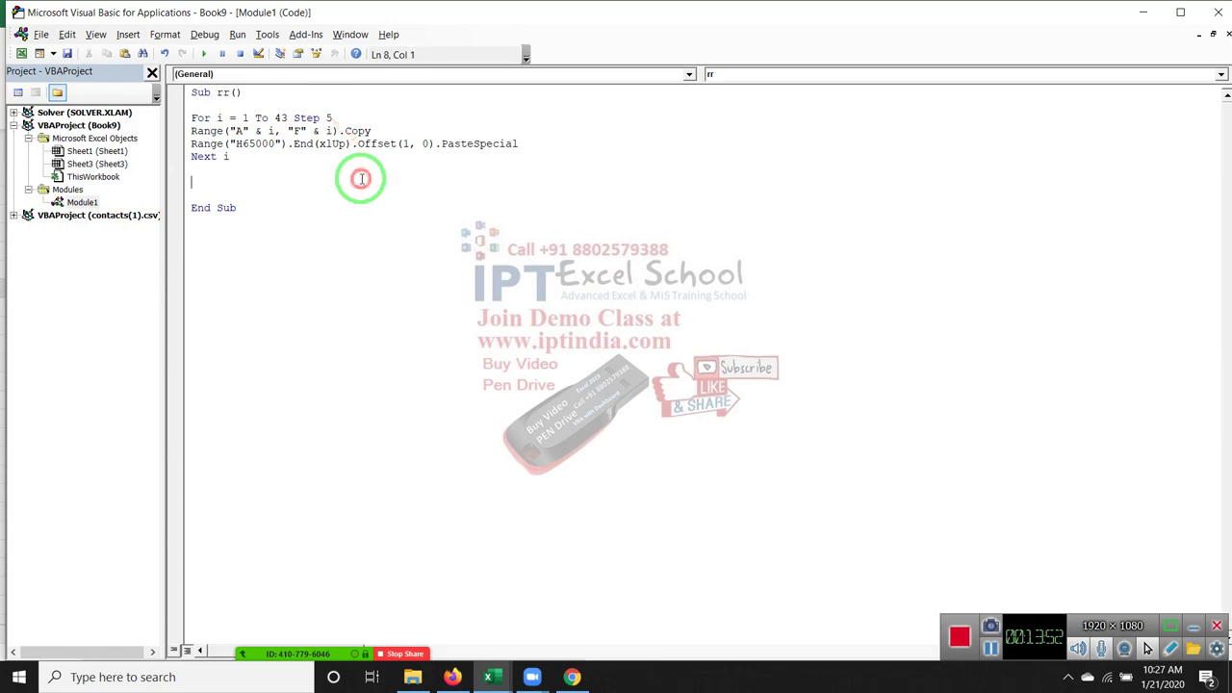
key("alt+Tab")
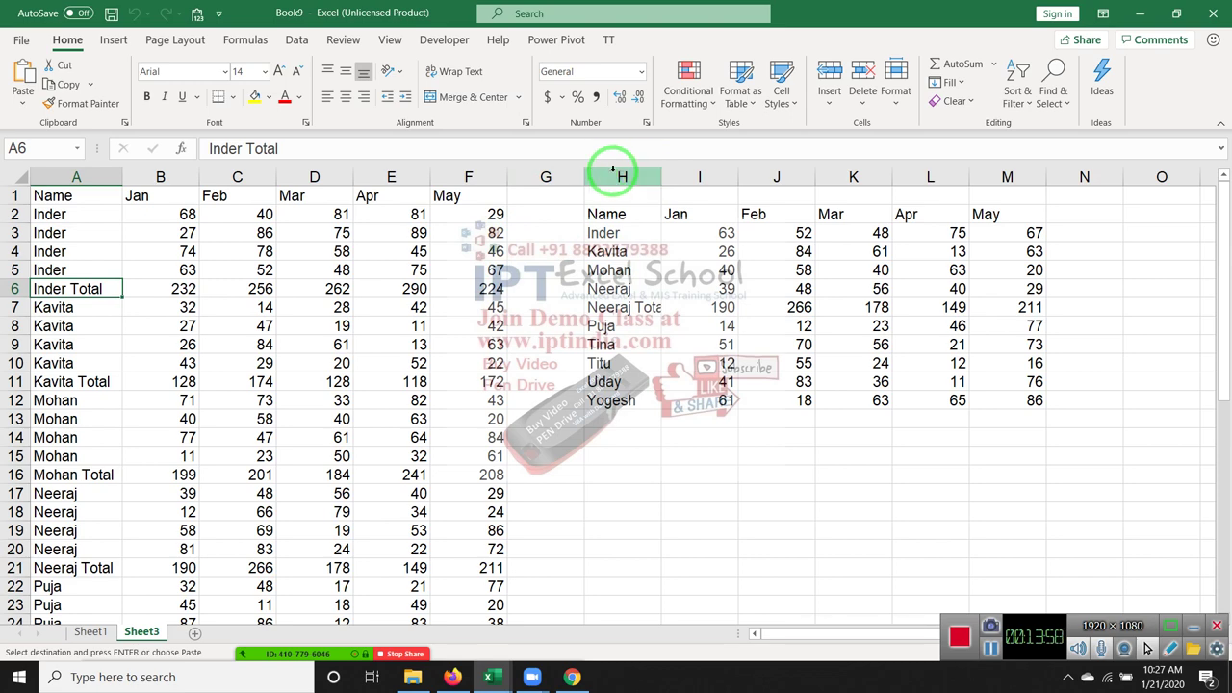
left_click_drag(641, 171, 1018, 221)
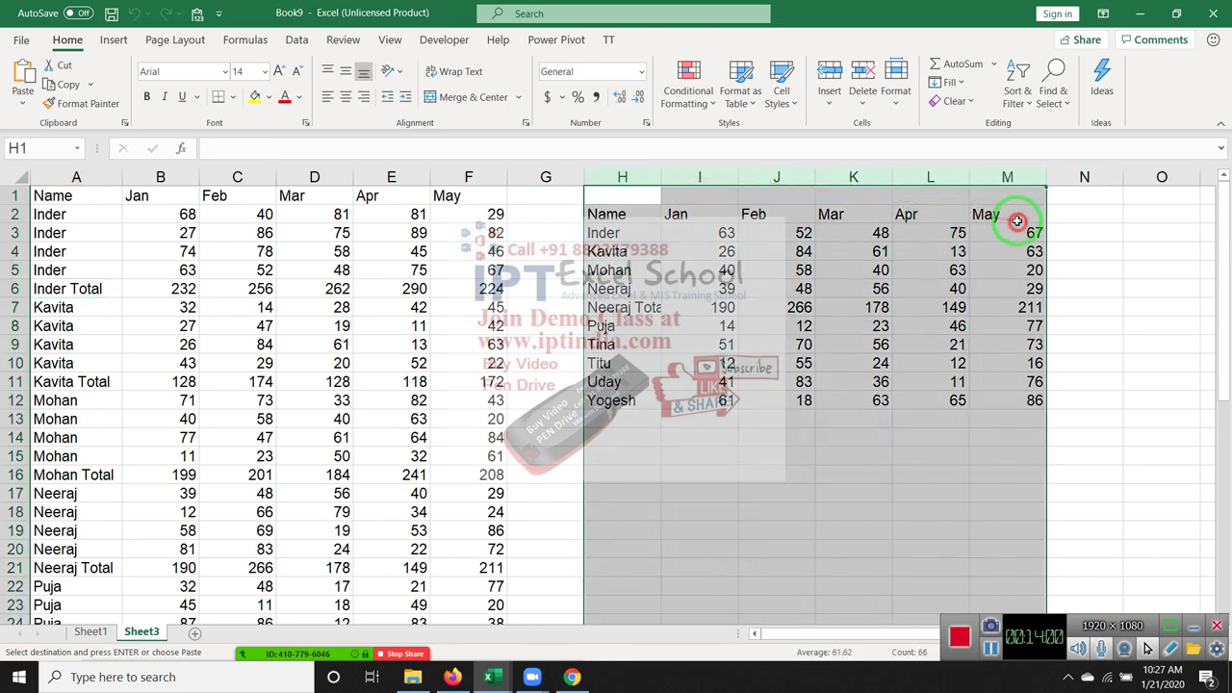
key("Delete")
left_click(438, 219)
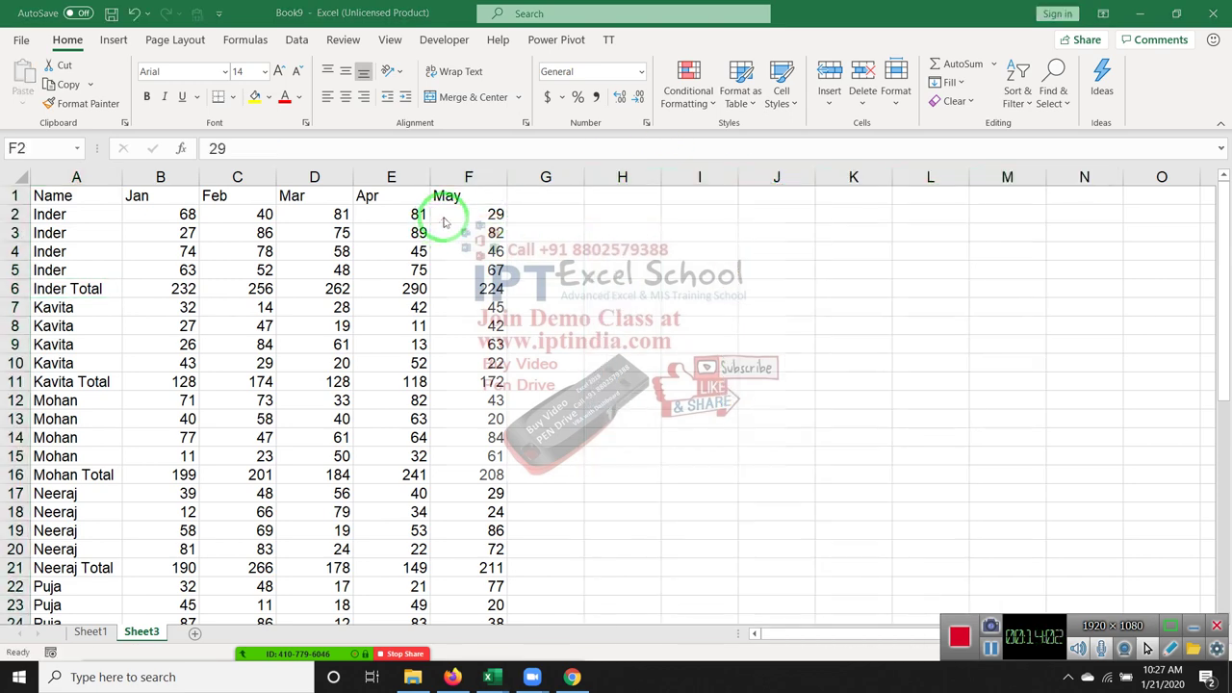
key("alt+Tab")
Rerun rr to refill H2:M10 with the header and every fifth row
left_click(309, 183)
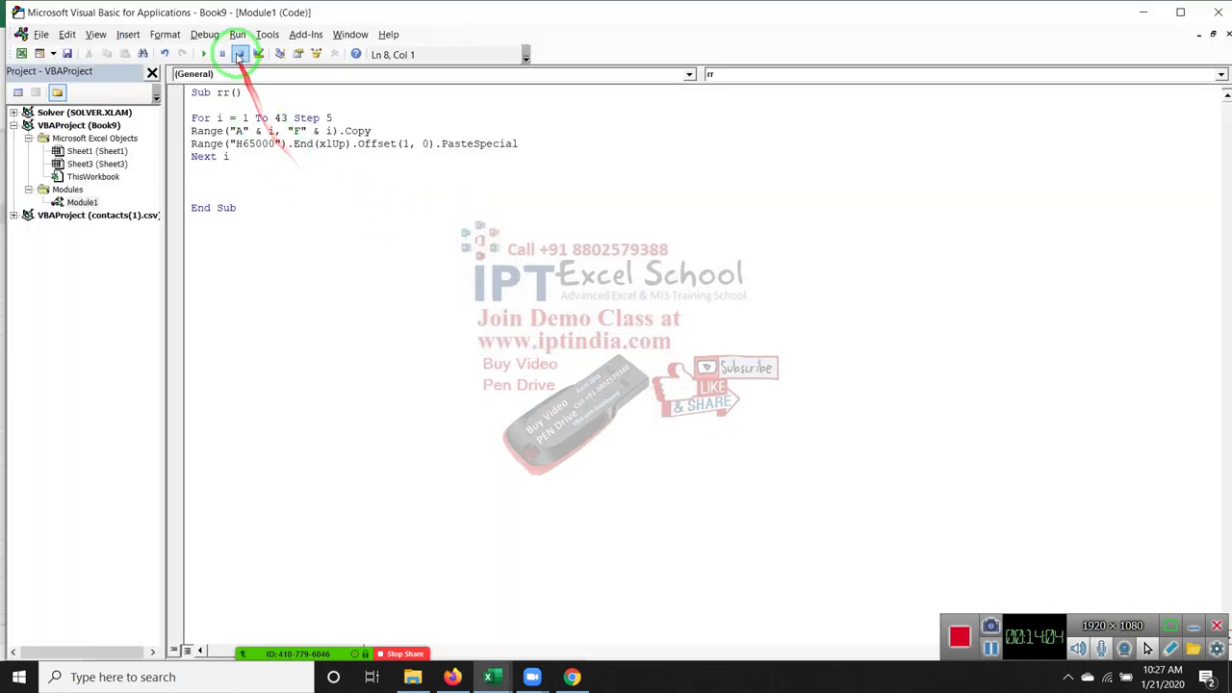
left_click(204, 54)
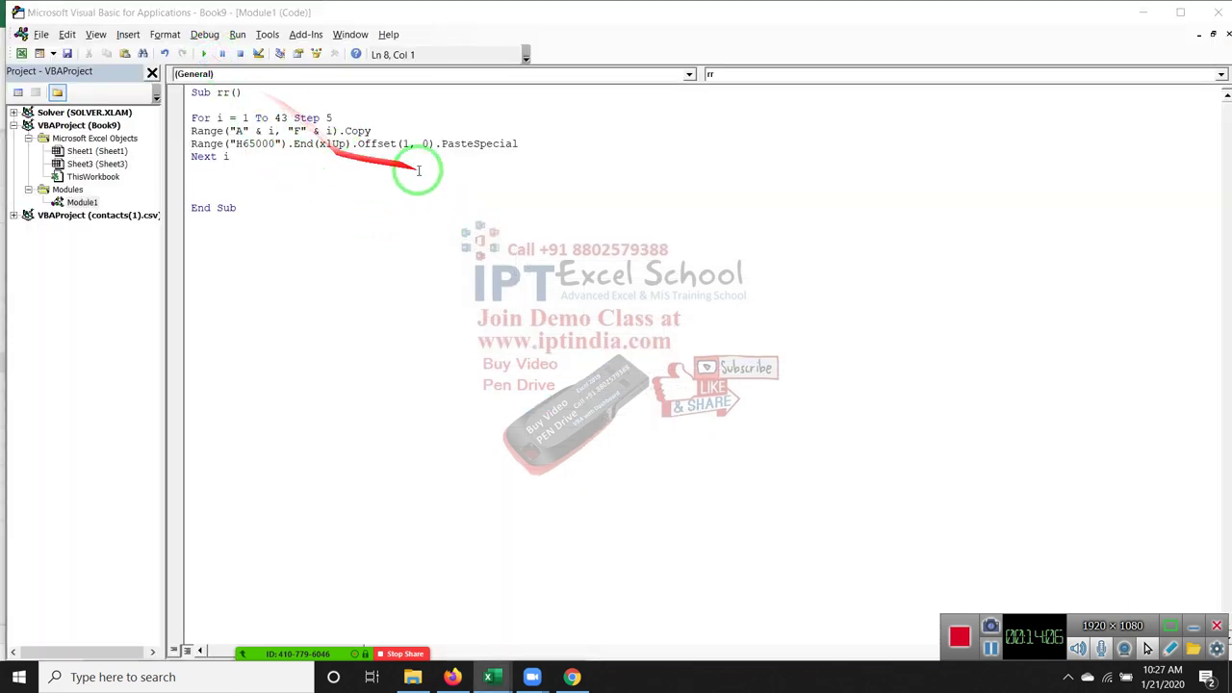
key("alt+Tab")
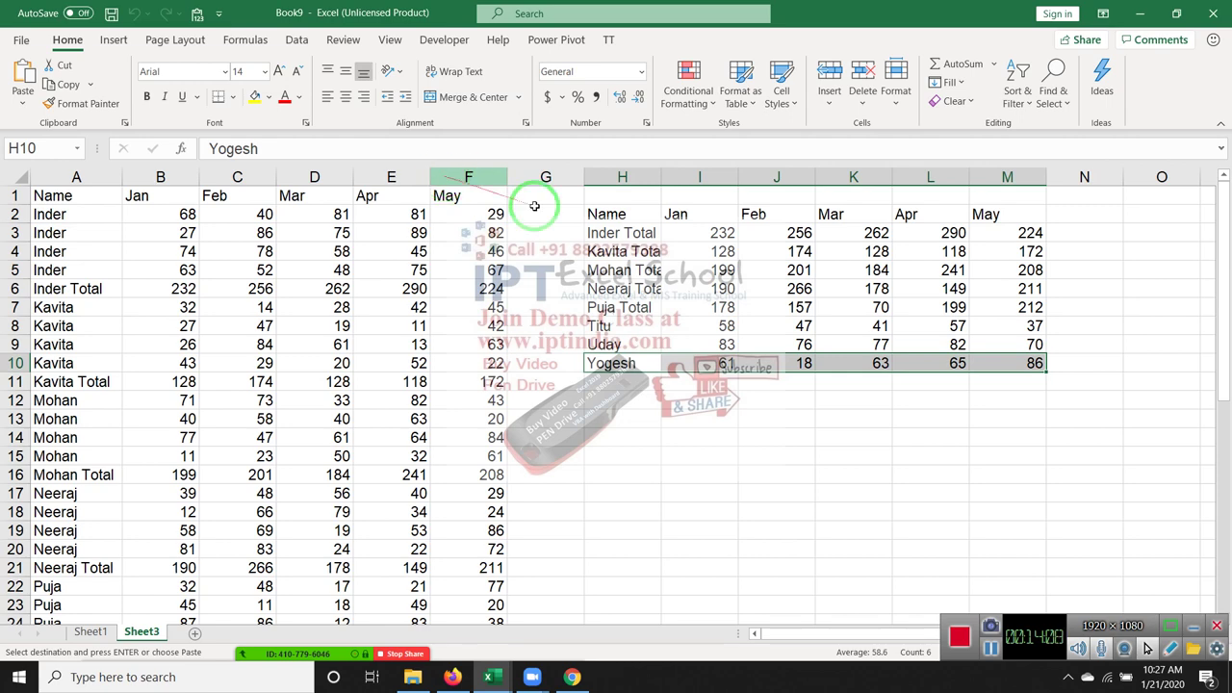
Autofit column H and check the copied rows Inder Total through Puja Total and Titu
double_click(661, 177)
left_click(638, 232)
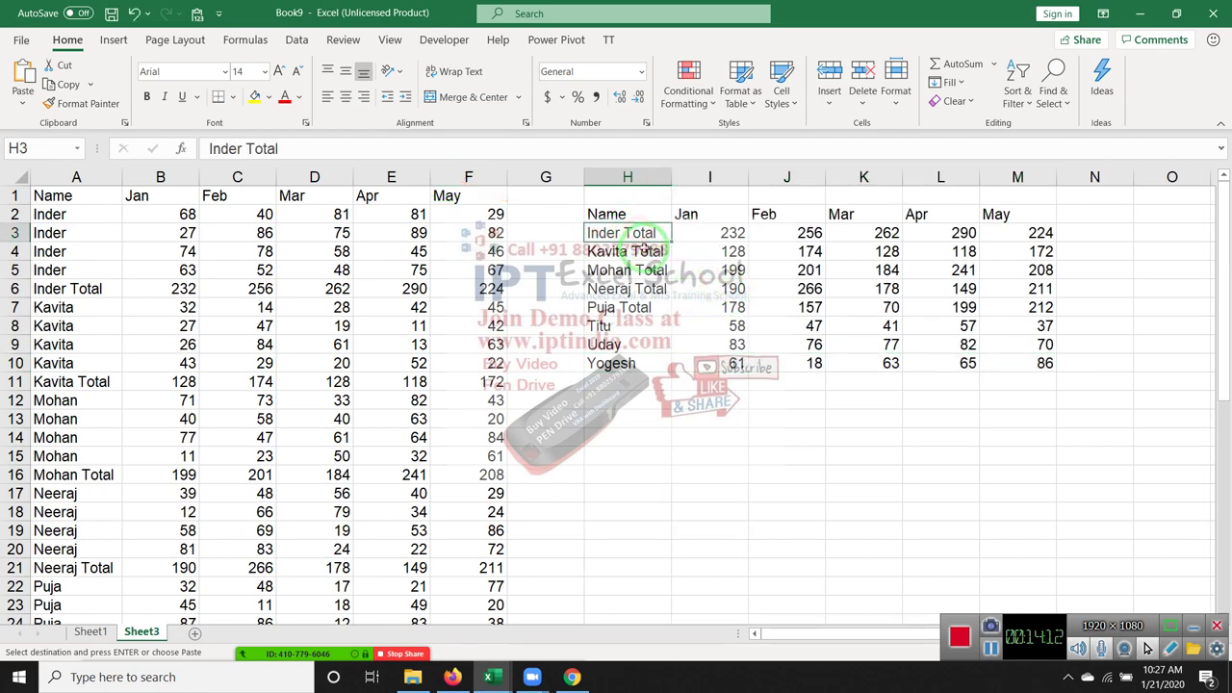
left_click(641, 251)
left_click(645, 269)
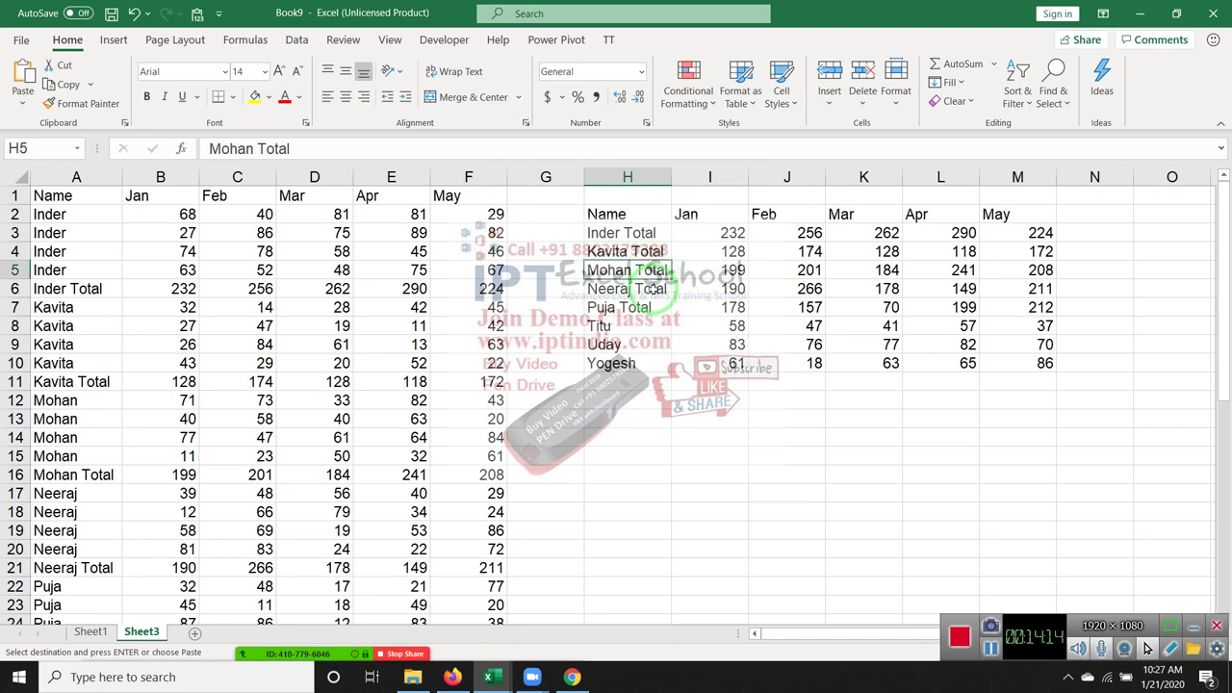
left_click(652, 289)
left_click(648, 307)
left_click(644, 328)
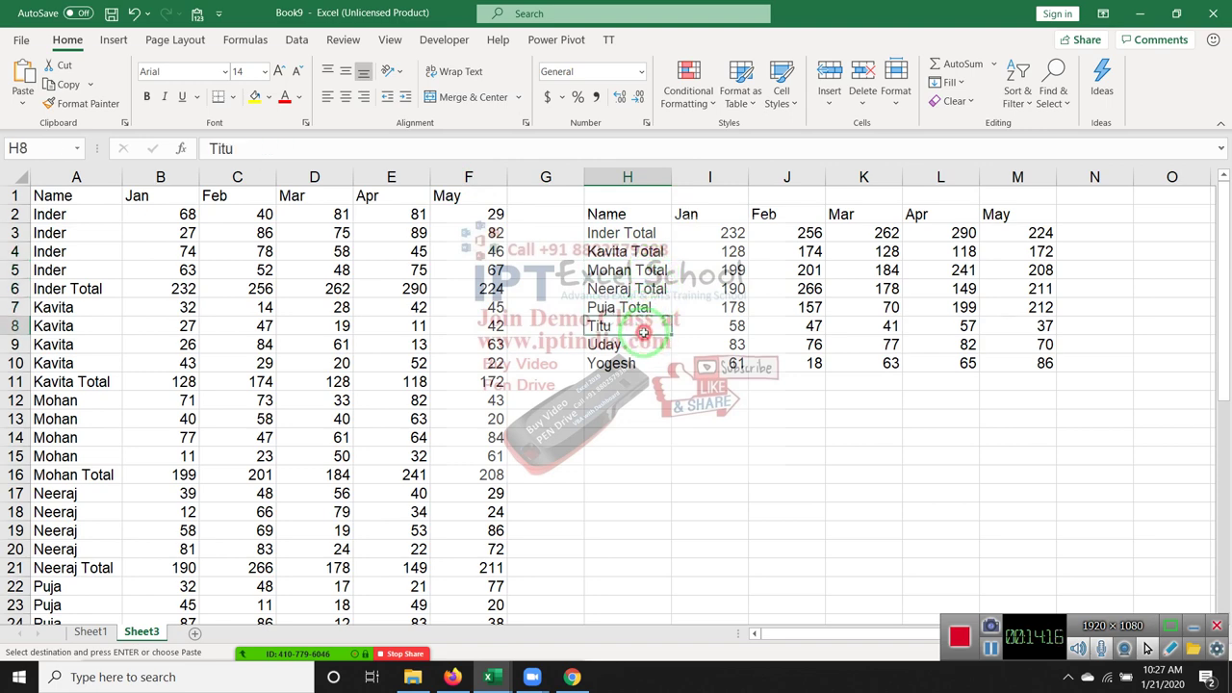
left_click_drag(644, 329, 643, 363)
scroll(253, 398, "down", 2)
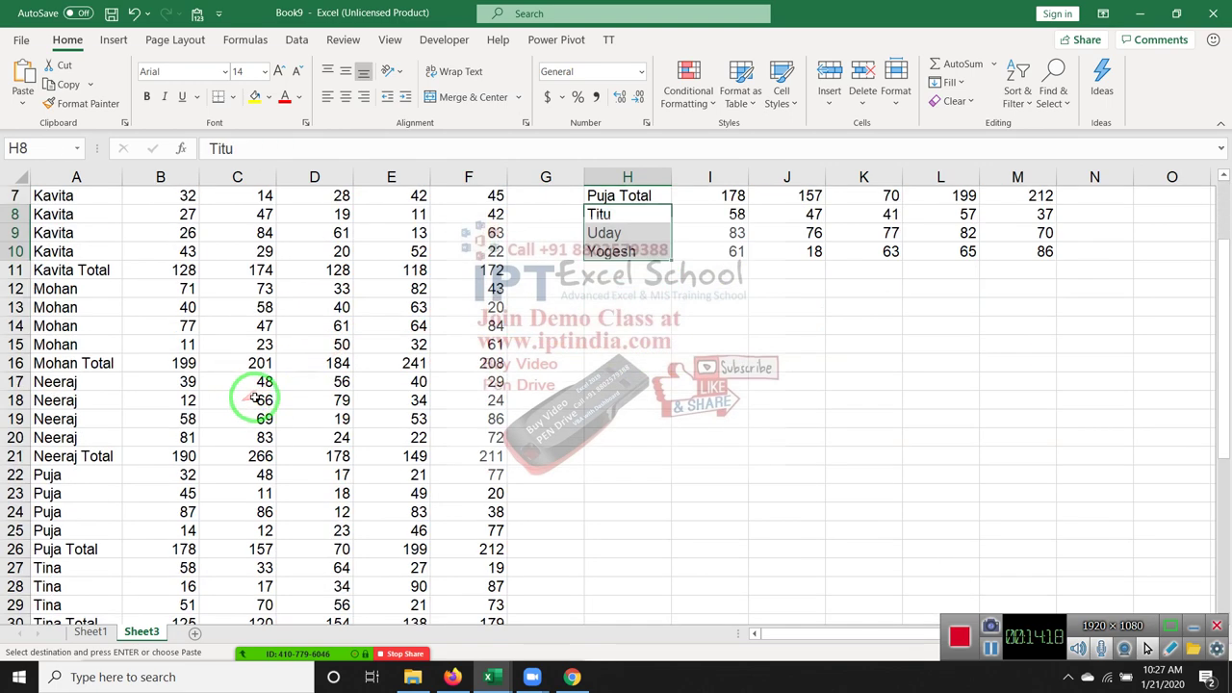
scroll(253, 399, "down", 3)
scroll(236, 406, "down", 5)
scroll(236, 409, "up", 3)
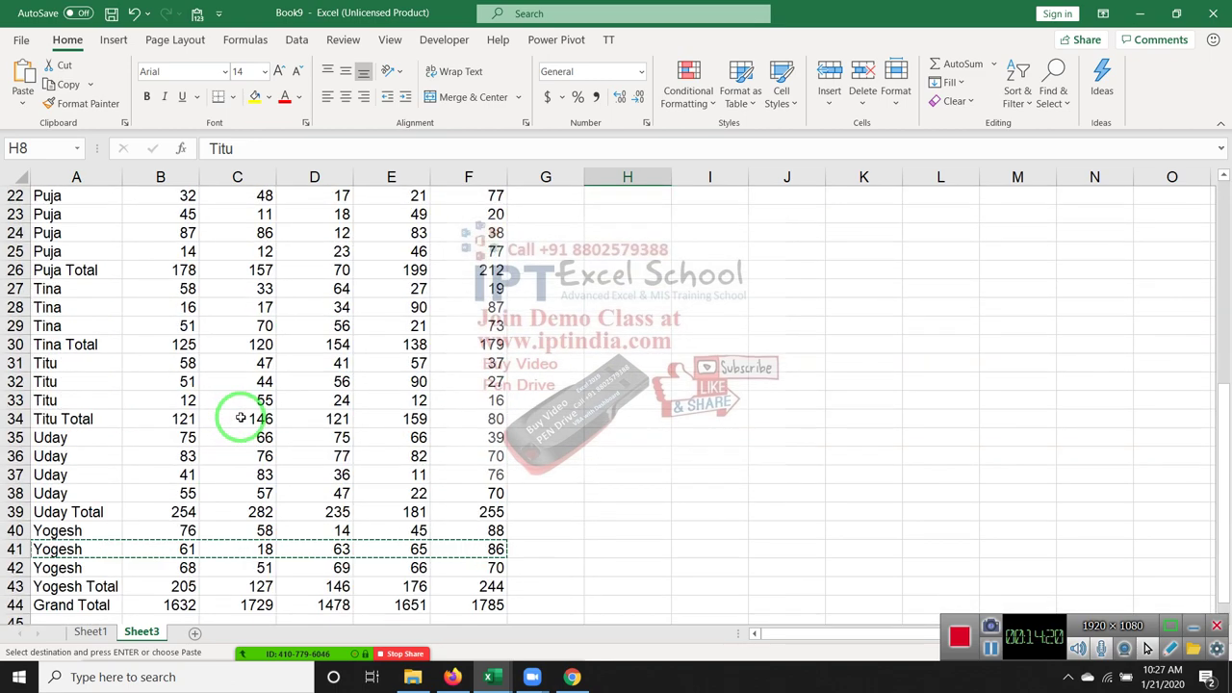
key("Return")
scroll(139, 390, "up", 7)
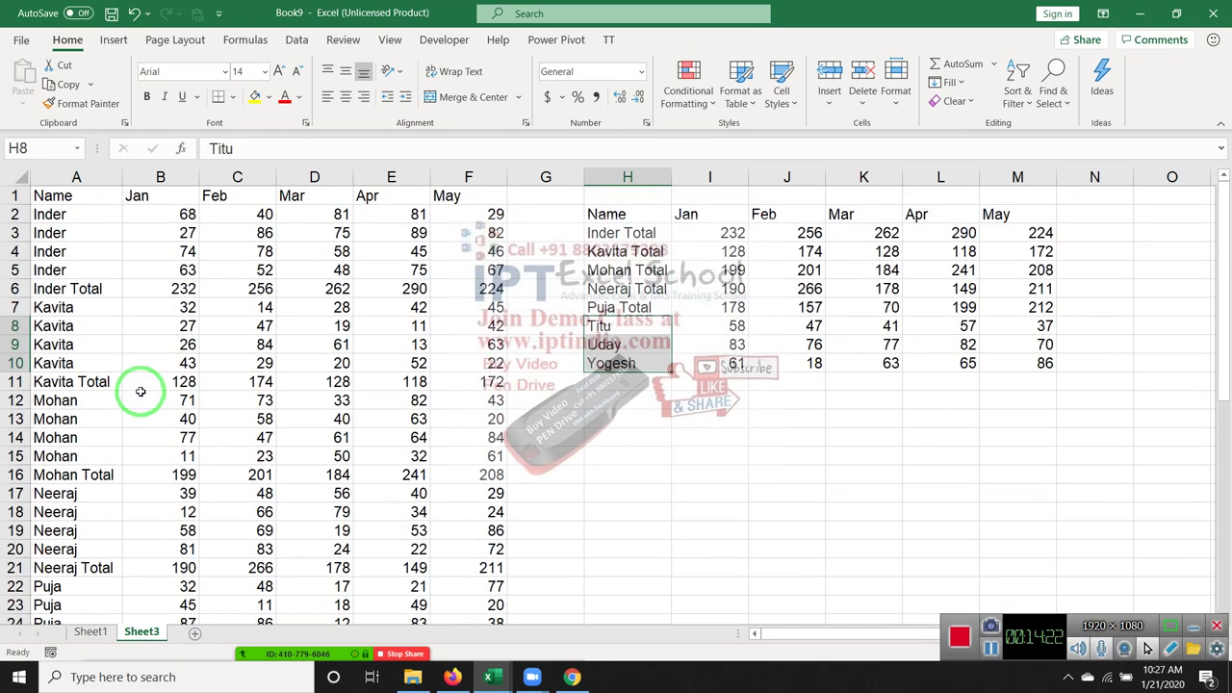
scroll(139, 391, "down", 4)
scroll(140, 390, "down", 2)
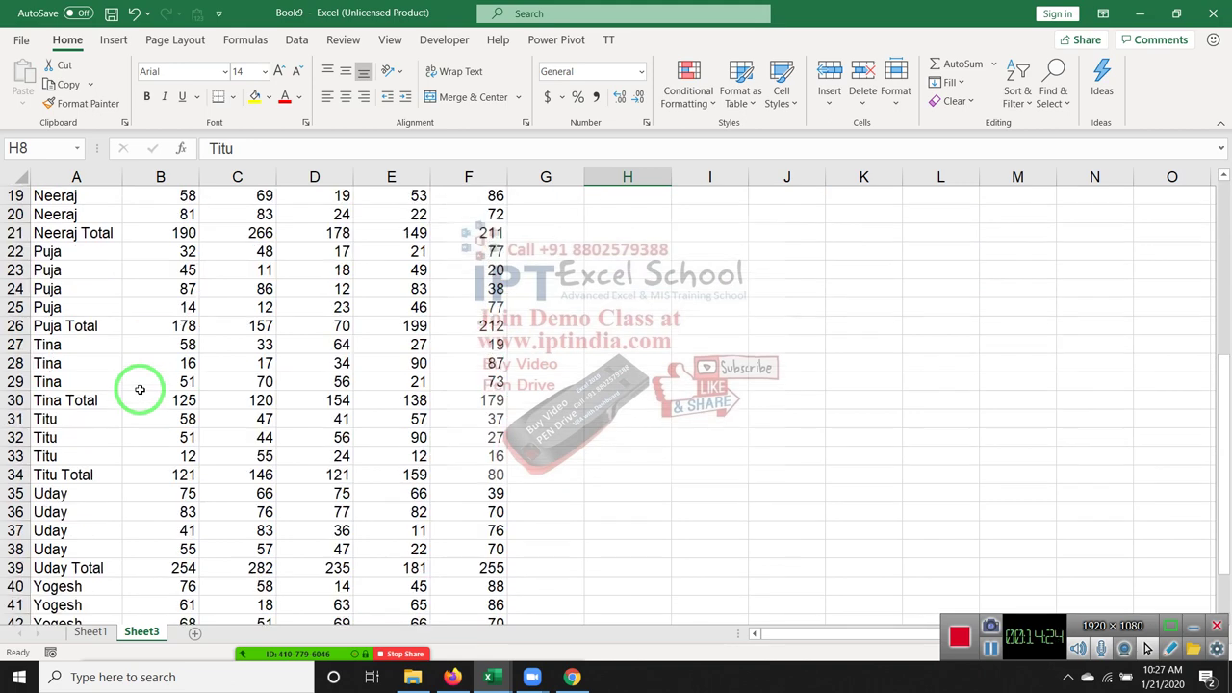
scroll(140, 390, "down", 1)
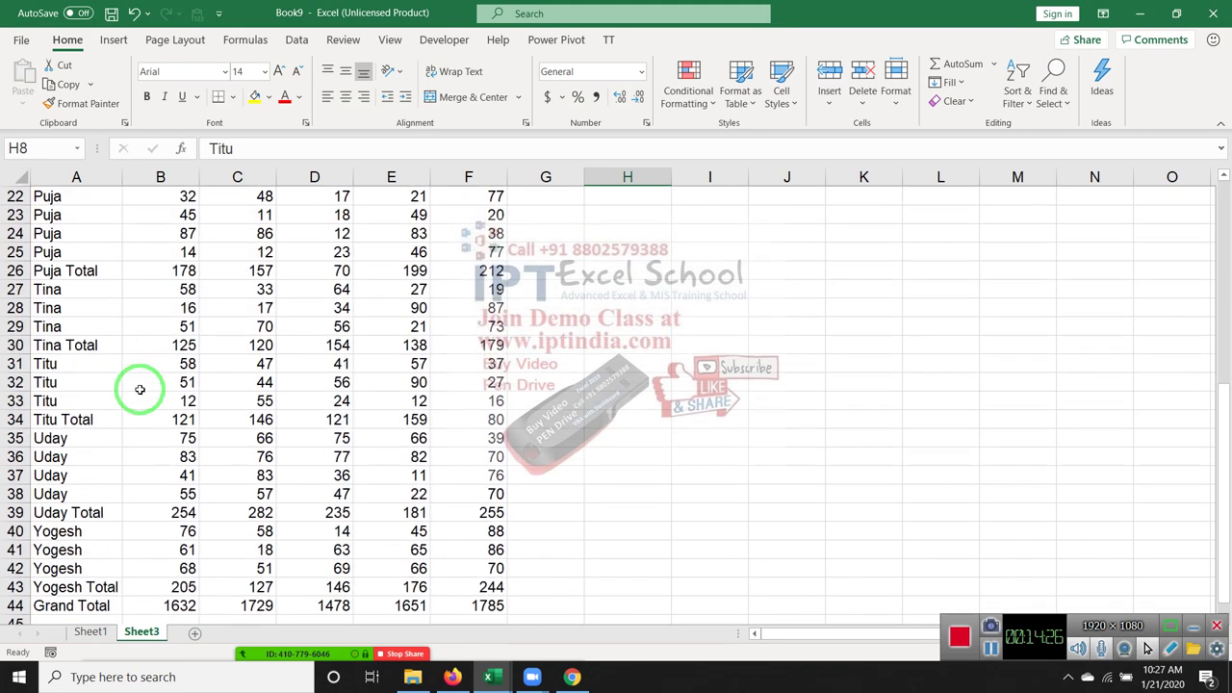
scroll(139, 390, "up", 1)
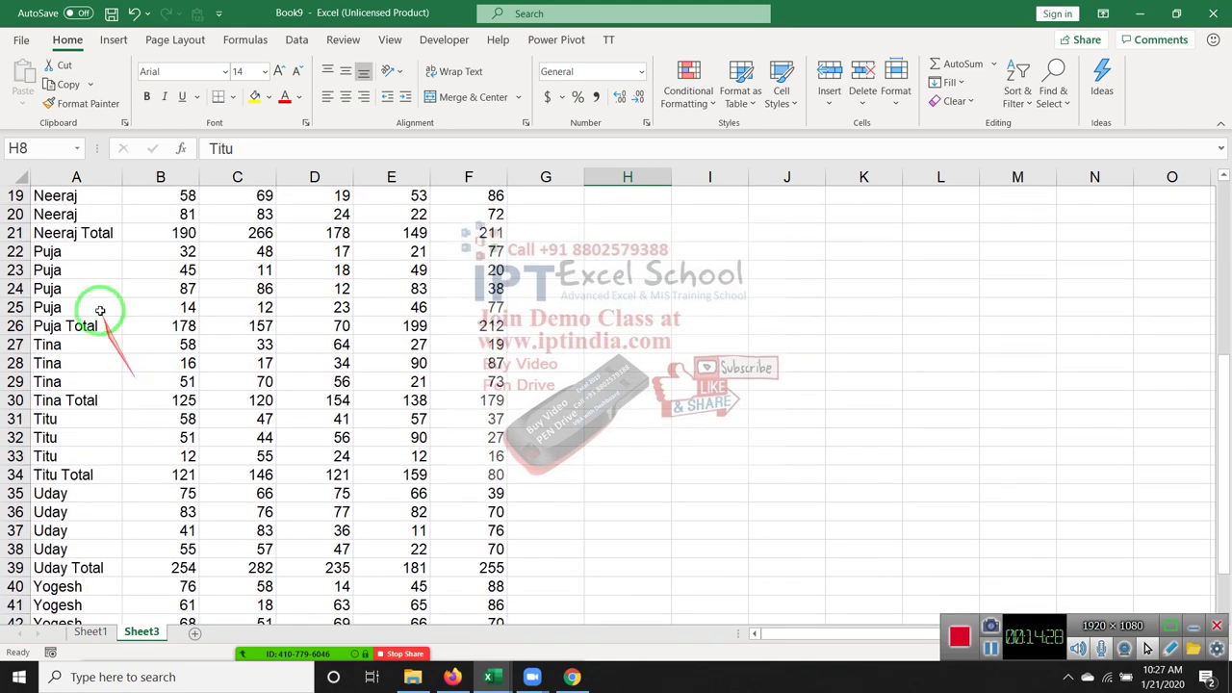
Mark the Puja, Neeraj and Tina source rows for comparison, then select the results in H3:M10
left_click(89, 256)
left_click_drag(88, 262, 88, 305)
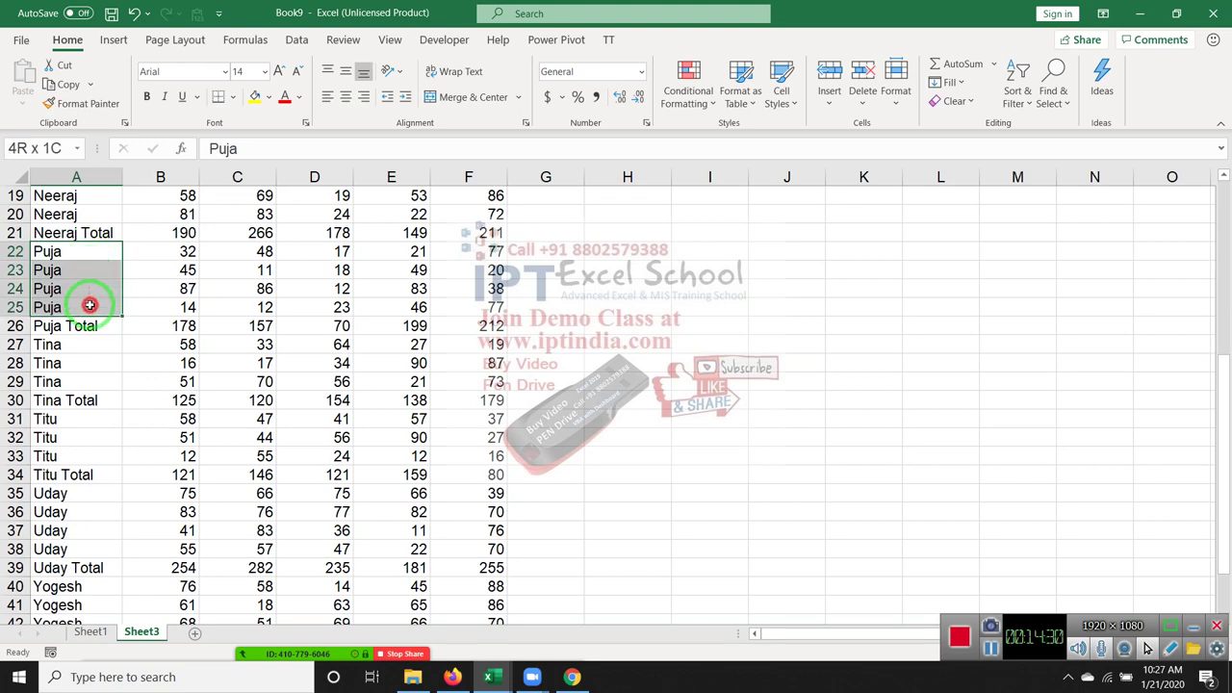
scroll(91, 304, "up", 1)
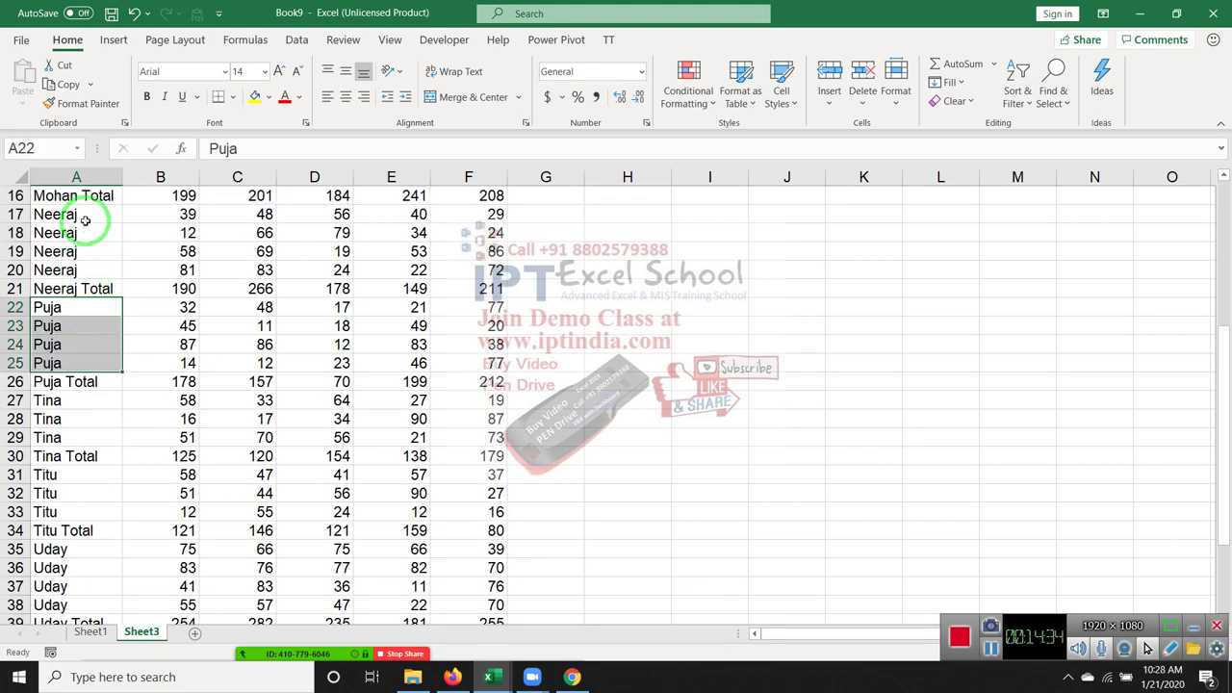
left_click_drag(84, 217, 88, 271)
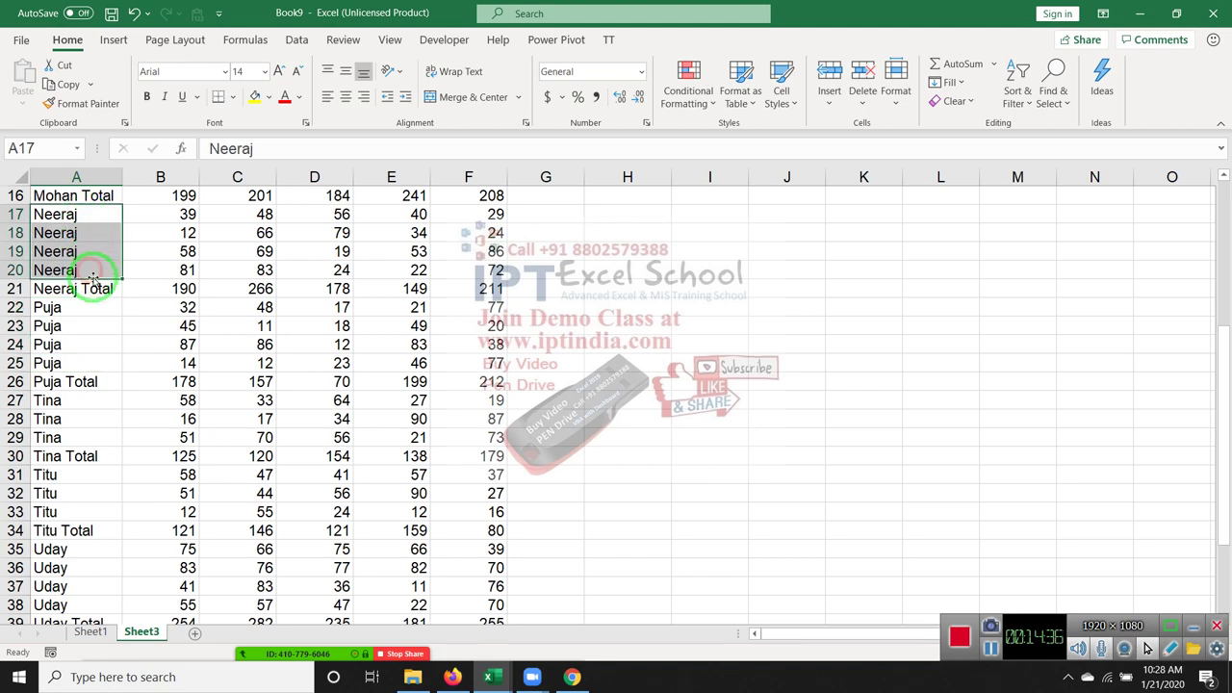
scroll(94, 279, "up", 3)
scroll(94, 286, "down", 3)
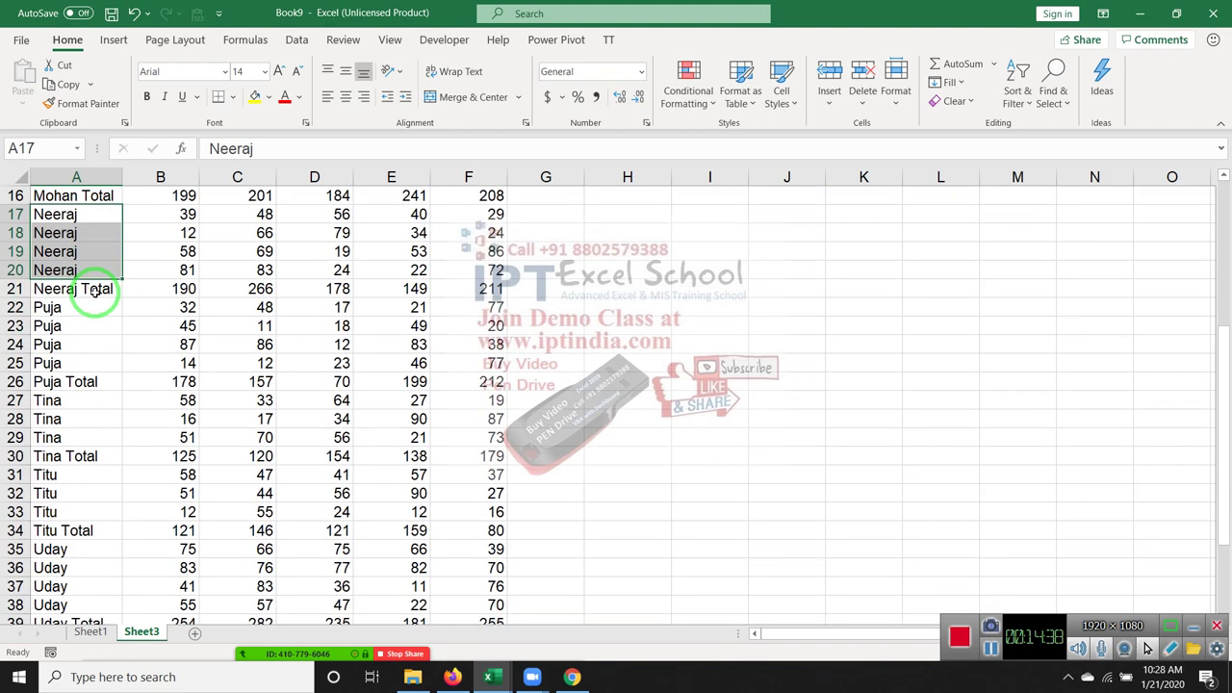
scroll(93, 291, "down", 1)
left_click_drag(88, 346, 97, 452)
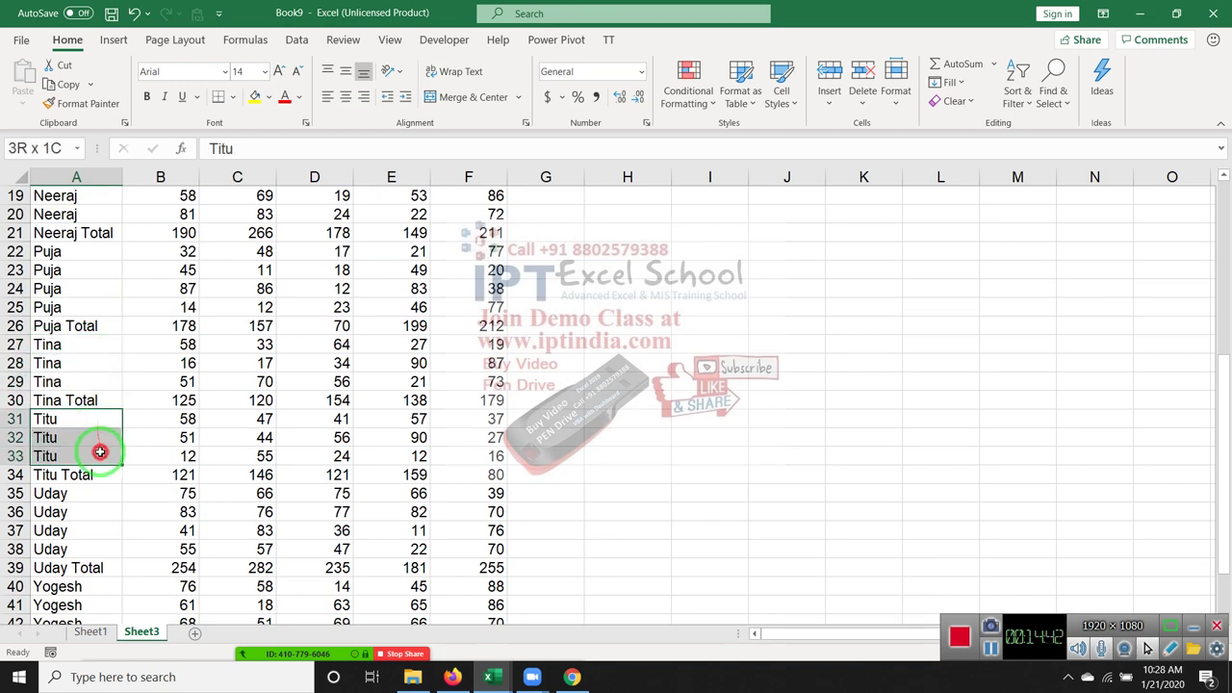
scroll(105, 434, "down", 2)
left_click_drag(96, 385, 99, 437)
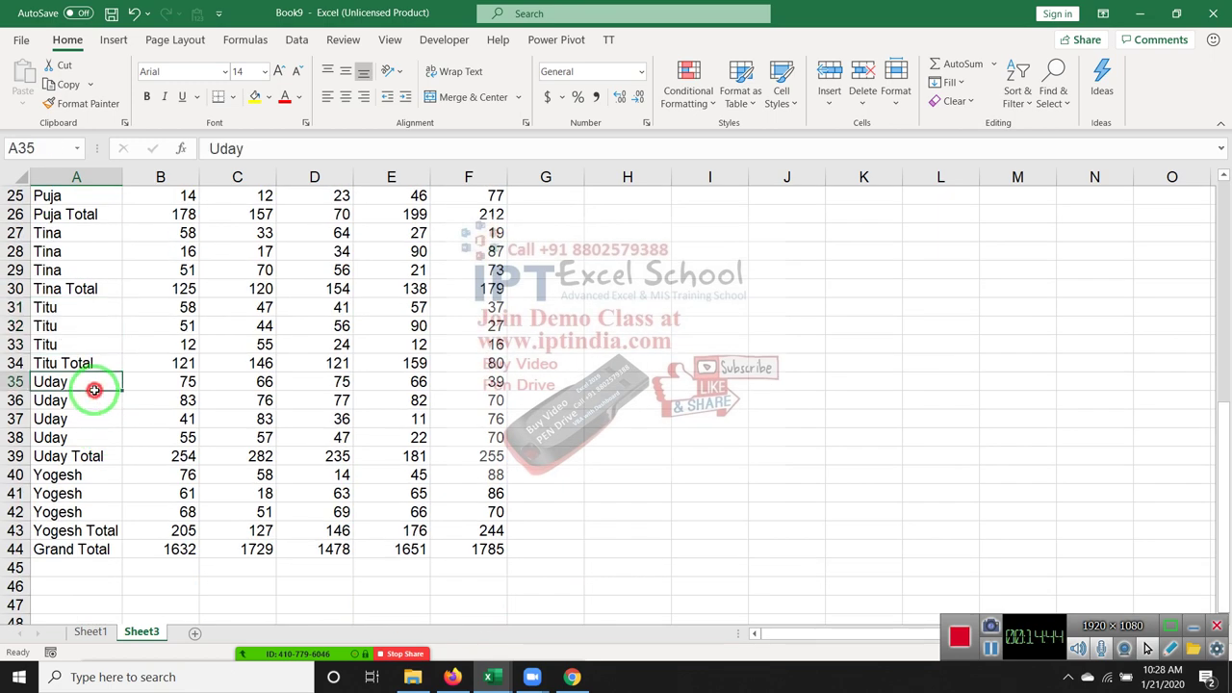
scroll(100, 420, "up", 2)
scroll(97, 424, "up", 2)
scroll(99, 433, "down", 2)
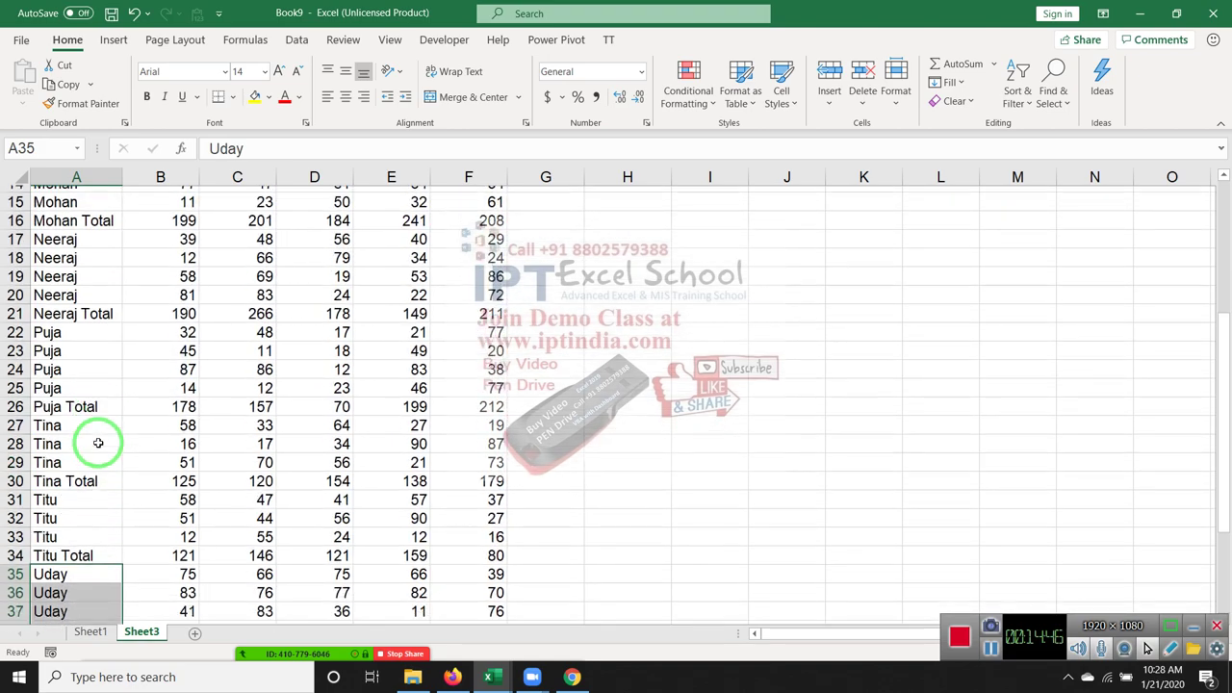
scroll(94, 420, "up", 1)
scroll(94, 421, "up", 5)
scroll(365, 412, "up", 1)
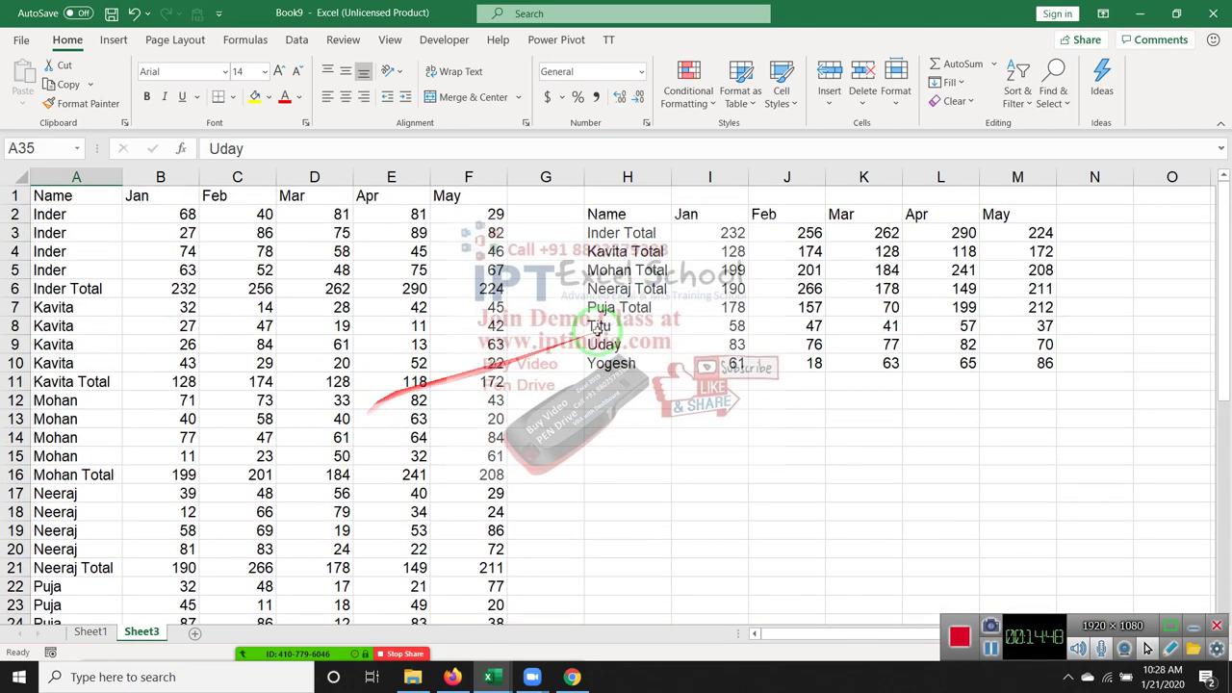
left_click_drag(616, 233, 1009, 364)
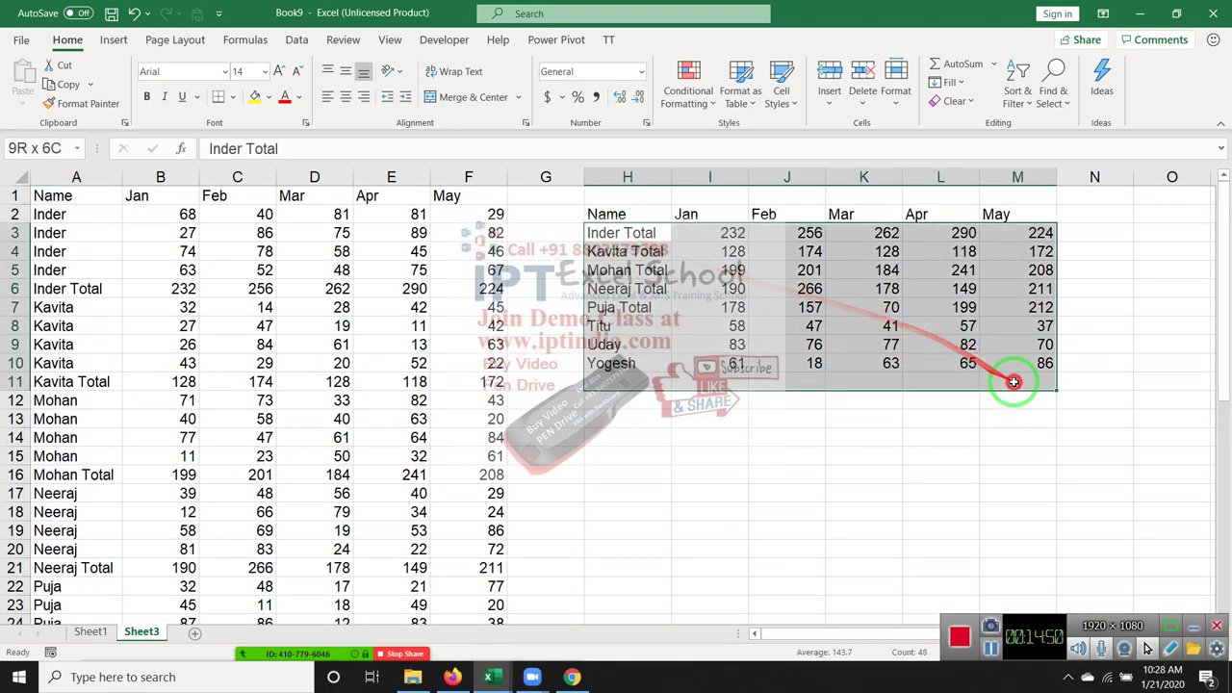
Clear H3:M10 and begin a new Sub rr_1 procedure below rr
key("Delete")
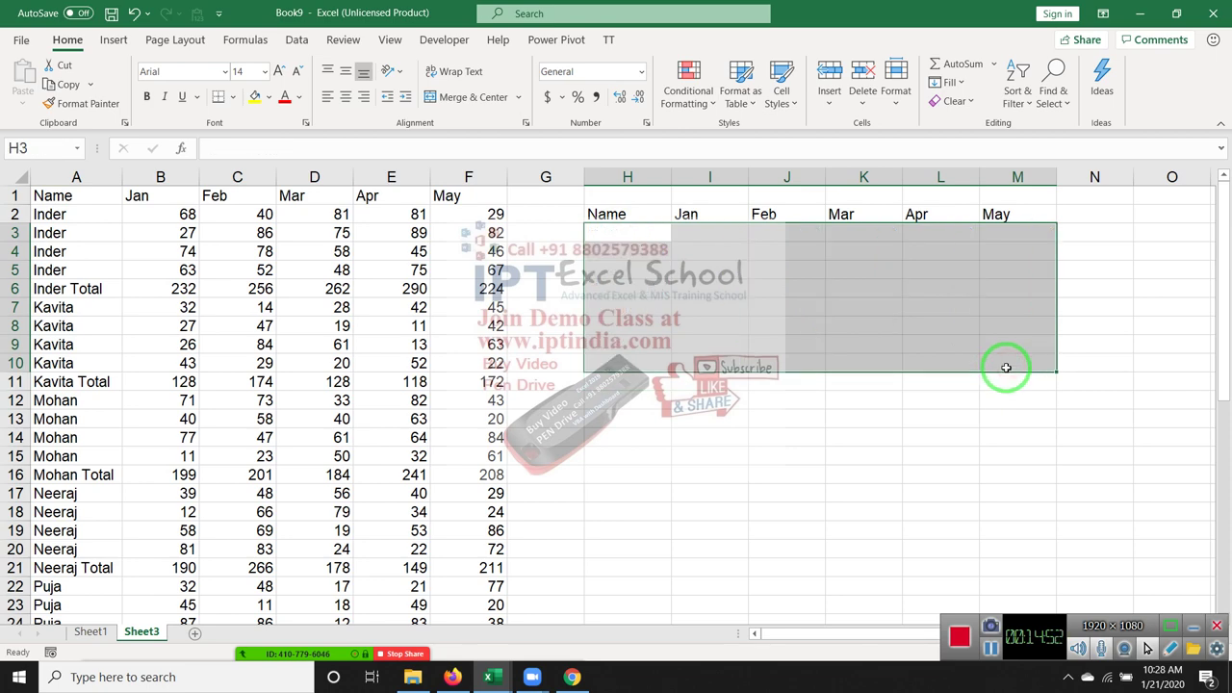
key("alt+Tab")
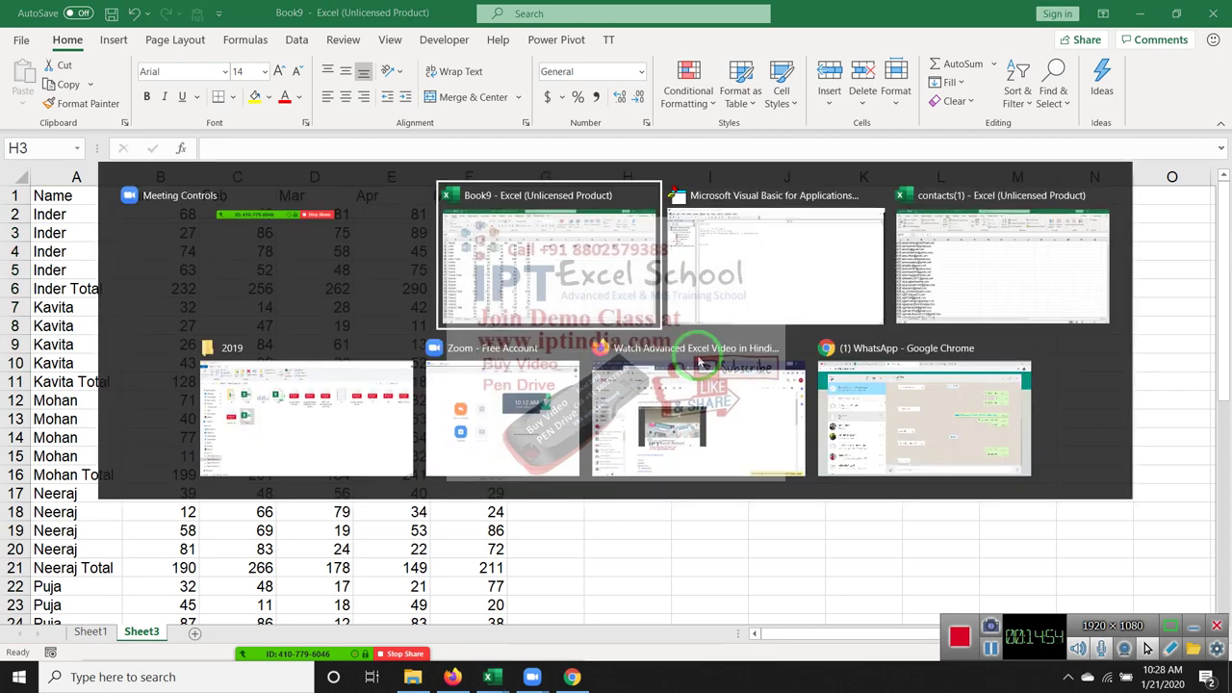
left_click(228, 239)
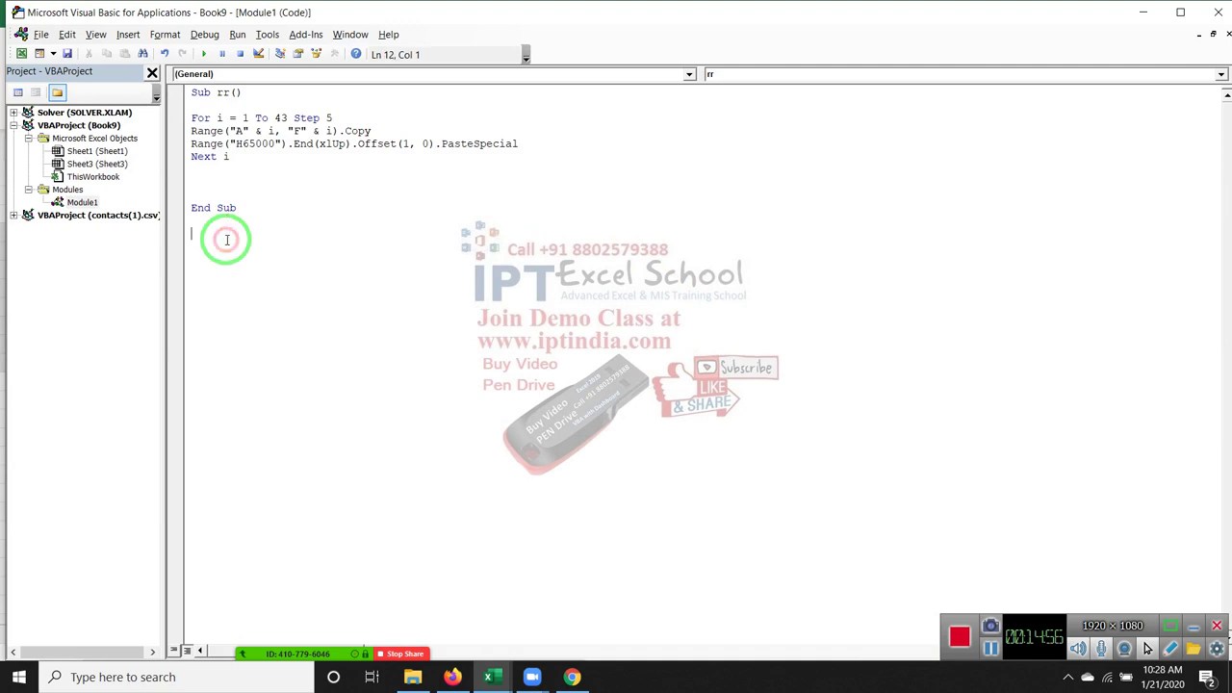
type("s")
key("Return")
key("Return")
key("Return")
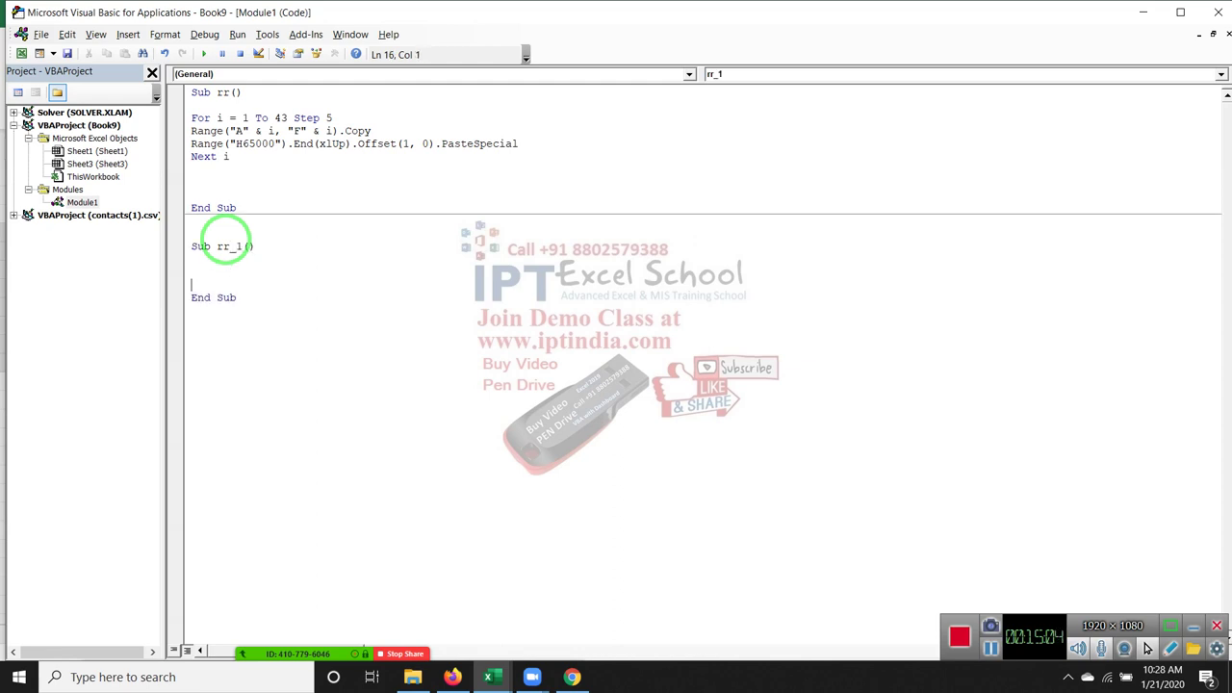
key("Return")
Add an empty For i = 2 To 43 … Next i loop inside rr_1
type("for 2")
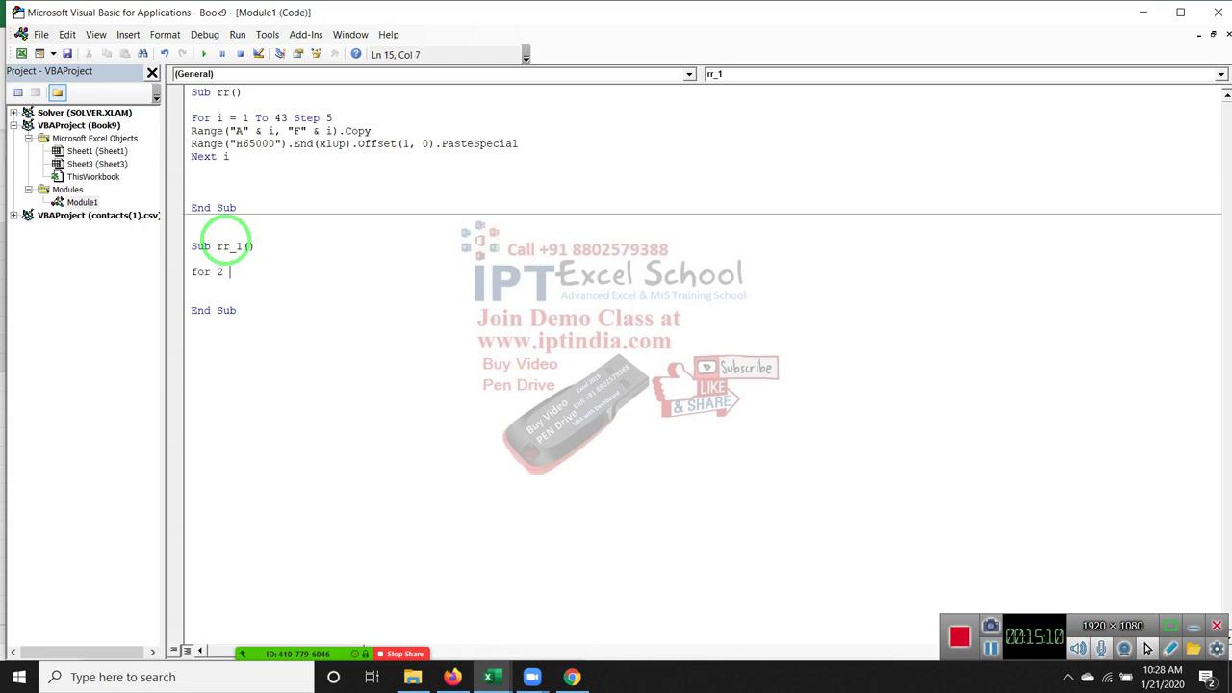
type(" i")
key("Return")
key("Return")
key("Return")
key("Return")
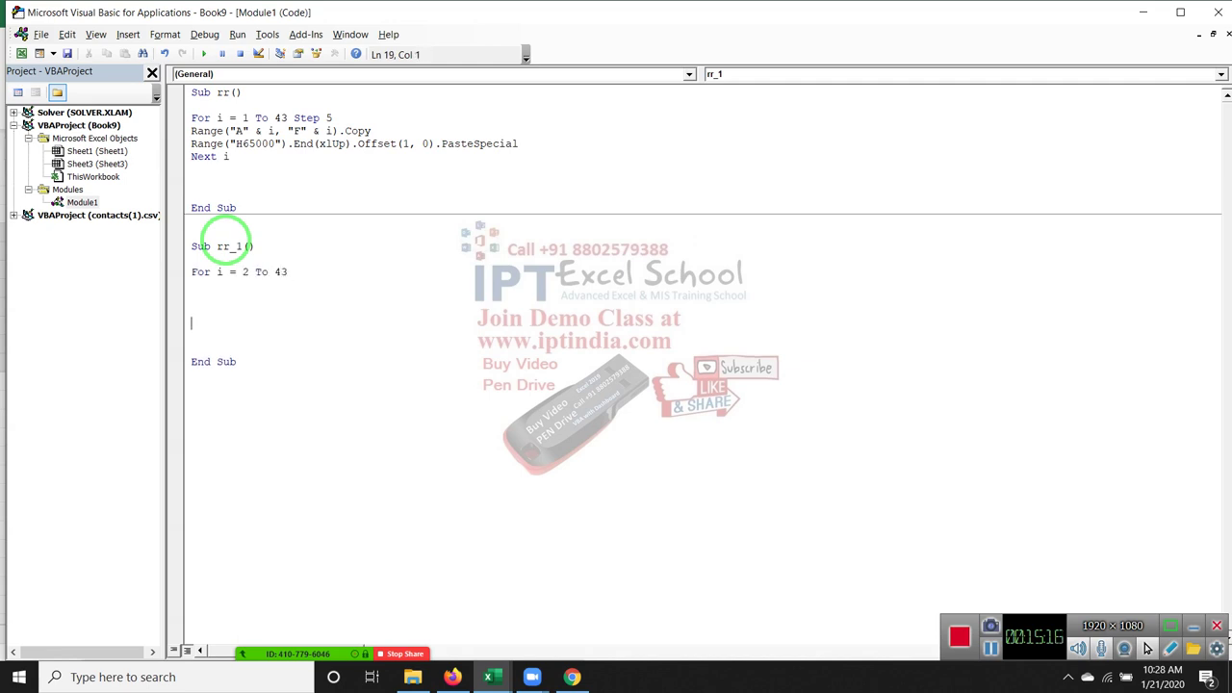
type("net")
type("xt")
key("Return")
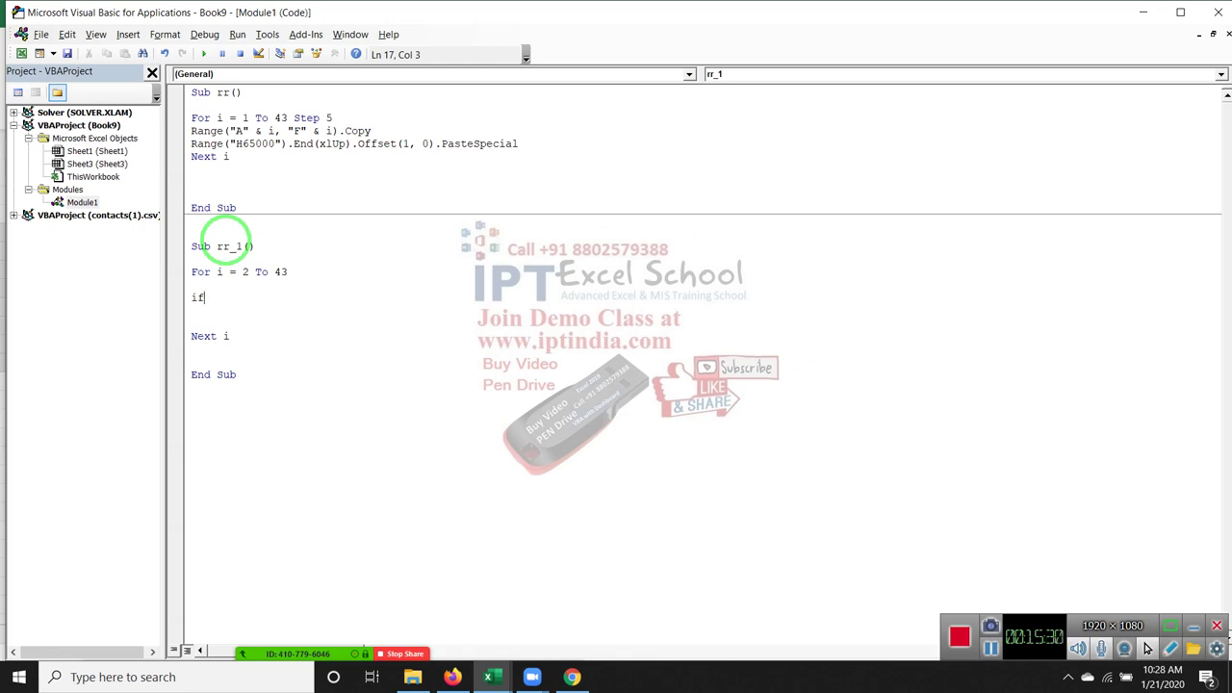
Start the line c = Application.WorksheetFunction.CountIf, picking members from IntelliSense
type("=a")
type("ppli")
type("cation")
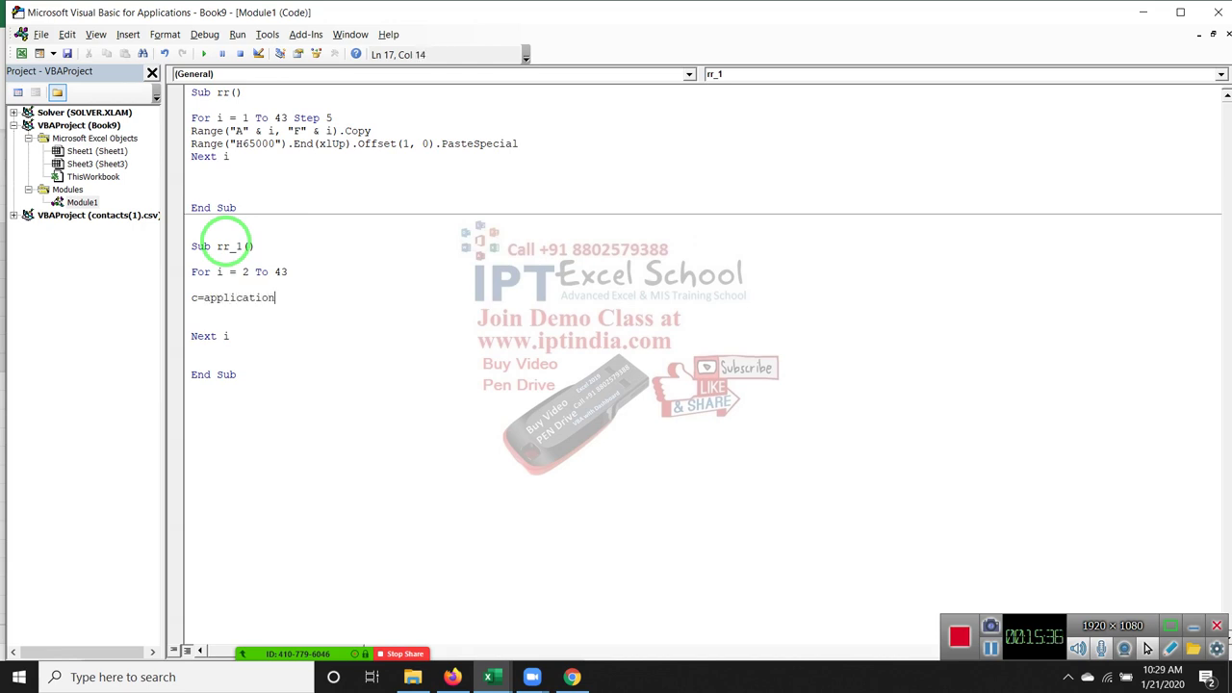
type(".co")
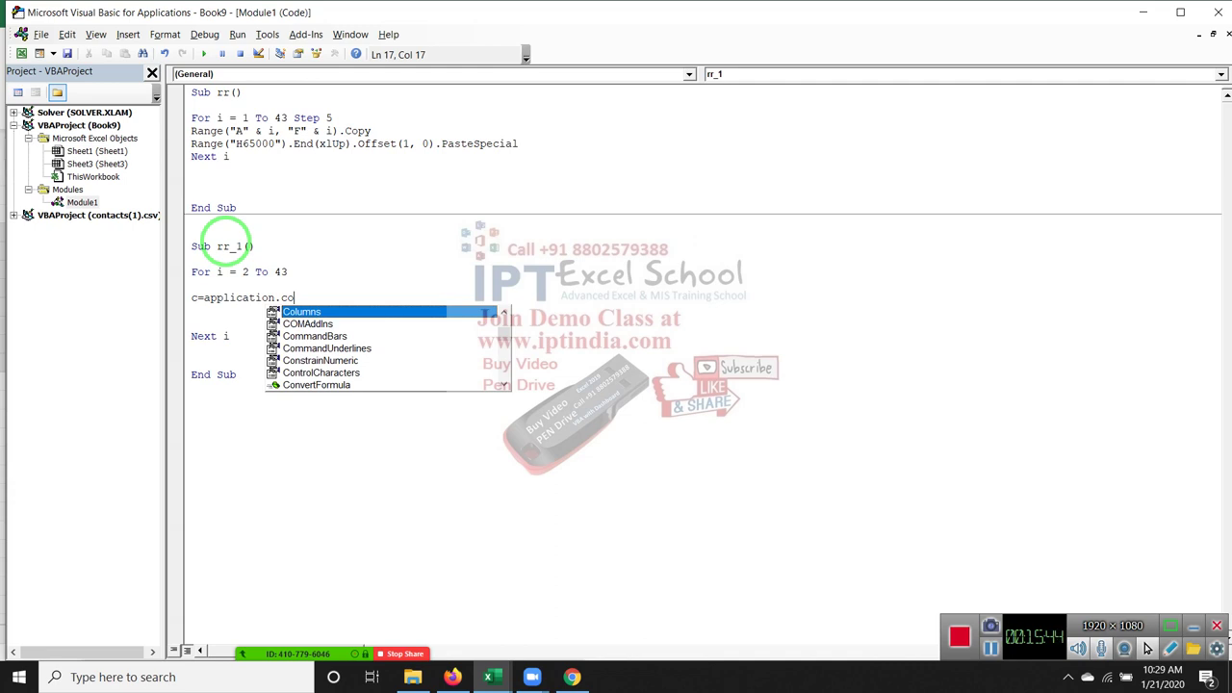
key("BackSpace")
key("BackSpace")
type("wo")
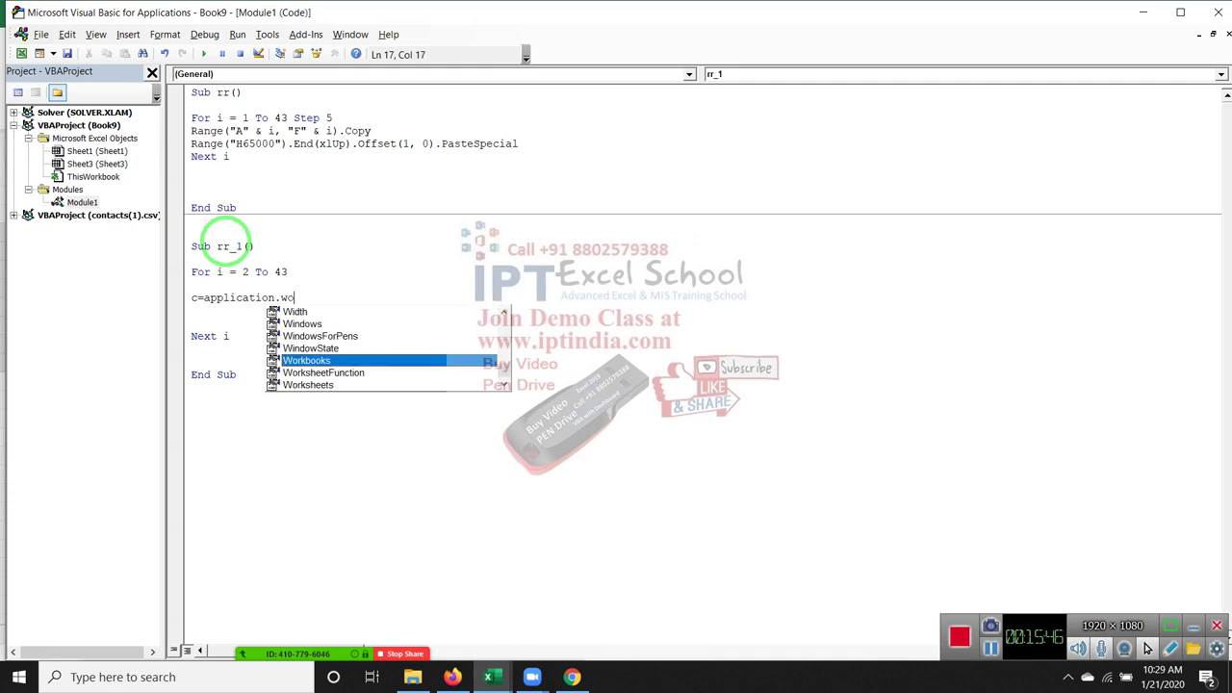
key("Down")
key("Tab")
type(".")
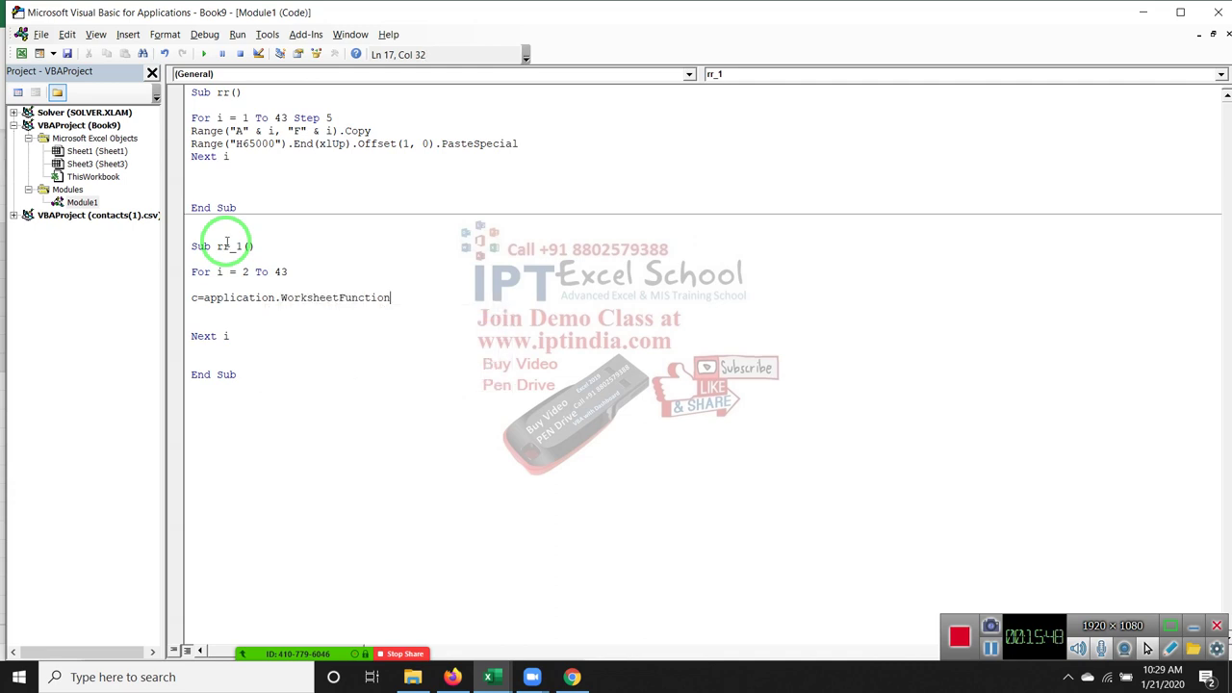
type("cpo")
key("BackSpace")
key("BackSpace")
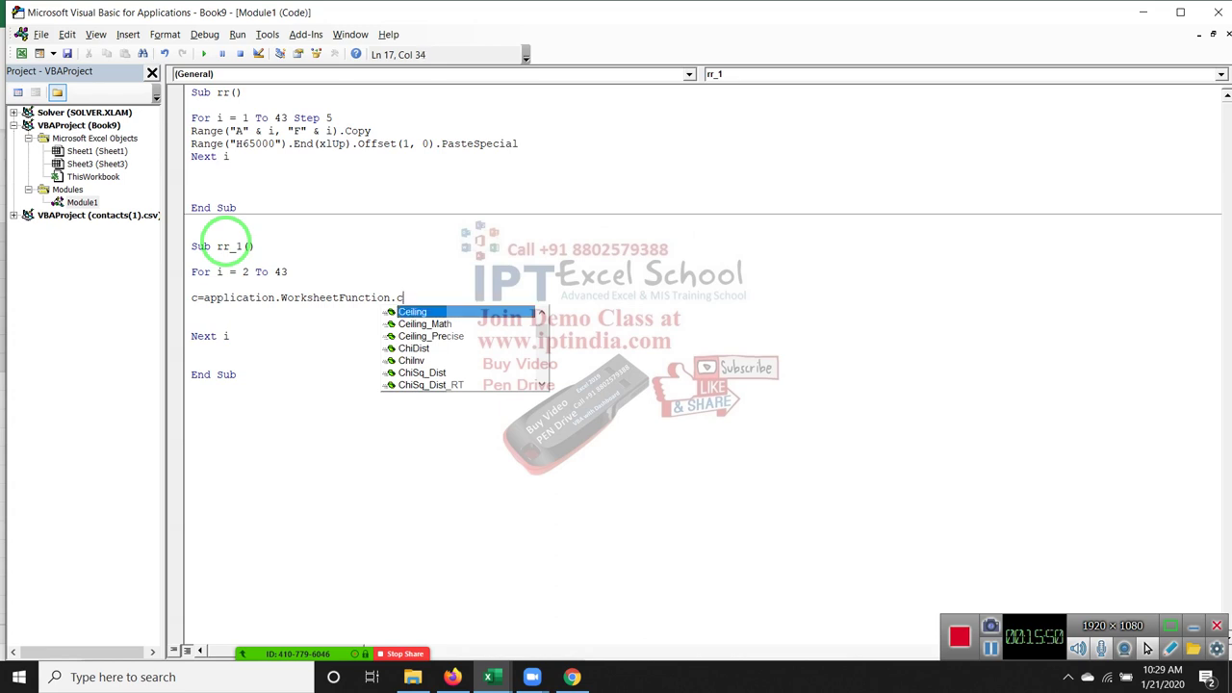
type("ou")
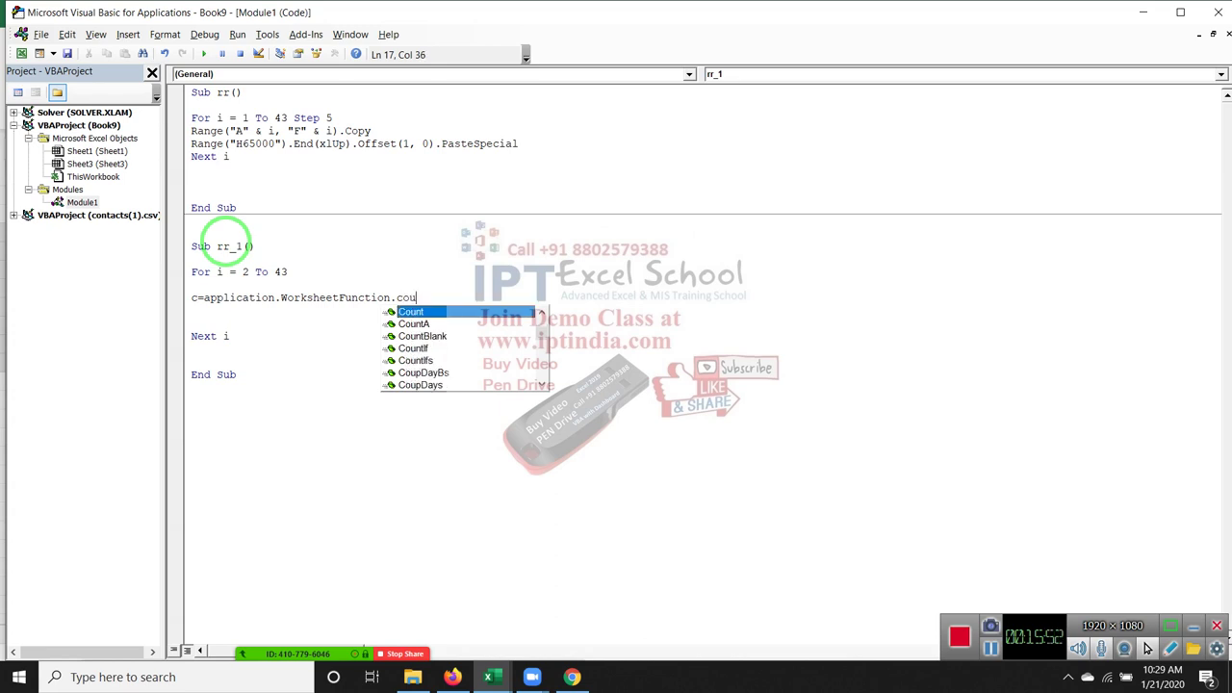
key("Down")
key("Down")
key("Down")
key("Tab")
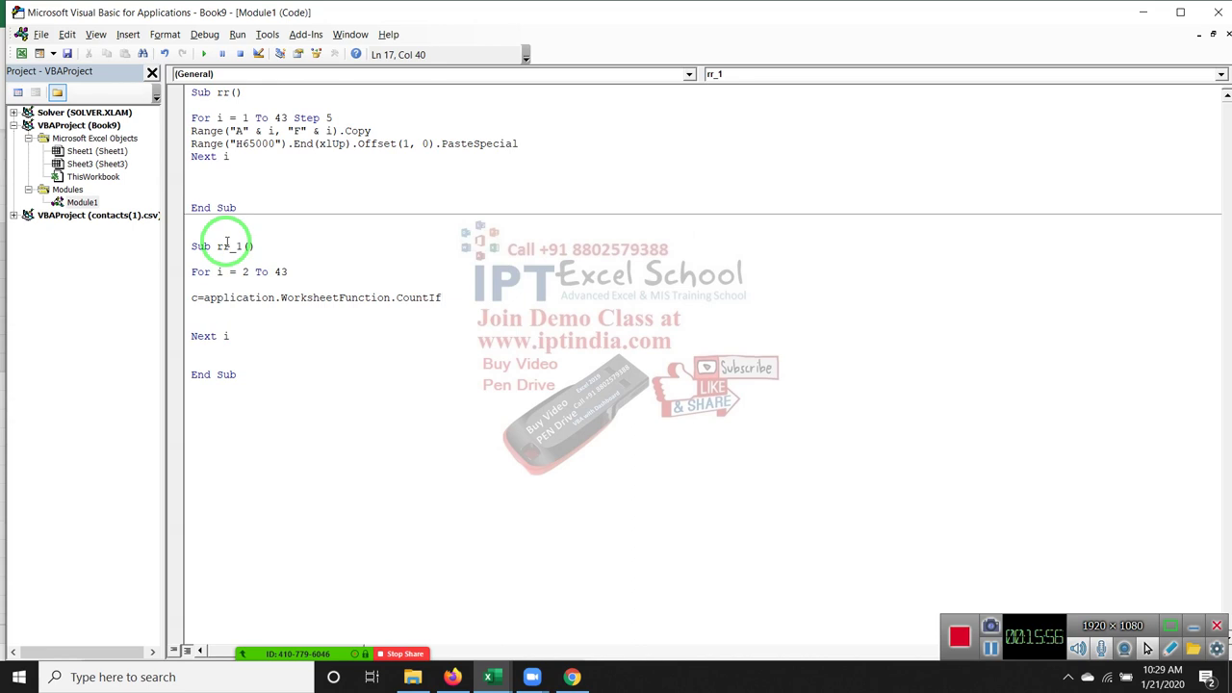
Give CountIf the arguments Range("A"&i) and "*Total*" to finish the line
type("ran")
key("BackSpace")
key("BackSpace")
key("BackSpace")
type("(range")
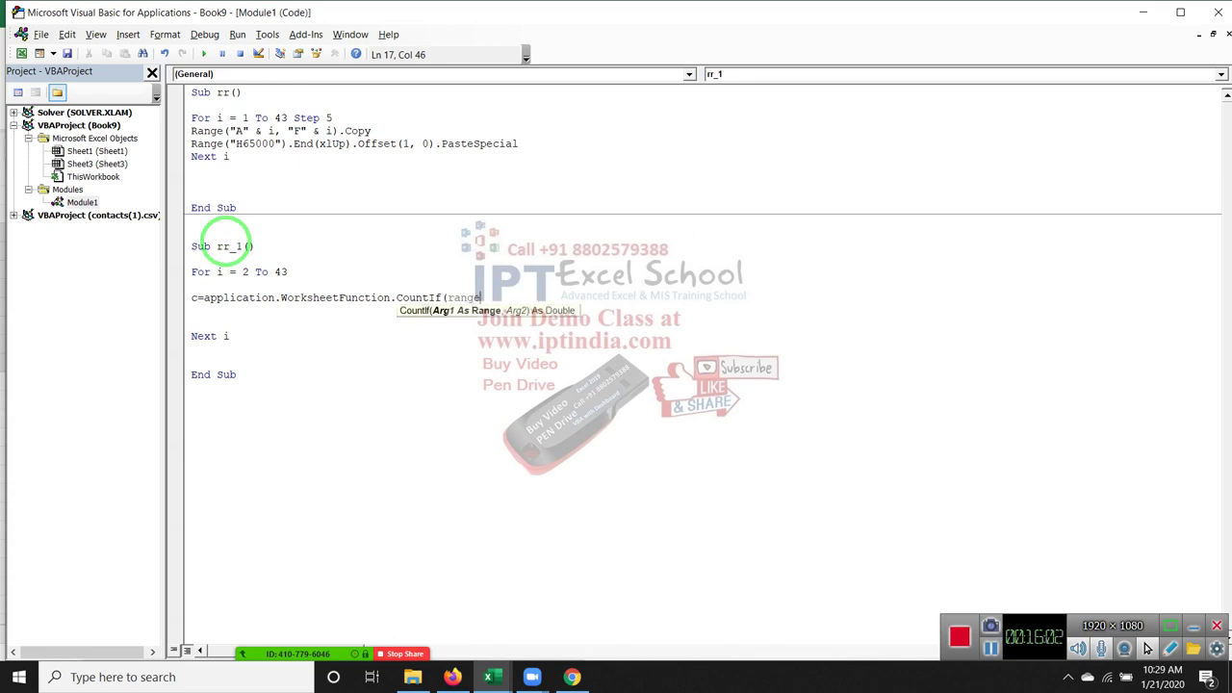
type("(")
type("\"A\"&")
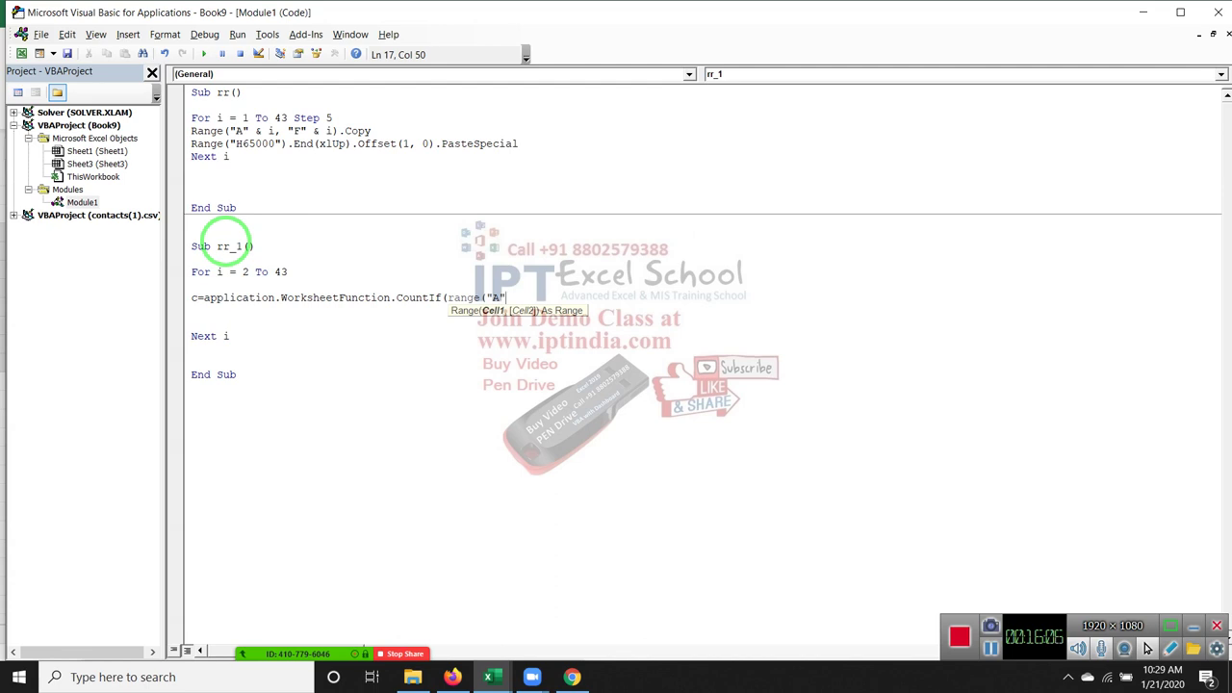
type("i\"),\"*")
type("To")
type("tal*")
key("Return")
key("Return")
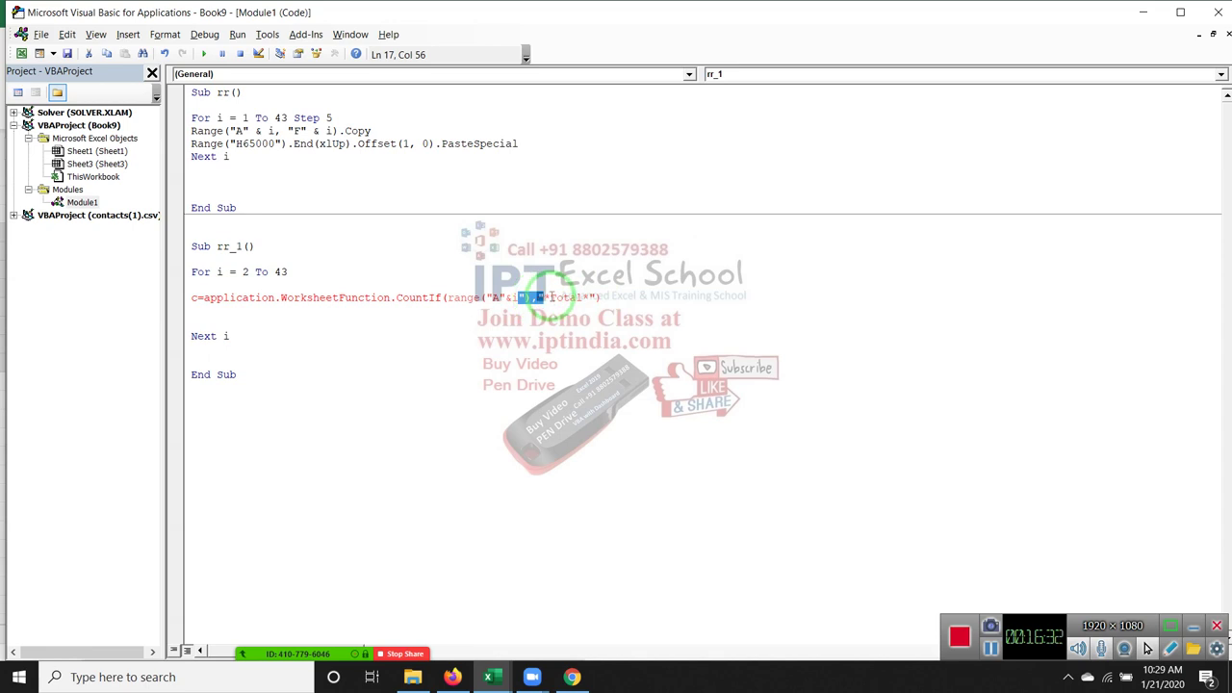
Fix the CountIf line by deleting the stray quote after &i
left_click(533, 309)
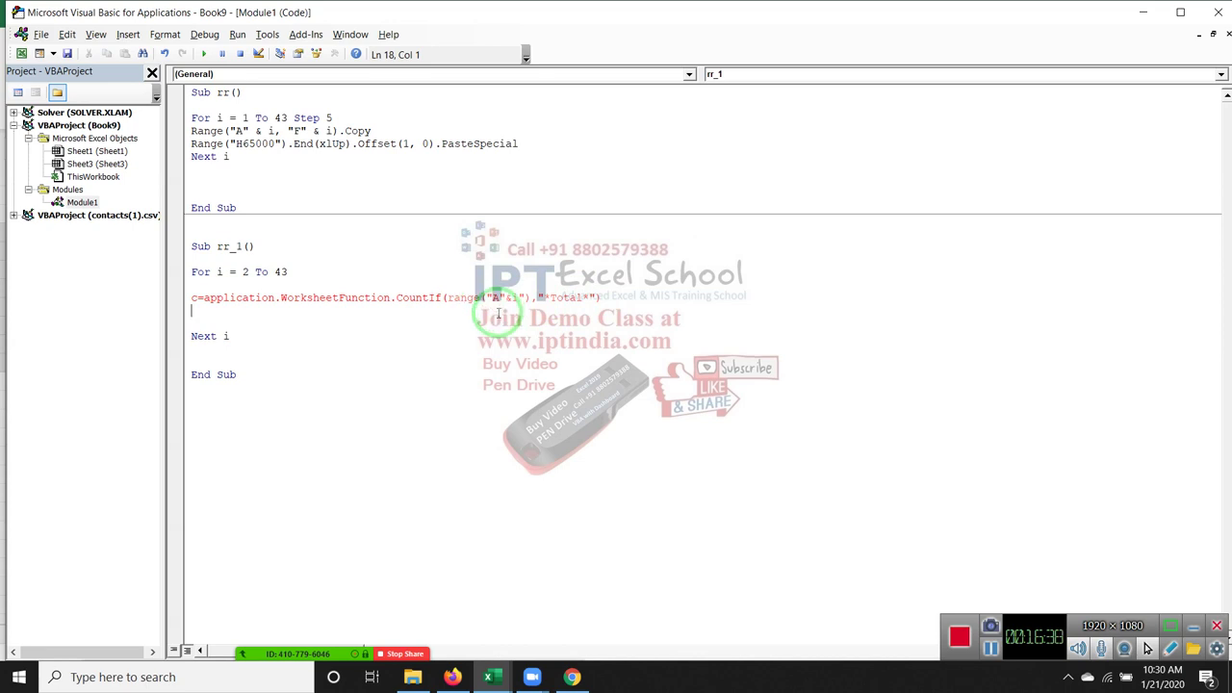
left_click(522, 299)
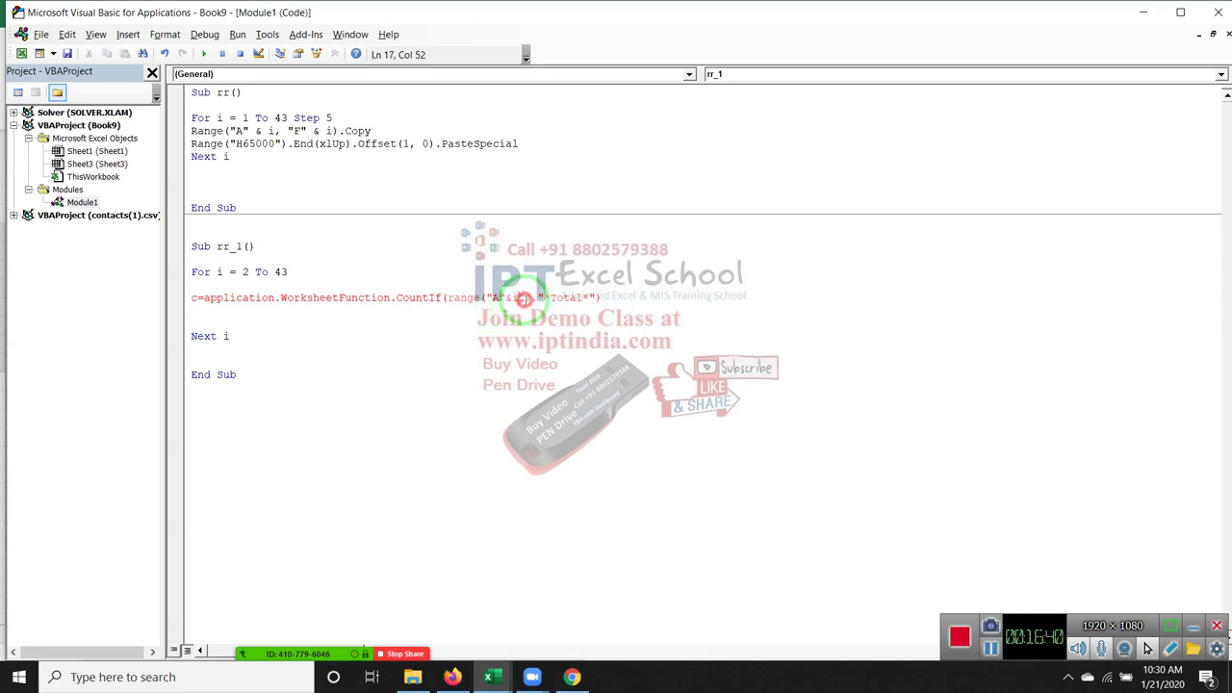
key("BackSpace")
left_click(526, 323)
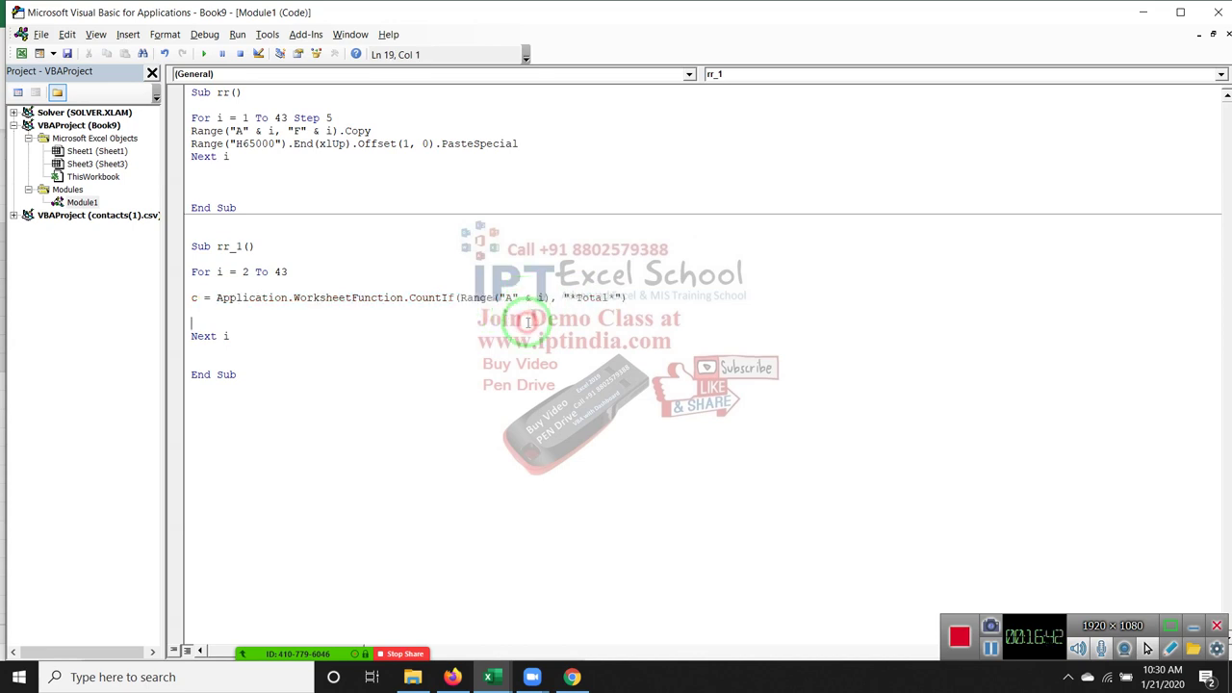
Add If c = 1 Then and paste rr's two Range copy/paste lines beneath it
key("Return")
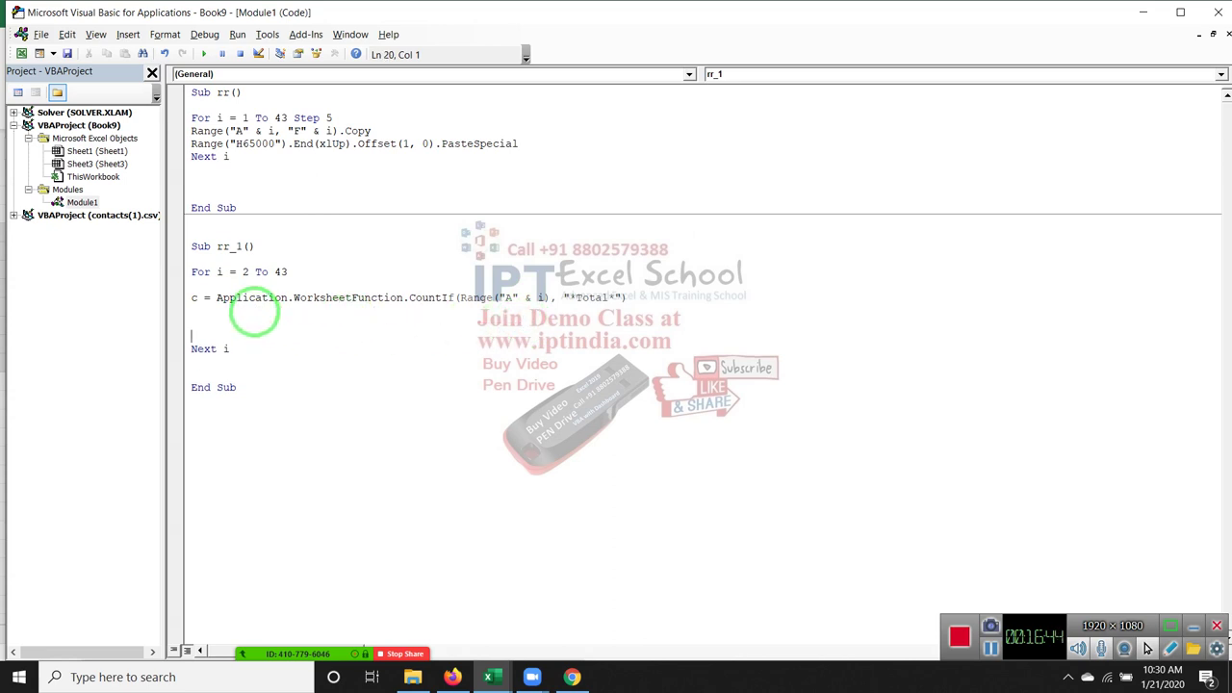
type("if ")
type("c=1 ")
type("Then")
key("Return")
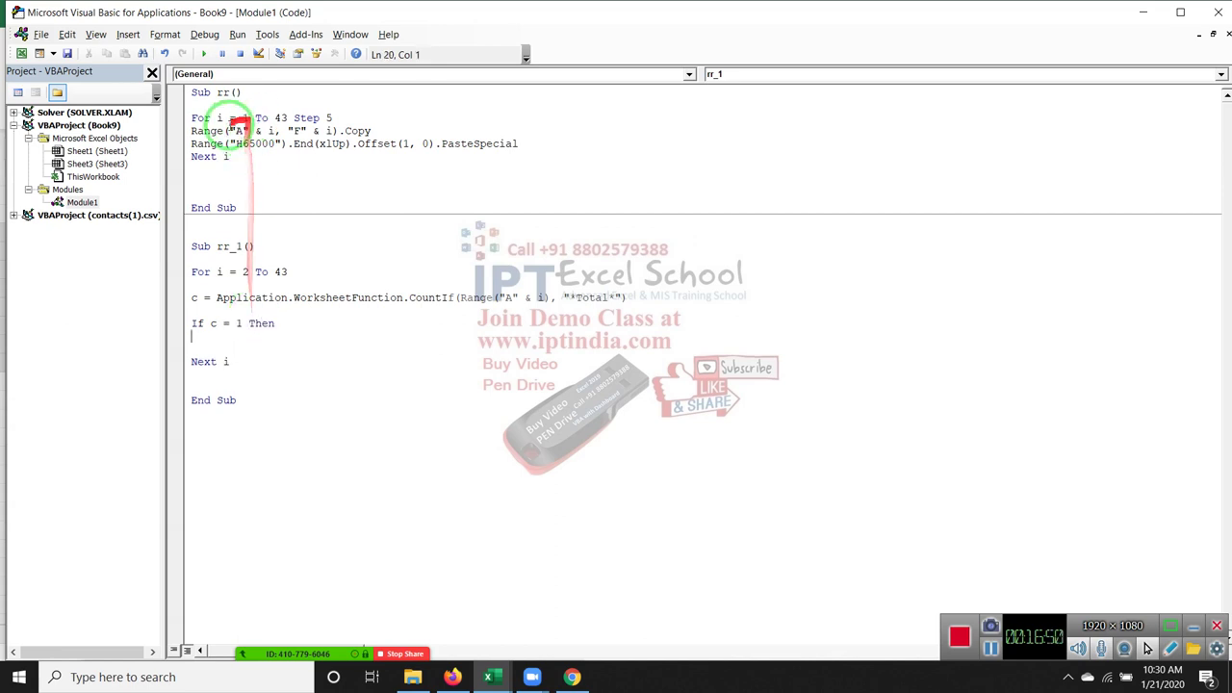
mouse_move(192, 131)
left_mouse_down()
mouse_move(411, 152)
mouse_move(531, 145)
left_mouse_up()
key("ctrl+c")
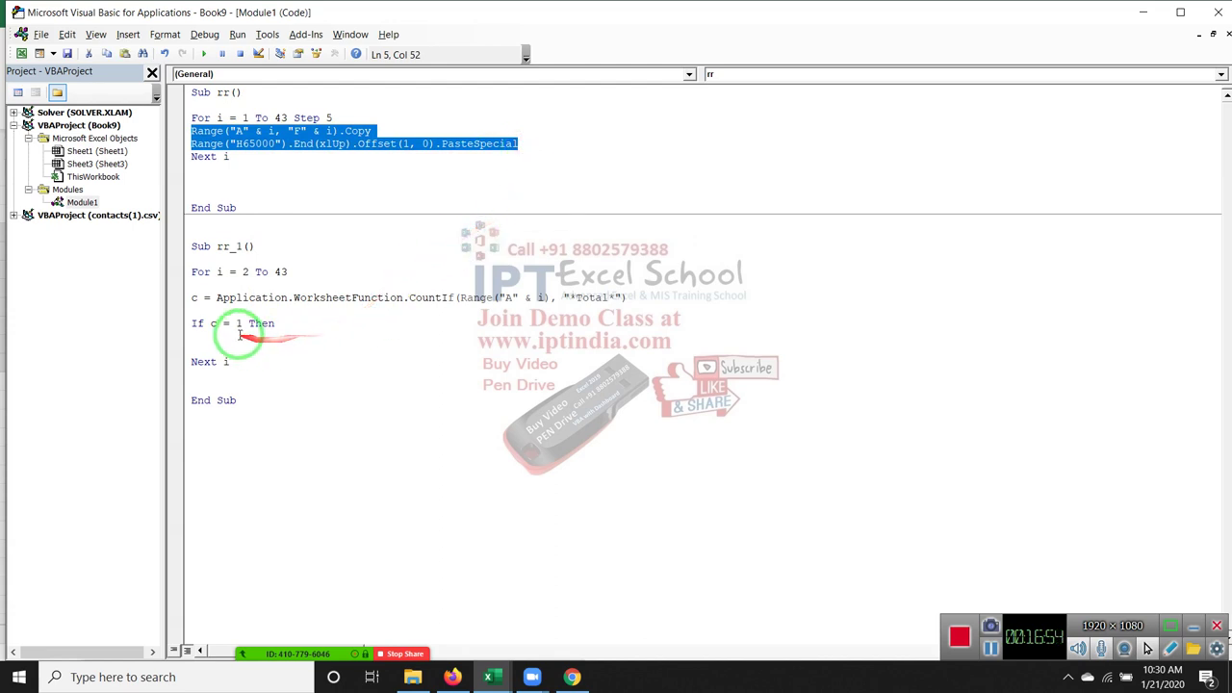
left_click(239, 336)
key("ctrl+v")
left_click(223, 361)
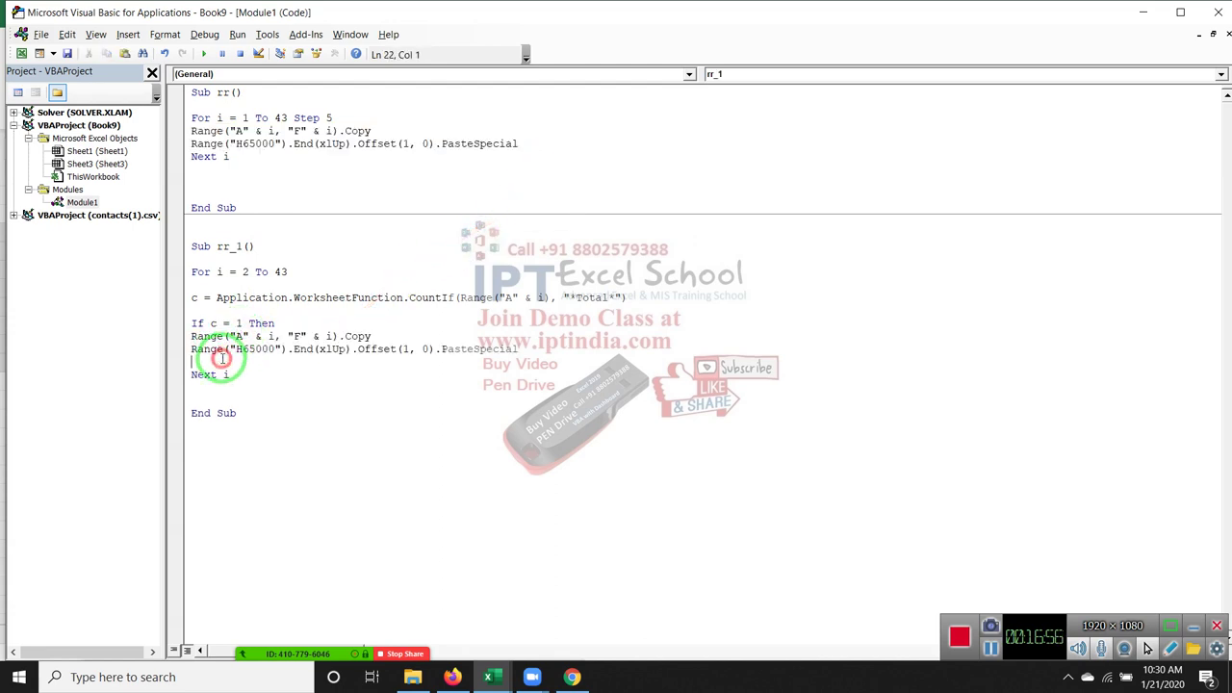
key("Delete")
Close the block with c = 0 and End If, then run rr_1
key("Return")
key("Return")
key("Up")
key("Up")
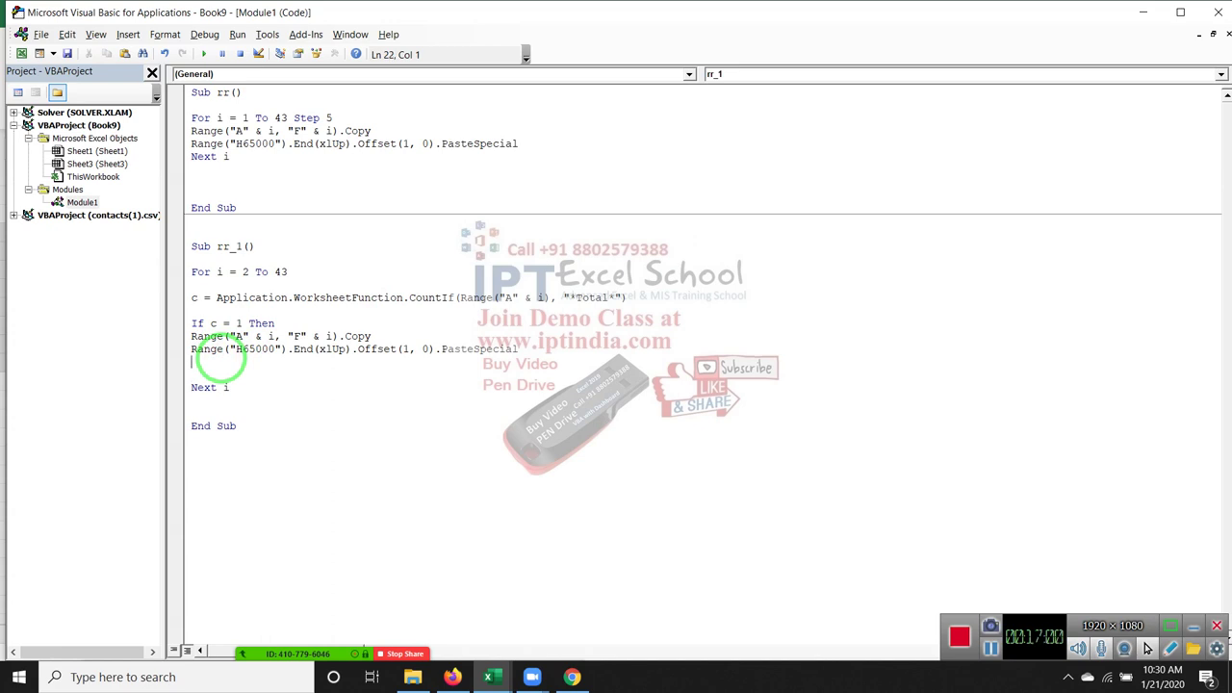
type("c = ")
type("0")
key("Return")
type("End")
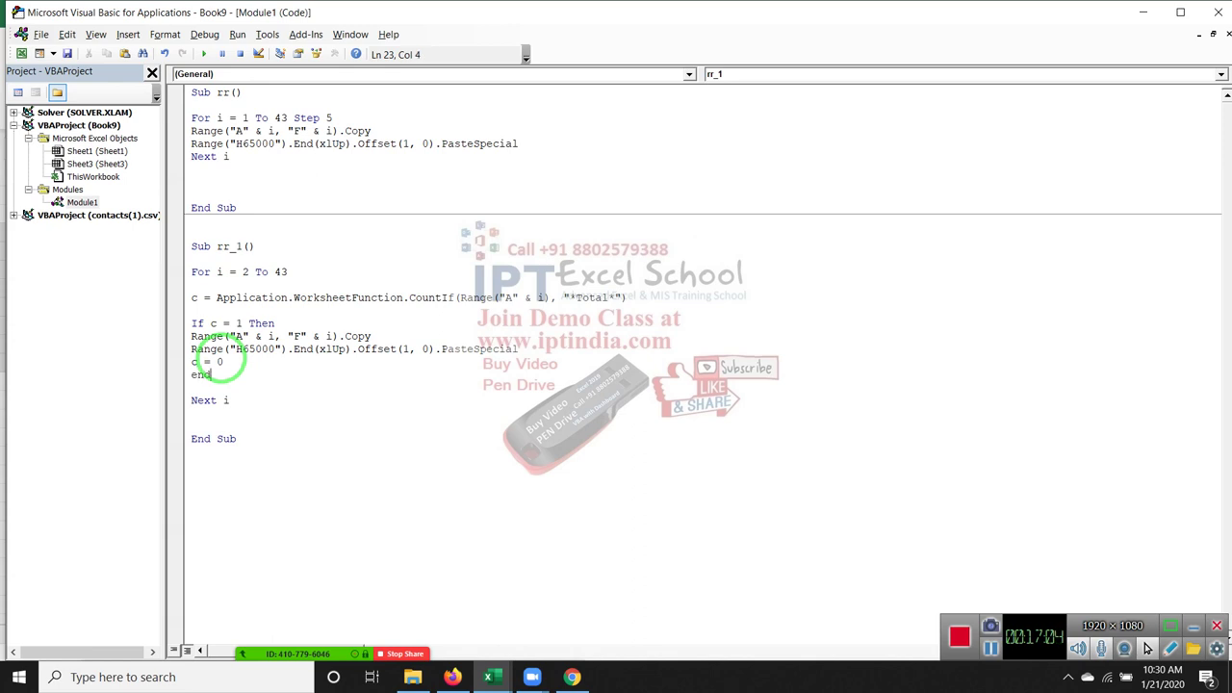
type(" If")
key("Return")
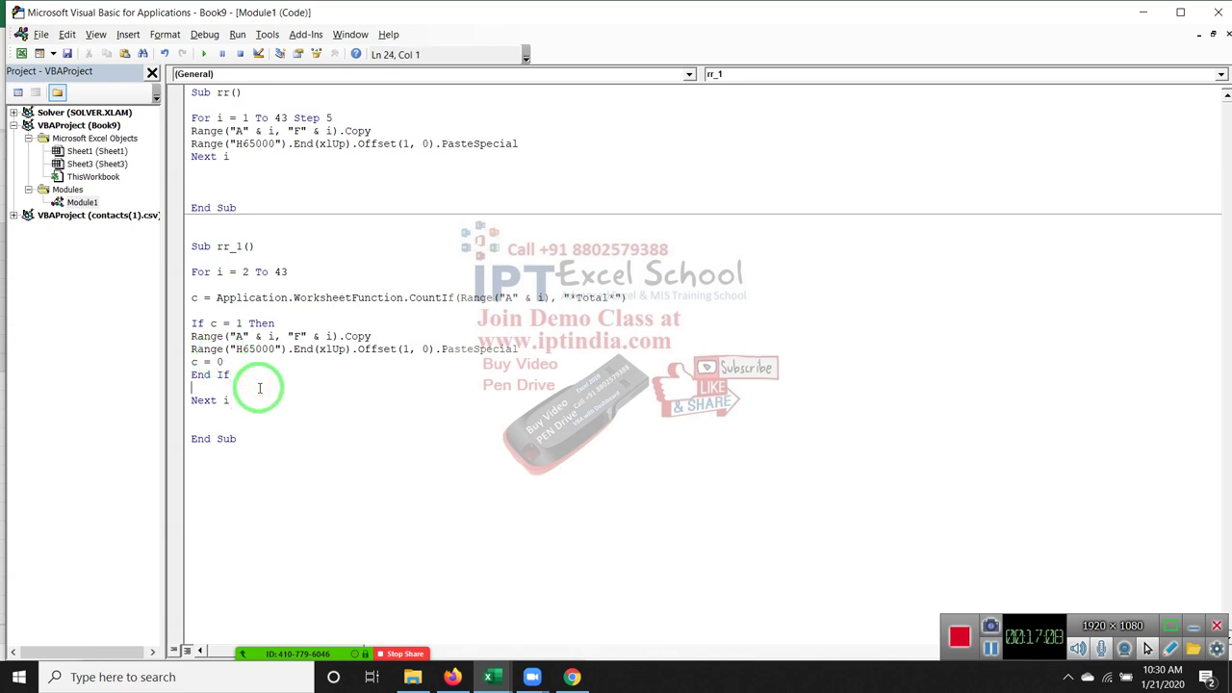
left_click(245, 312)
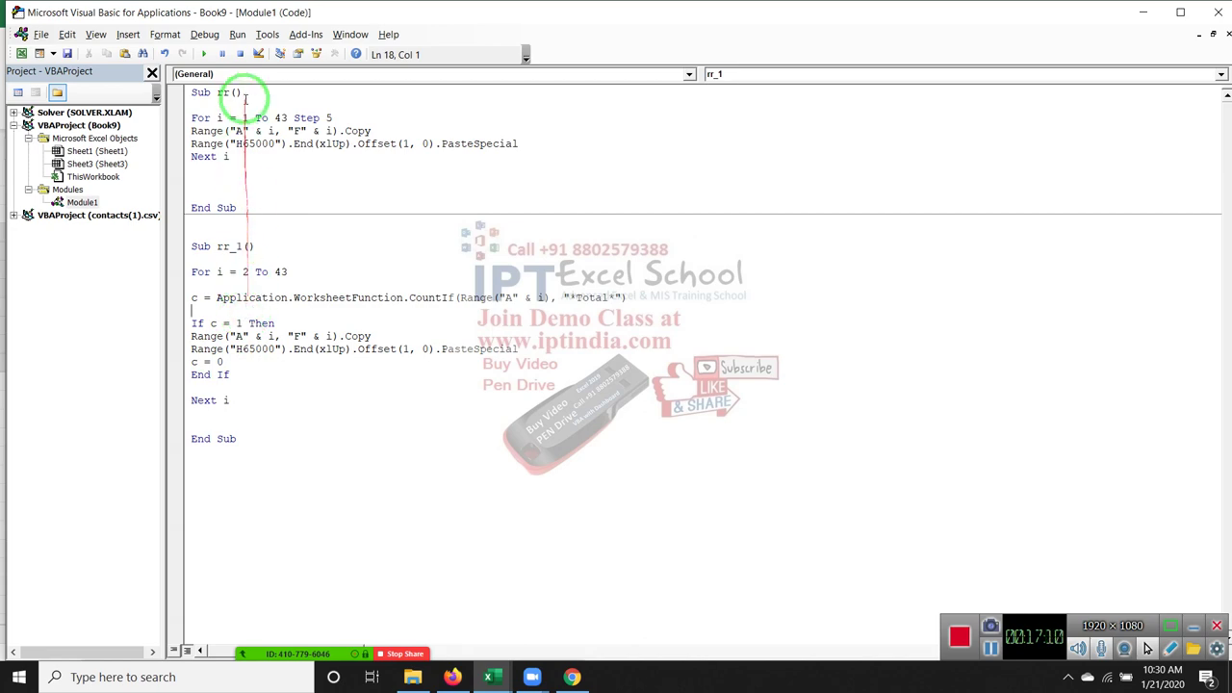
left_click(204, 54)
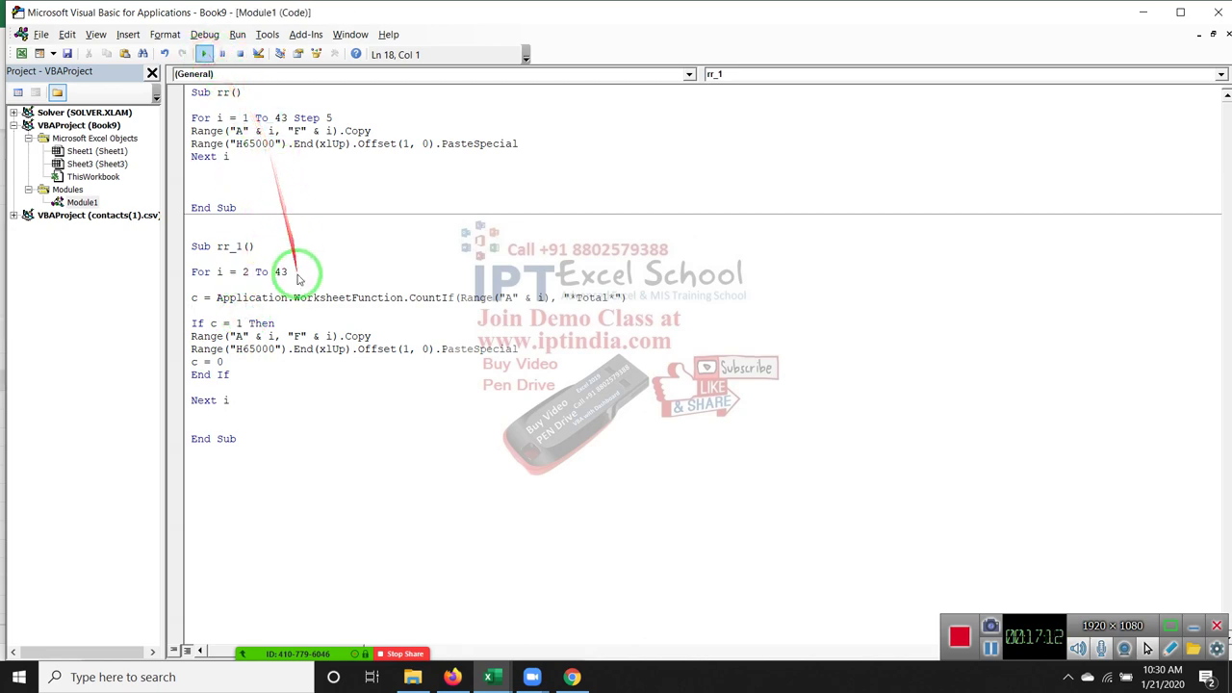
Clear the copied Total rows in H3:M11 on Sheet3, keeping the Name–May headers
key("alt+Tab")
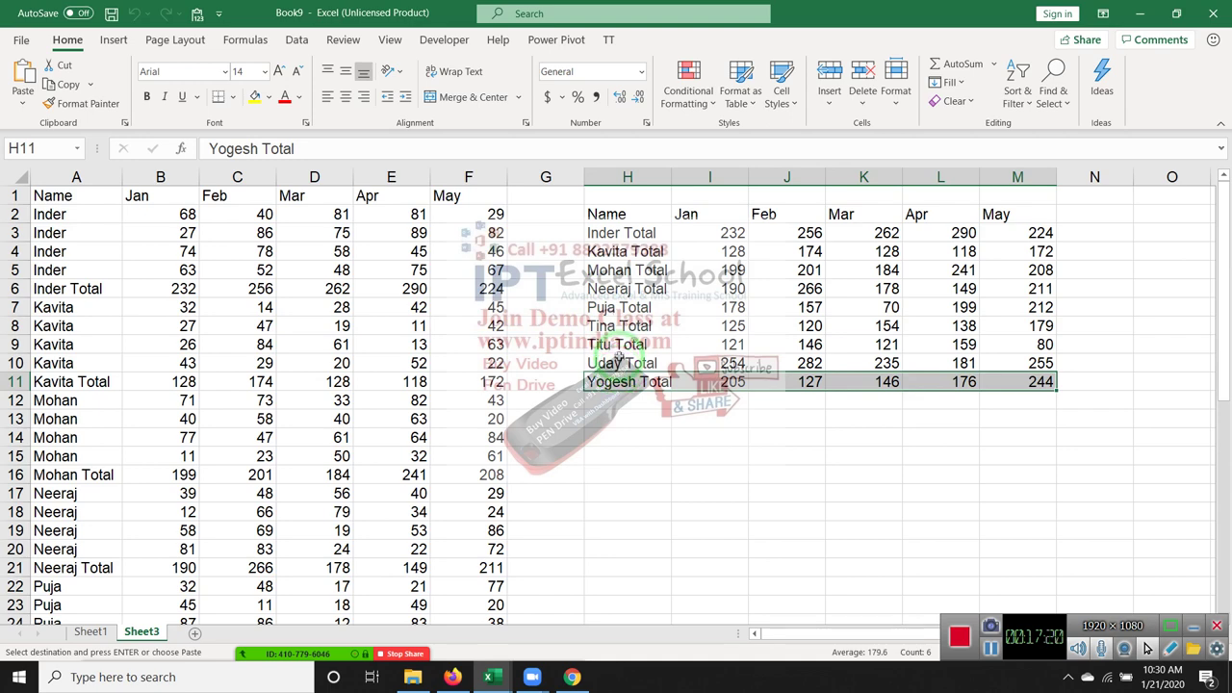
left_click_drag(619, 236, 1031, 377)
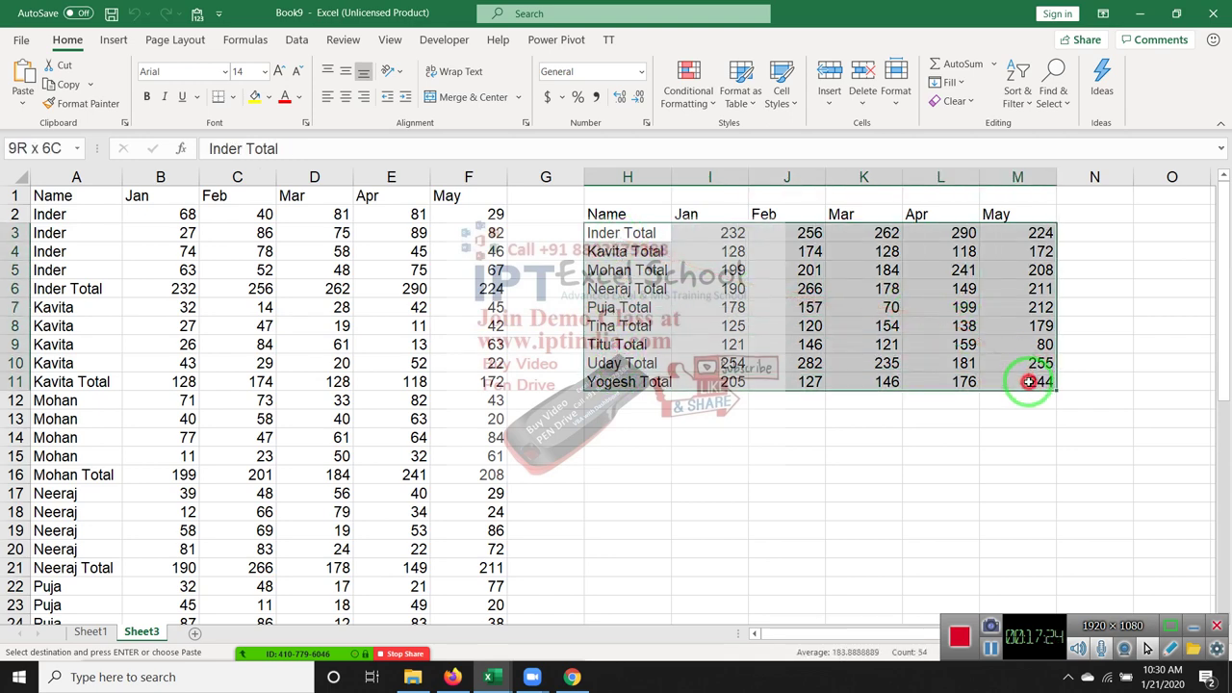
key("Delete")
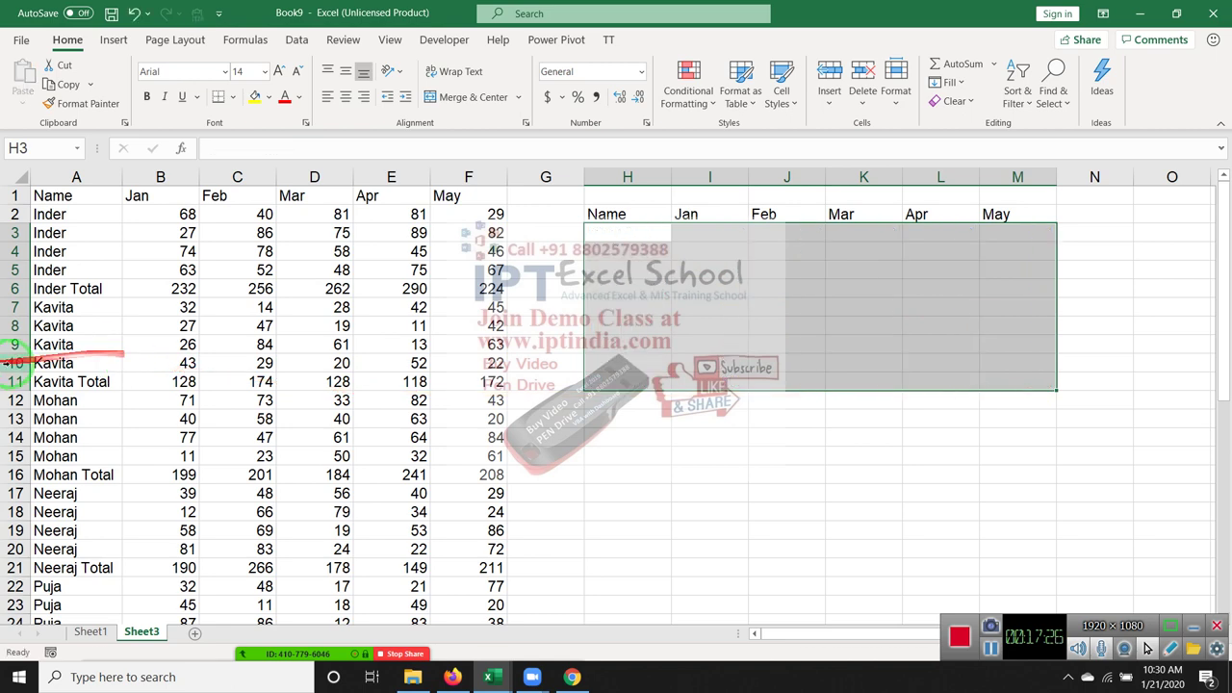
left_click(60, 345)
Back in the VBA editor, select the Step 5 value in rr's For i = 1 To 43 loop
key("alt+Tab")
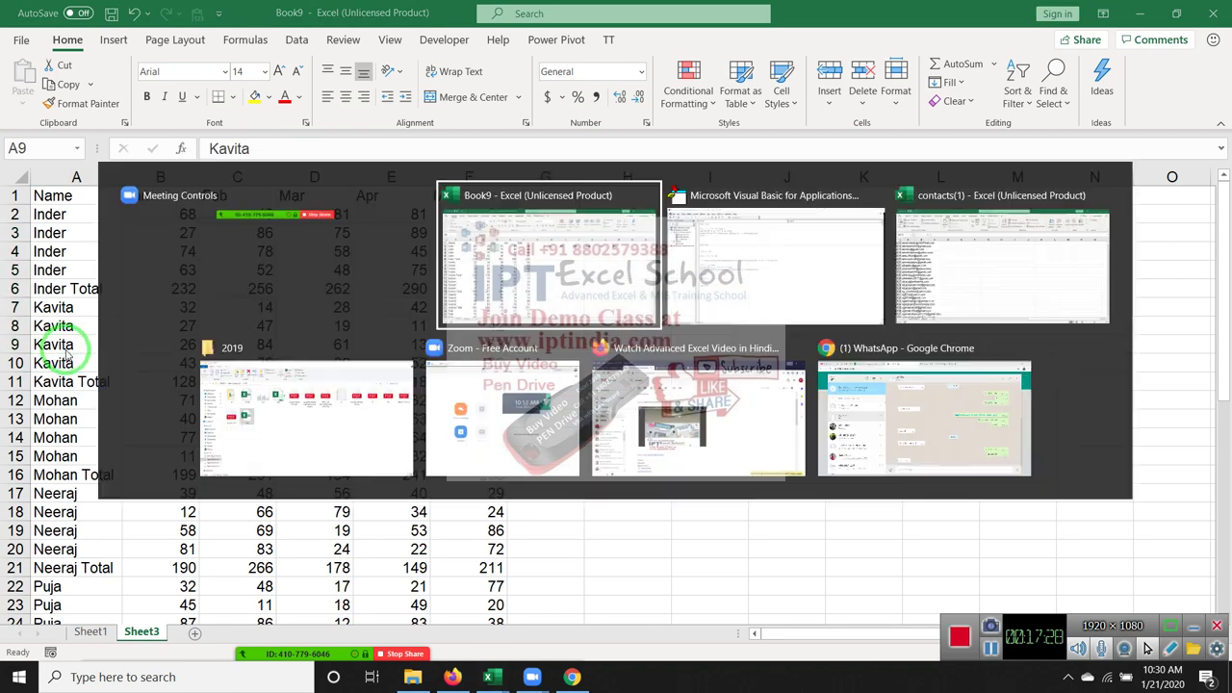
key("alt+Tab")
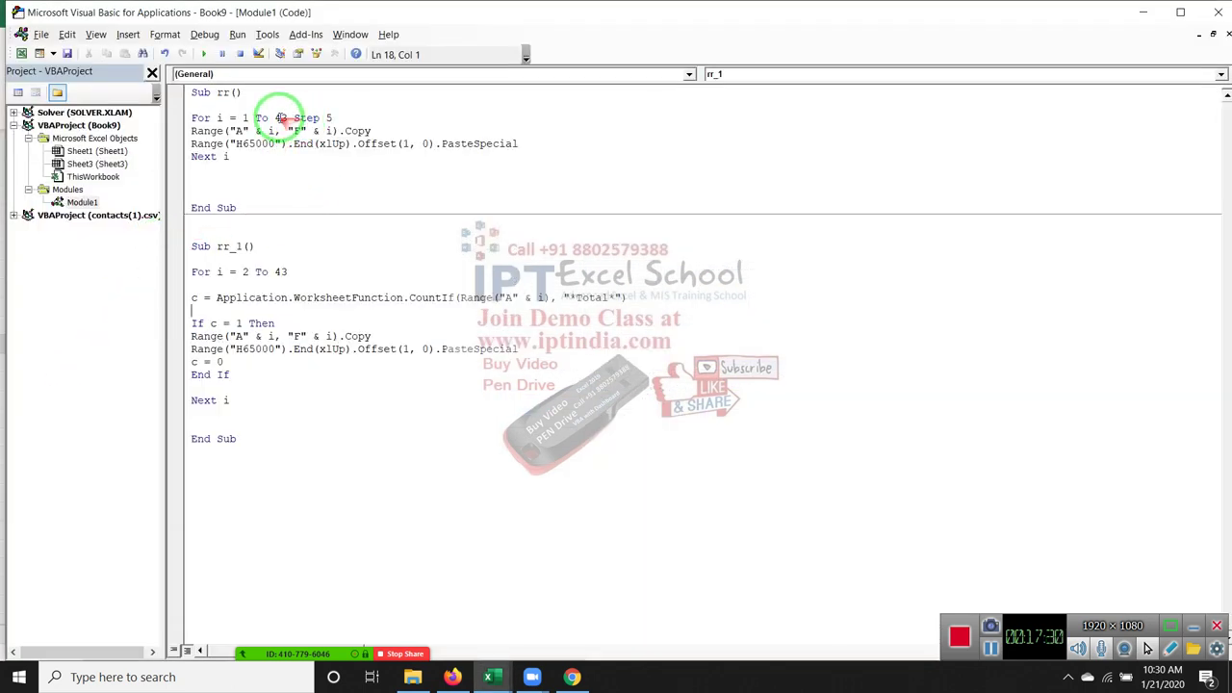
double_click(331, 118)
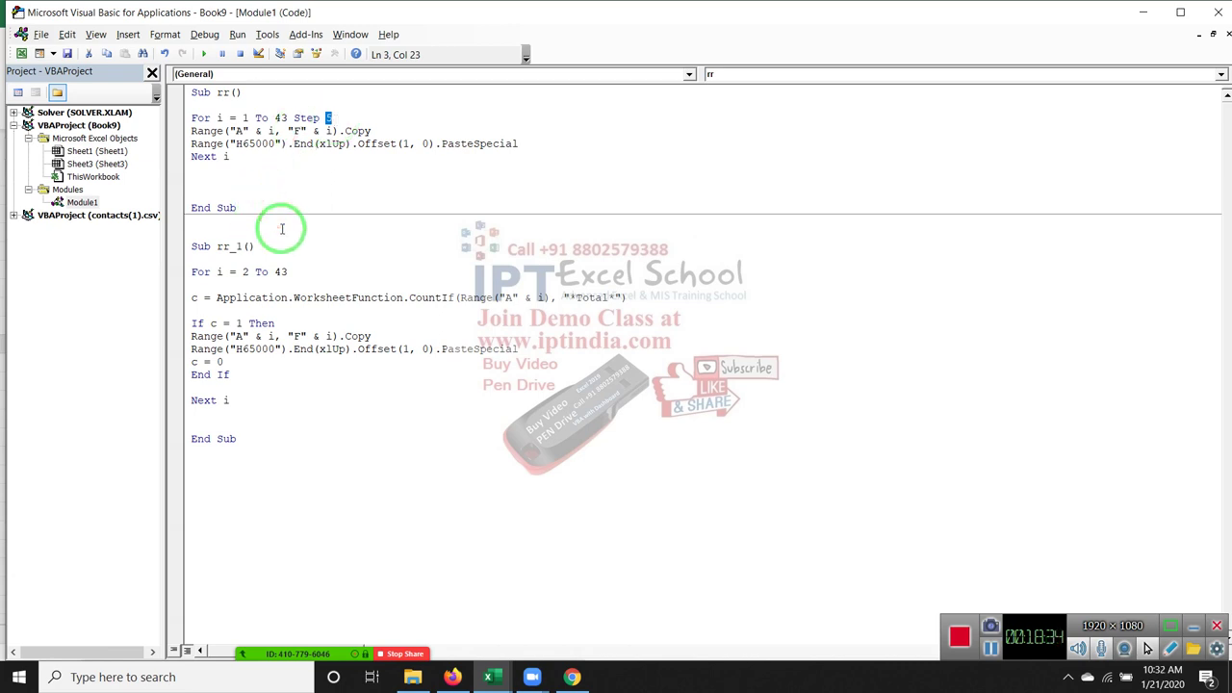
left_click(285, 429)
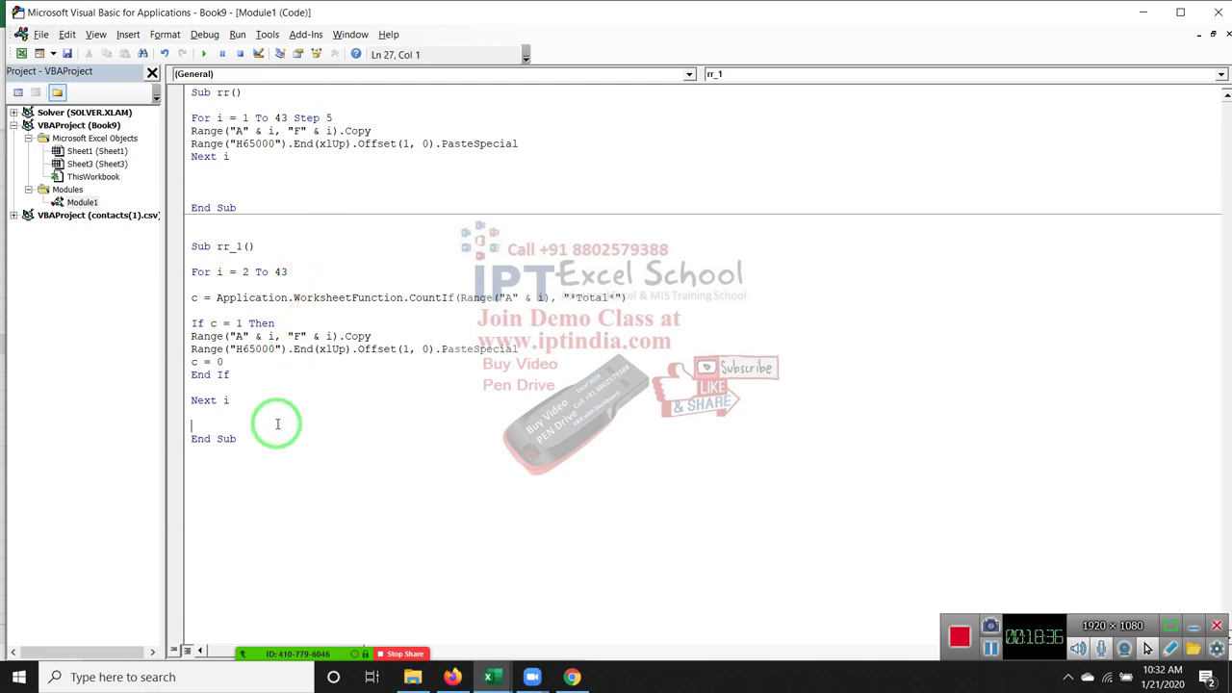
Look over the Loop notes on Sheet1, then return to Sheet3's data table
key("alt+Tab")
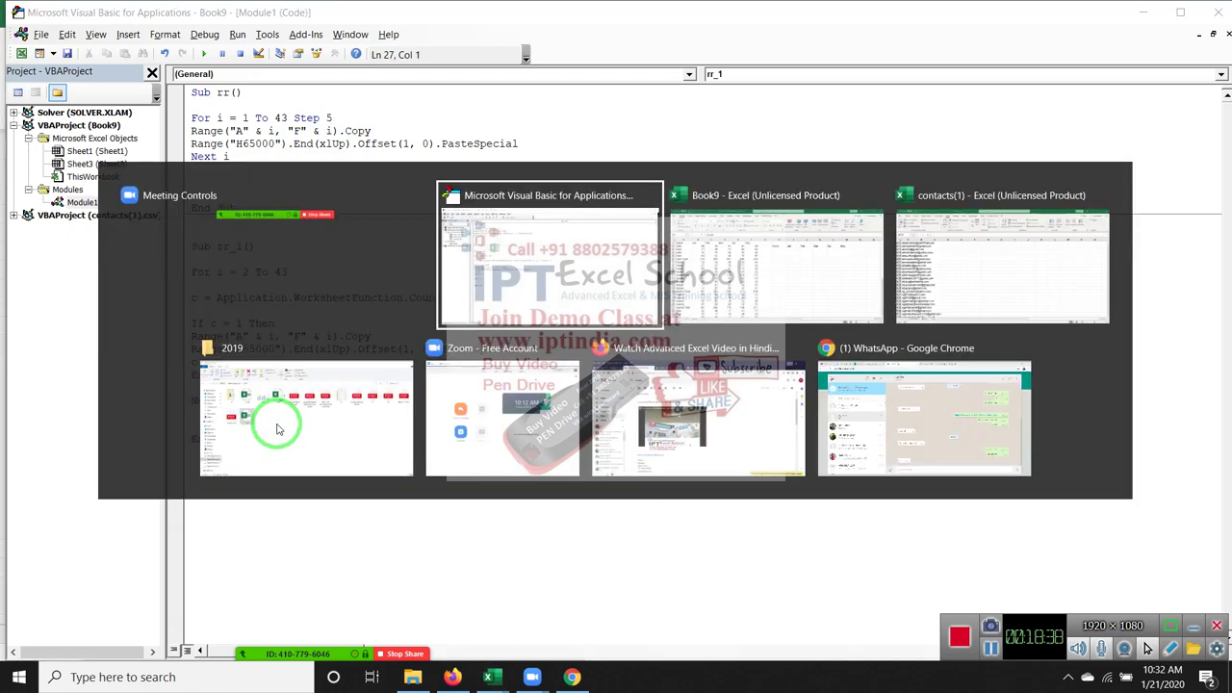
left_click(92, 631)
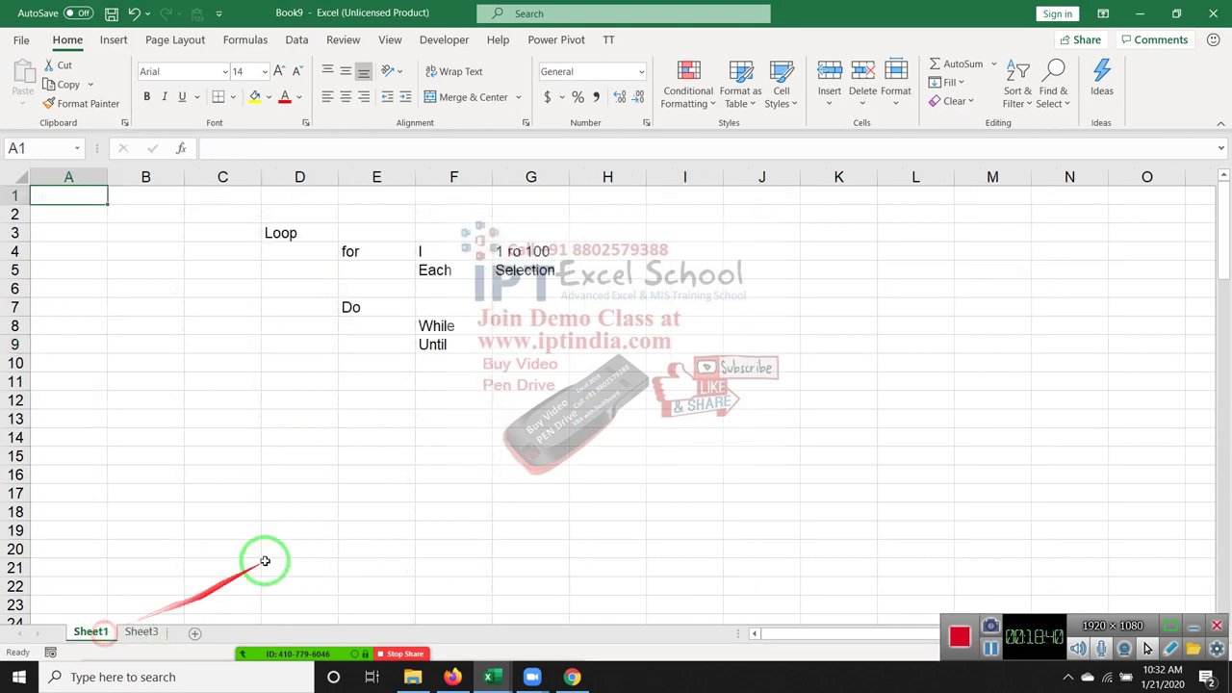
left_click(500, 272)
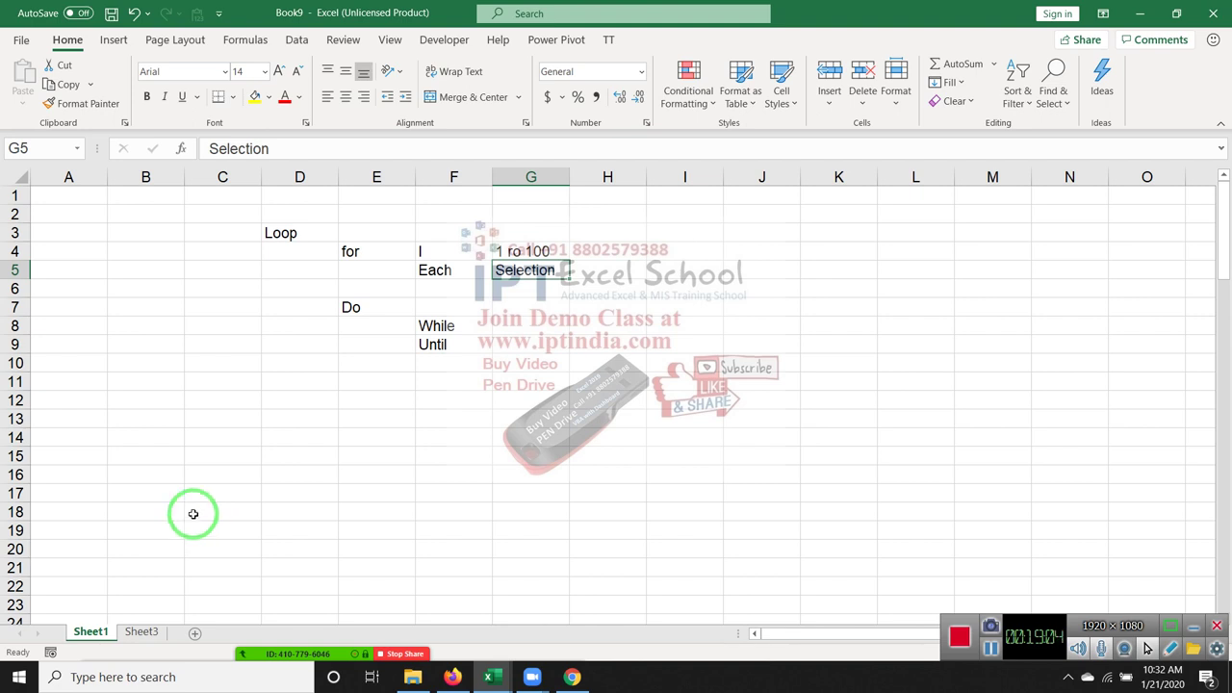
left_click(128, 636)
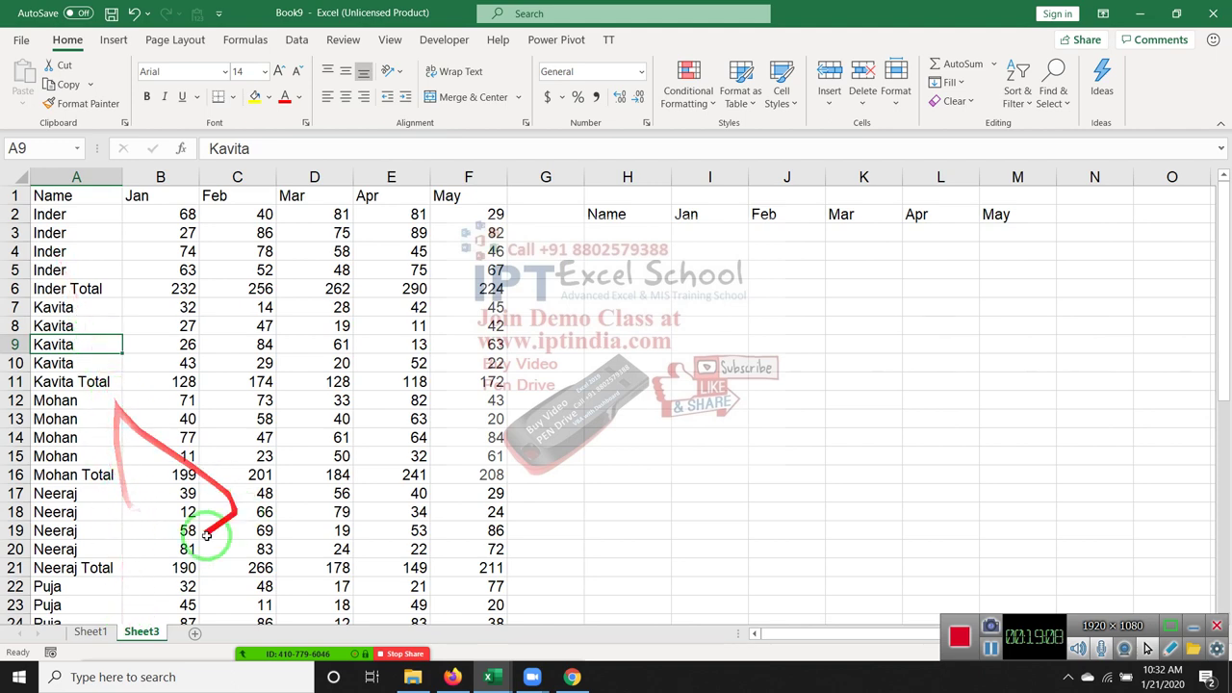
Add the new Sheet4, trying a Name heading in A1 and then clearing it
left_click(195, 633)
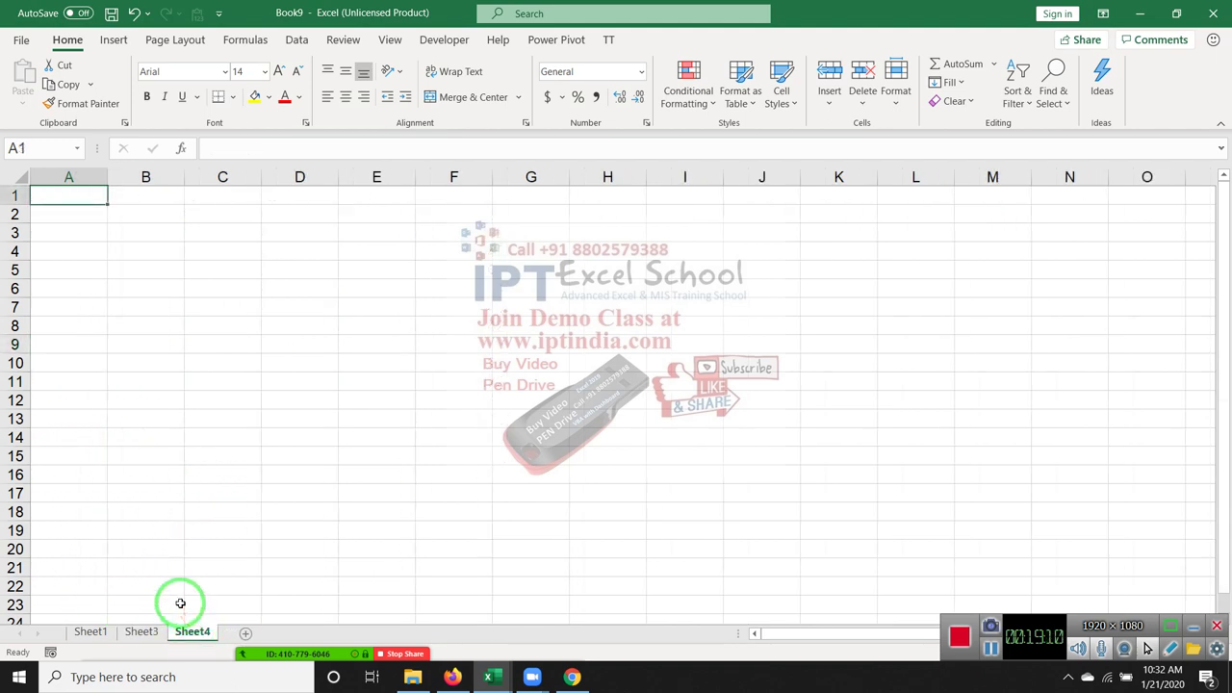
type("Name")
key("Return")
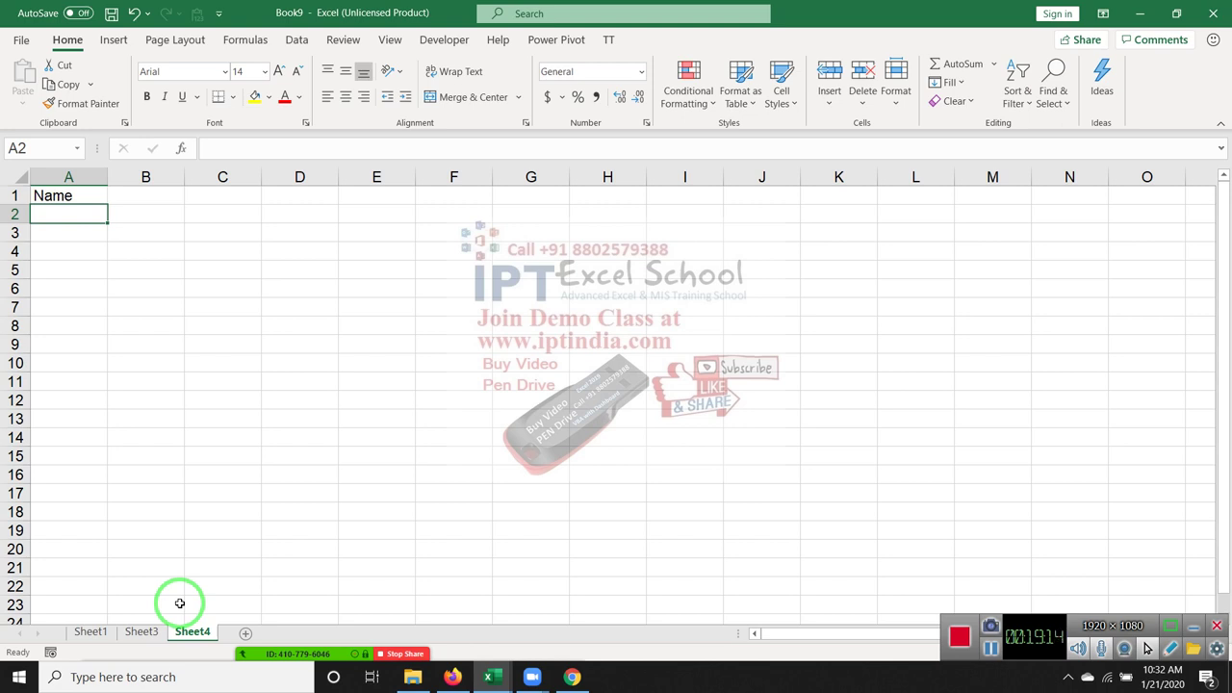
key("Up")
key("Delete")
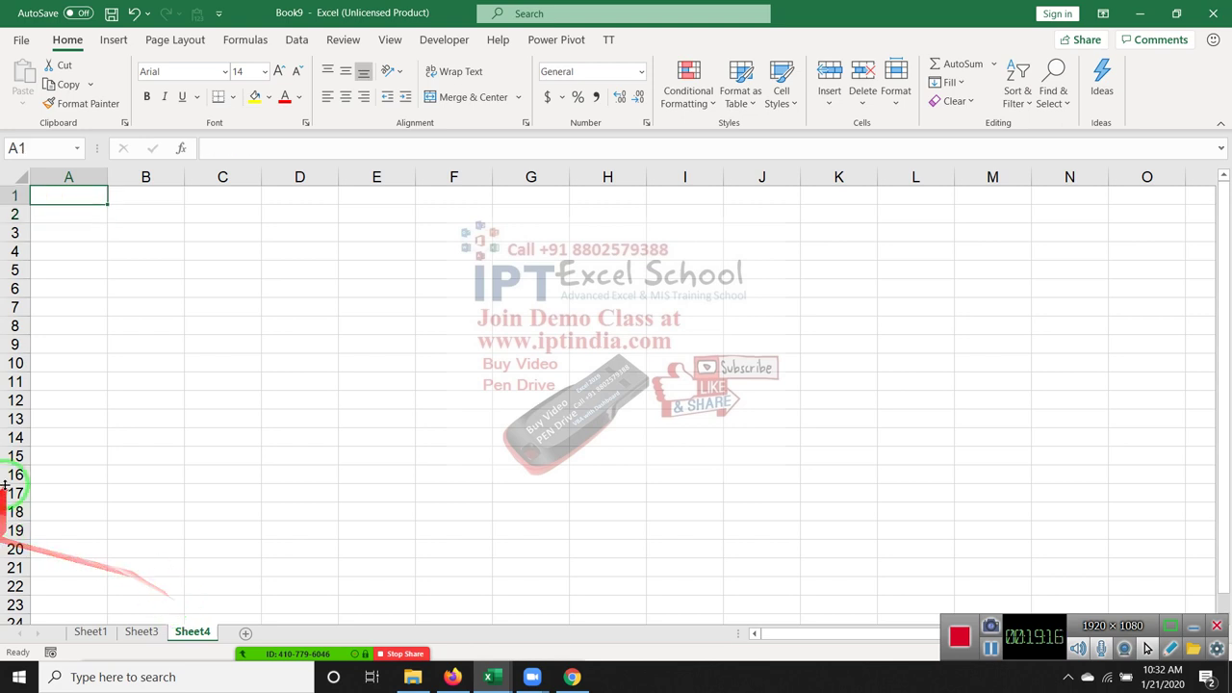
Open the recent Data workbook and inspect the Name entries in column E
left_click(17, 40)
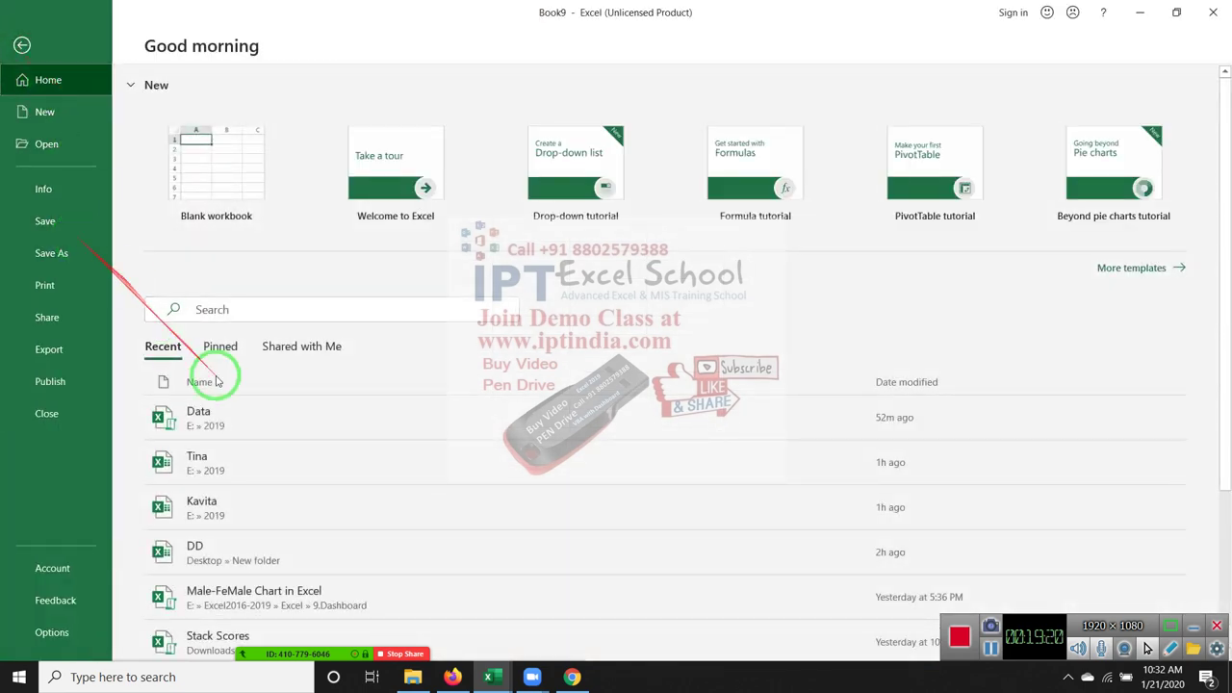
left_click(229, 409)
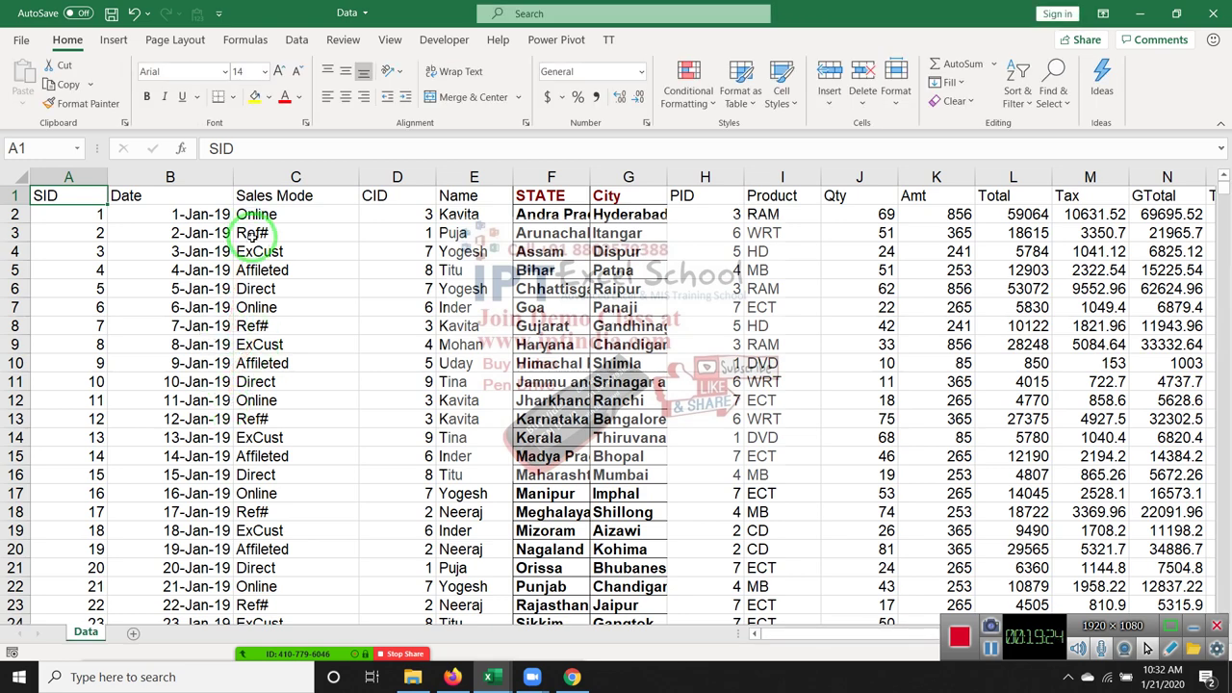
left_click(451, 252)
left_click(470, 177)
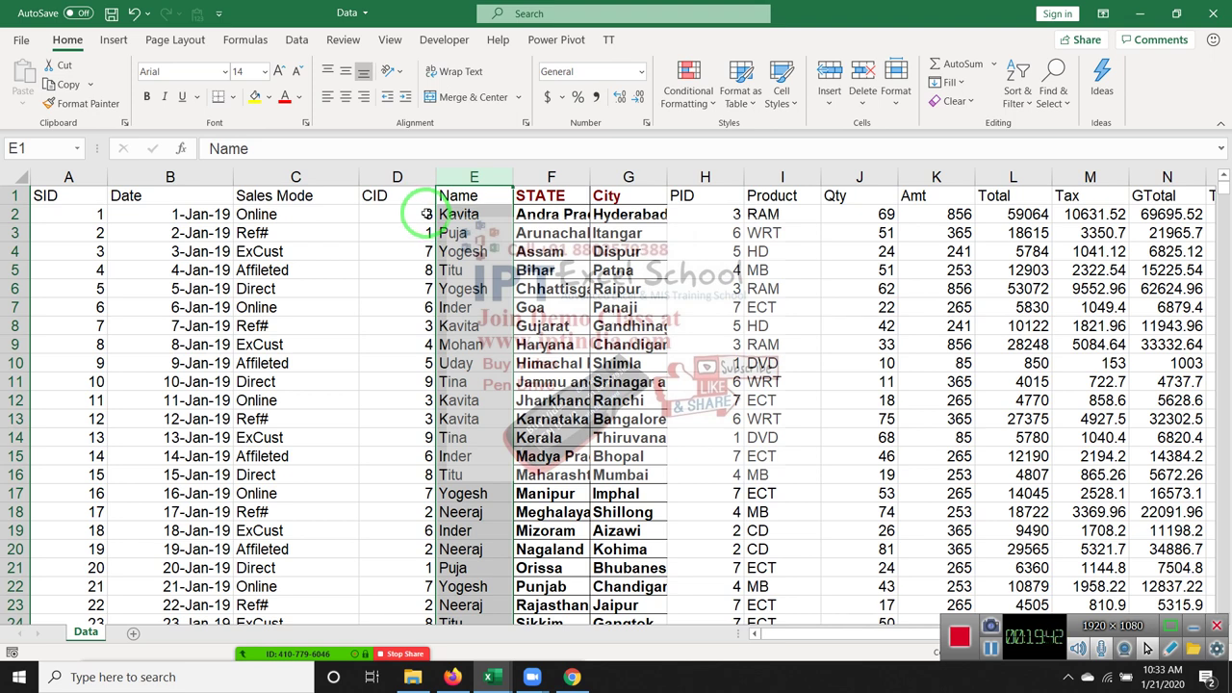
left_click(24, 178)
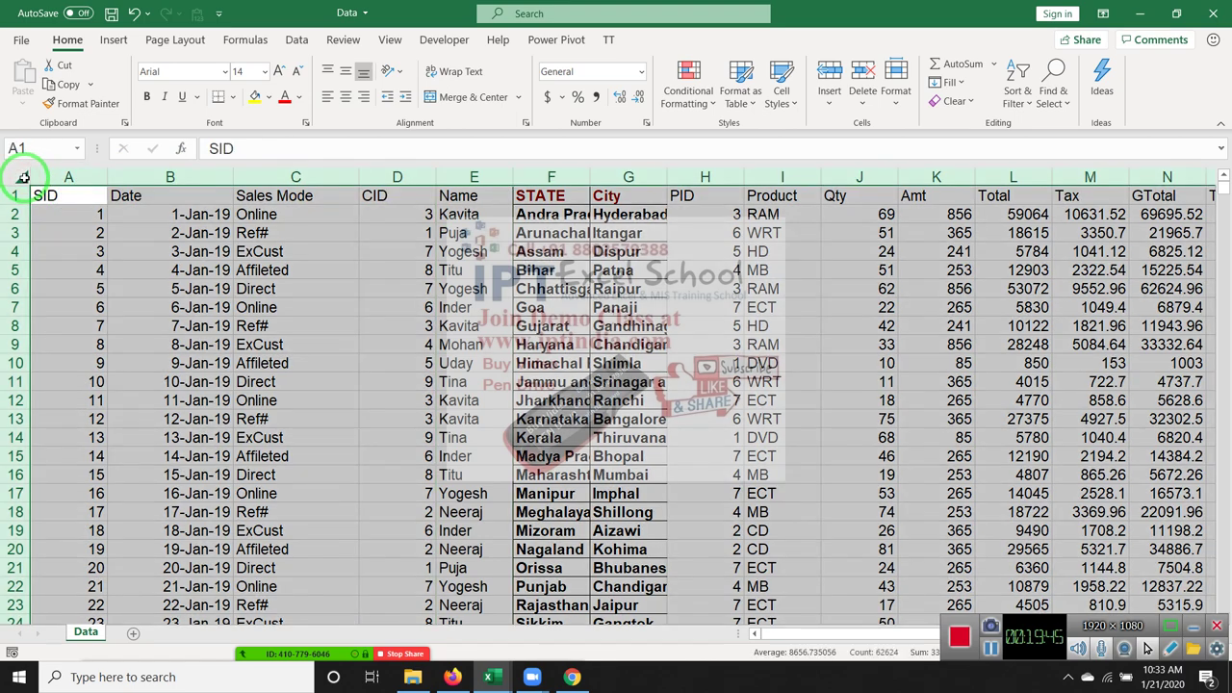
left_click(145, 213)
left_click(477, 178)
left_click(476, 235)
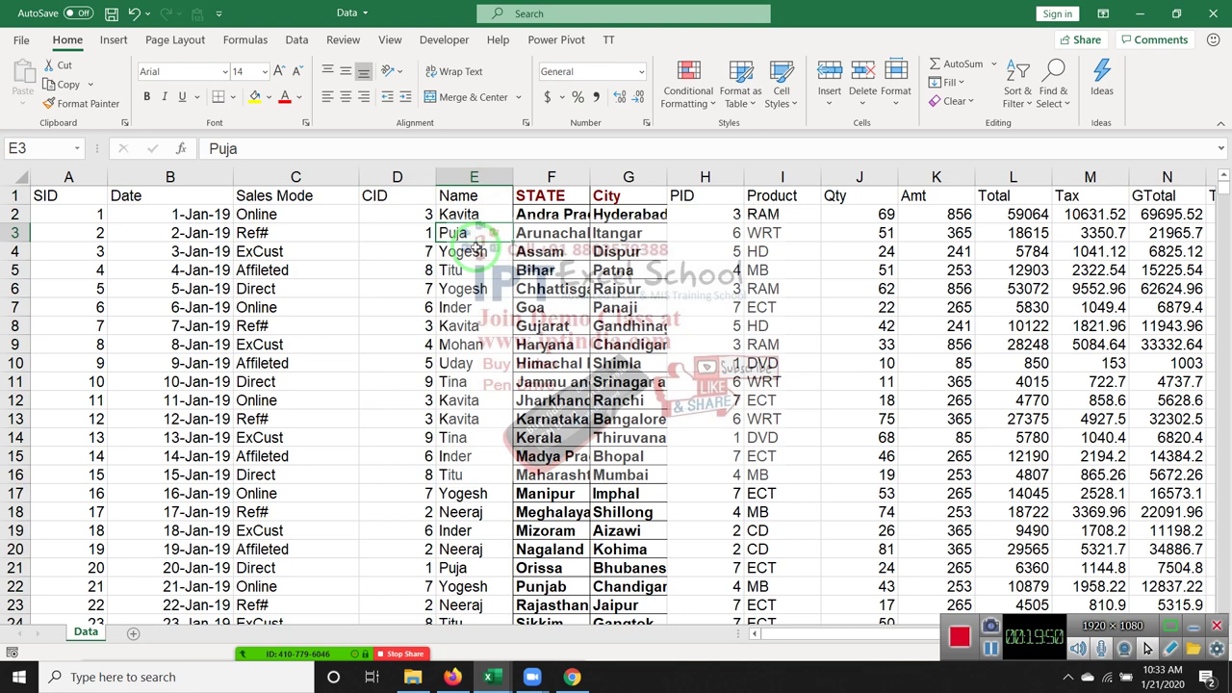
Copy the Name column E and paste it into column A of a new sheet
left_click(472, 214)
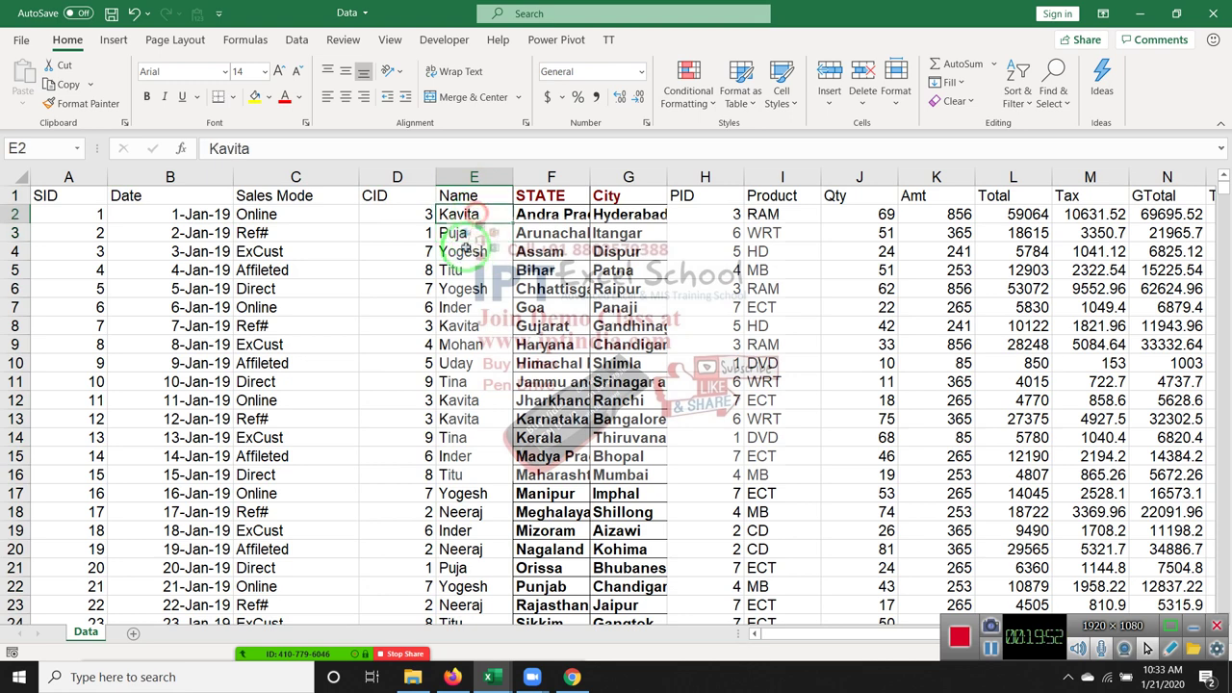
left_click(460, 310)
left_click(465, 323)
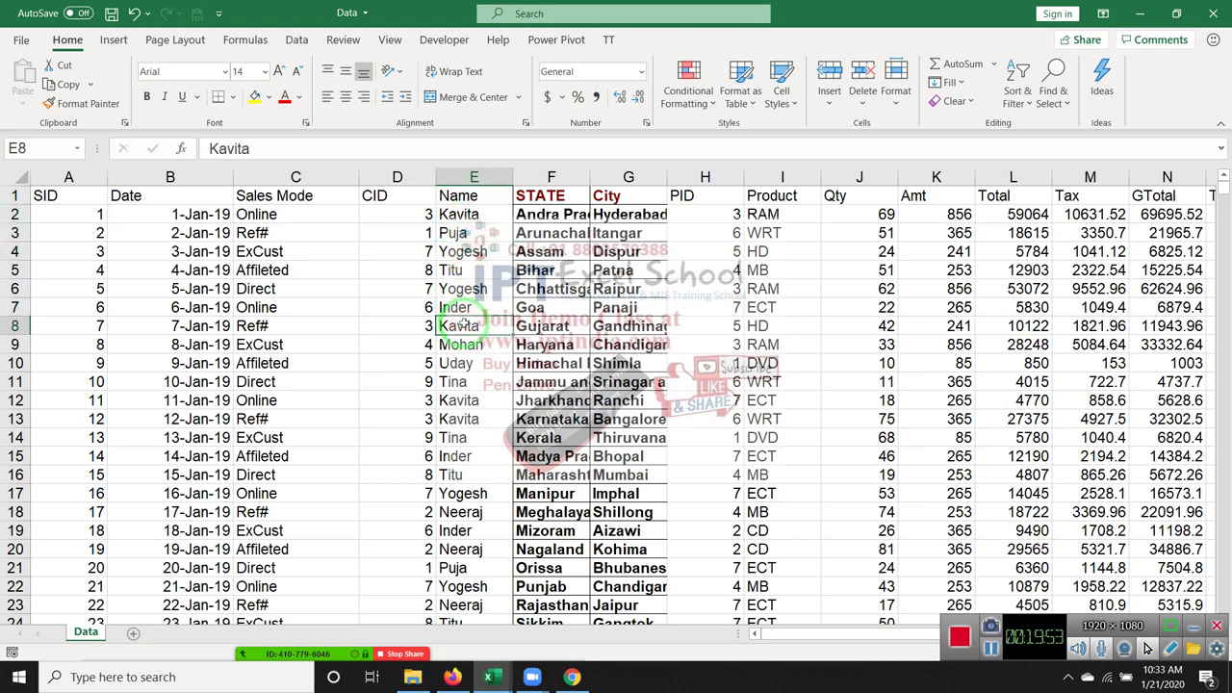
left_click(474, 178)
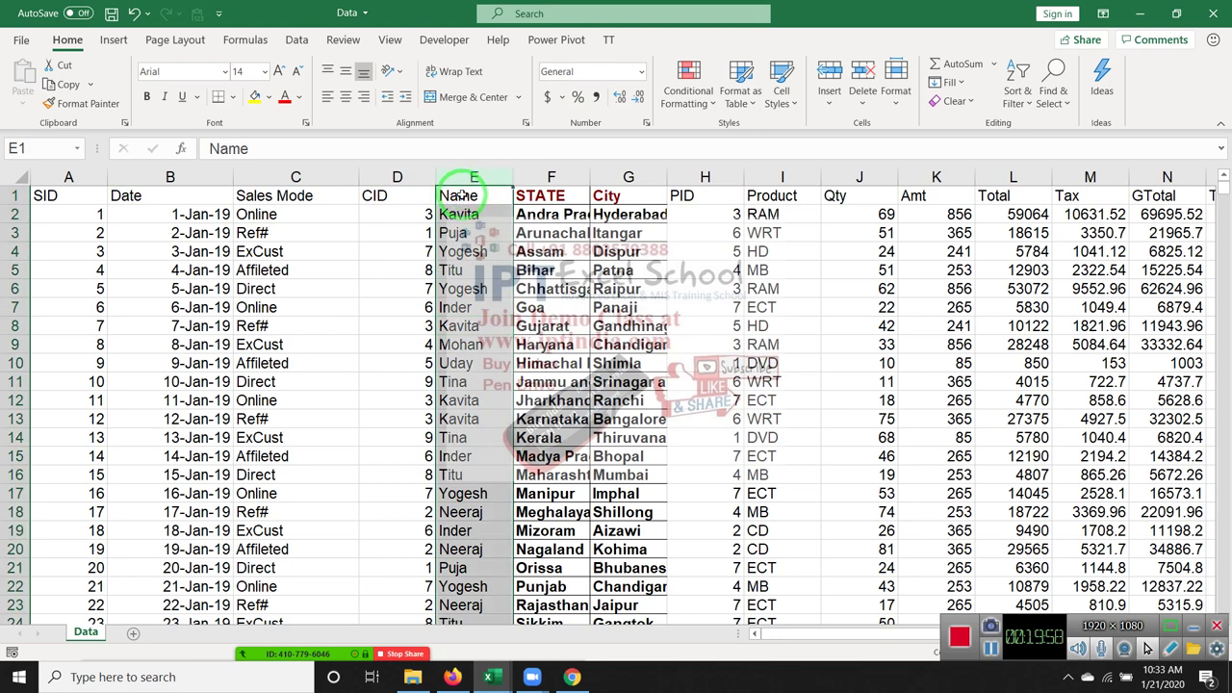
right_click(462, 194)
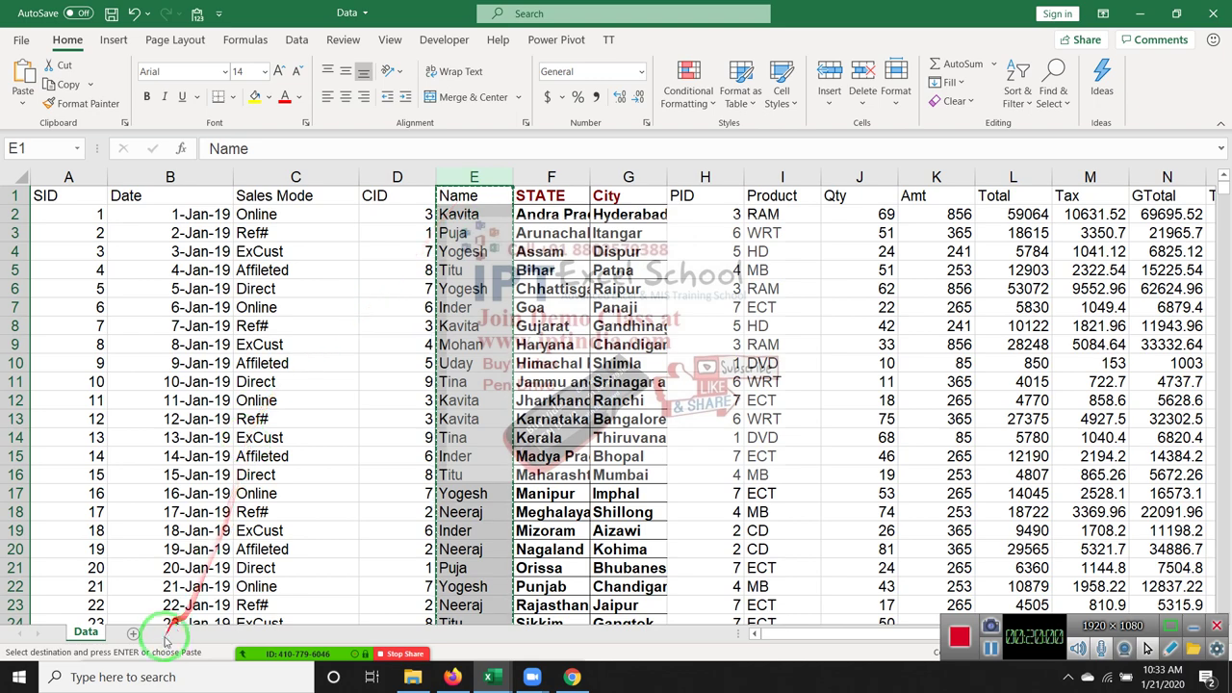
left_click(133, 632)
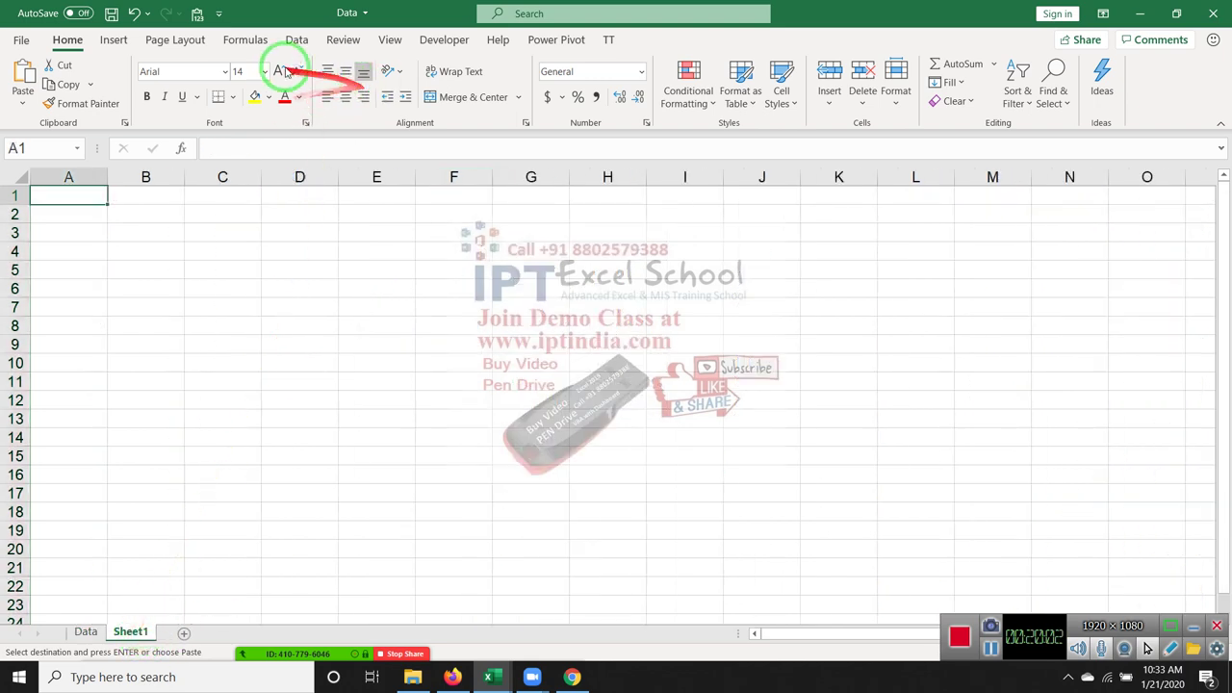
key("ctrl+v")
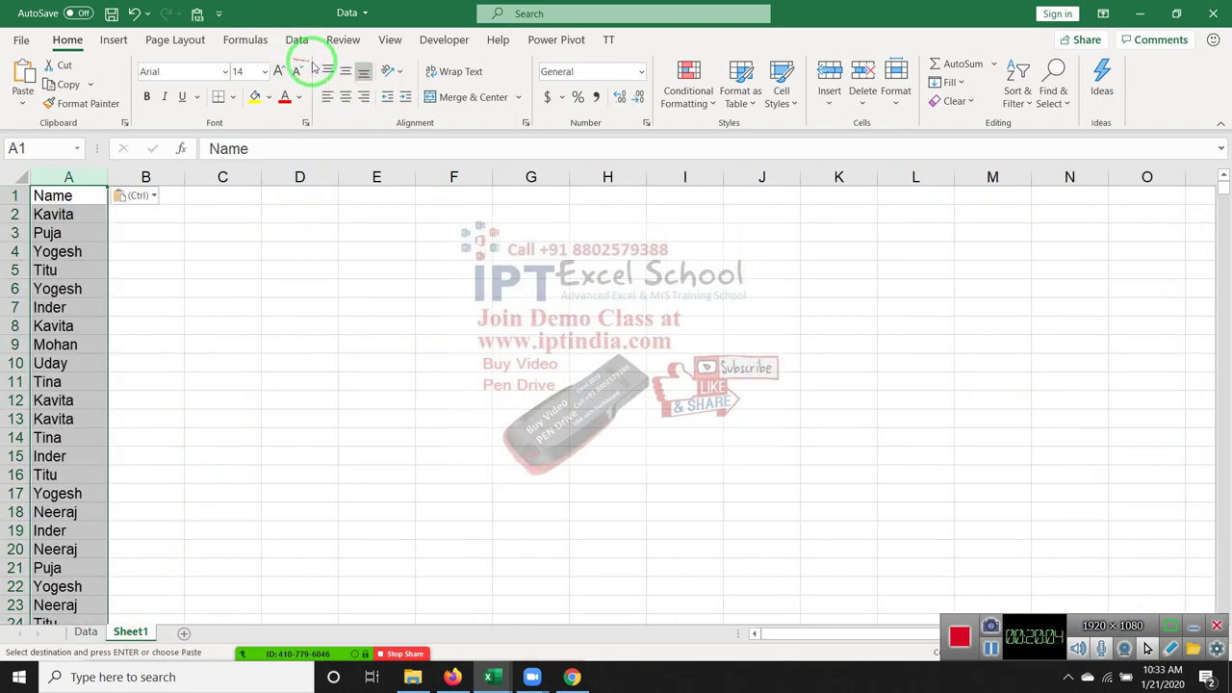
Remove duplicates from column A, leaving nine unique names, then select column A
left_click(296, 40)
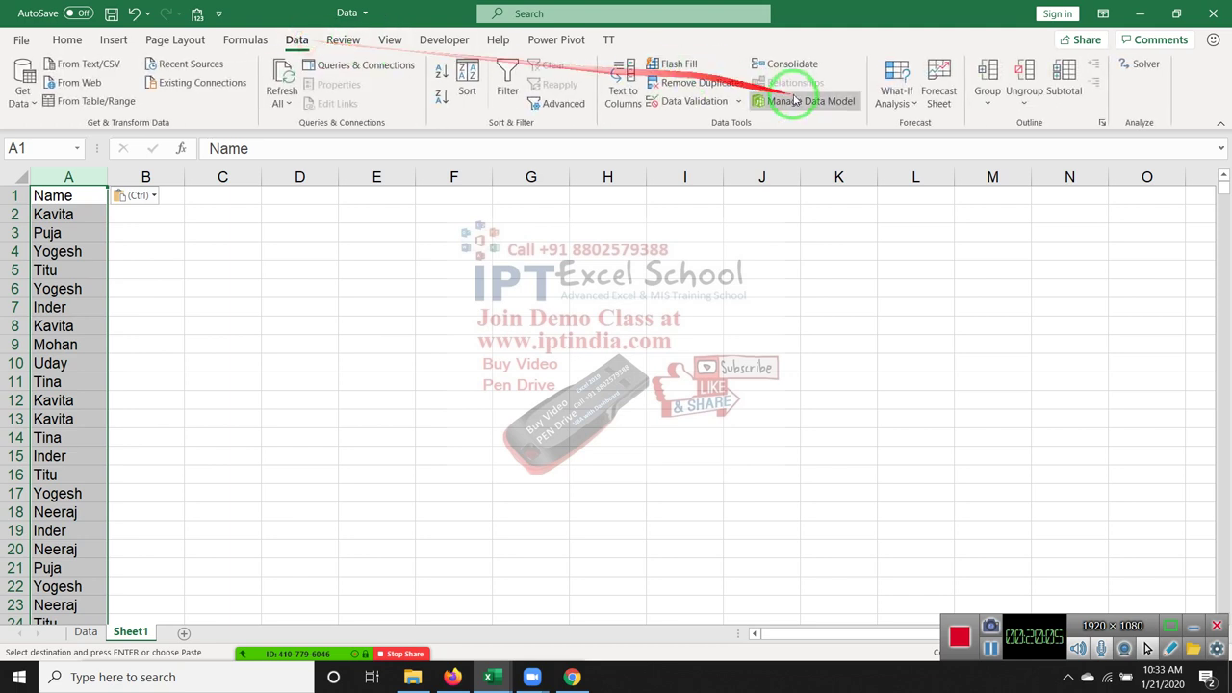
left_click(698, 82)
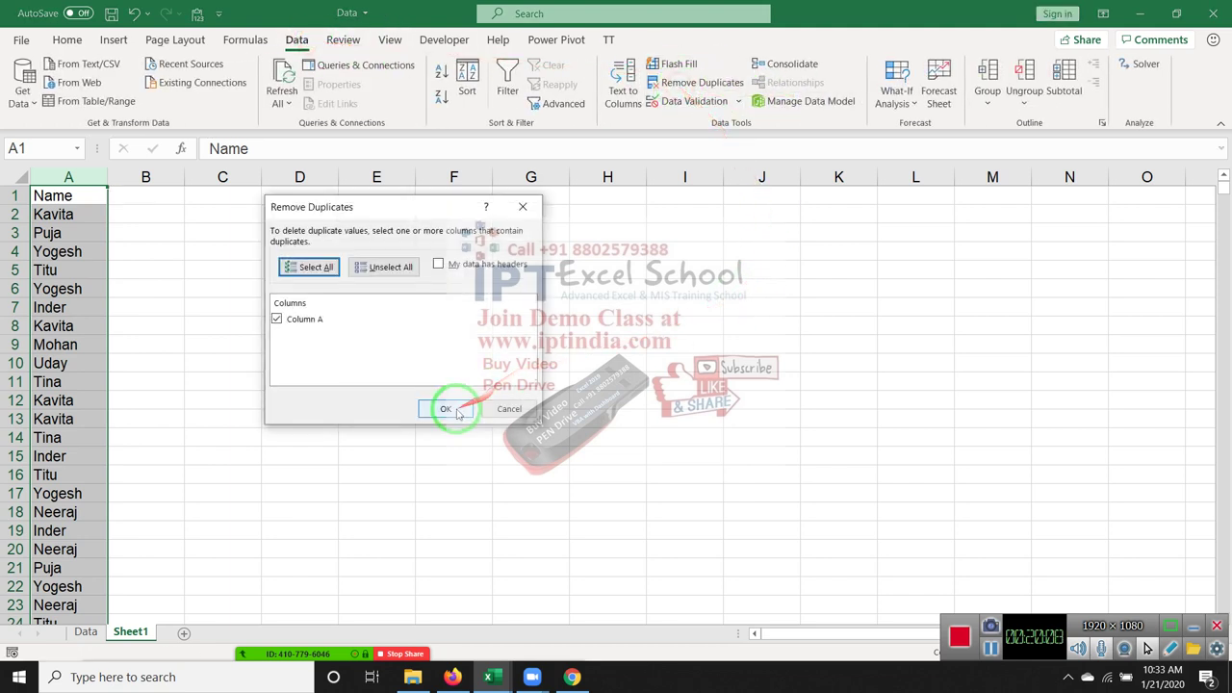
left_click(446, 408)
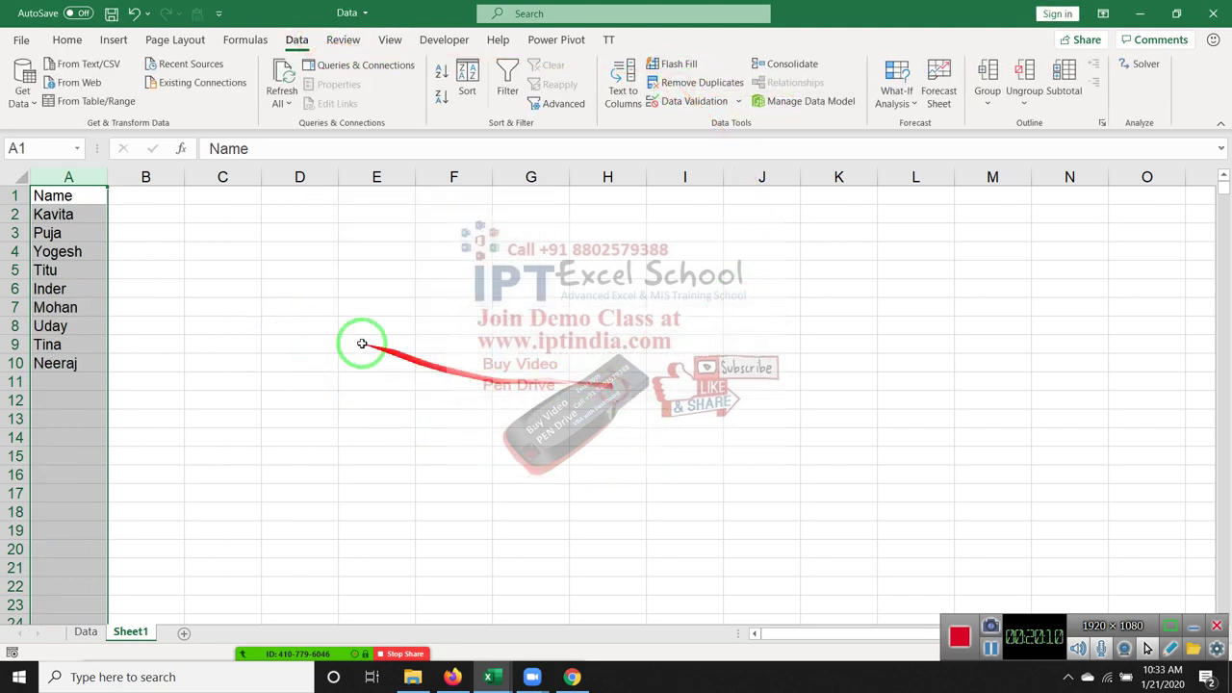
left_click(366, 344)
left_click(50, 201)
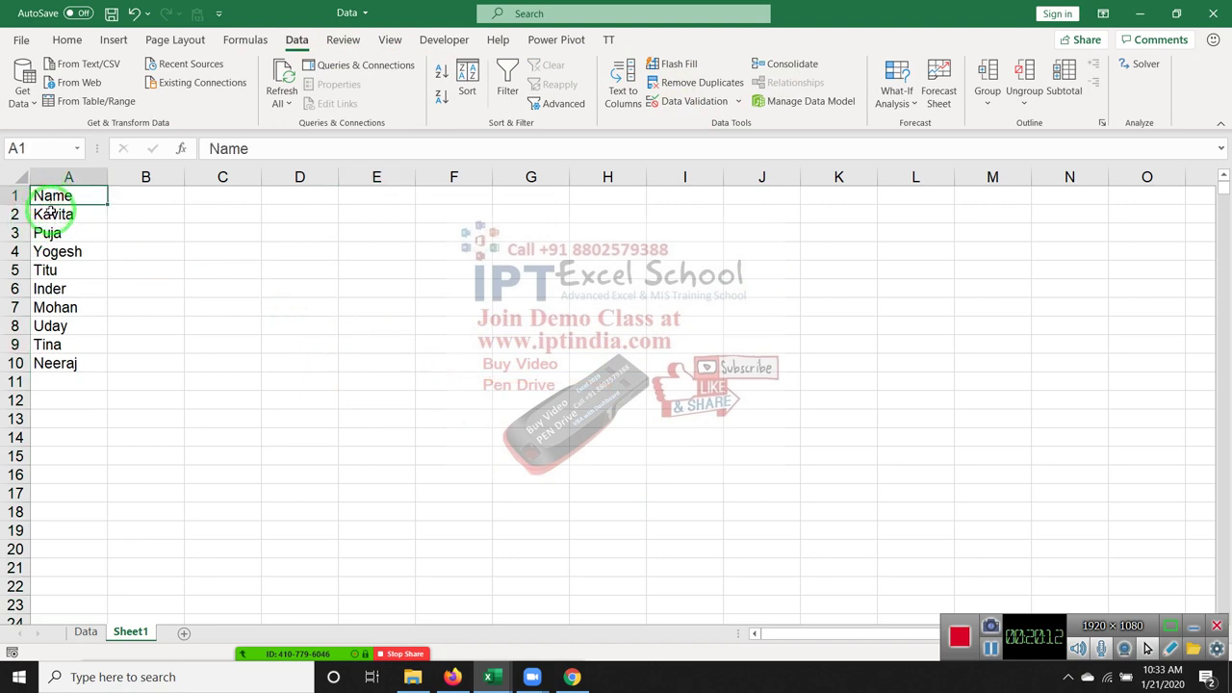
left_click_drag(50, 213, 52, 358)
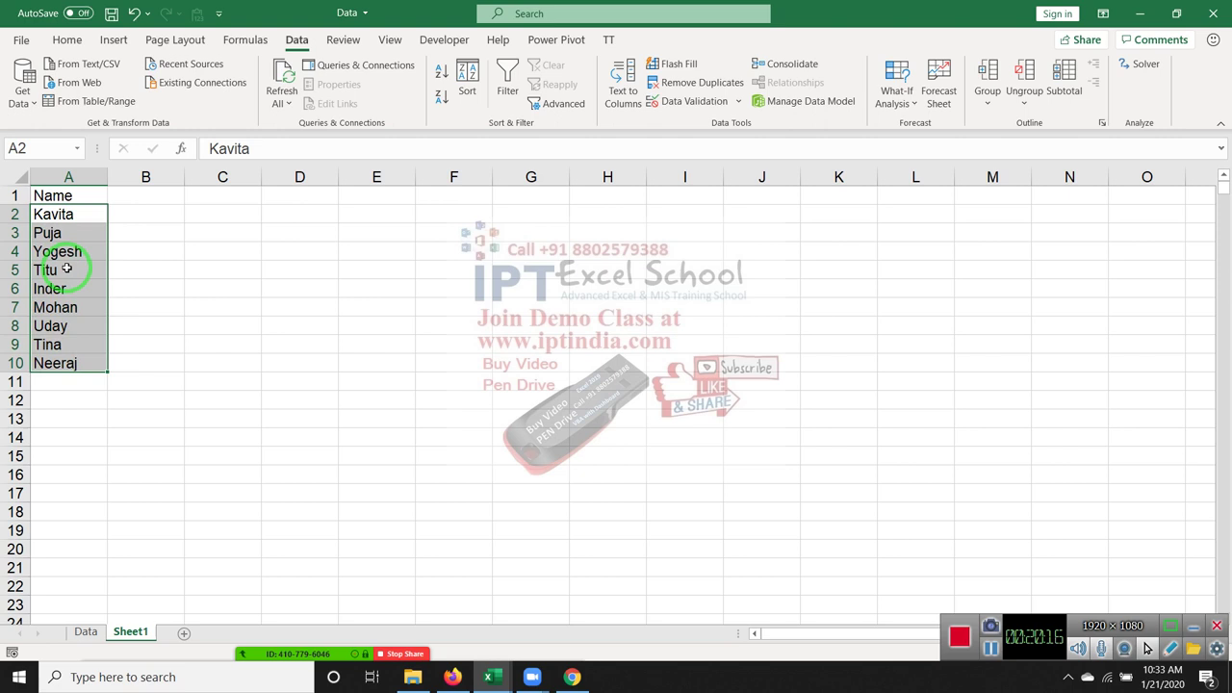
left_click(67, 177)
Clear column A and delete the extra Sheet1
key("Delete")
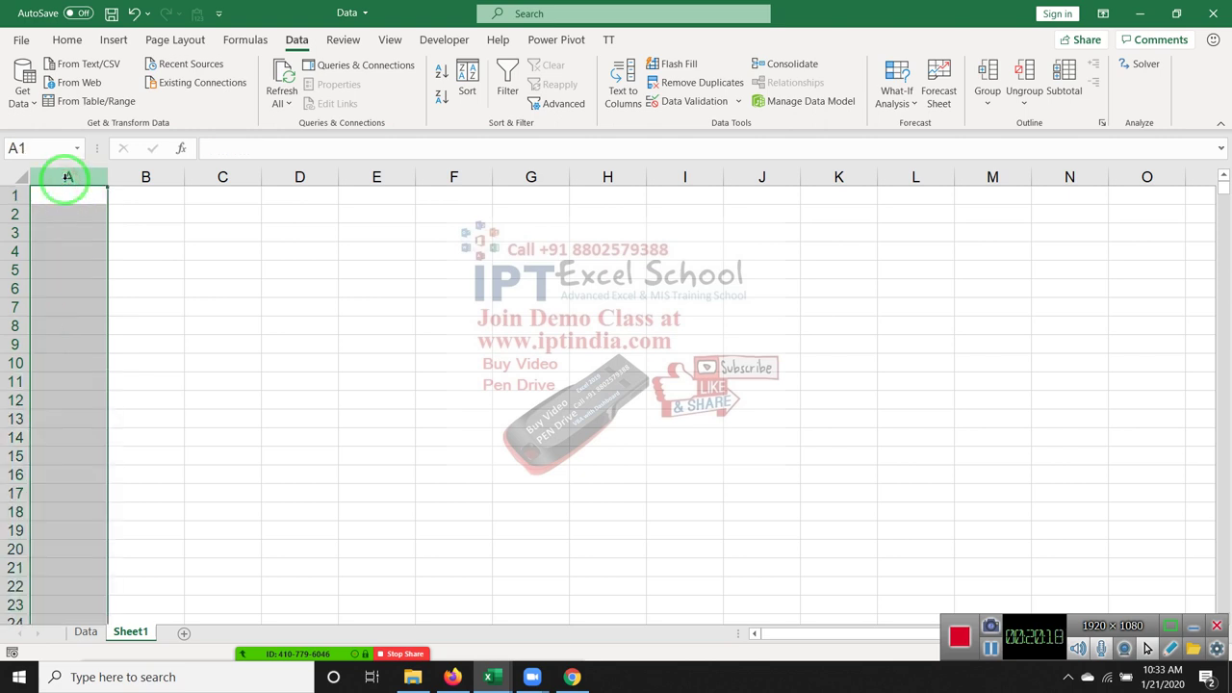
right_click(137, 630)
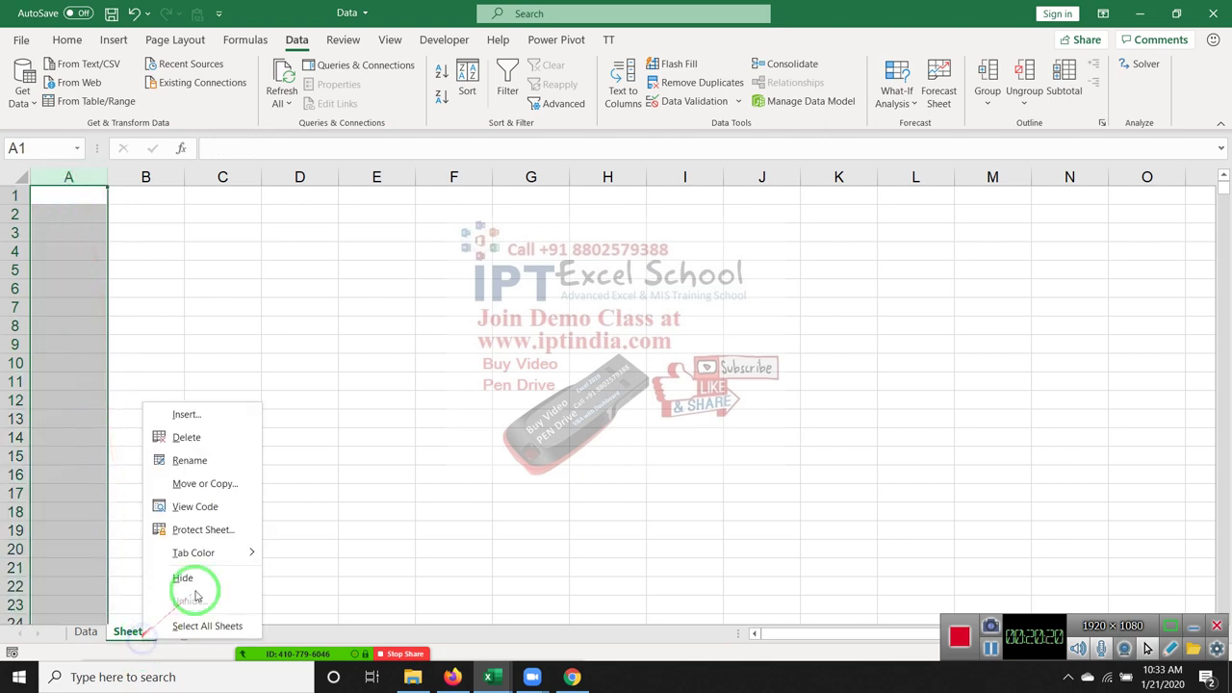
left_click(217, 439)
left_click(587, 380)
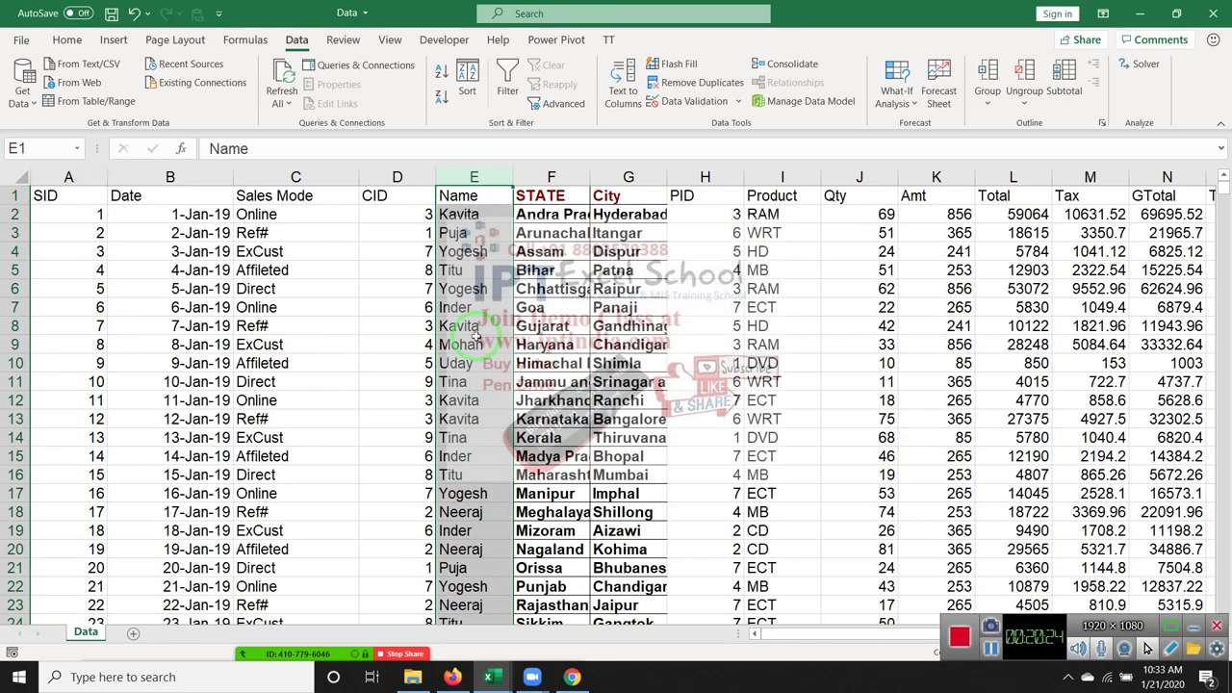
Paste the copied names into column A of a new Sheet2 and put Name in D1
key("ctrl+c")
left_click(133, 632)
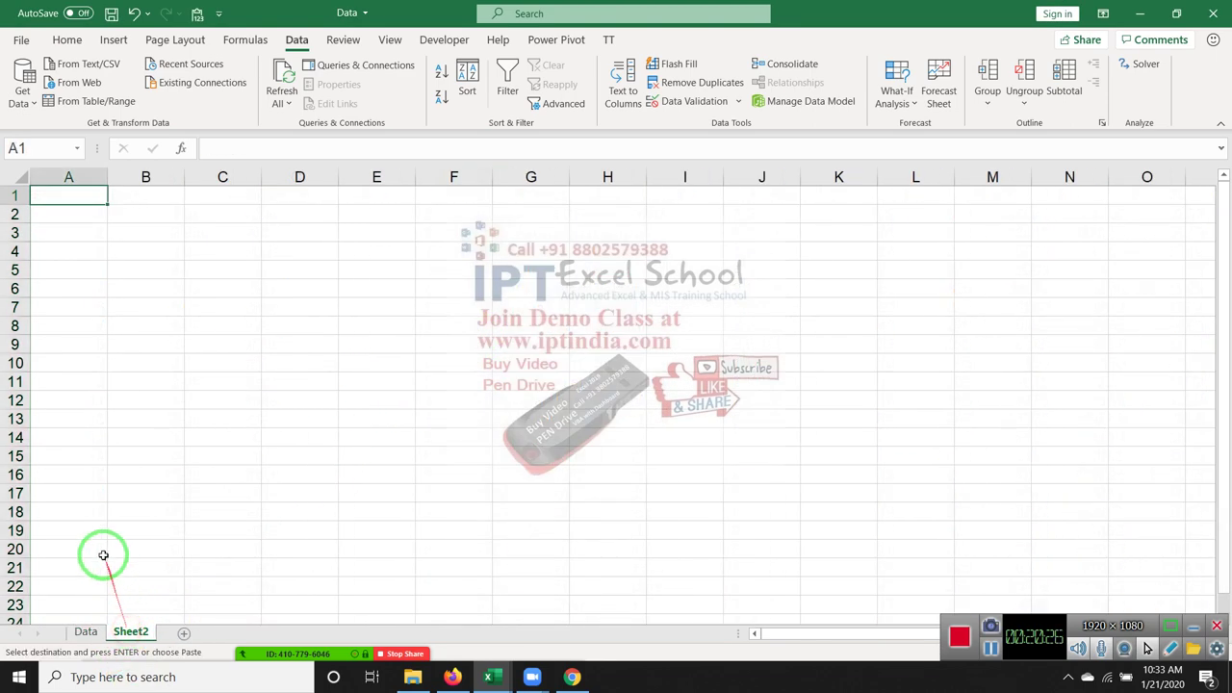
key("ctrl+v")
left_click(67, 231)
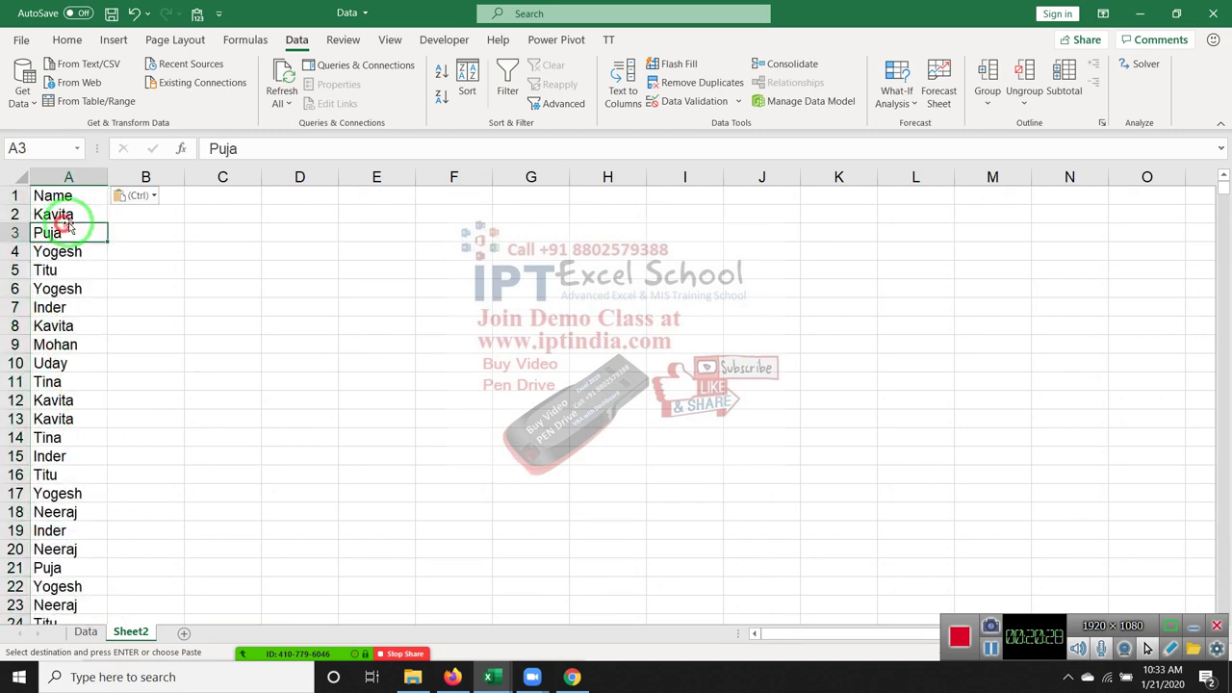
left_click(289, 194)
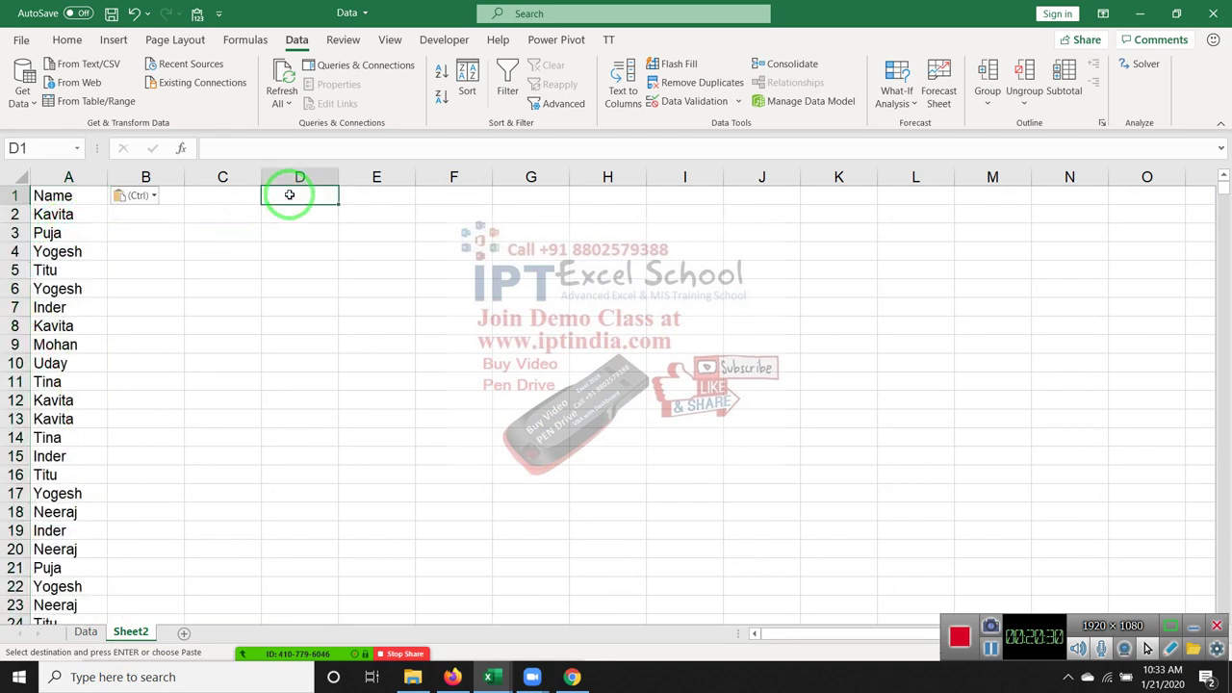
type("Name")
key("Return")
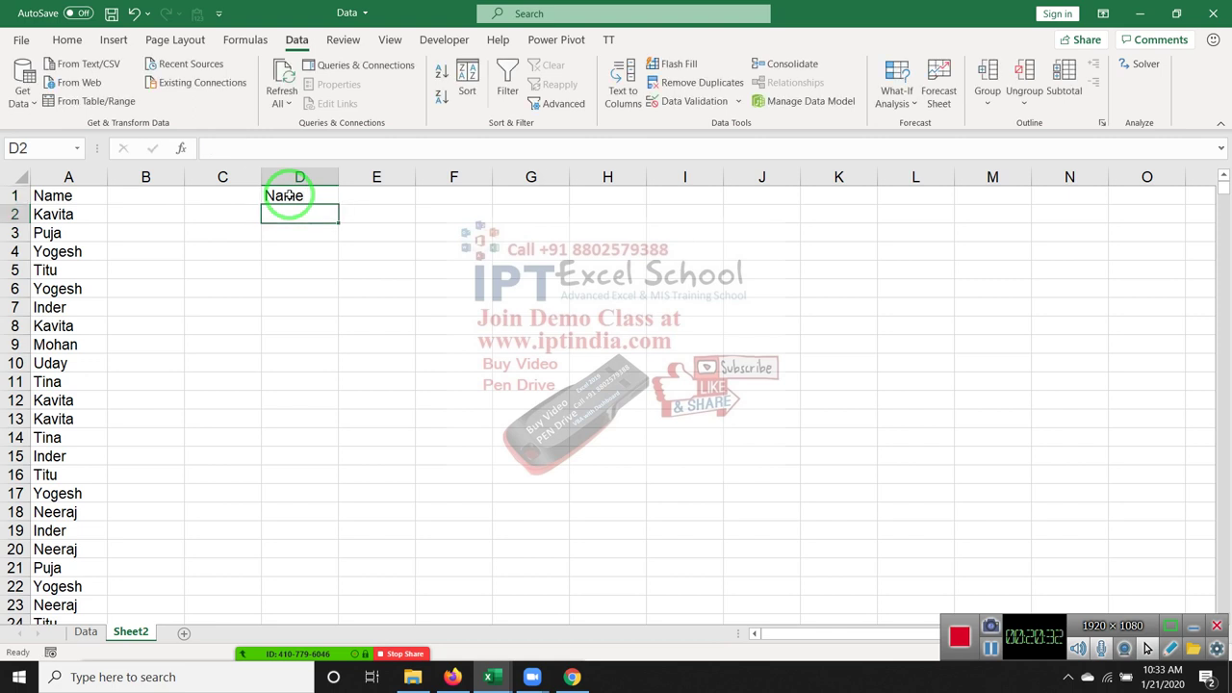
Review columns A and D on Sheet2, then launch the Visual Basic editor from Developer
left_click(458, 43)
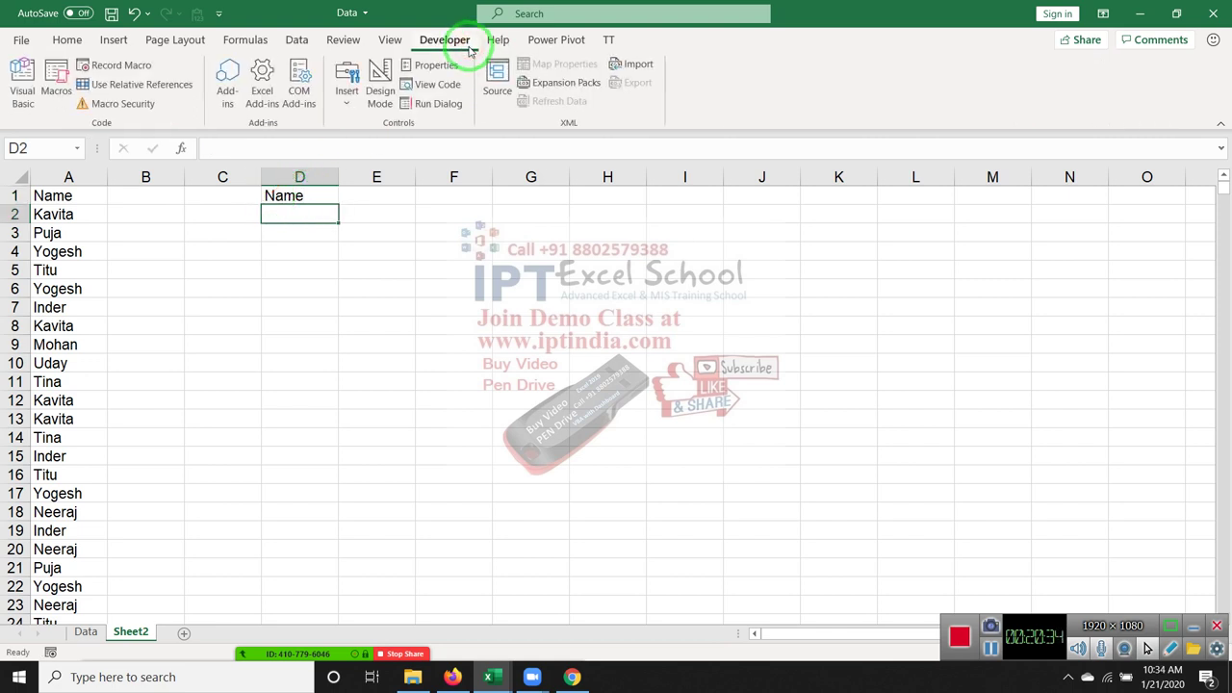
left_click(83, 177)
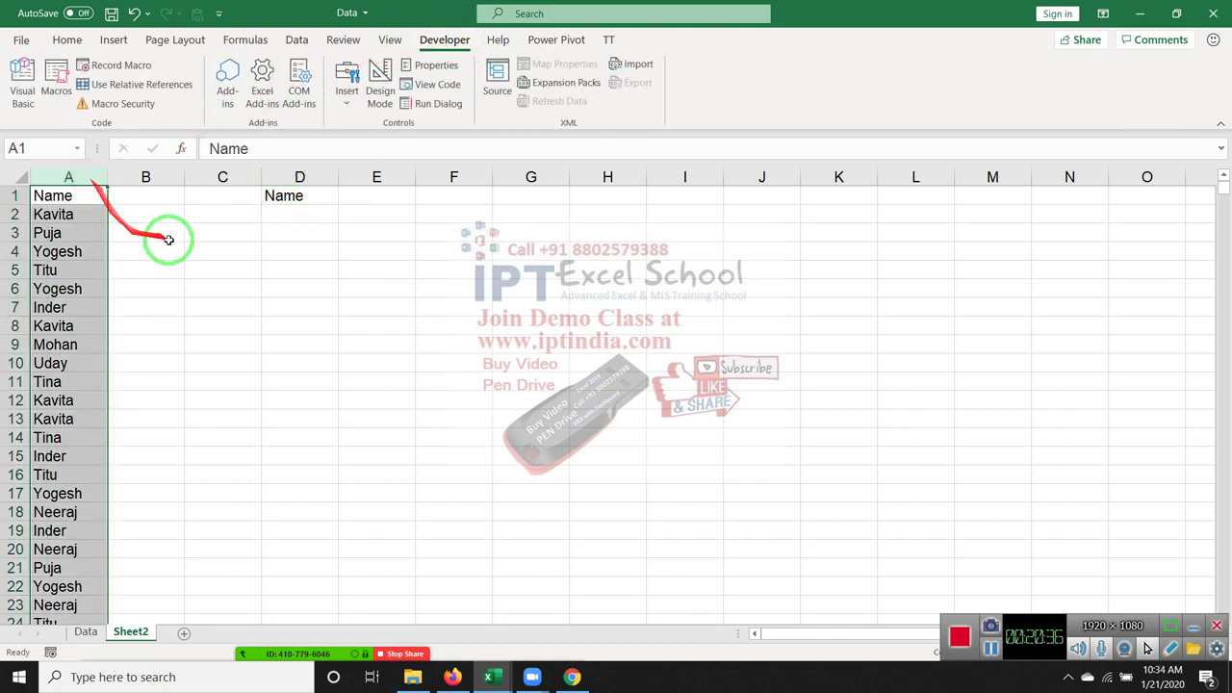
left_click_drag(276, 214, 288, 364)
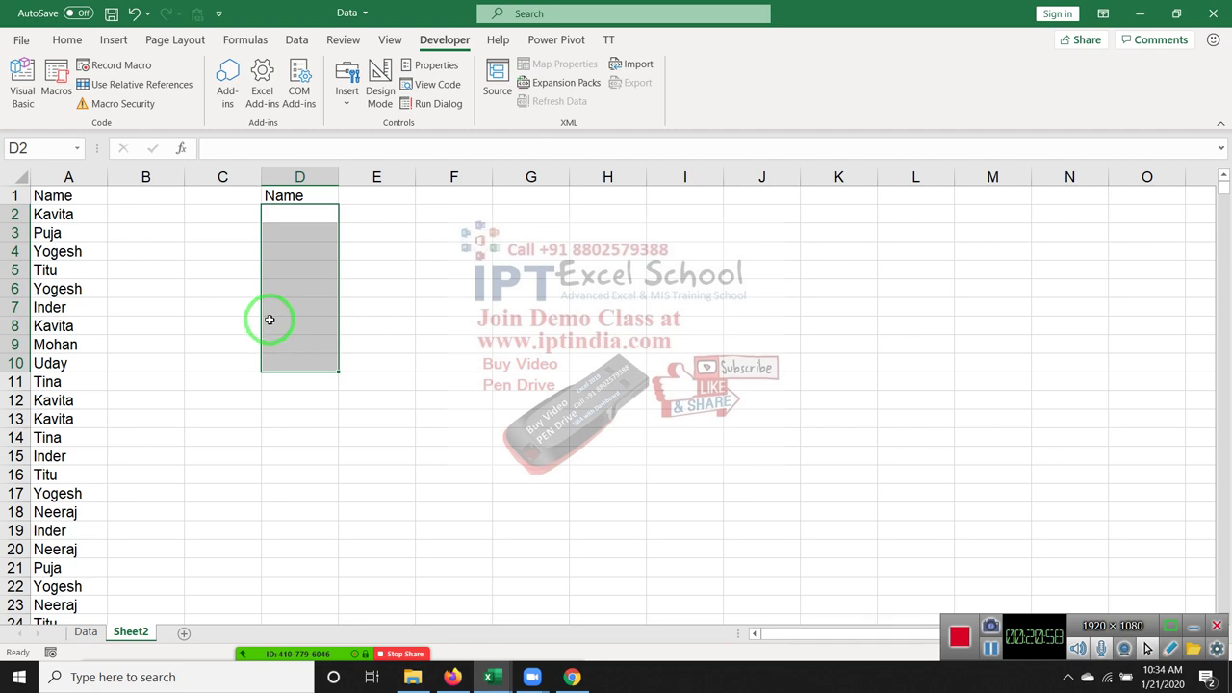
left_click(91, 215)
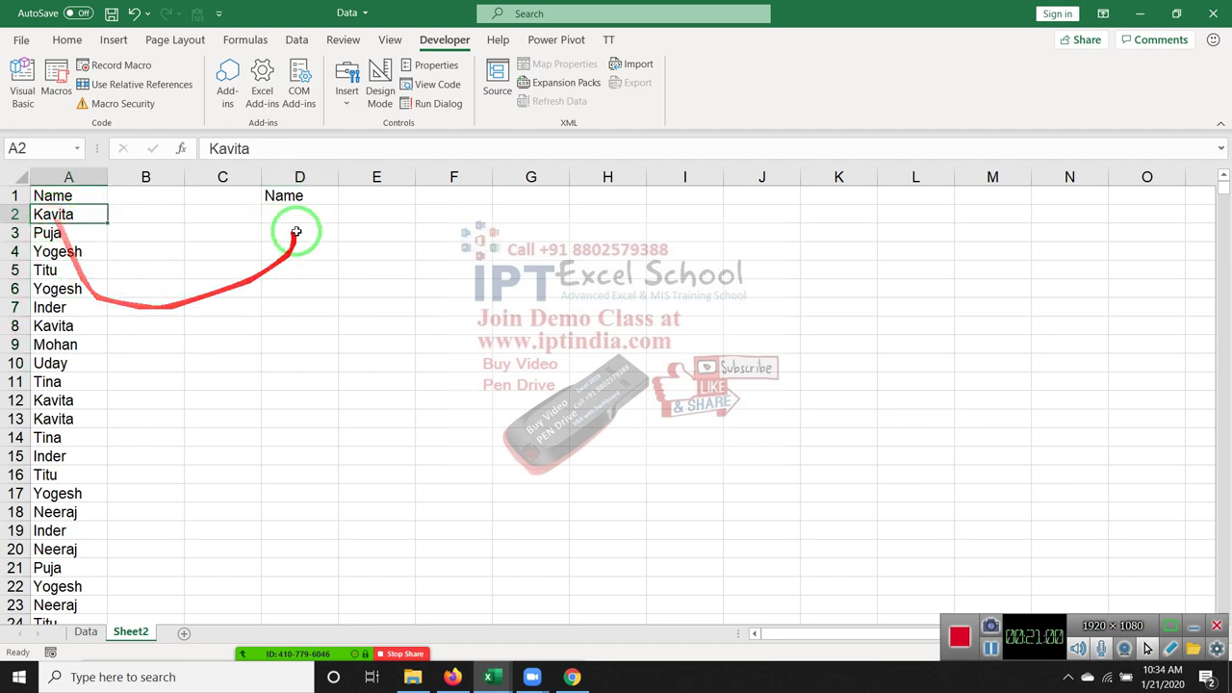
left_click(297, 176)
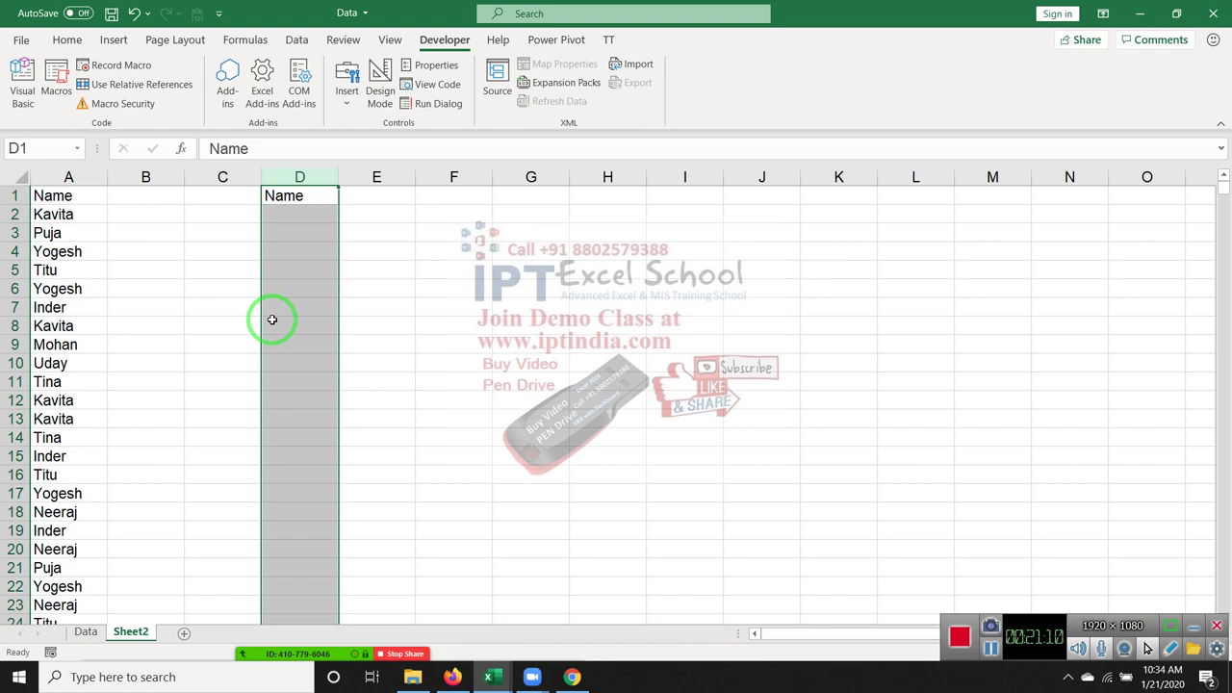
left_click(68, 177)
left_click(318, 178)
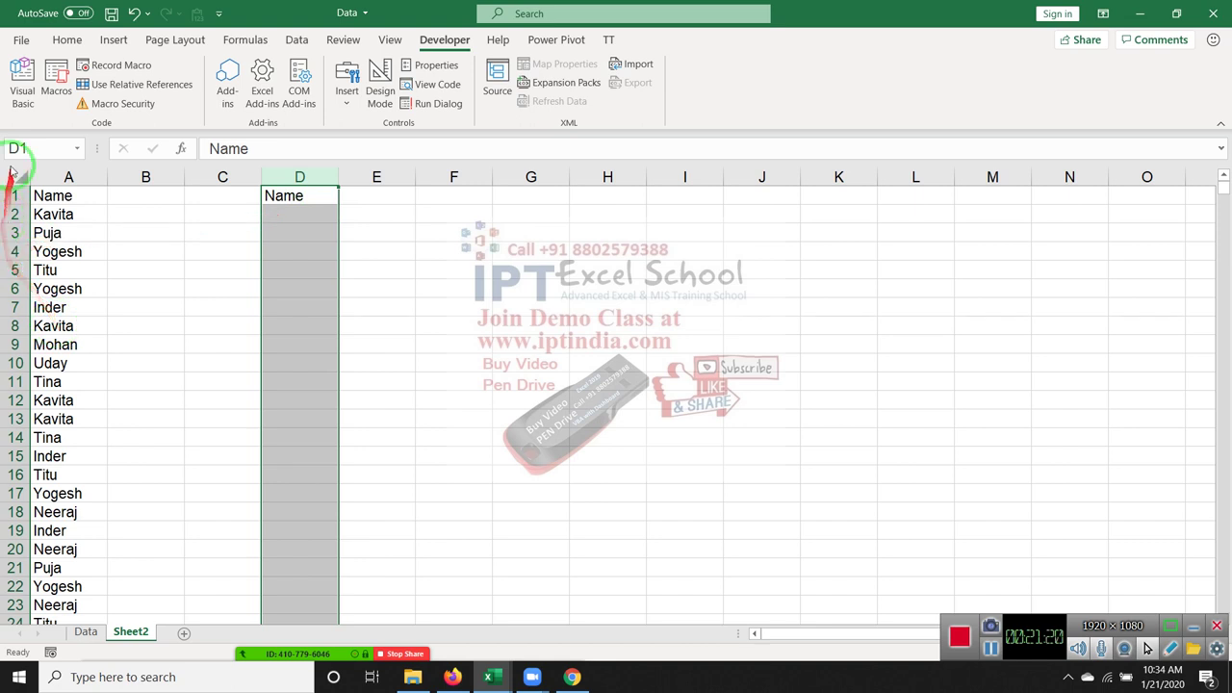
left_click(23, 96)
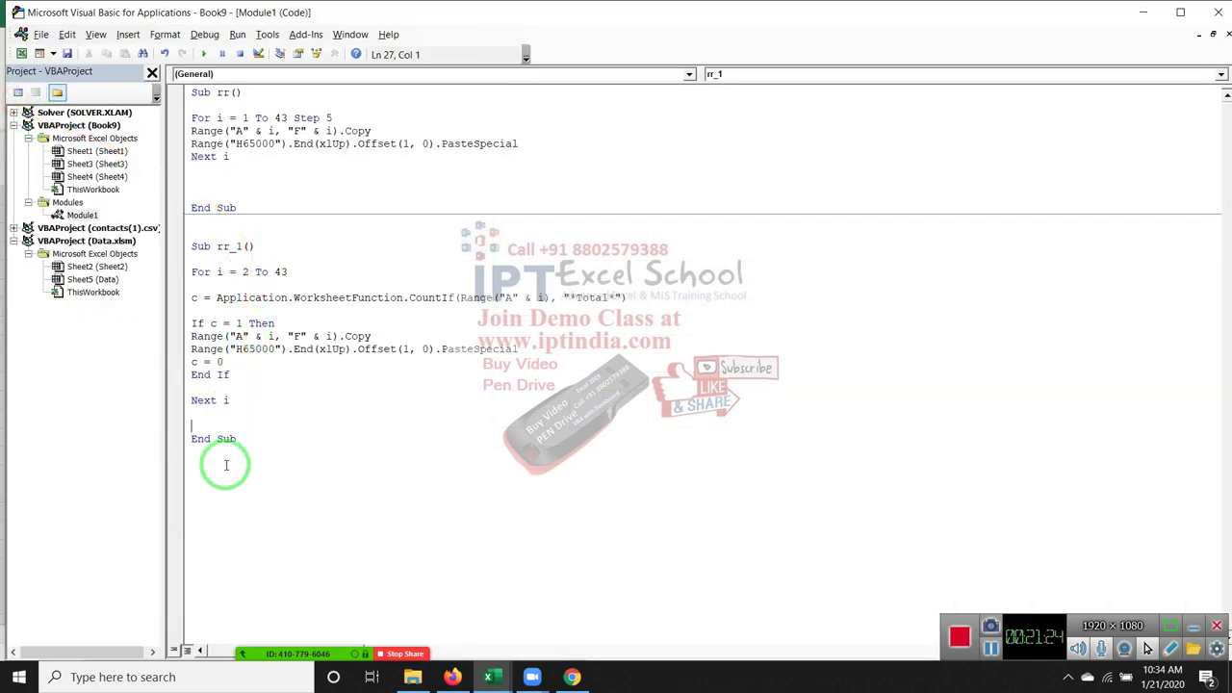
Below rr_1, create a new empty Sub req() macro
left_click(226, 463)
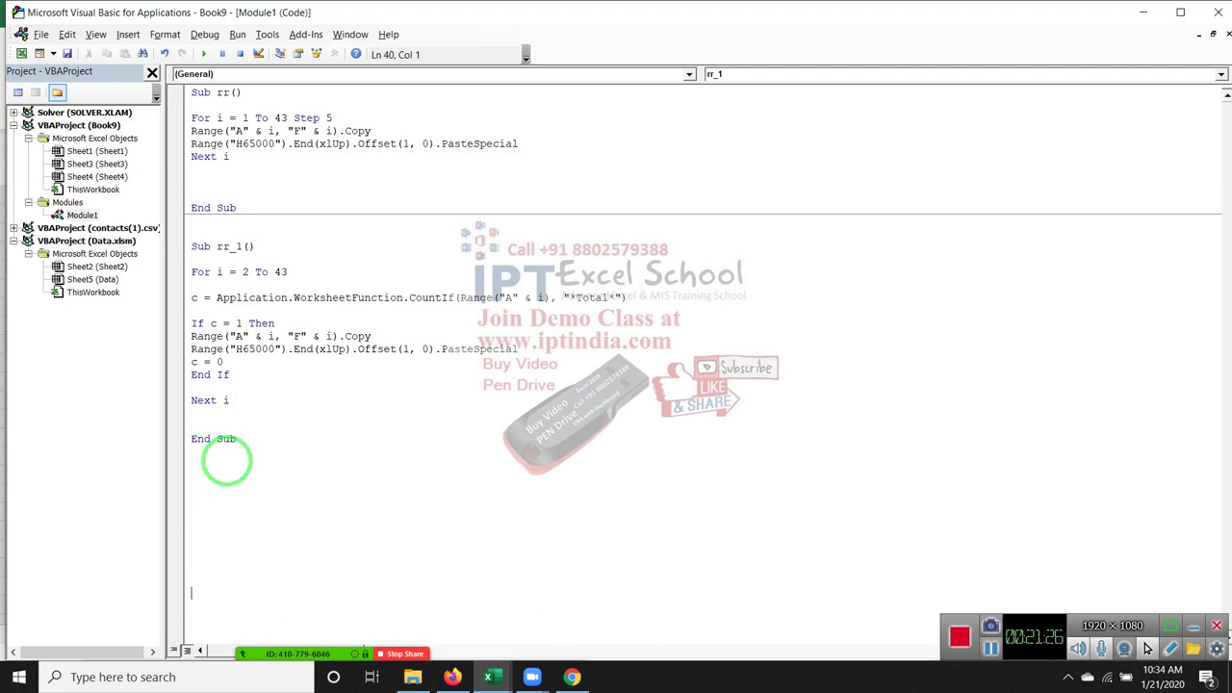
key("Return")
key("Return")
key("Return")
left_click(231, 380)
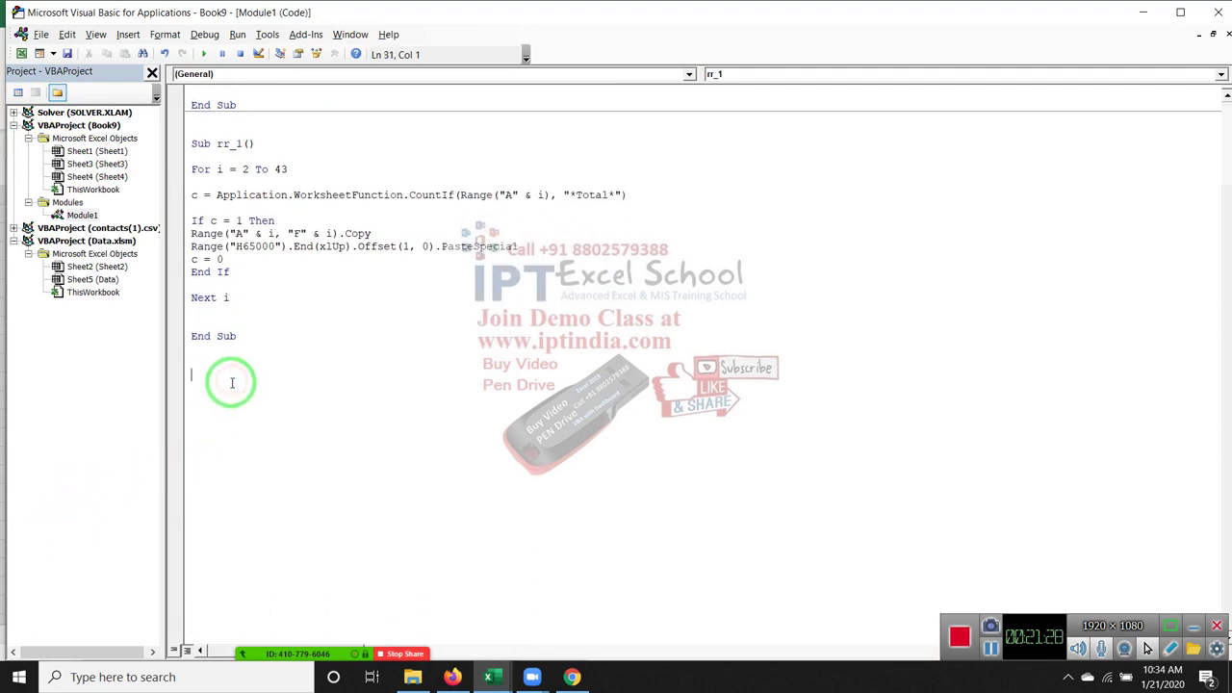
type("s")
type("ub")
type("rec")
type("()")
key("Return")
key("Return")
key("Return")
key("Return")
key("Return")
key("Return")
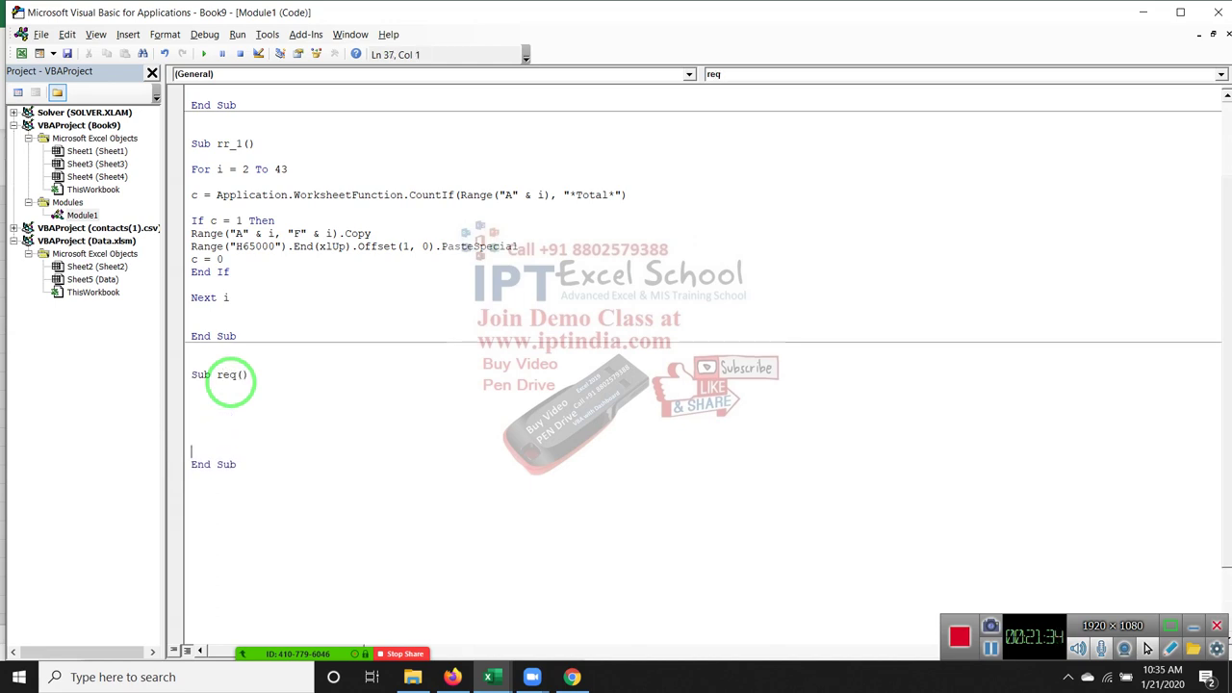
left_click(238, 390)
key("Return")
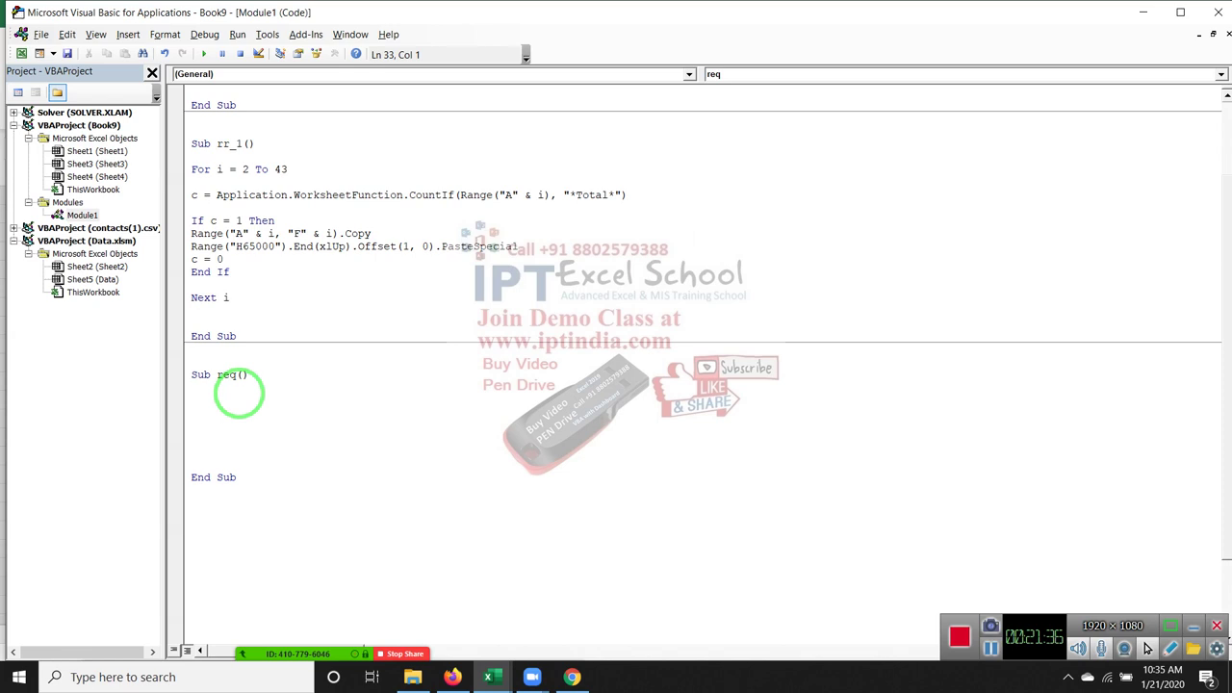
type("For")
key("BackSpace")
key("BackSpace")
key("BackSpace")
Declare Dim dt As New Collection as the first line of req
key("Down")
type("dim ")
type("dt as New ")
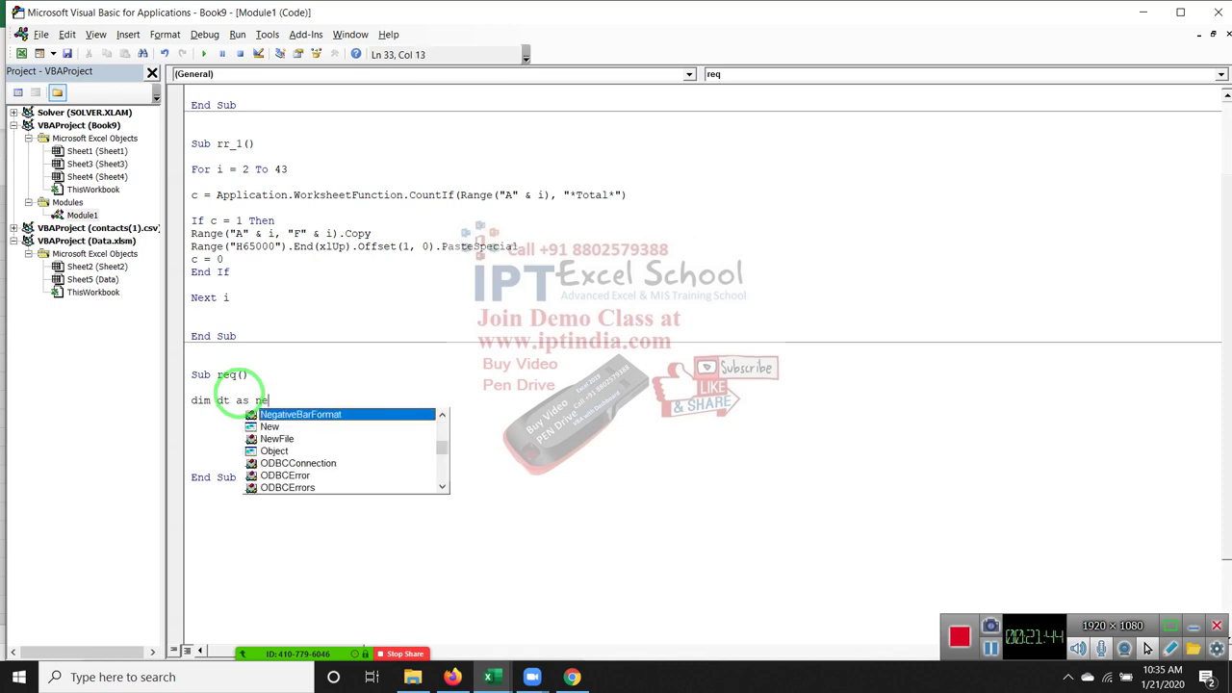
type("col")
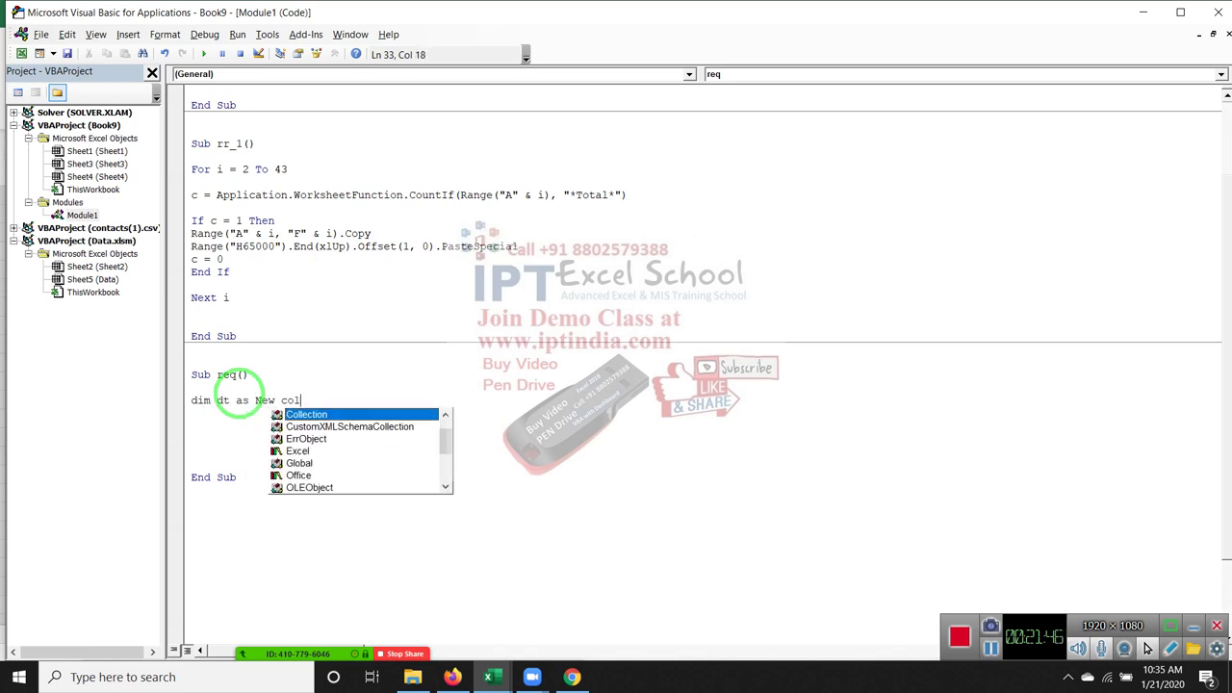
key("Return")
key("Return")
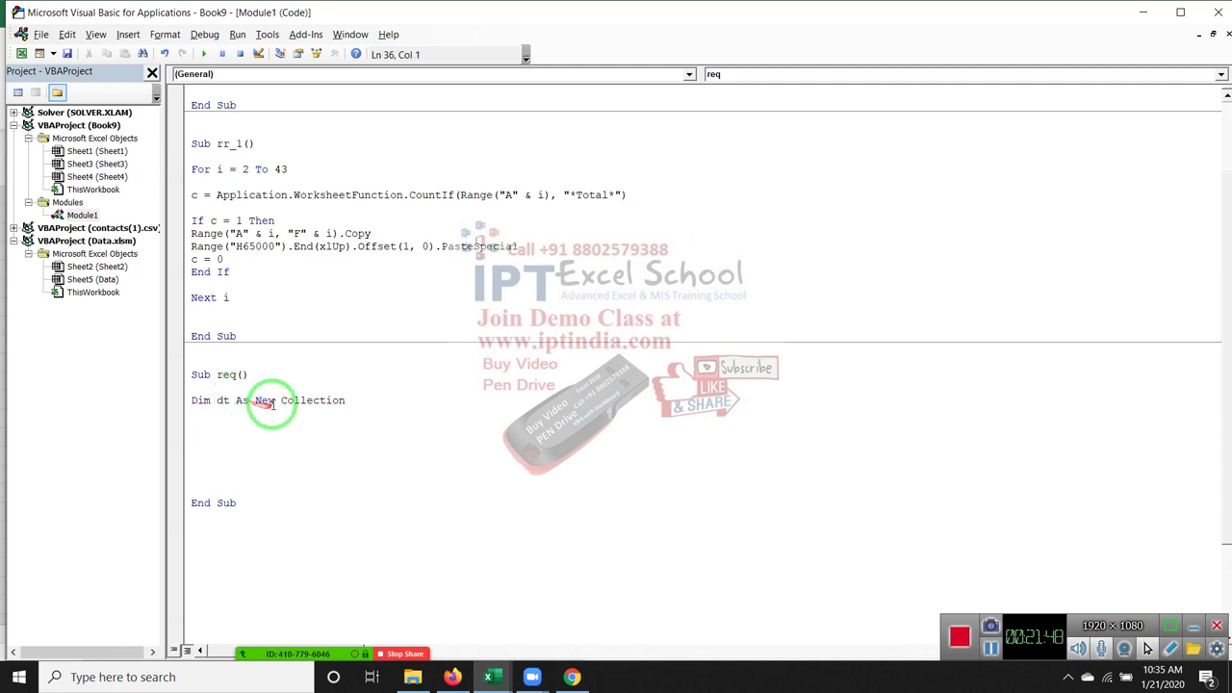
left_click(286, 399)
double_click(286, 399)
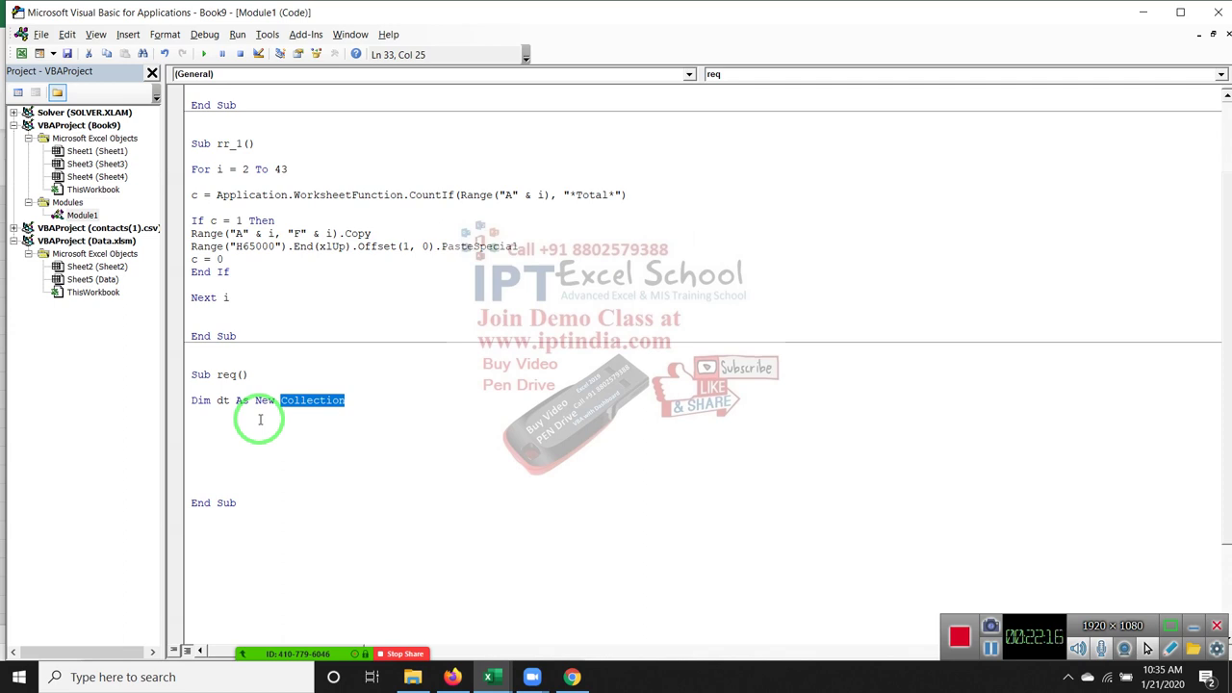
left_click(260, 419)
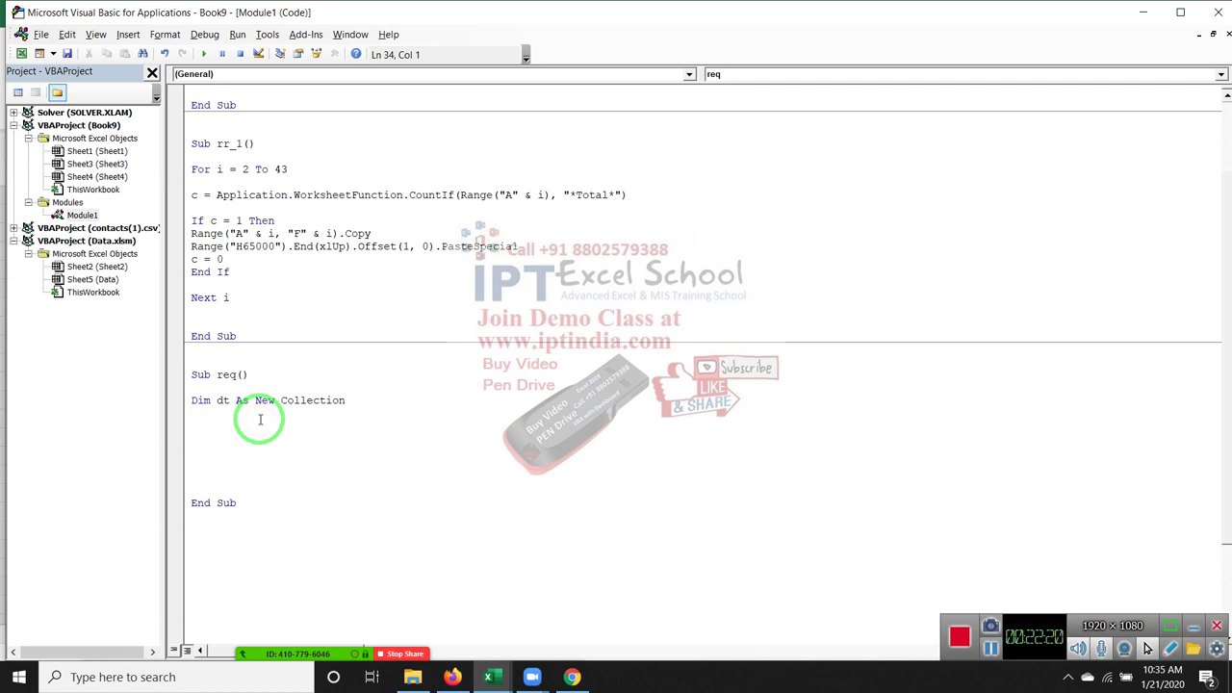
Begin the loop For i = 2 and check column A's last filled row on the worksheet
key("Return")
type("for ")
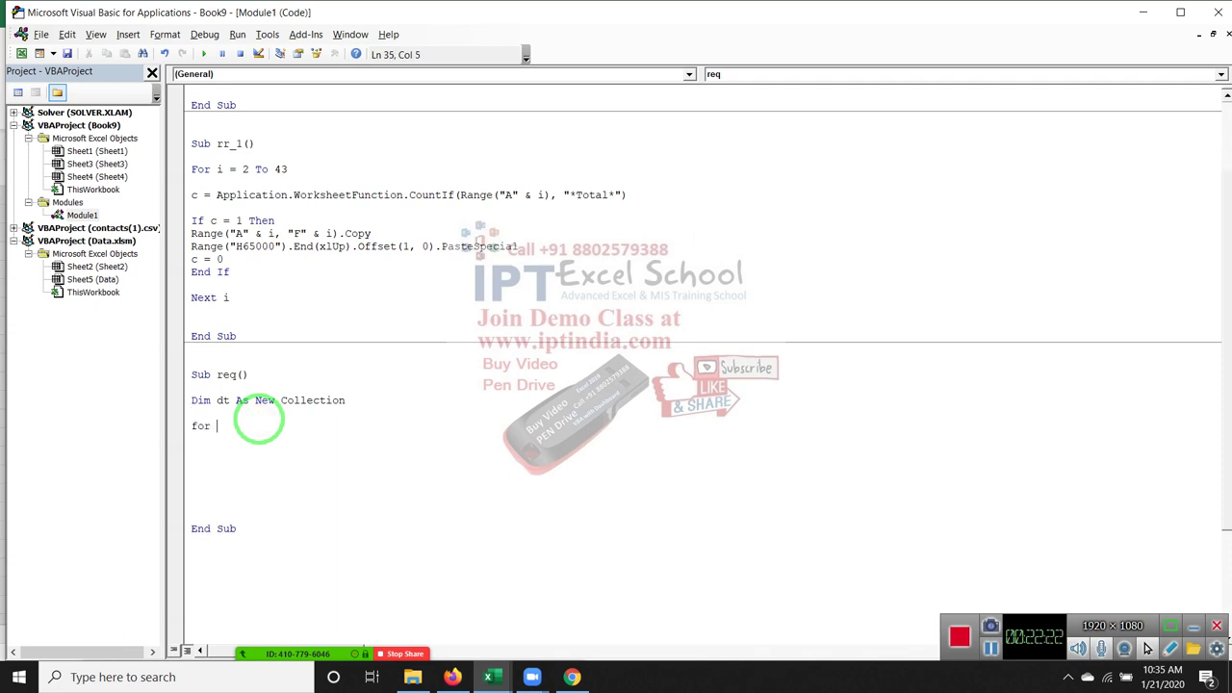
type("i = 1 ")
type("to")
key("BackSpace")
key("BackSpace")
key("BackSpace")
key("BackSpace")
key("BackSpace")
type("2")
type(" o")
key("alt+F11")
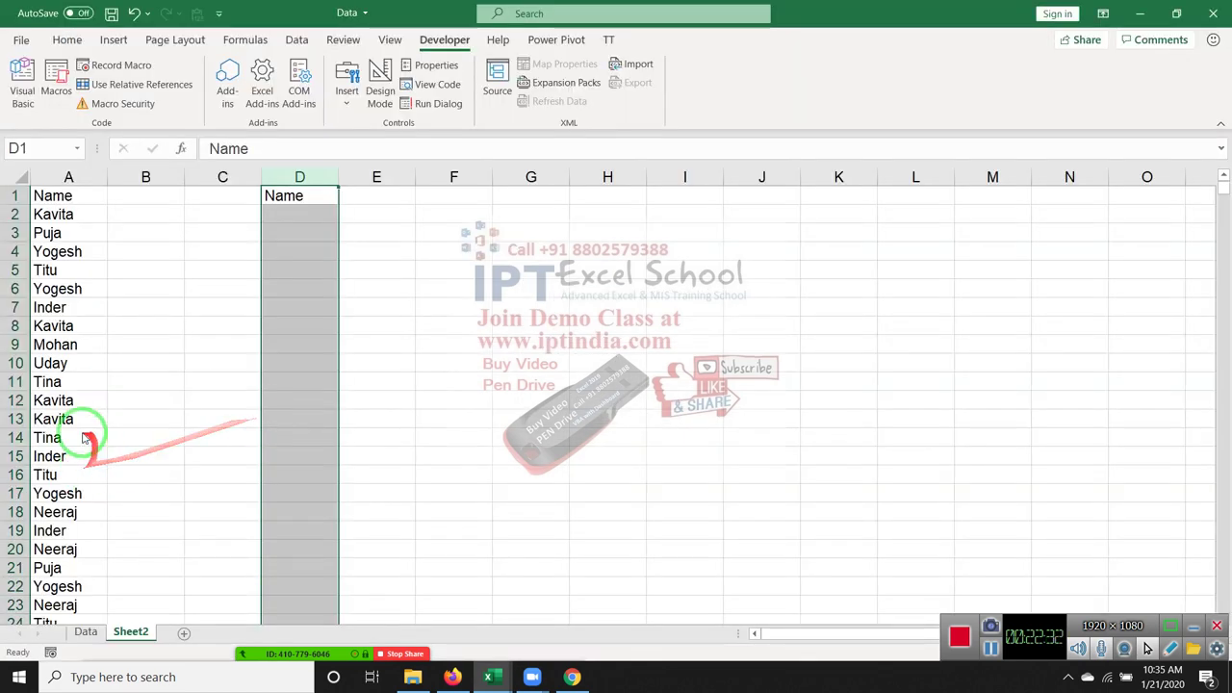
key("alt+F11")
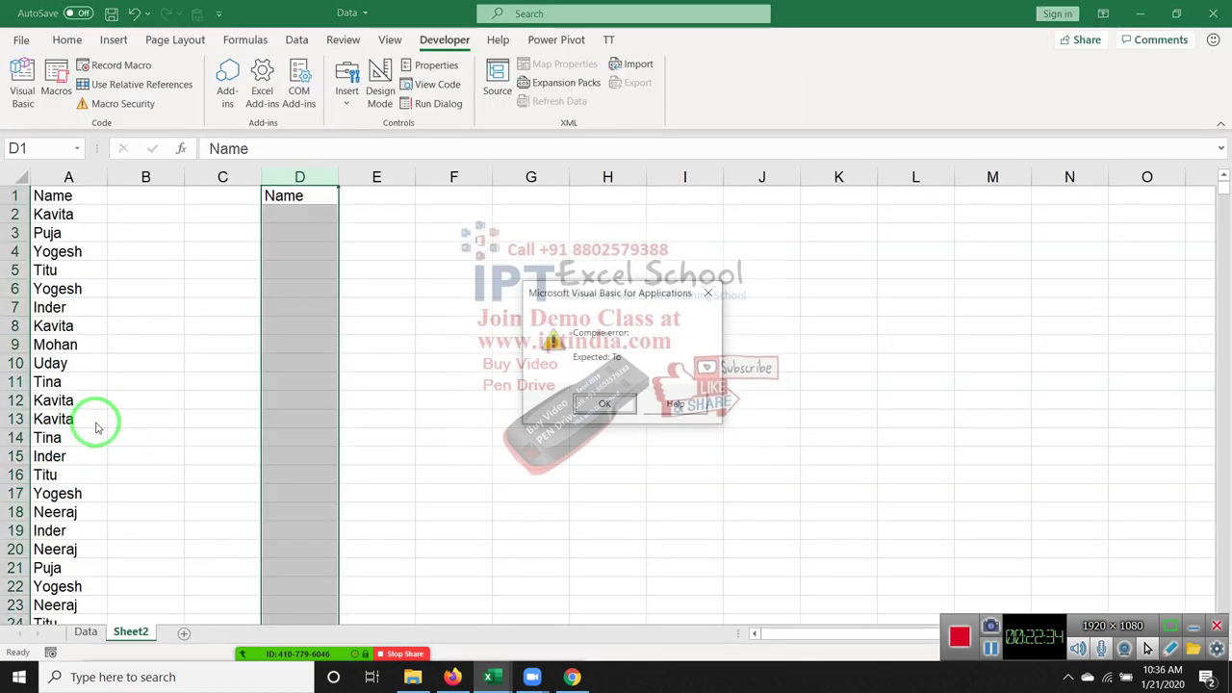
key("Return")
key("alt+F11")
key("Left")
key("Left")
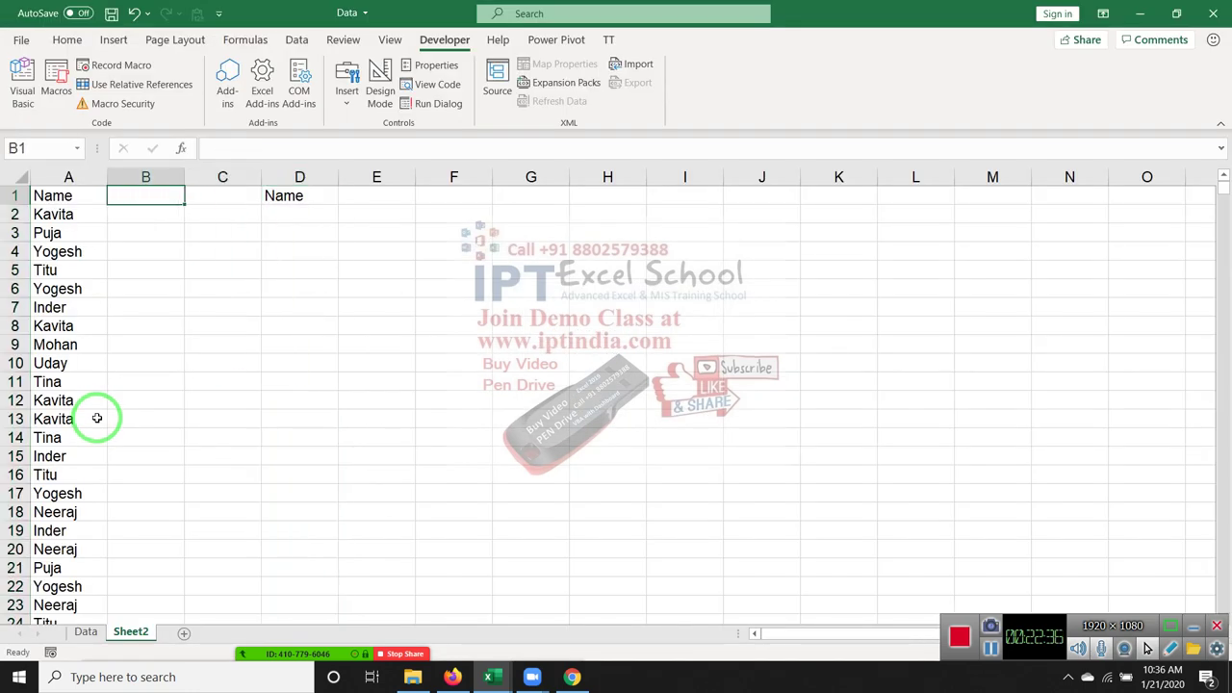
key("Left")
key("ctrl+Down")
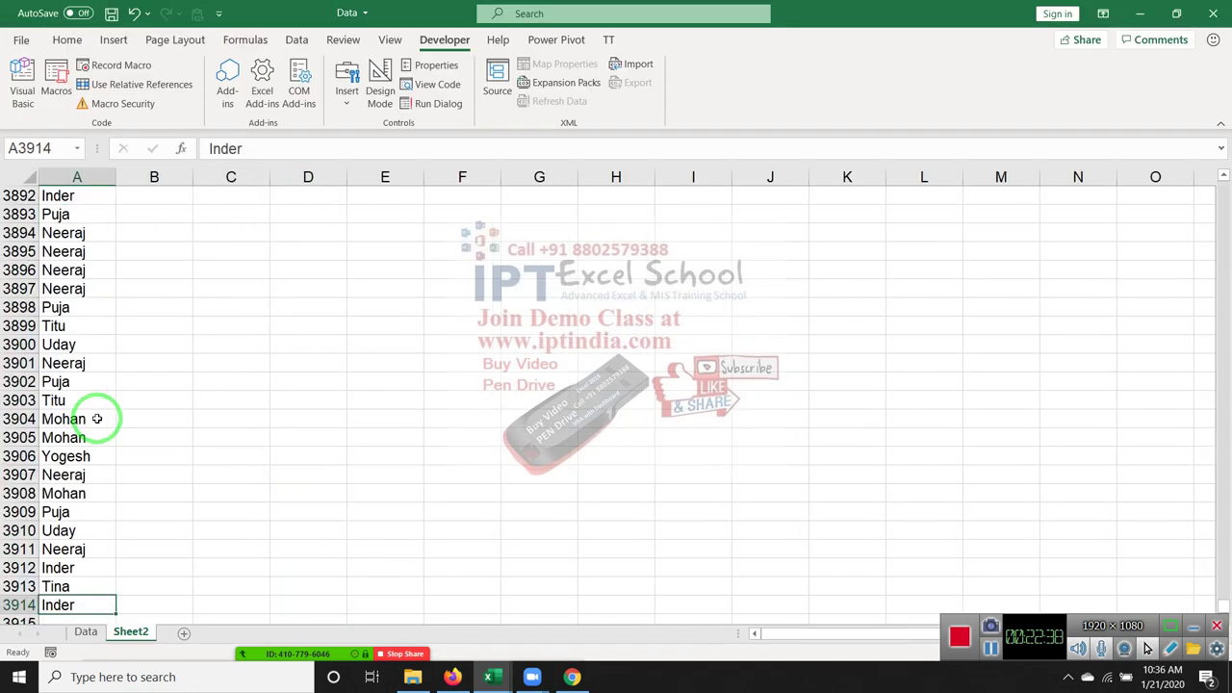
key("alt+F11")
Complete the loop header as For i = 2 To Range("A65000").End(xlUp).Row
key("Right")
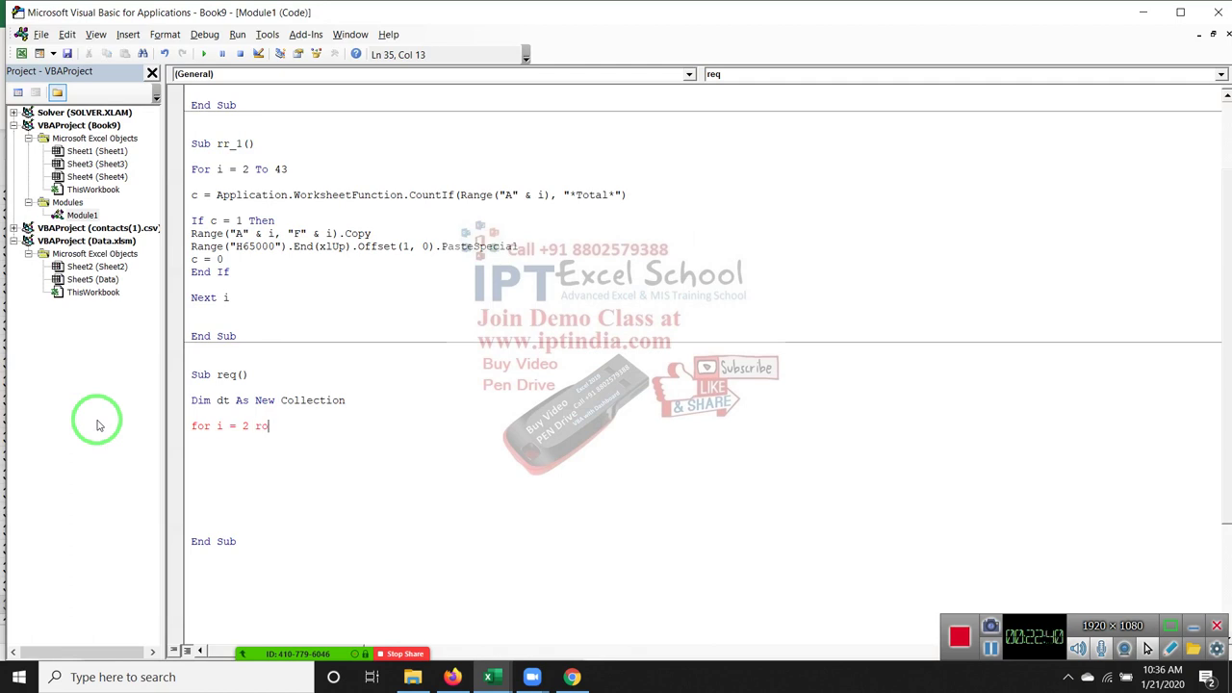
key("BackSpace")
key("BackSpace")
type("to ")
type("range(")
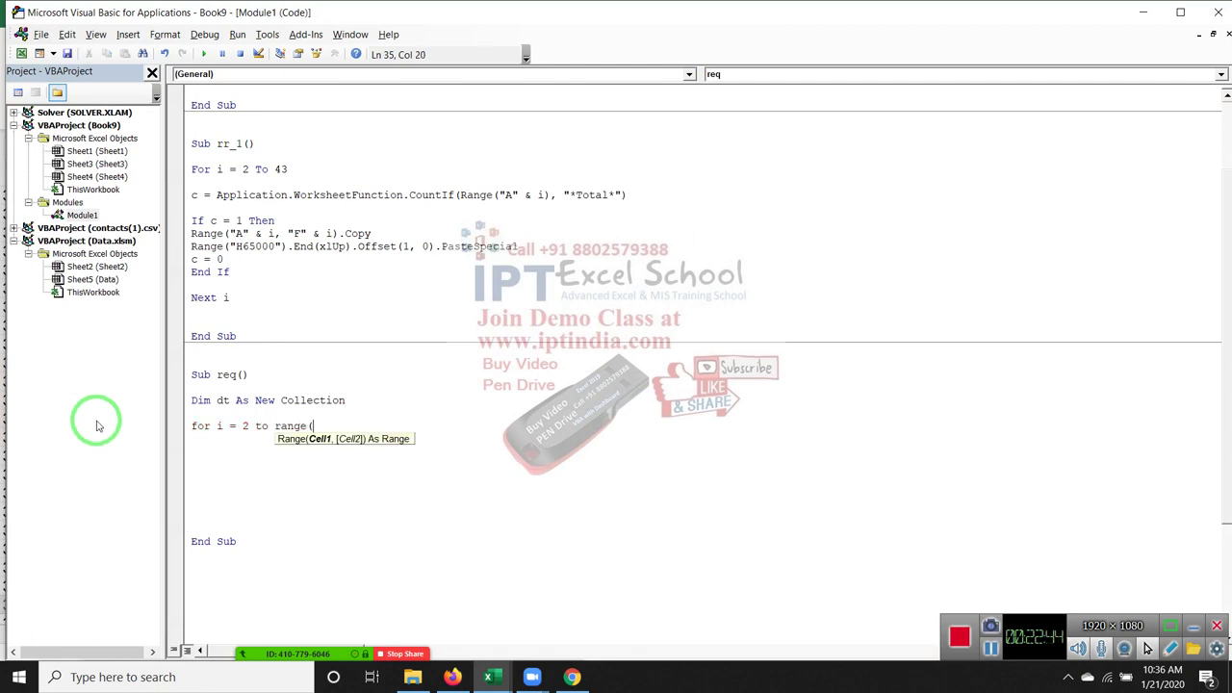
type("\"A")
type("65000\")")
key("BackSpace")
type(").")
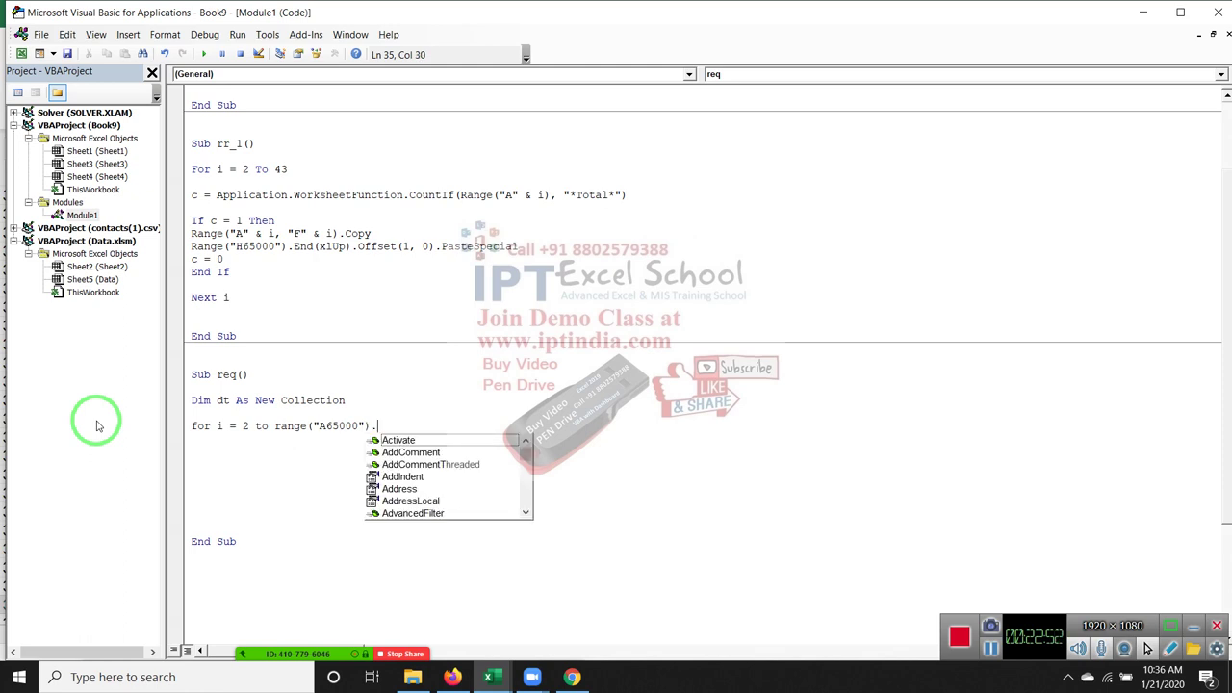
type("E")
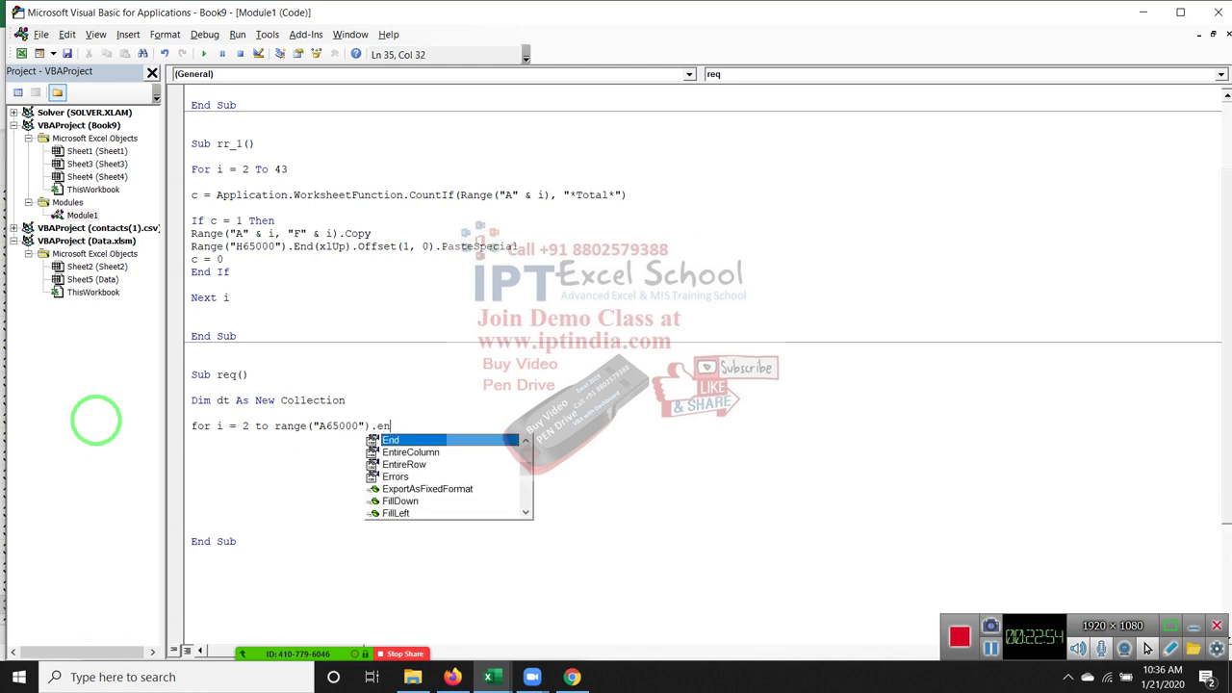
type("nd(")
key("Down")
key("Down")
key("Down")
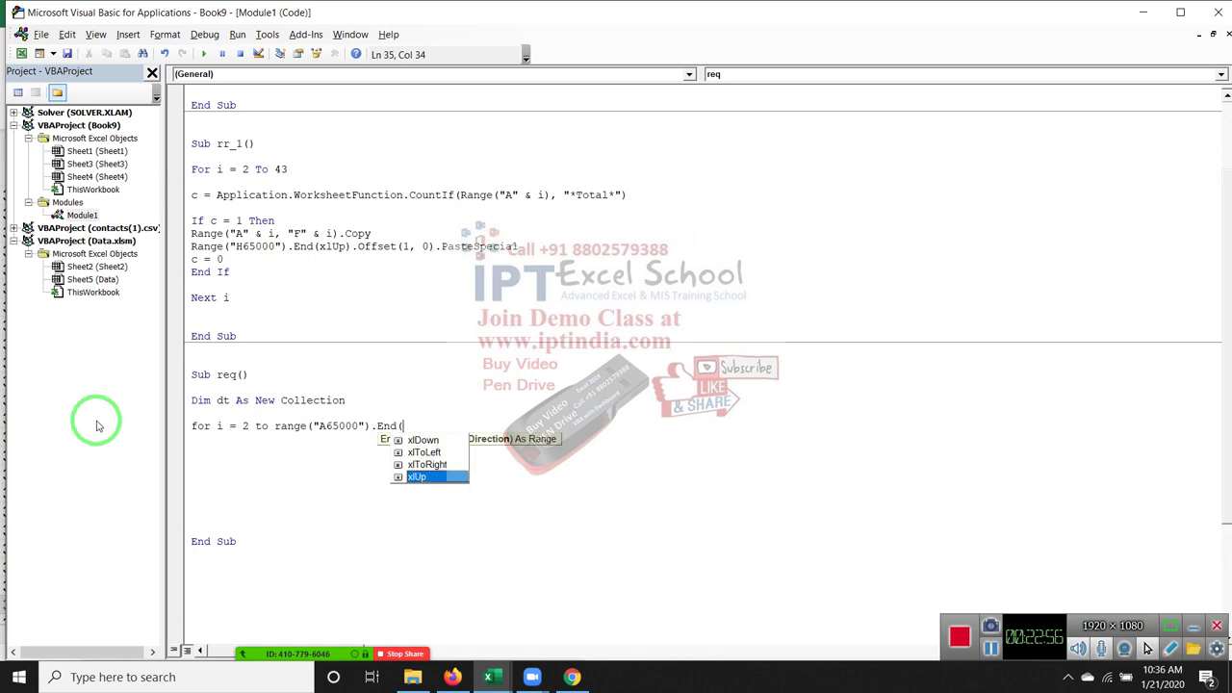
key("Tab")
type(").")
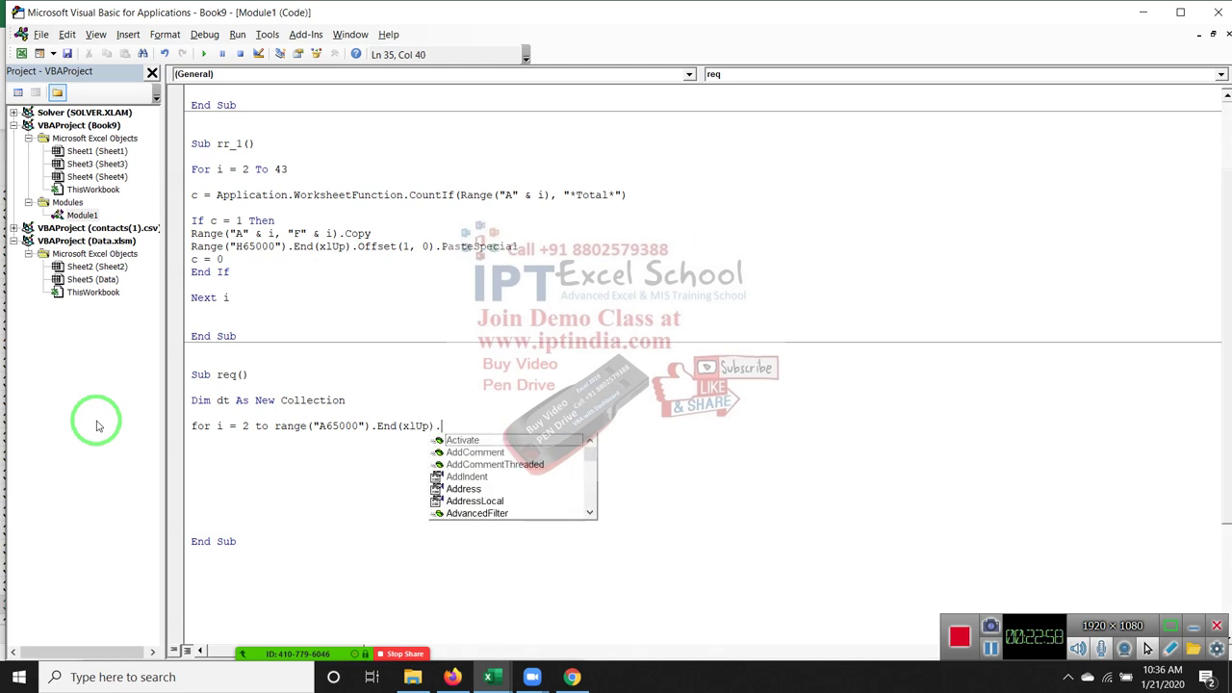
type("ro")
key("Tab")
Close the loop with Next i, leaving blank lines inside for the body
key("Return")
key("Return")
key("Return")
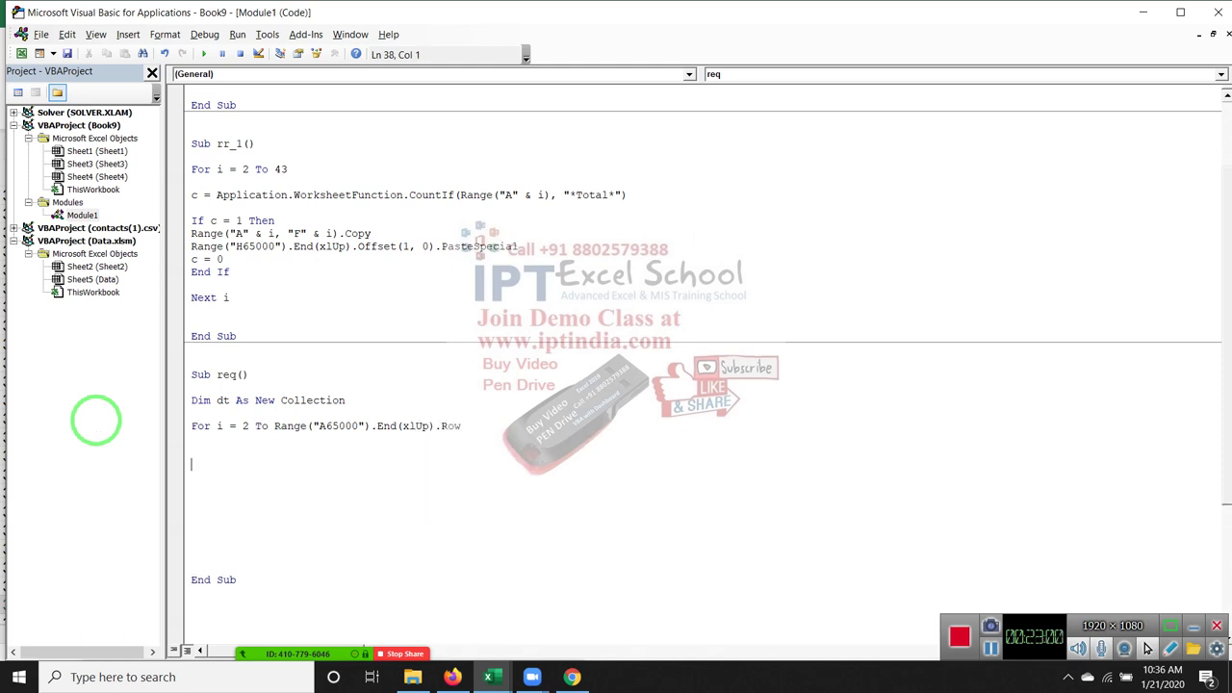
key("Return")
type("next")
key("Return")
key("Return")
key("Up")
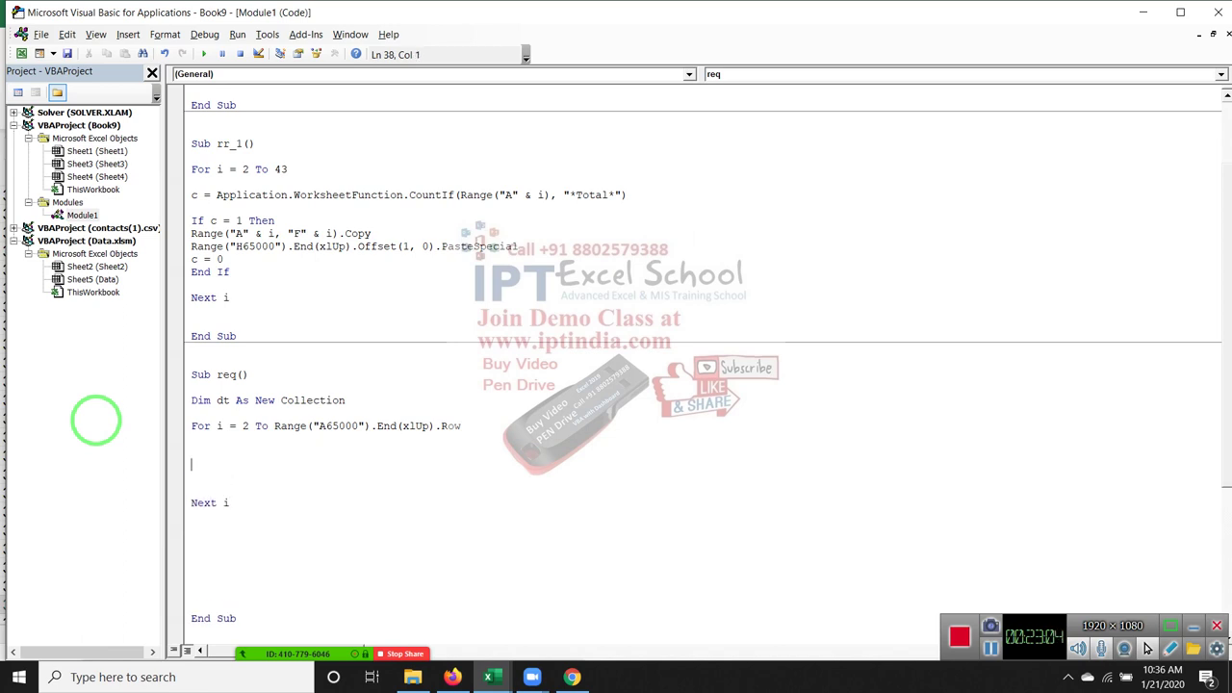
key("Up")
Write dt.Add Range("A" & i).Value, CStr(Range("A" & i).Value) inside the loop, keying each name by itself
type("dt.ad")
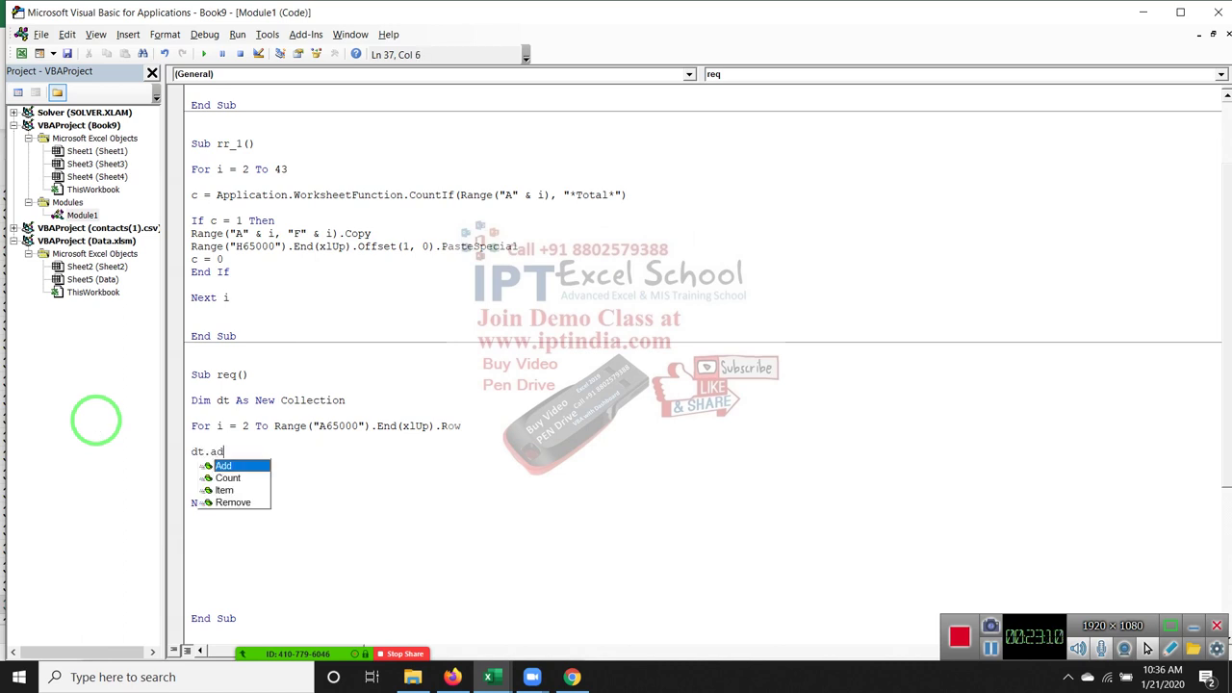
key("Tab")
type("r")
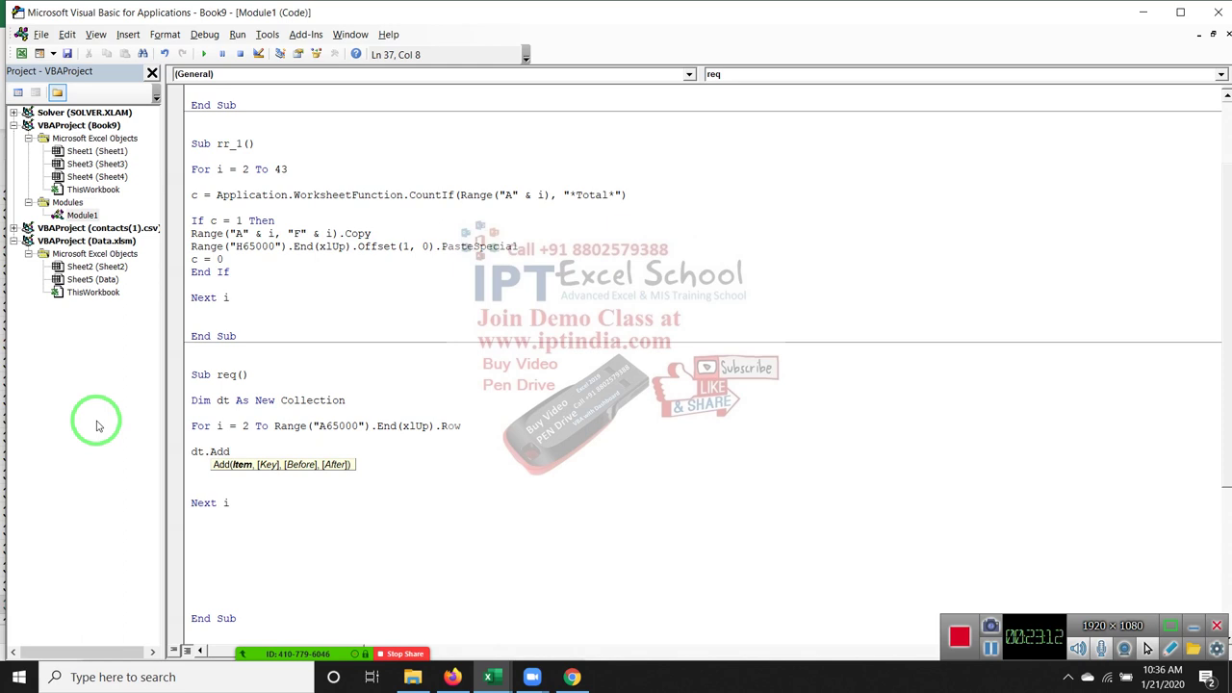
type("ange")
type("(\"")
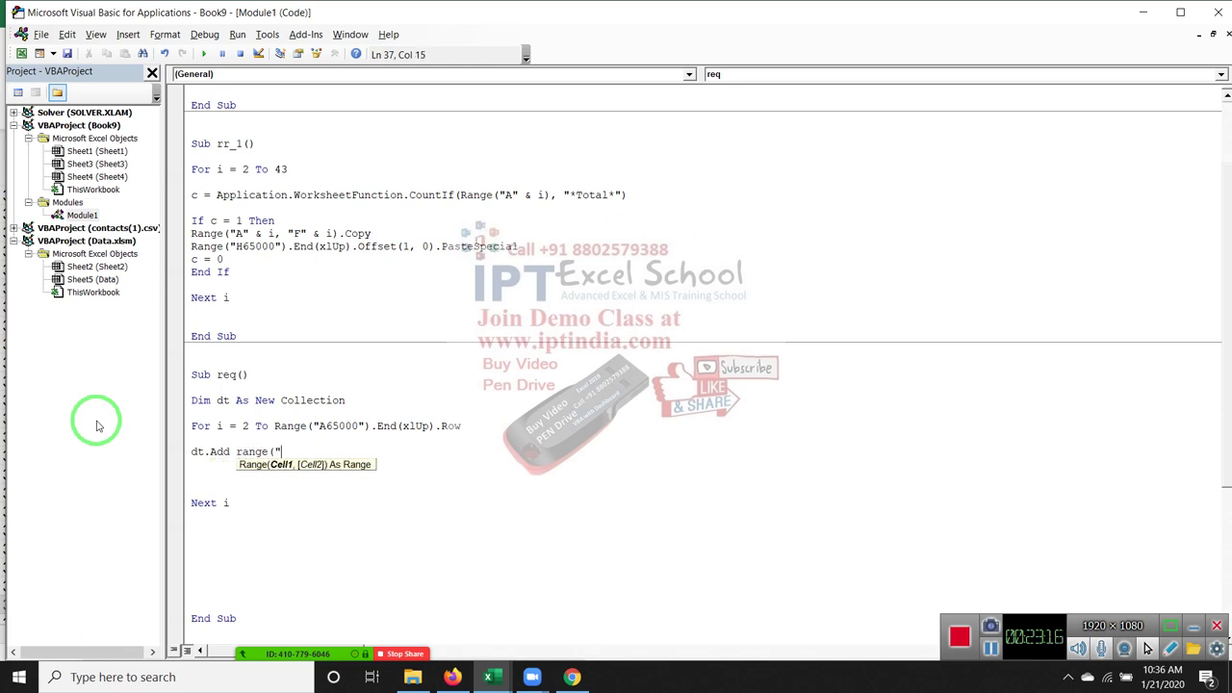
type("A\"&")
type("i")
type(").va")
key("Tab")
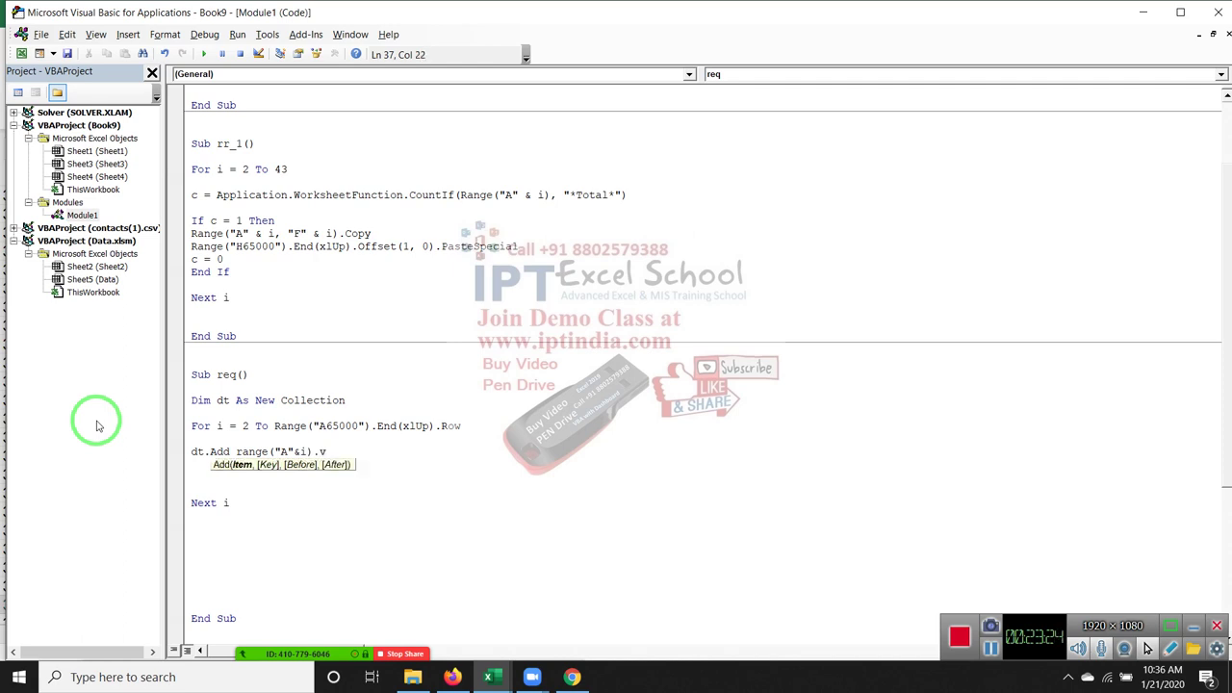
type(",")
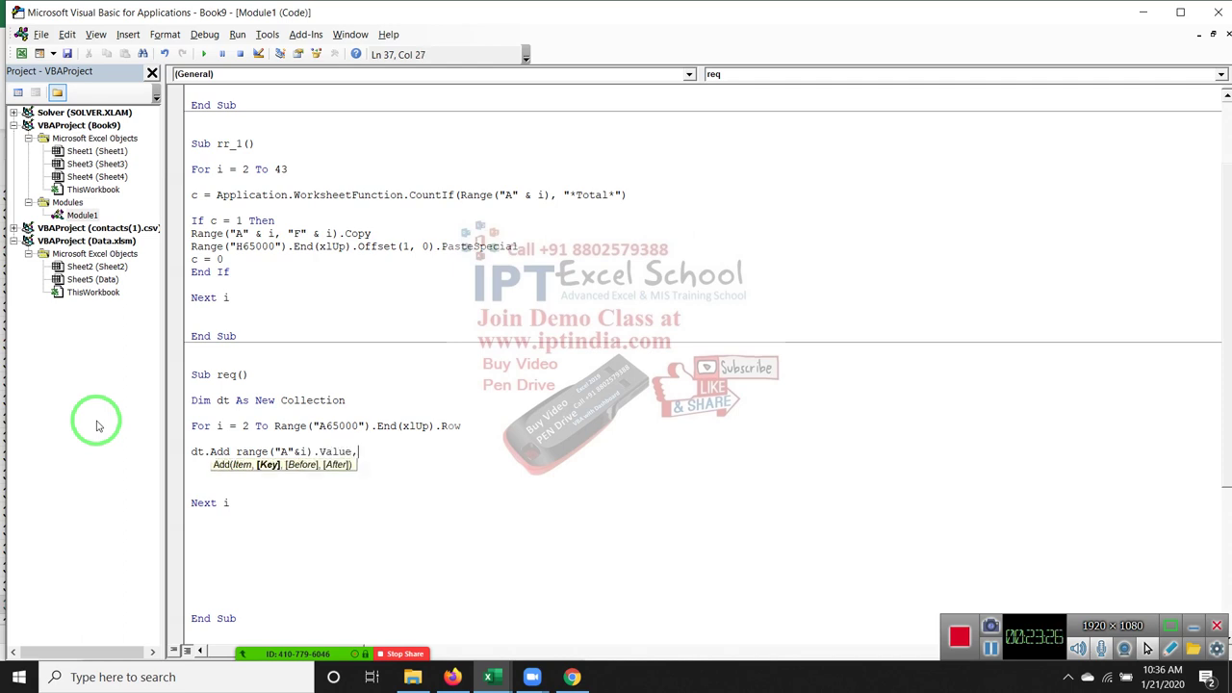
type("c")
type("str")
type("(")
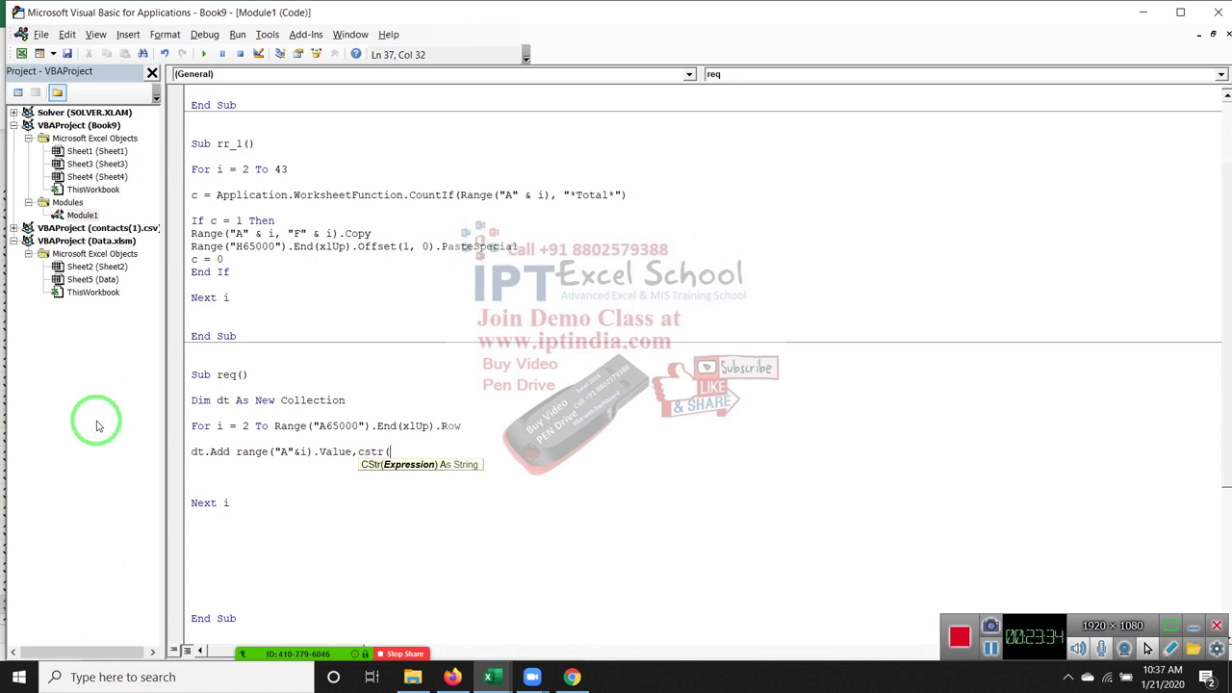
type("ra")
type("nge")
type("(\"")
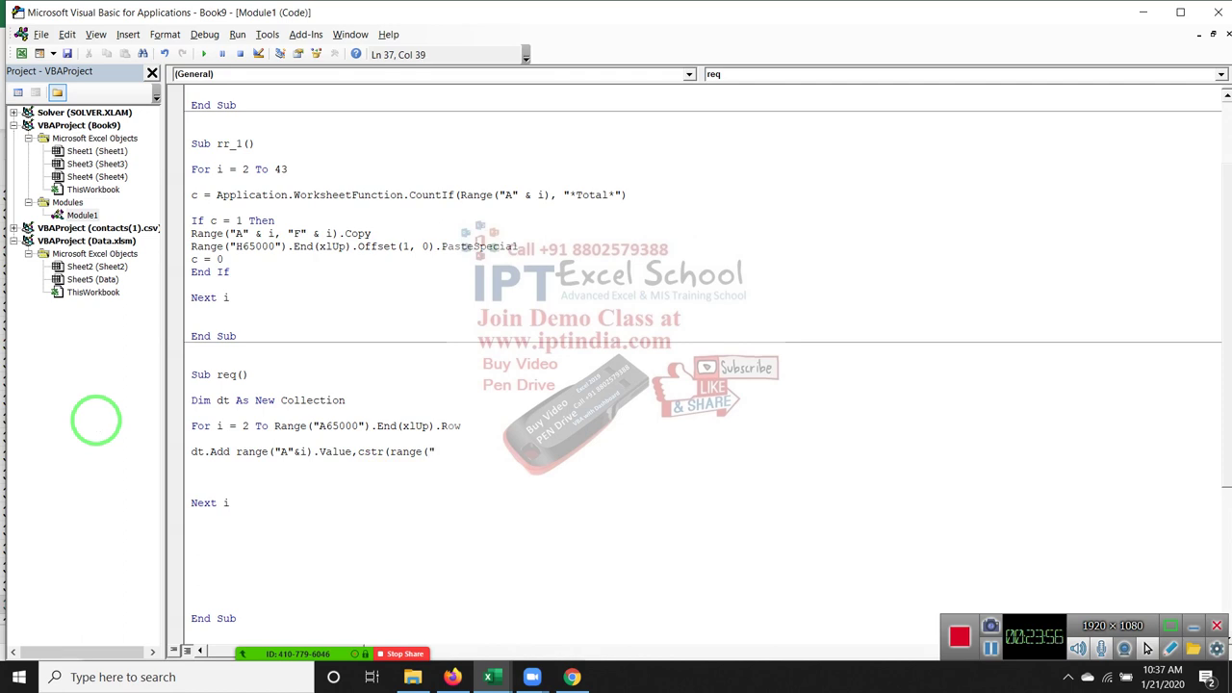
type("A")
type("\"&")
type("i)")
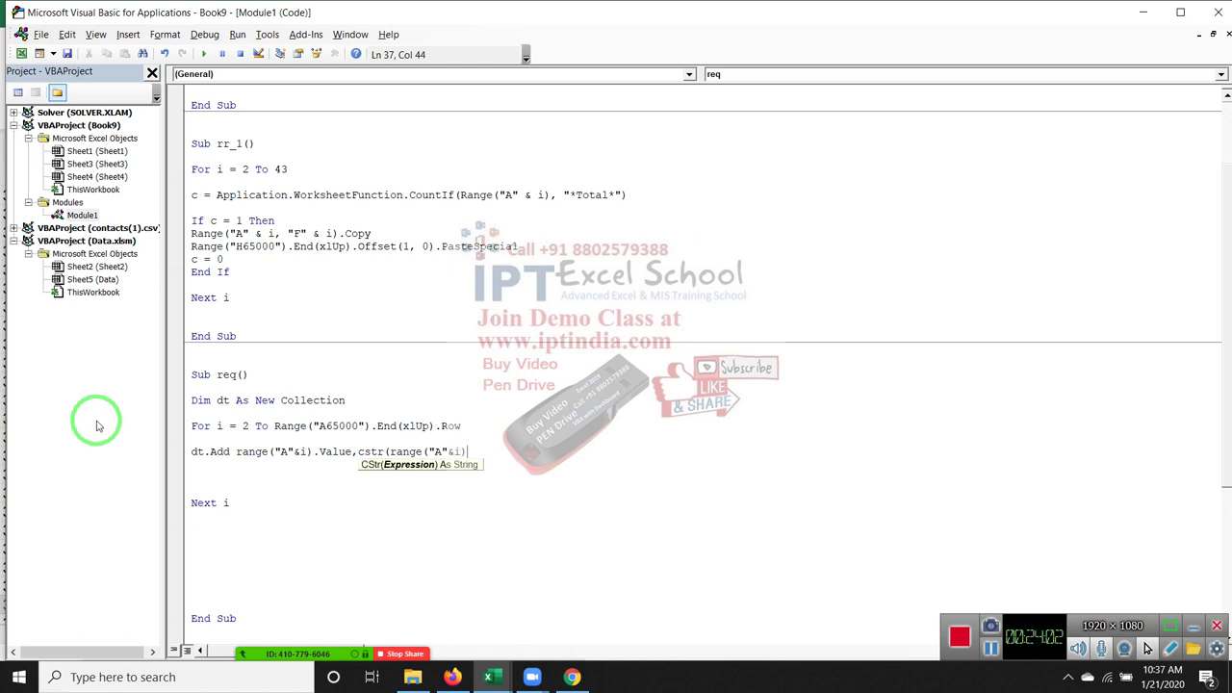
type(")")
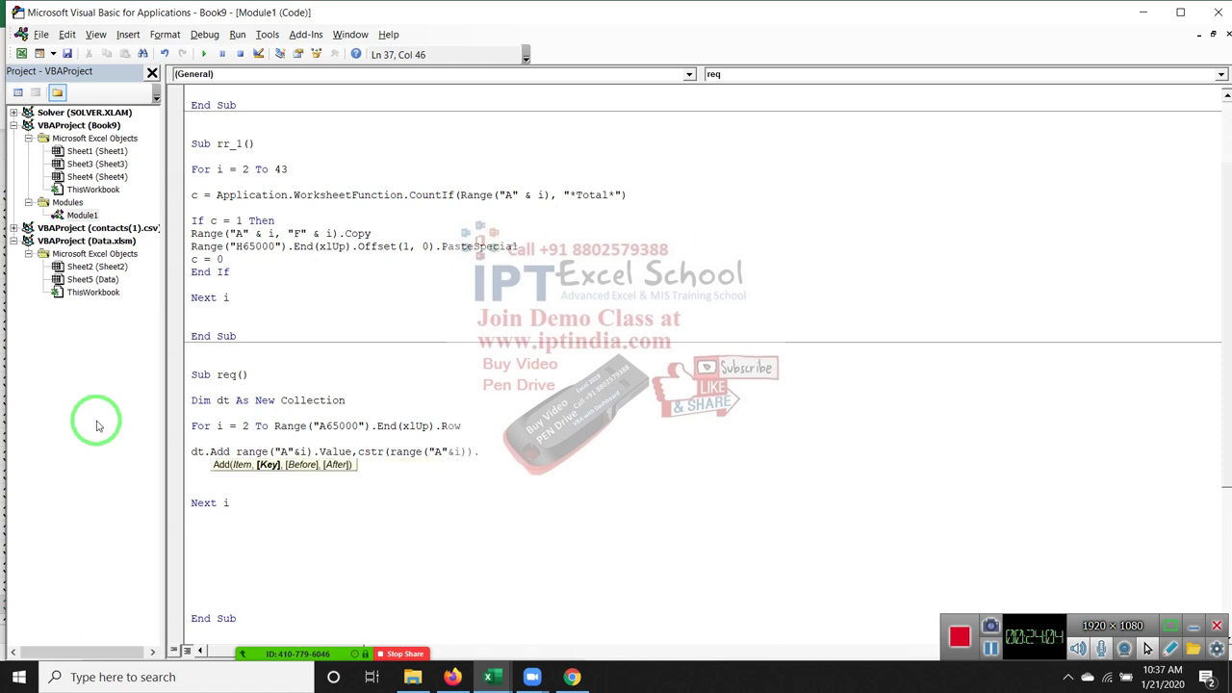
key("Left")
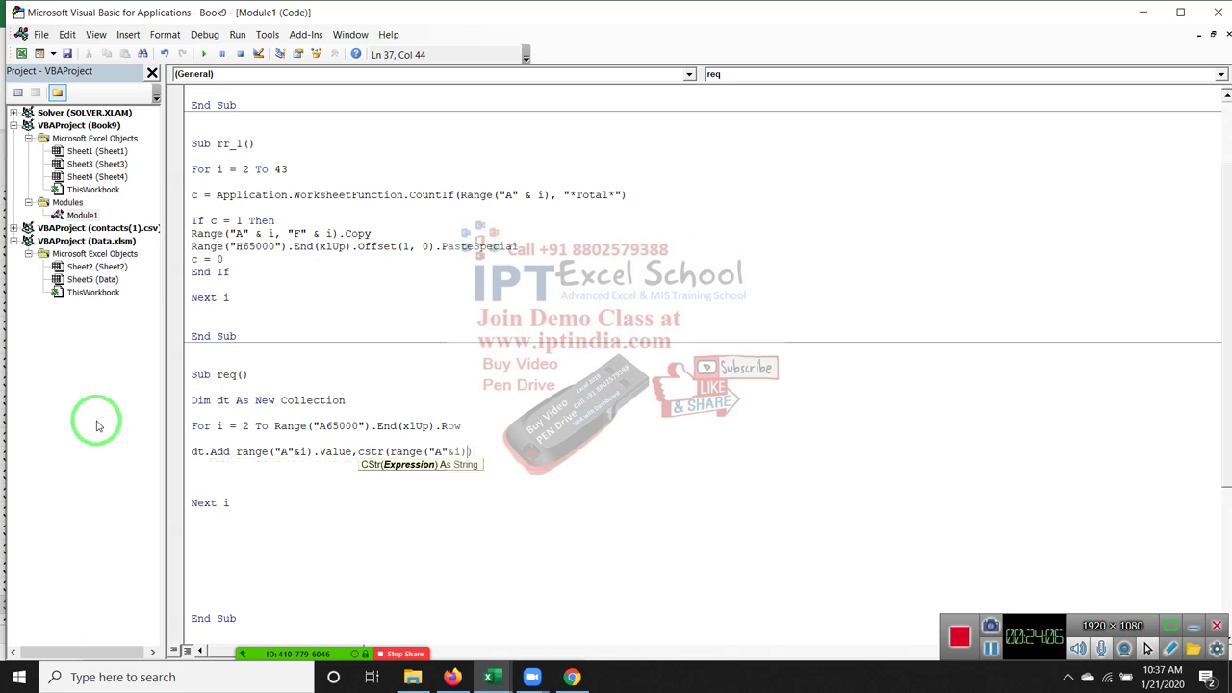
type(".va")
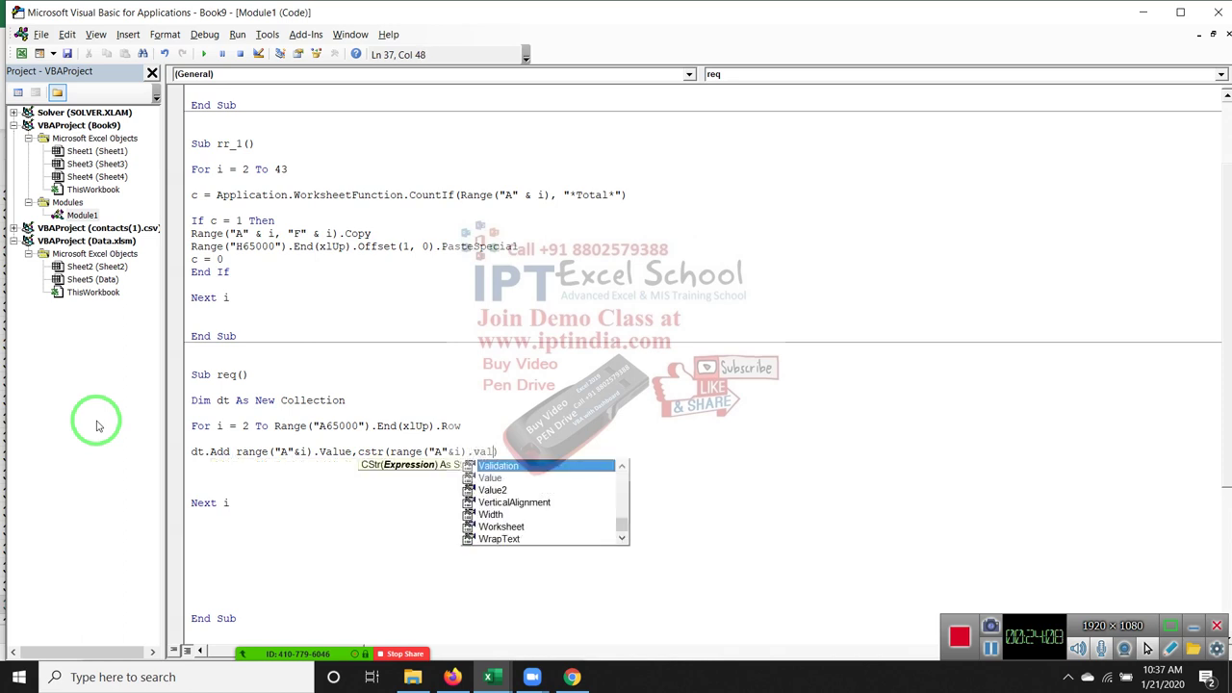
type("l")
key("Tab")
left_click(241, 502)
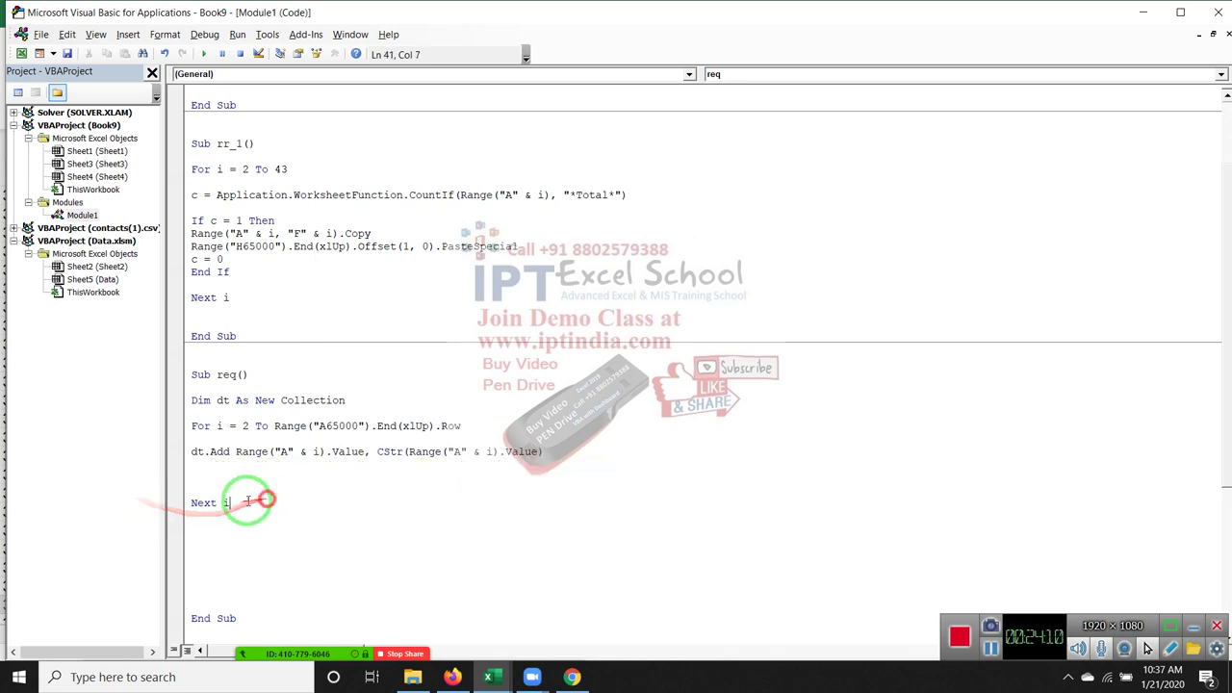
On the worksheet, enter the test value 85 in cell E2
key("alt+F11")
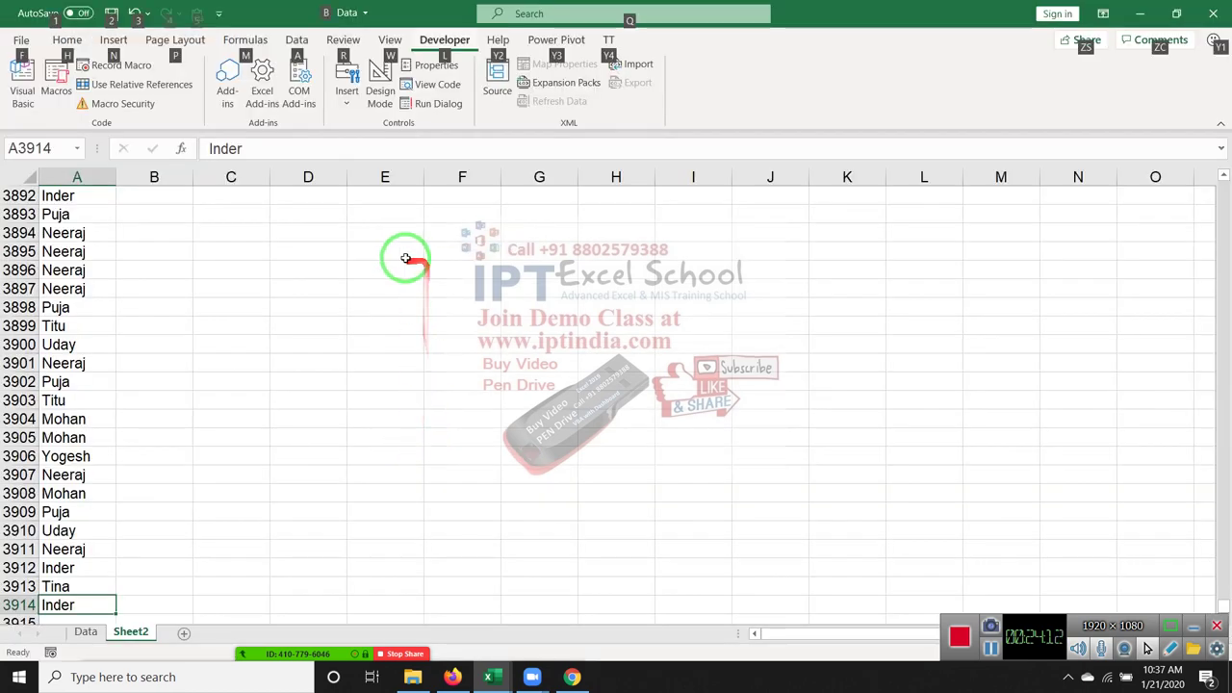
left_click(406, 258)
key("ctrl+Up")
key("Down")
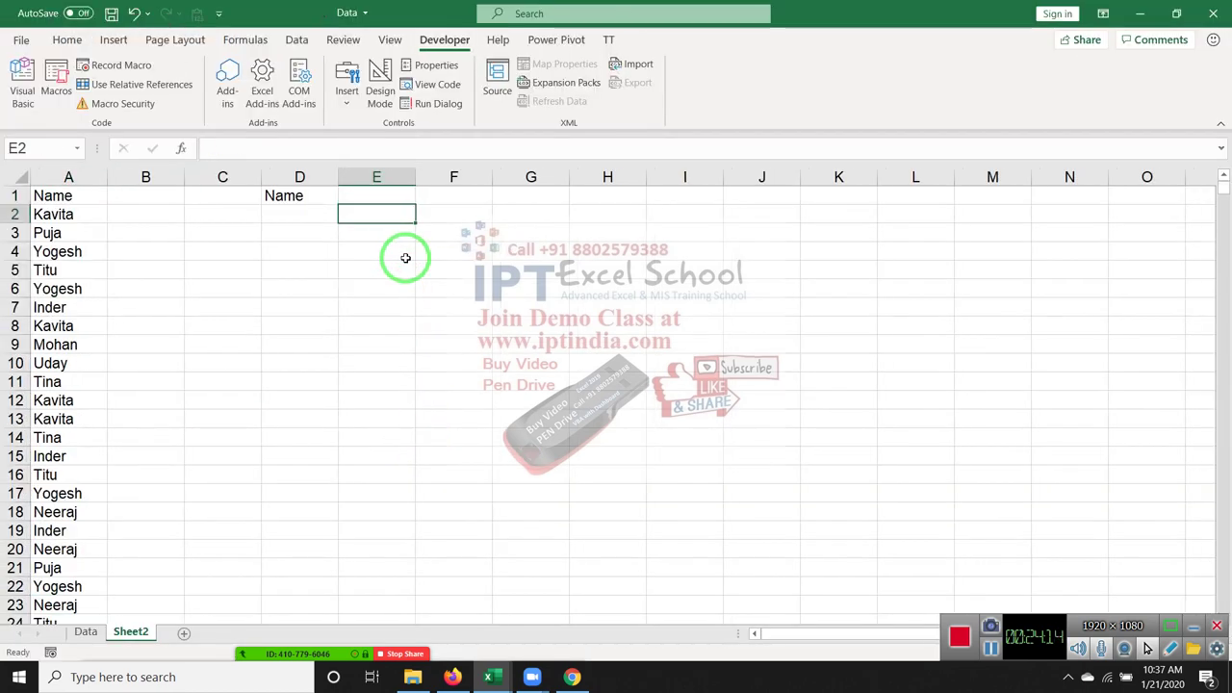
type("85")
key("Return")
Enter 85 stored as text in cell E6
key("Return")
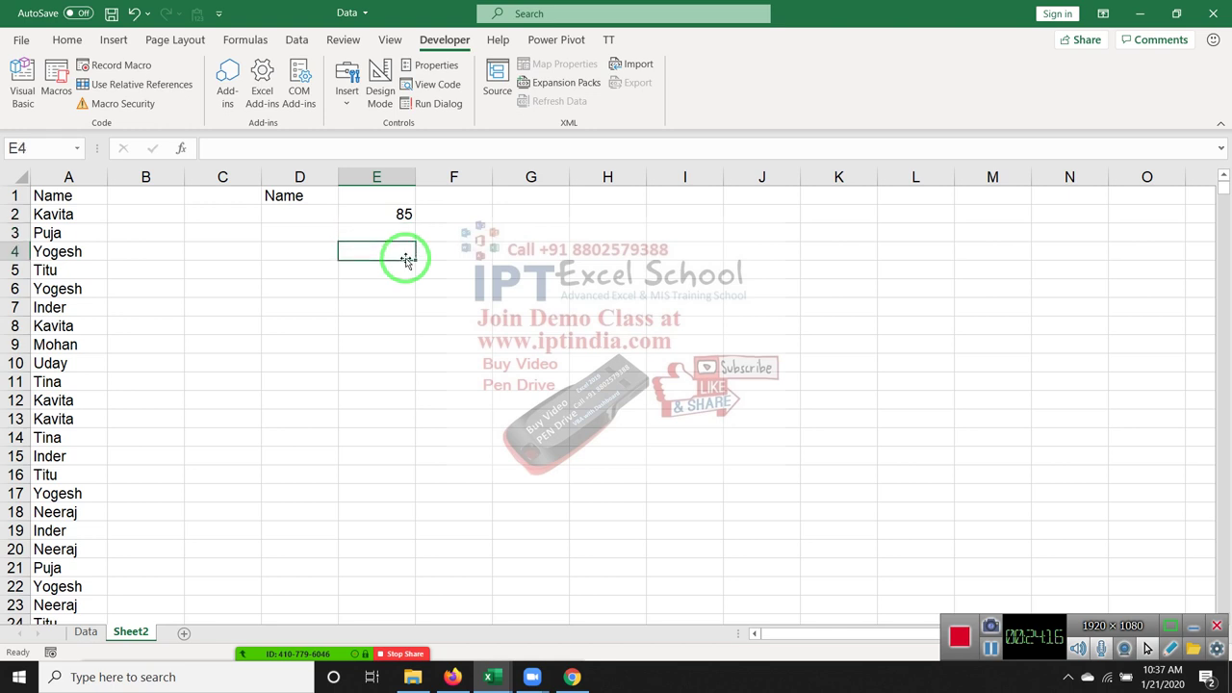
key("Return")
key("Return")
type("'78")
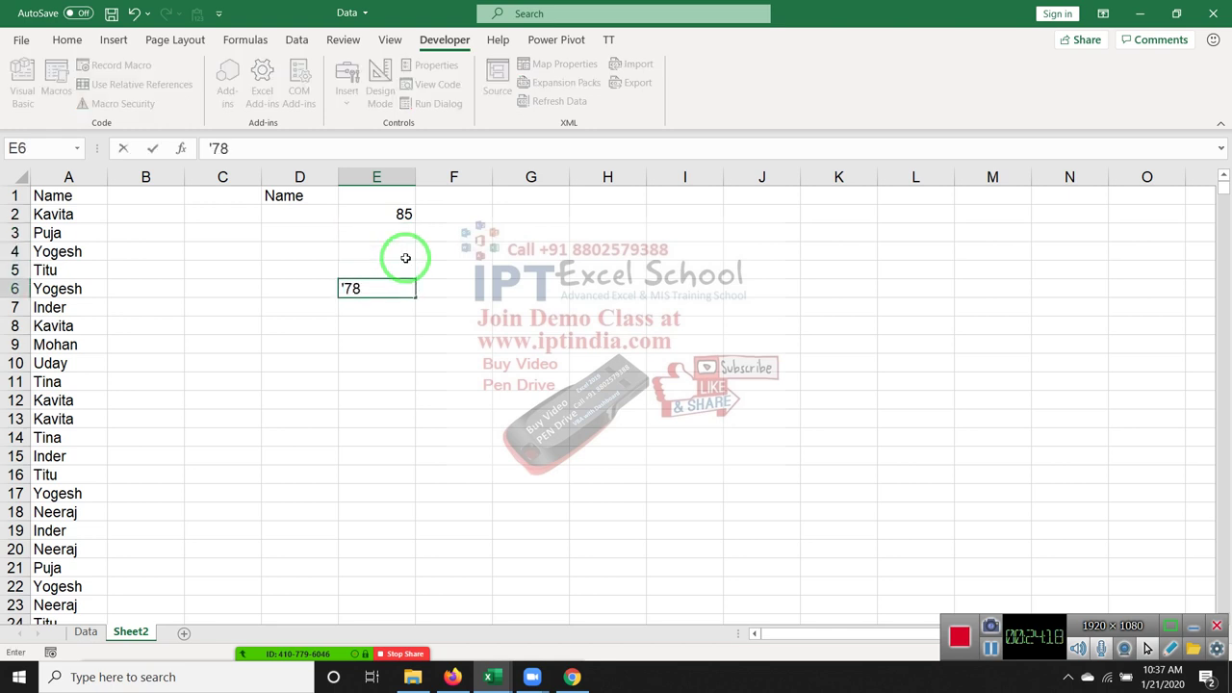
key("BackSpace")
key("BackSpace")
type("80")
key("Return")
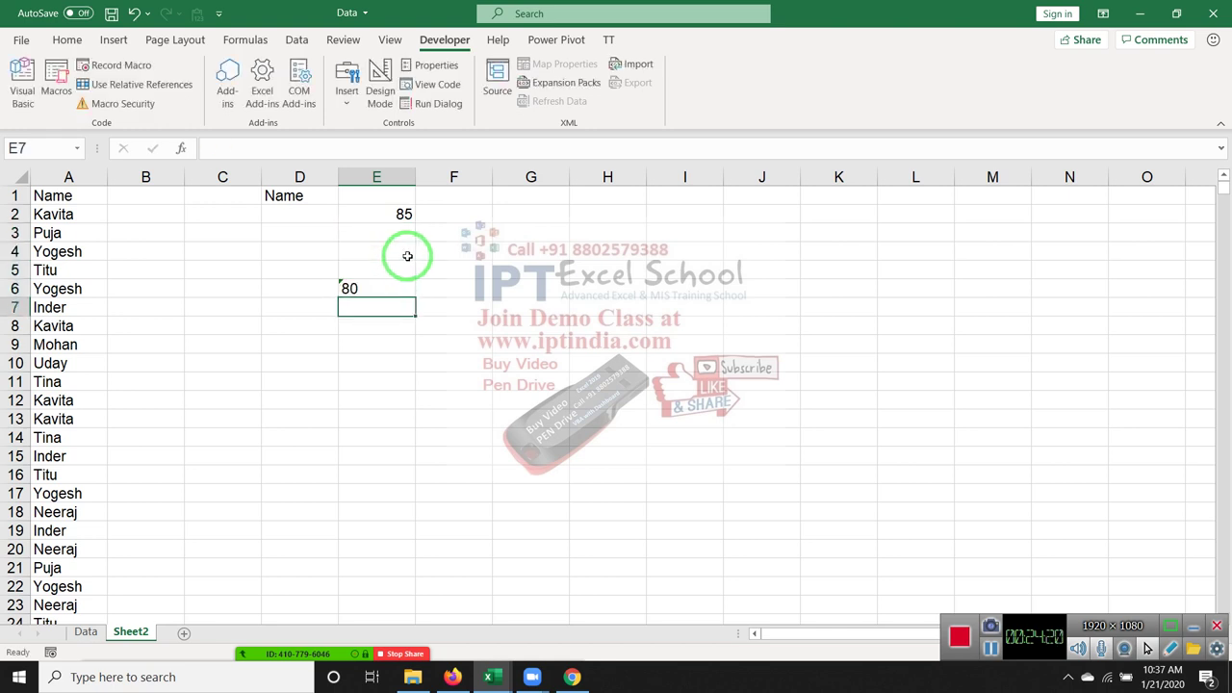
key("Up")
left_click(311, 152)
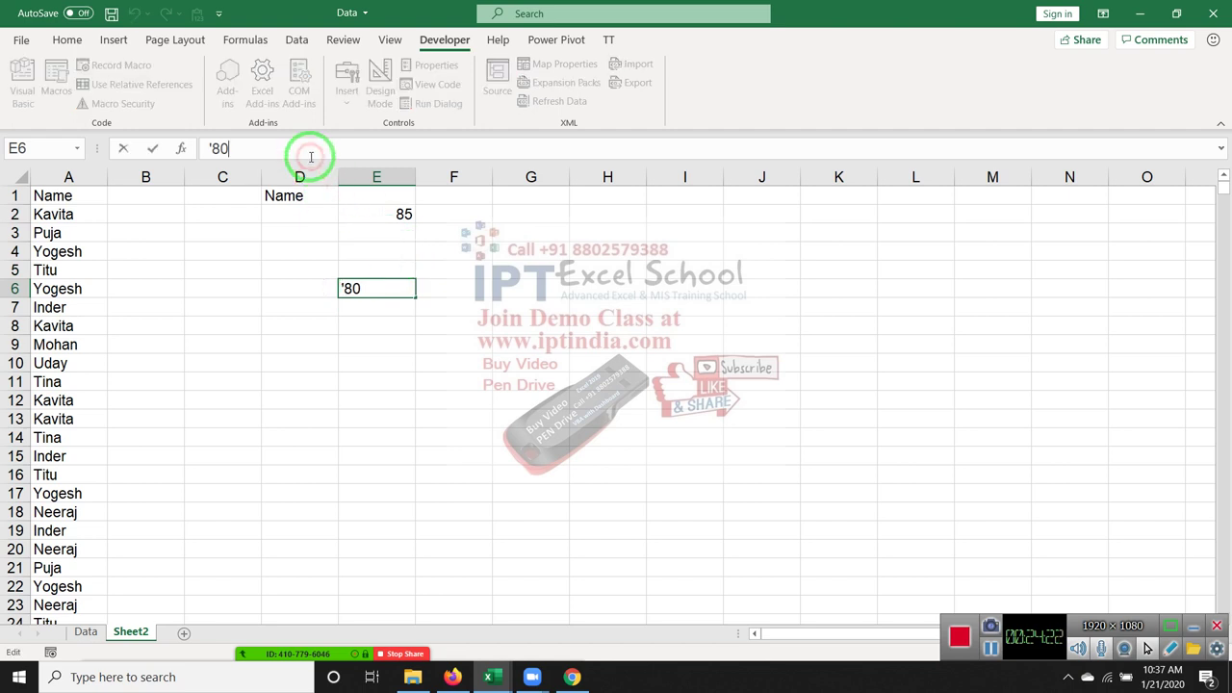
key("BackSpace")
type("5")
key("Return")
key("Up")
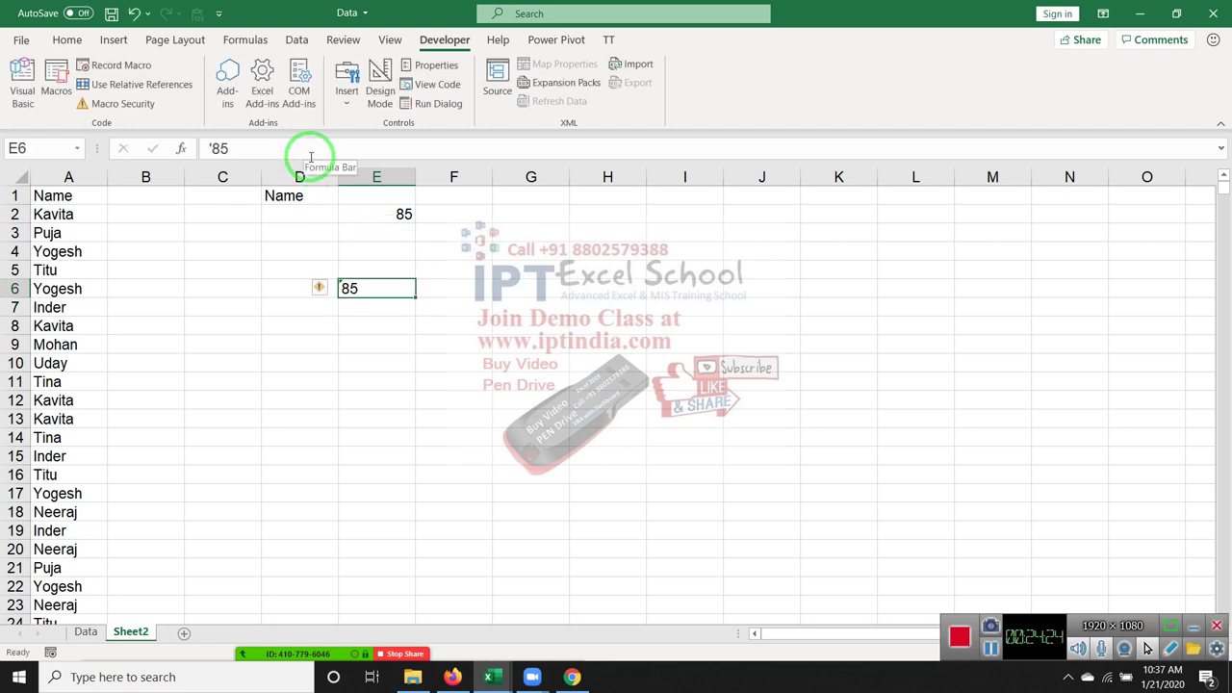
Enter a comparison formula in F4 testing whether E6 equals E2
key("Right")
key("Up")
key("Up")
key("Up")
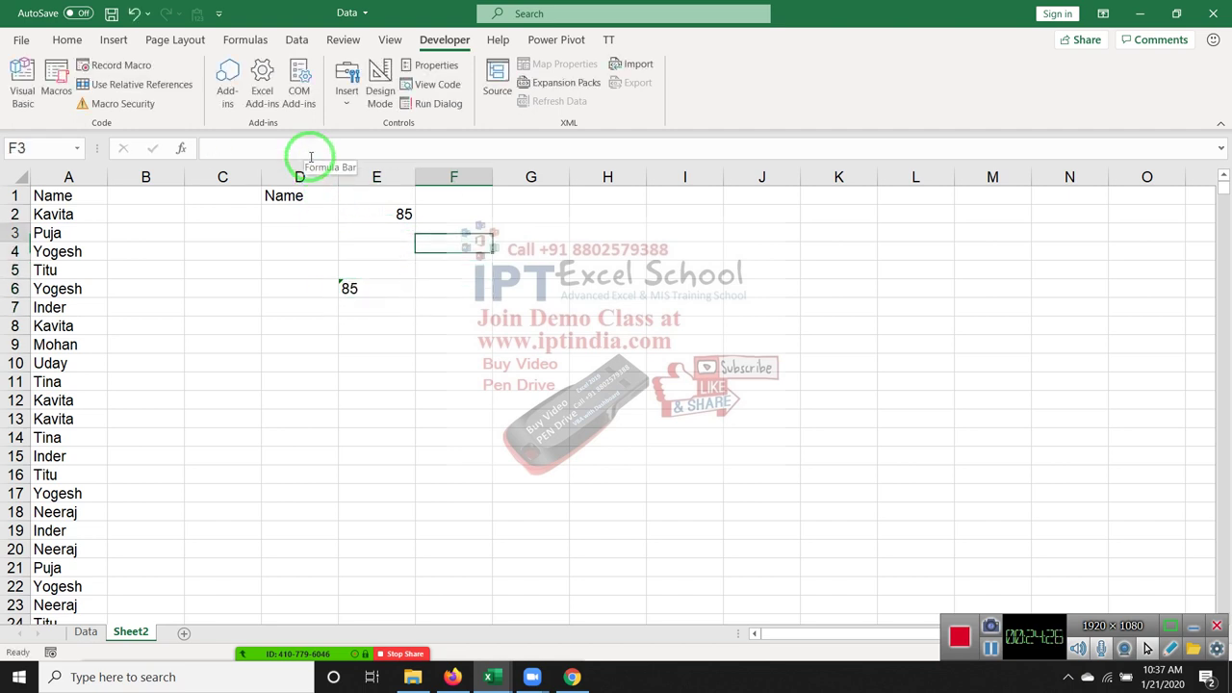
key("Up")
key("Left")
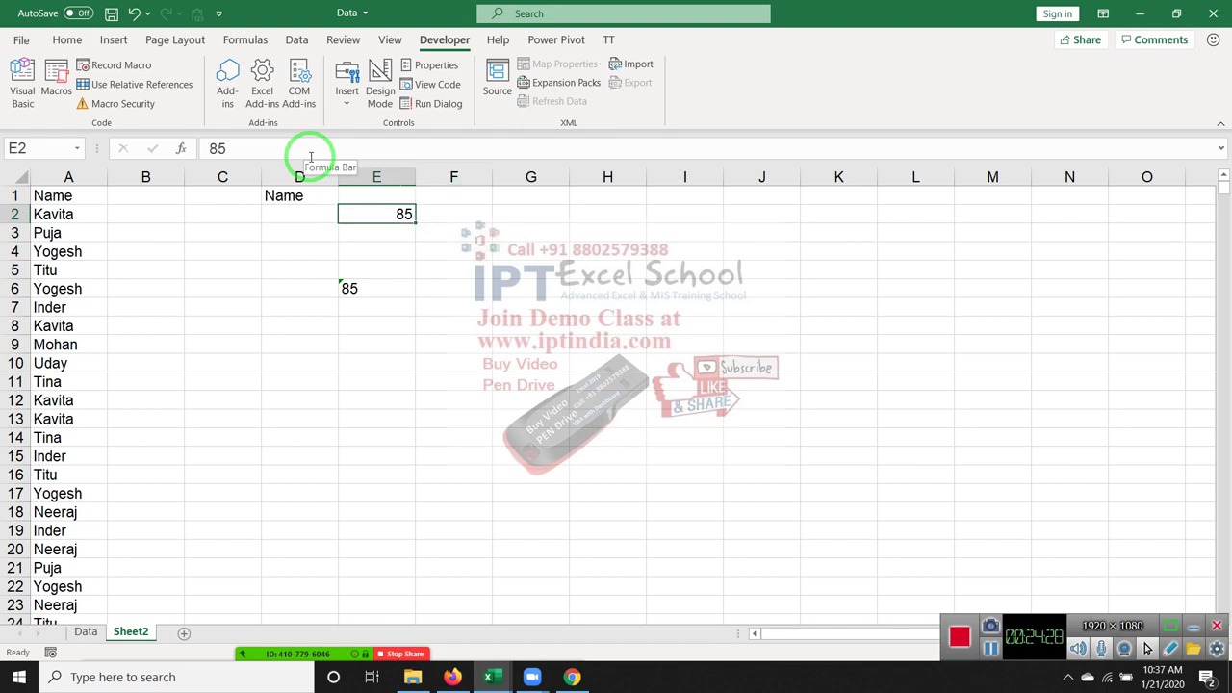
key("shift+Down")
key("shift+Down")
key("shift+Down")
key("shift+Down")
key("Right")
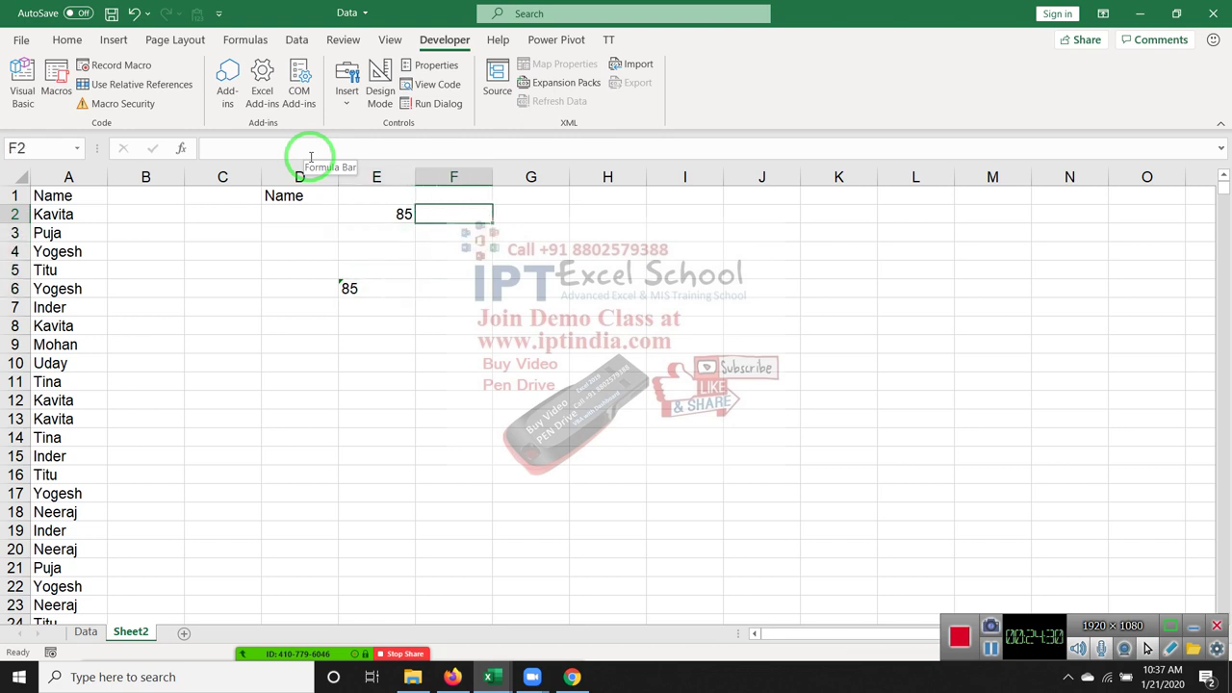
key("Down")
key("Down")
type("=")
key("Left")
key("Down")
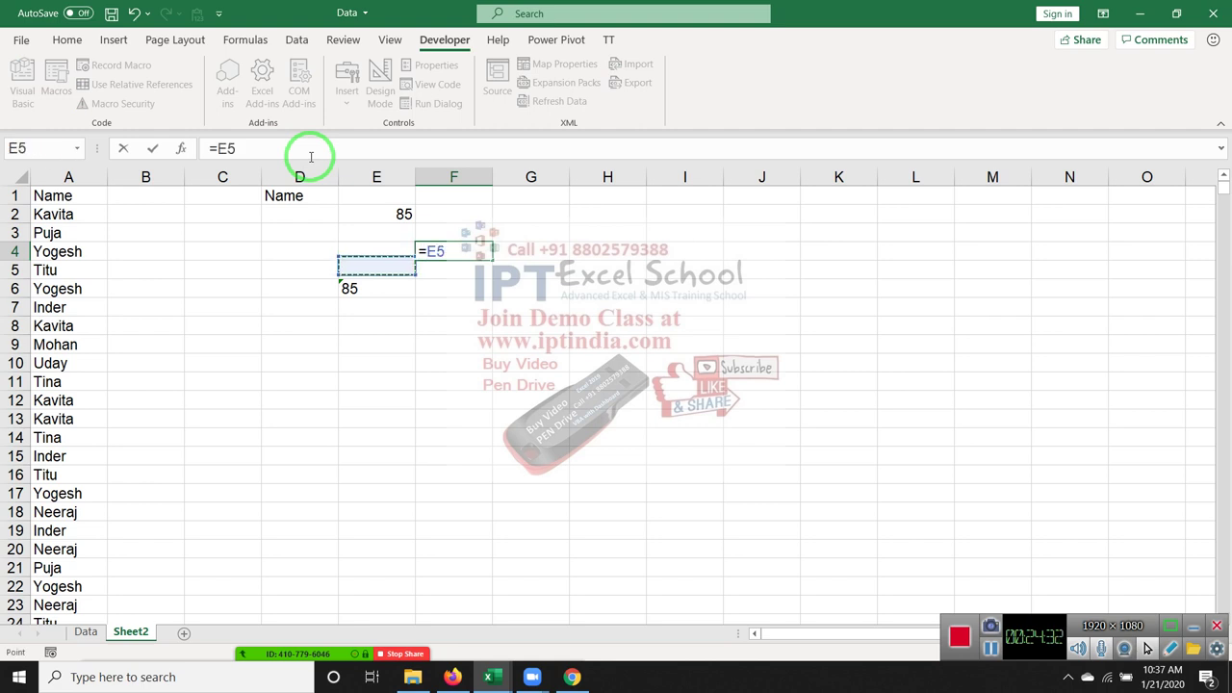
key("Down")
type("=")
key("Up")
key("Up")
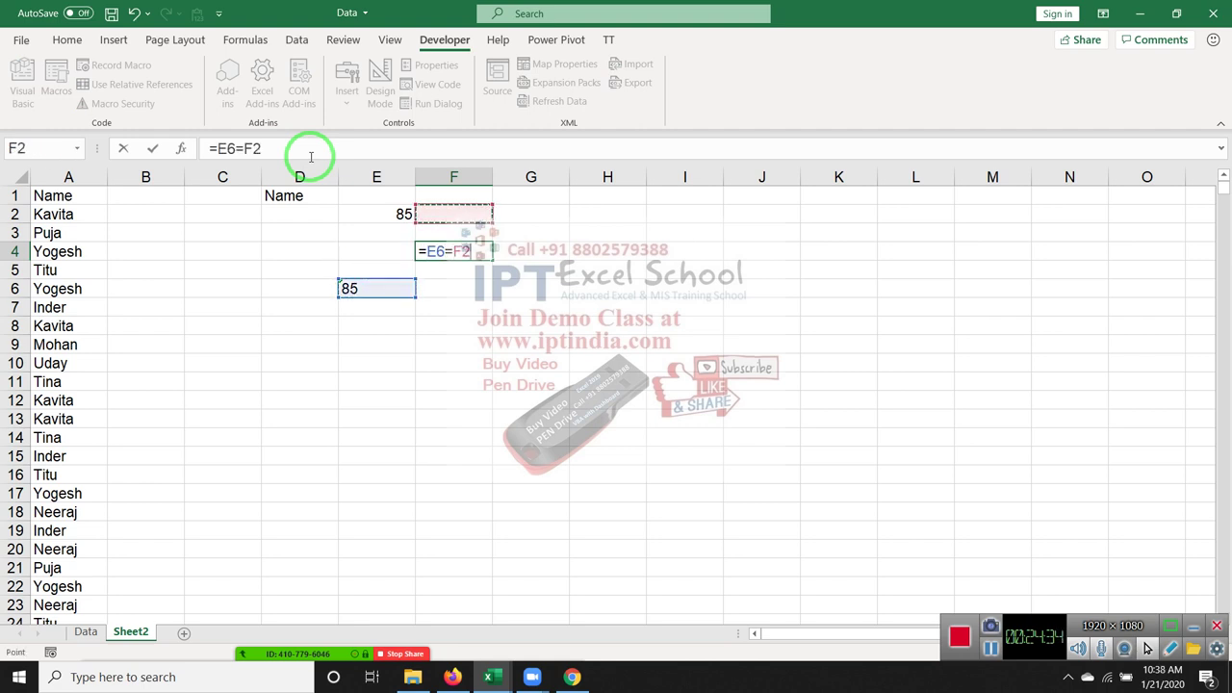
key("Left")
key("Return")
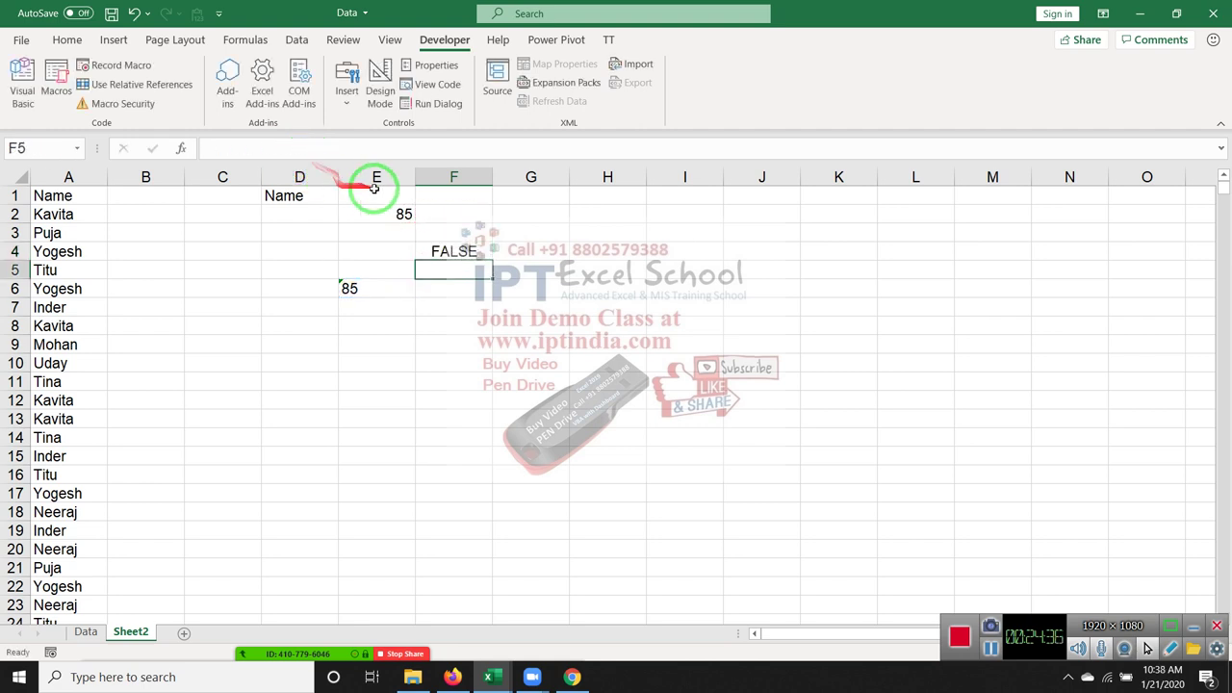
Clear the test values from E1:F7 and select cell D3
left_click_drag(376, 195, 486, 308)
key("Delete")
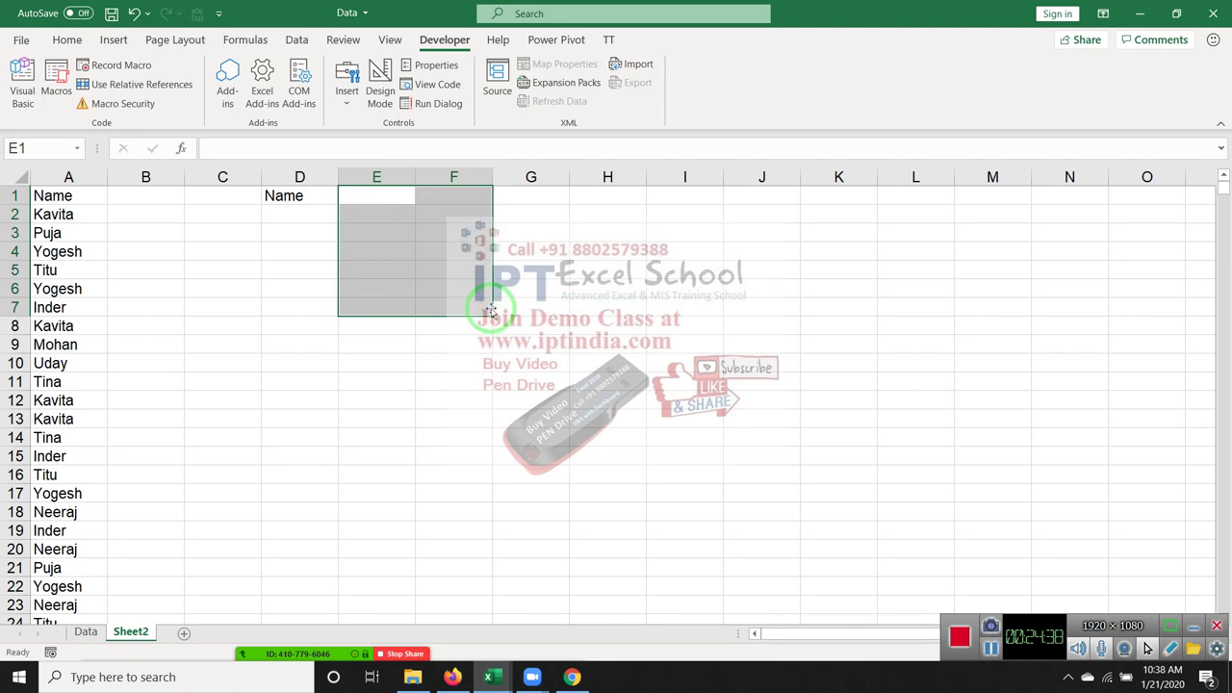
left_click(300, 229)
In the code, delete the blank line above Next i and open a line above the For loop
key("alt+F11")
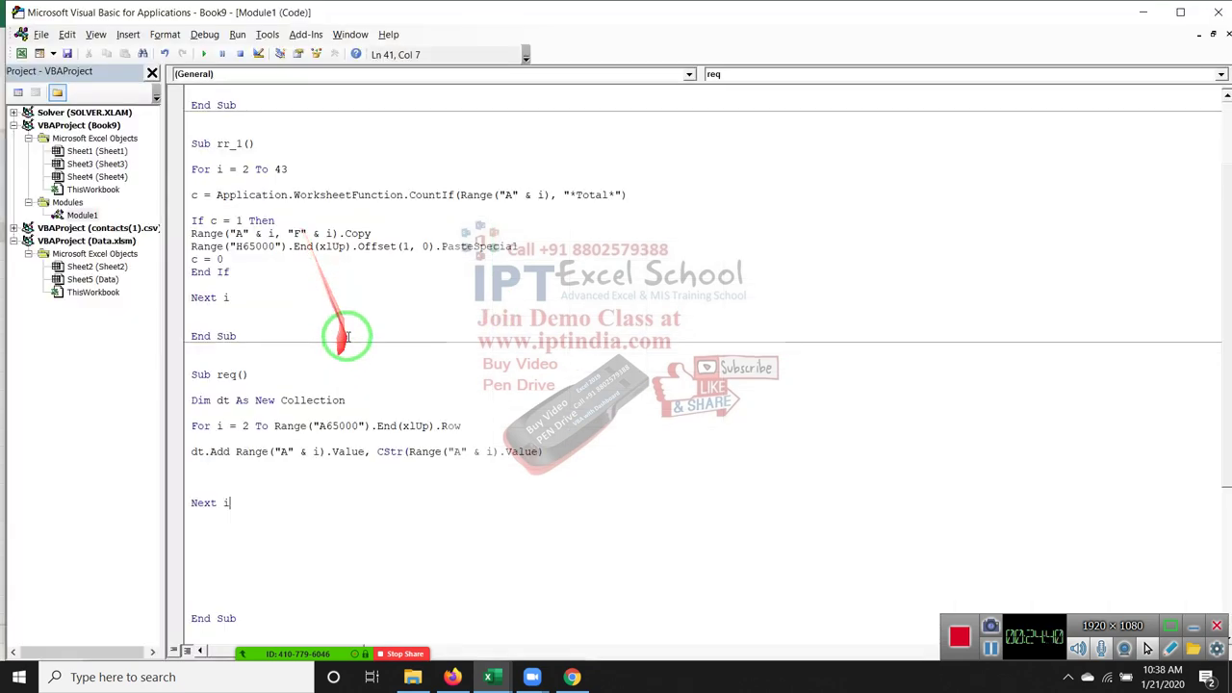
left_click(215, 470)
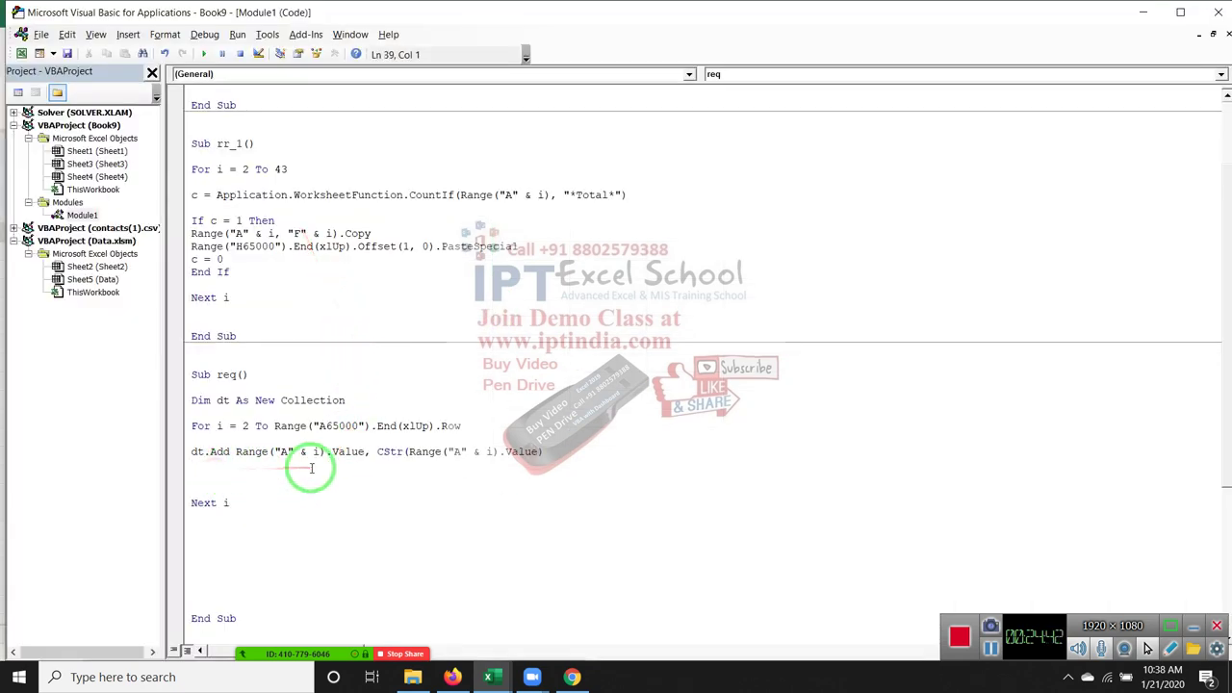
key("Delete")
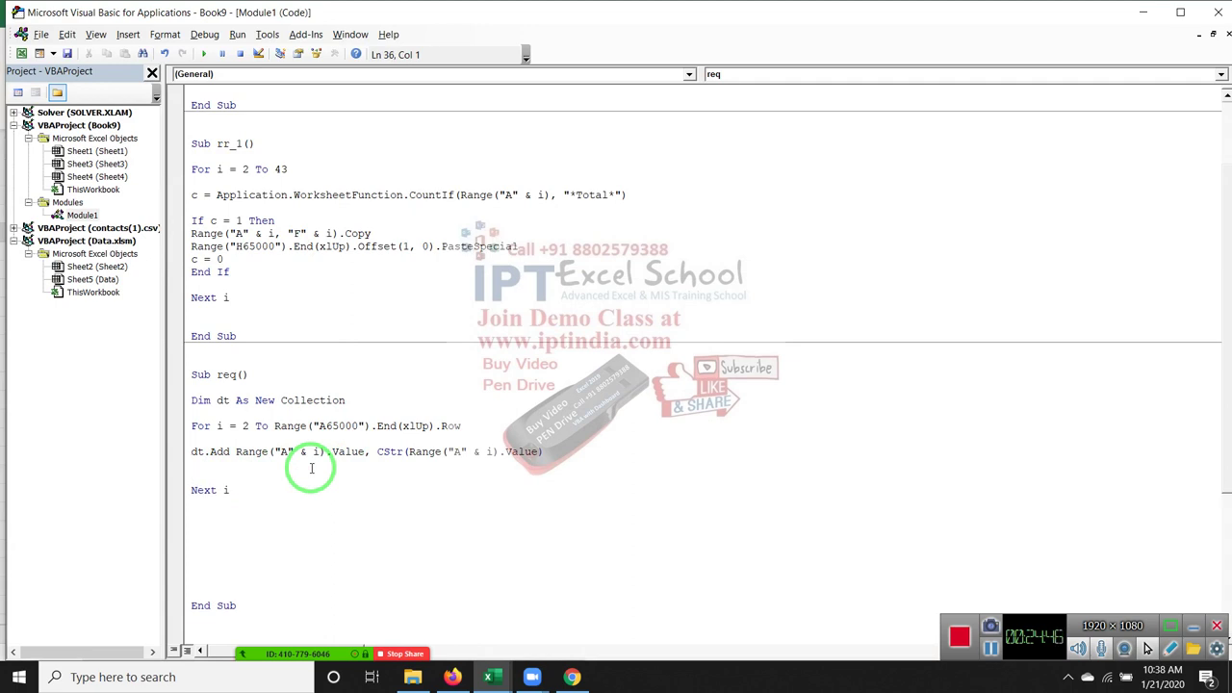
key("Down")
key("shift+Down")
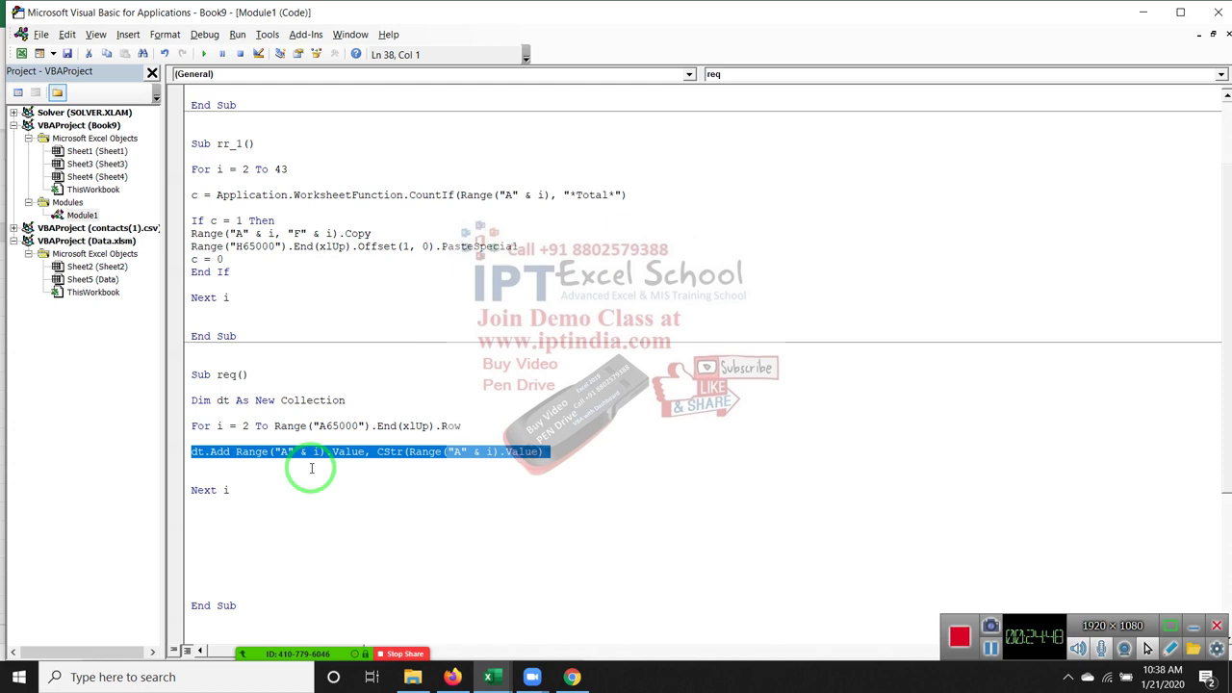
left_click(311, 469)
key("ctrl+z")
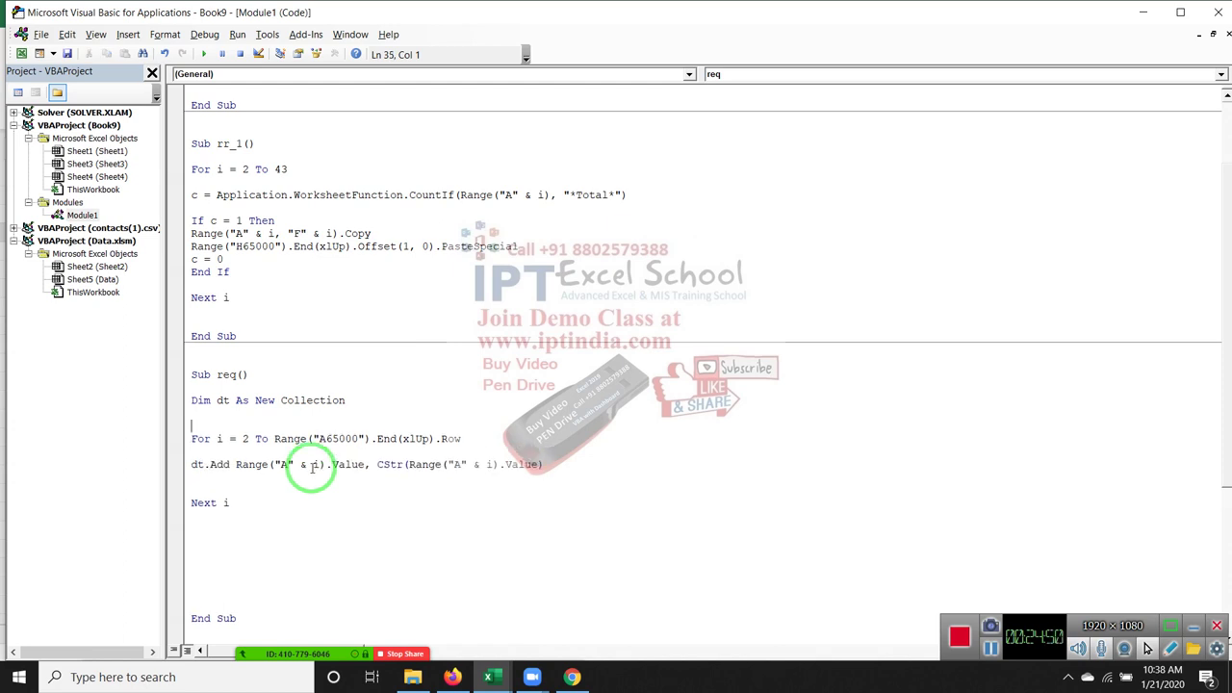
Add On Error Resume Next above the loop and delete the blank lines around dt.Add
type("on err")
type("or re")
type("su")
type("me nex")
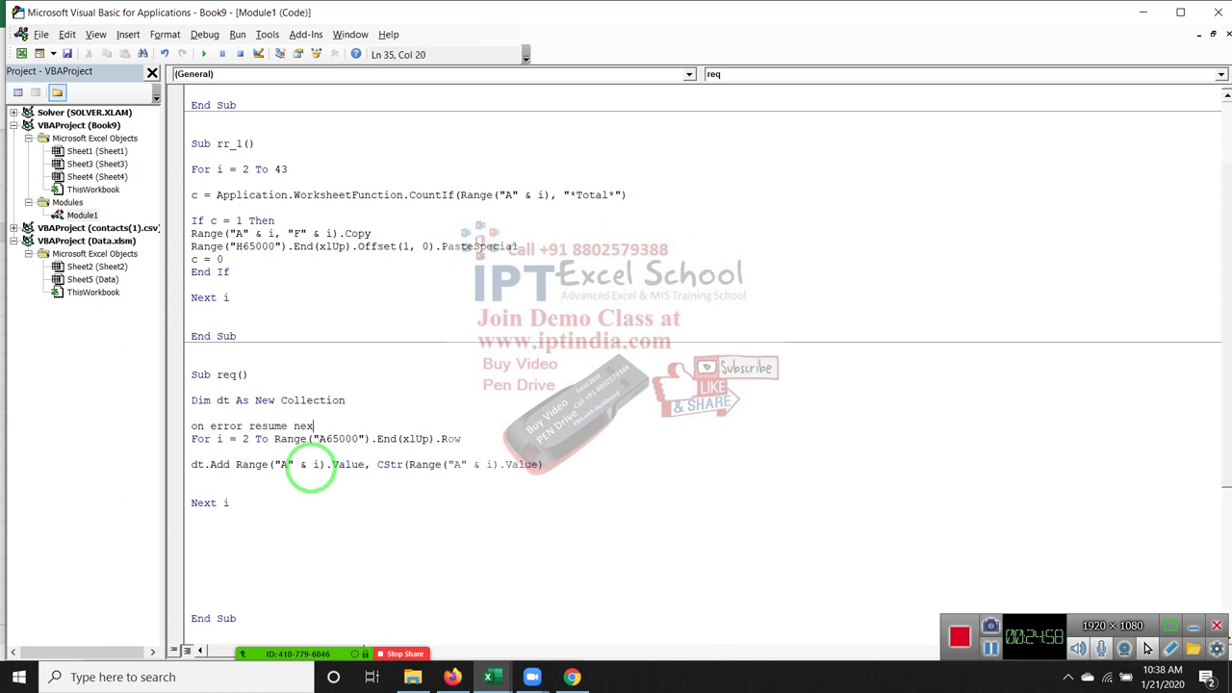
type("t")
key("Down")
key("Down")
key("Delete")
key("Delete")
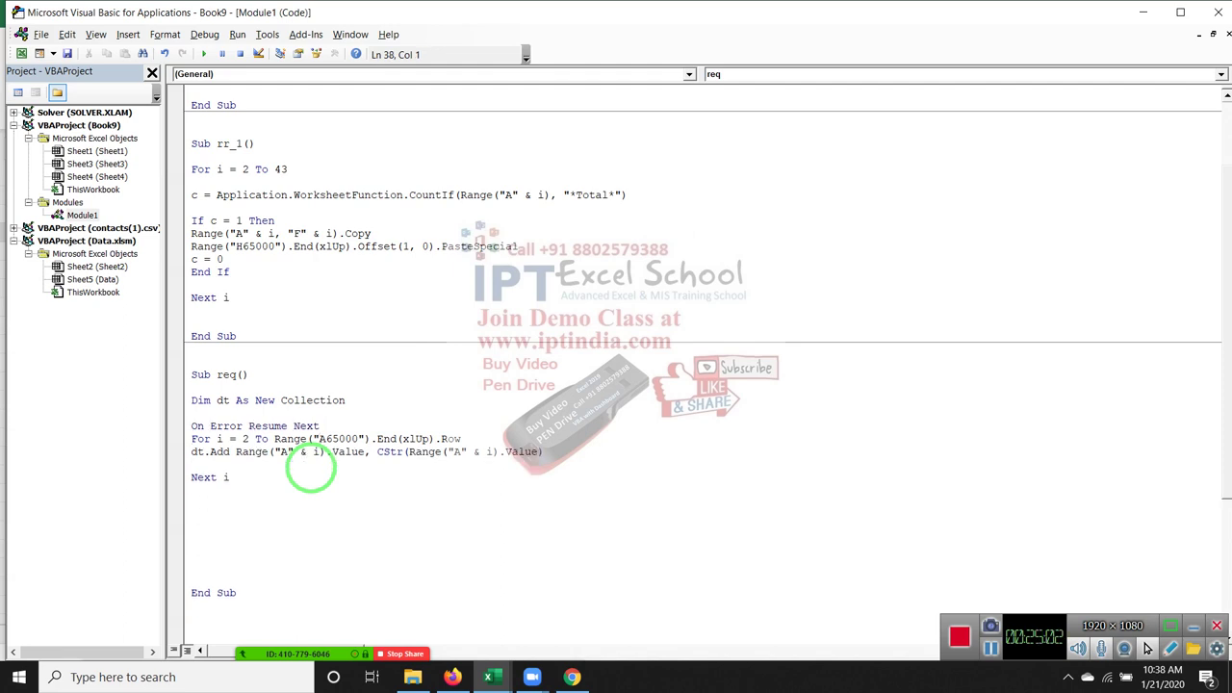
key("Delete")
key("Down")
key("Down")
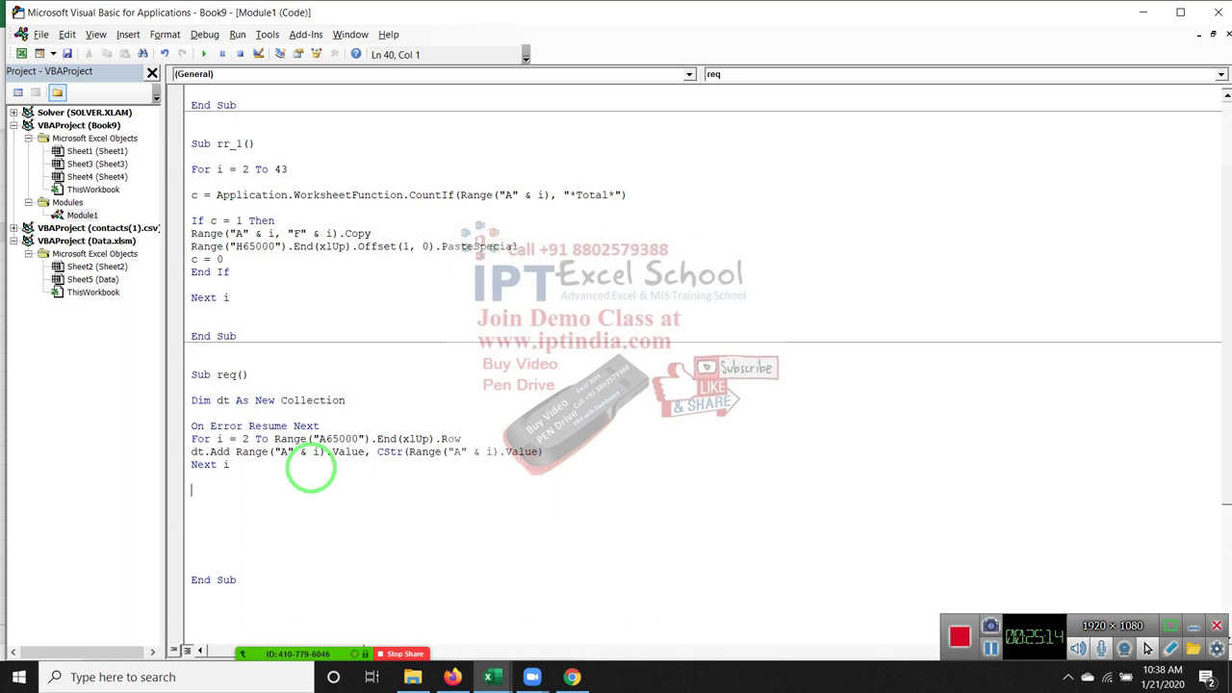
Review the loop's lines and place the caret on the empty line below Next i
key("Up")
key("Up")
key("Up")
key("Up")
key("Up")
key("Down")
key("Down")
key("shift+Down")
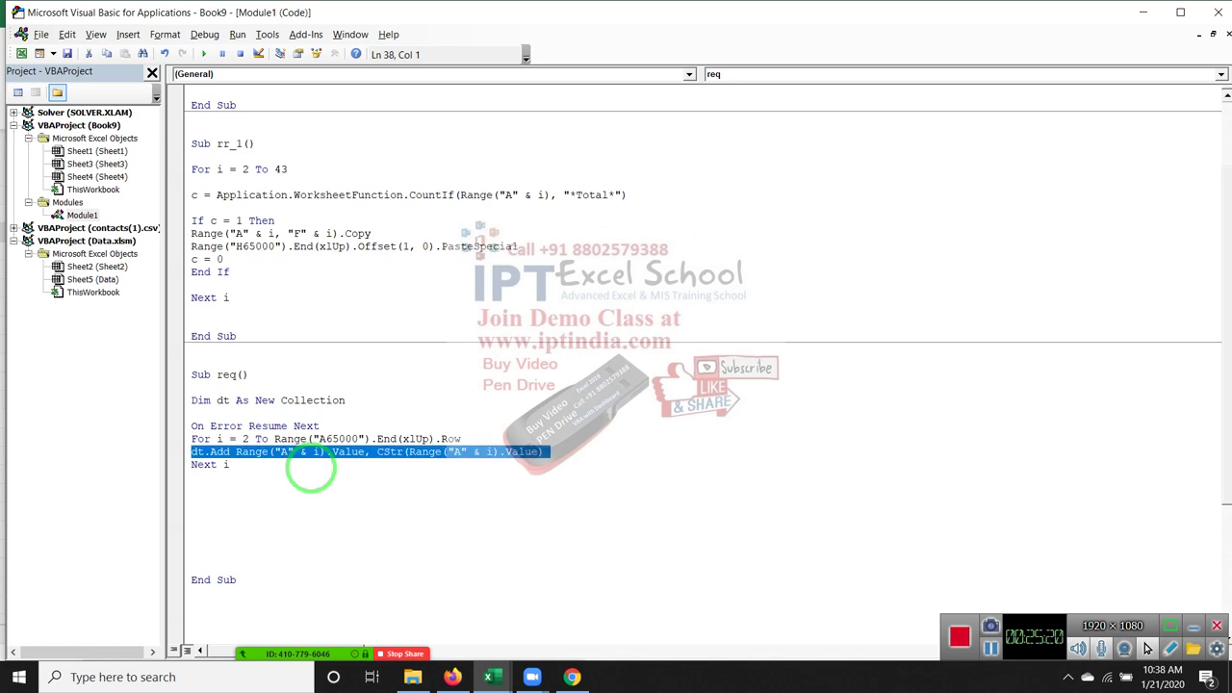
key("Up")
key("Up")
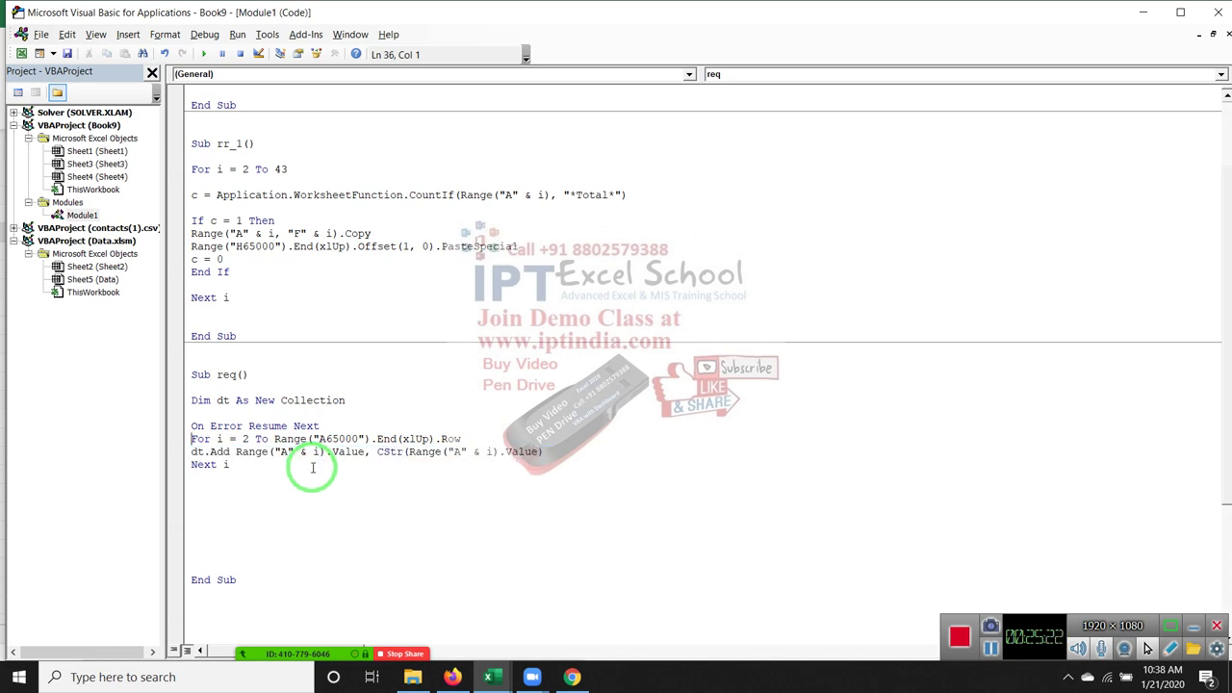
key("shift+Down")
key("Down")
key("shift+Down")
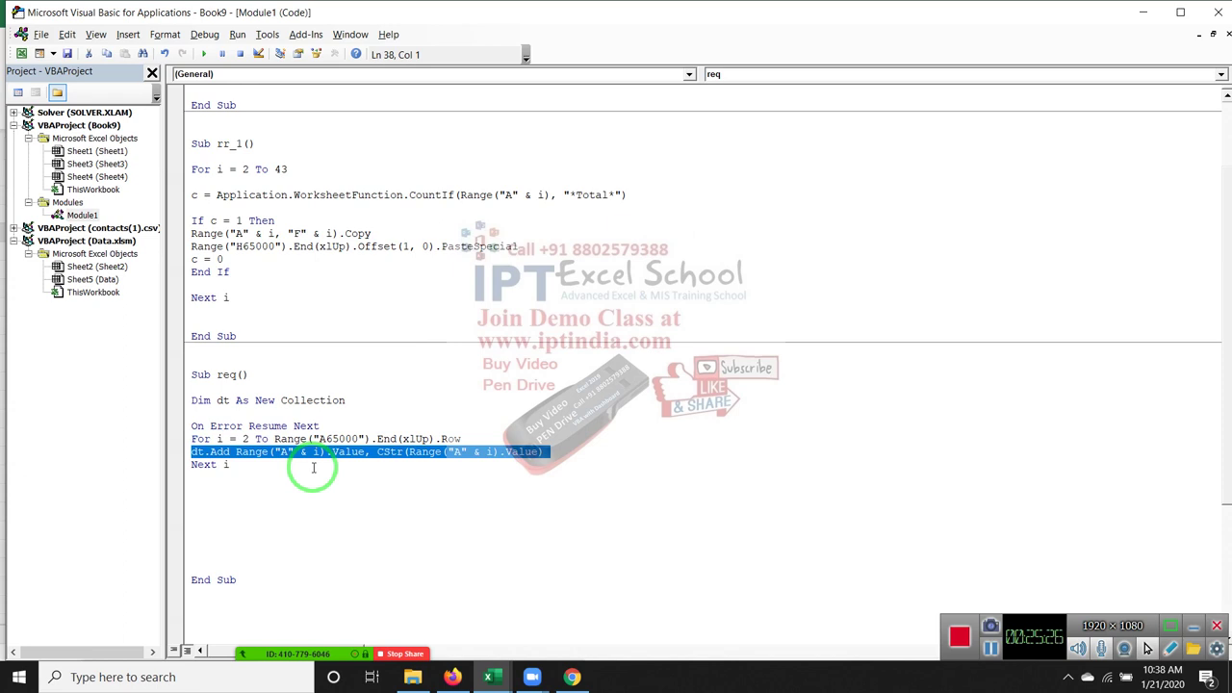
key("Right")
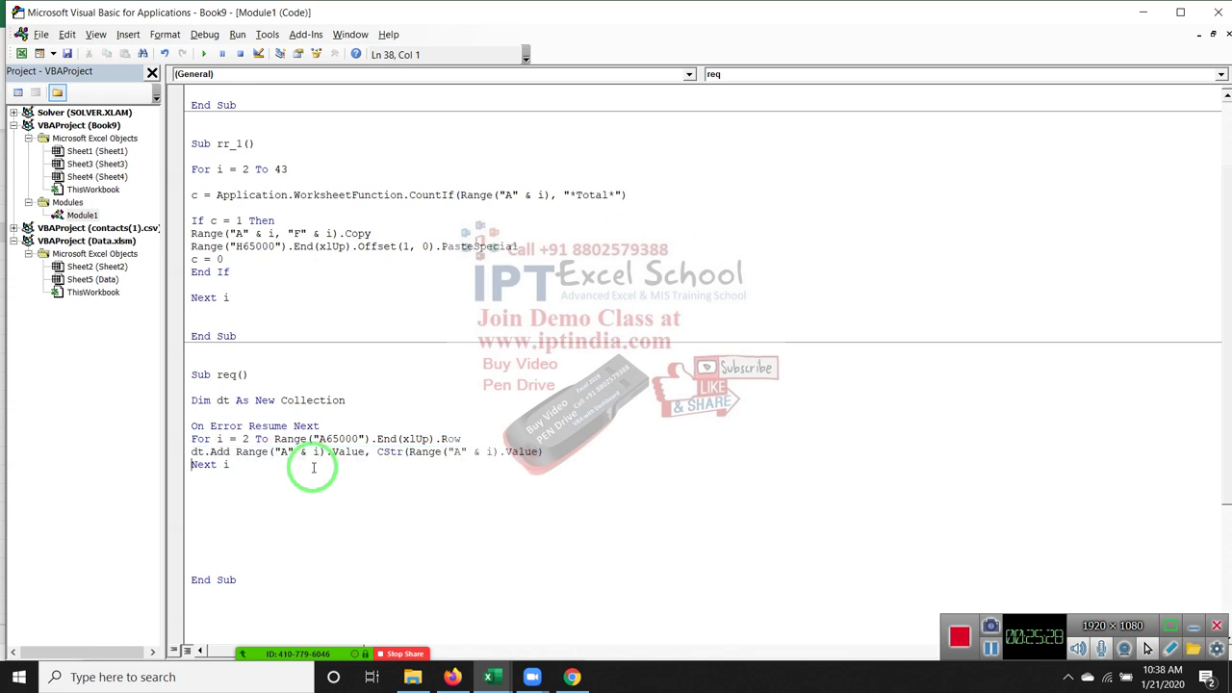
key("Down")
key("Down")
key("Down")
key("Up")
key("Up")
key("Up")
key("shift+Right")
key("shift+Right")
key("Left")
key("Down")
key("Down")
key("Down")
key("Down")
key("Up")
key("Up")
Type the For Each Item In dt and Next Item lines below the first loop
type("for e")
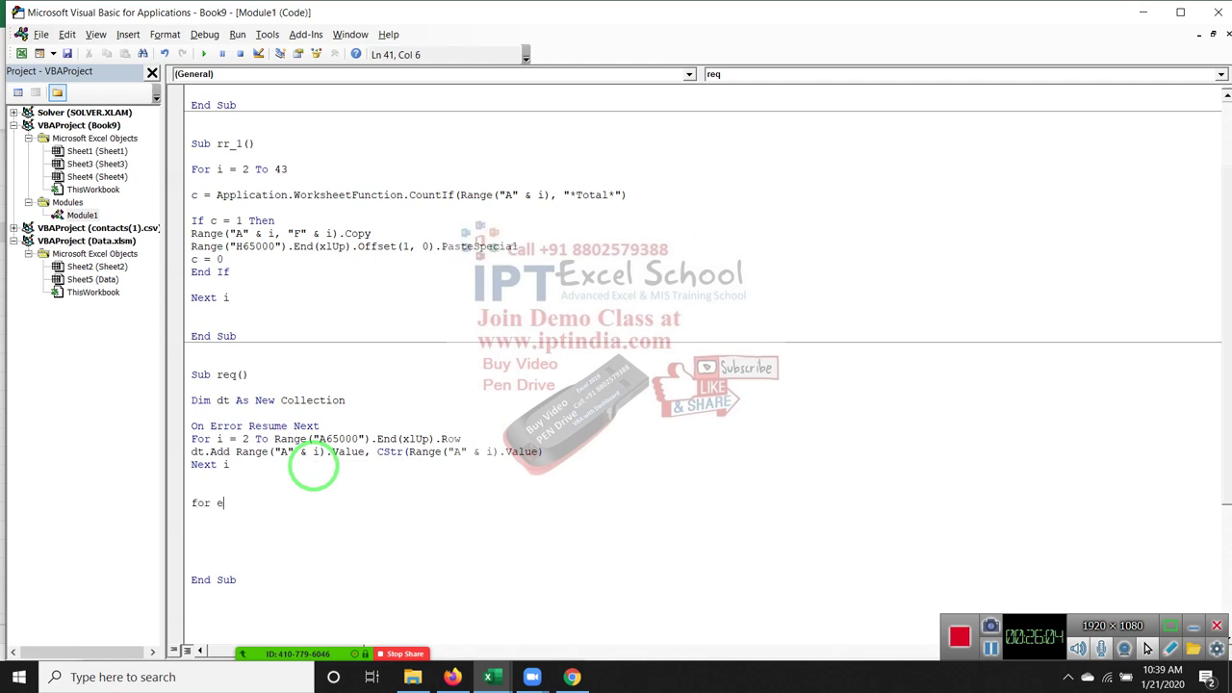
type("axh")
key("BackSpace")
key("BackSpace")
key("BackSpace")
key("BackSpace")
type("ach ")
type("i")
type("tem")
type(" in ")
type("dt")
key("Return")
key("Return")
key("Return")
type("ne")
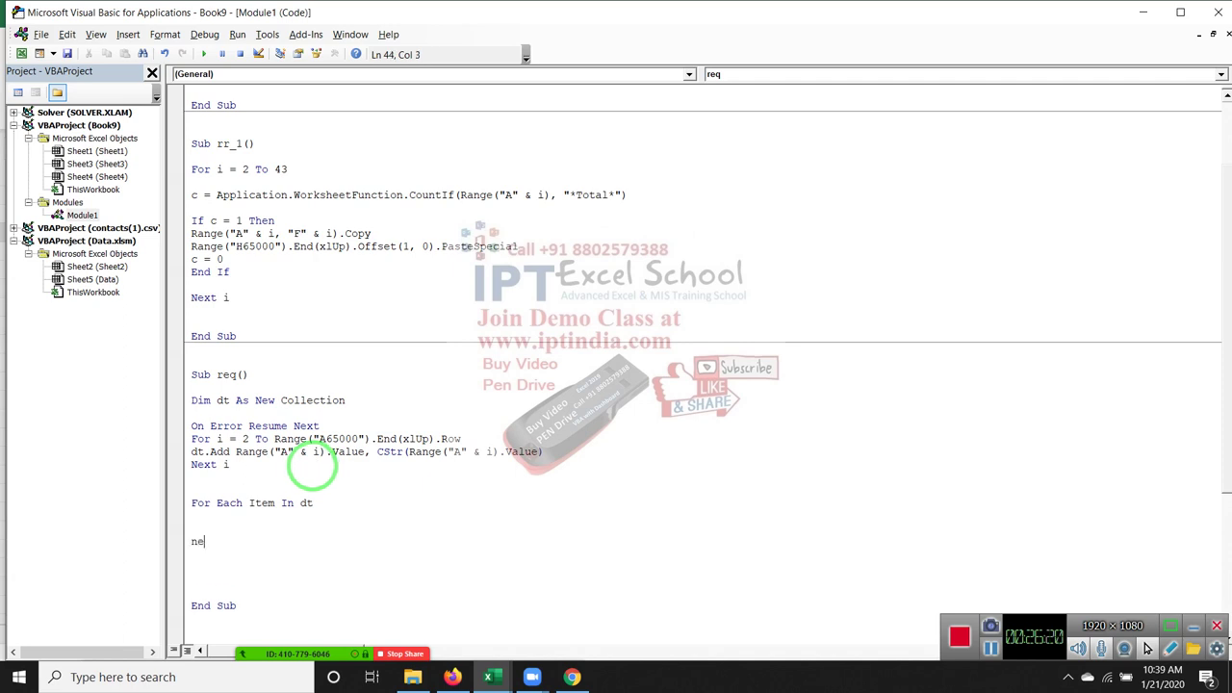
type("xt i")
key("BackSpace")
type("item")
key("Up")
key("Up")
key("Up")
key("Up")
Put the caret on the blank line inside the For Each loop
key("Right")
key("Right")
key("Right")
key("Down")
key("Down")
key("Down")
key("ctrl+Right")
key("ctrl+Right")
key("shift+Right")
key("shift+Right")
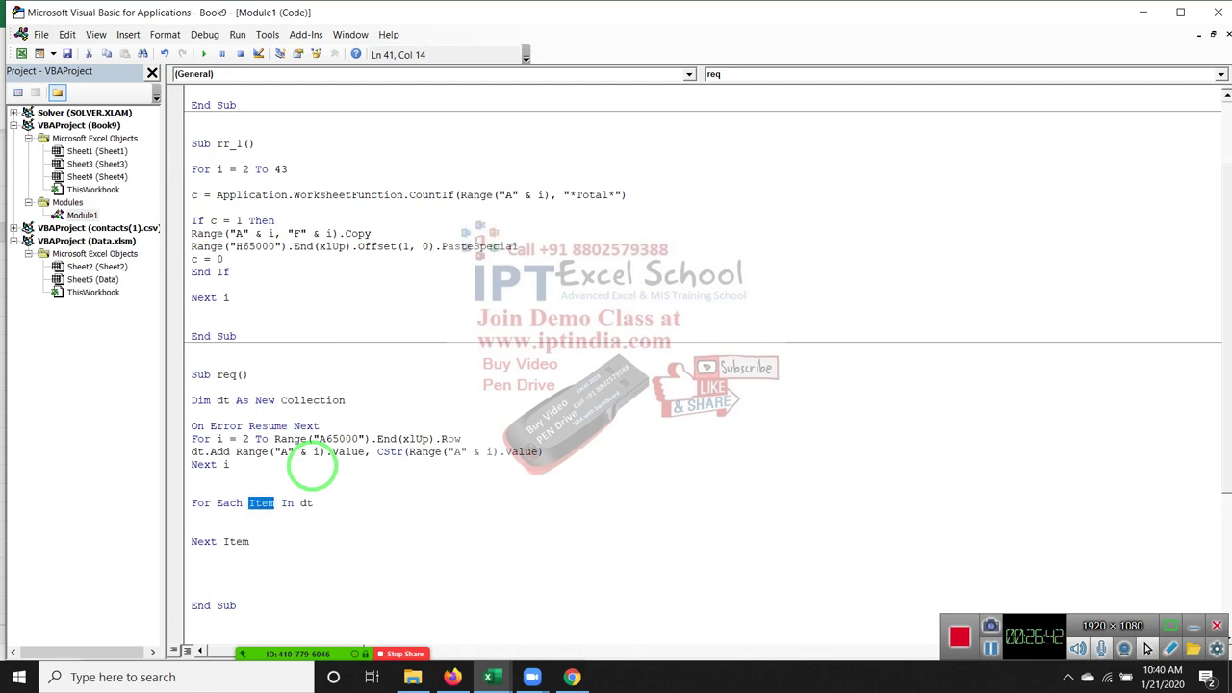
key("Right")
key("shift+Down")
key("Right")
Write Range("H65000").End(xlUp).Offset(1, 0).Value = Item in the loop, then return to the worksheet
type("r")
type("(")
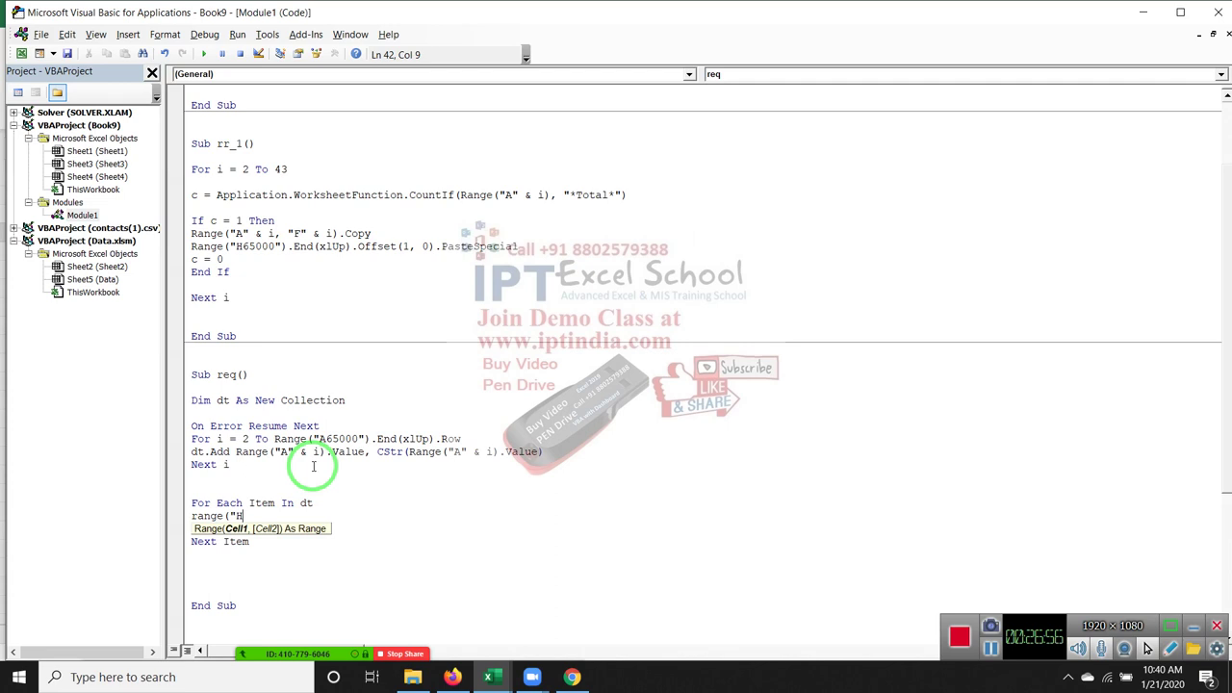
type("6500")
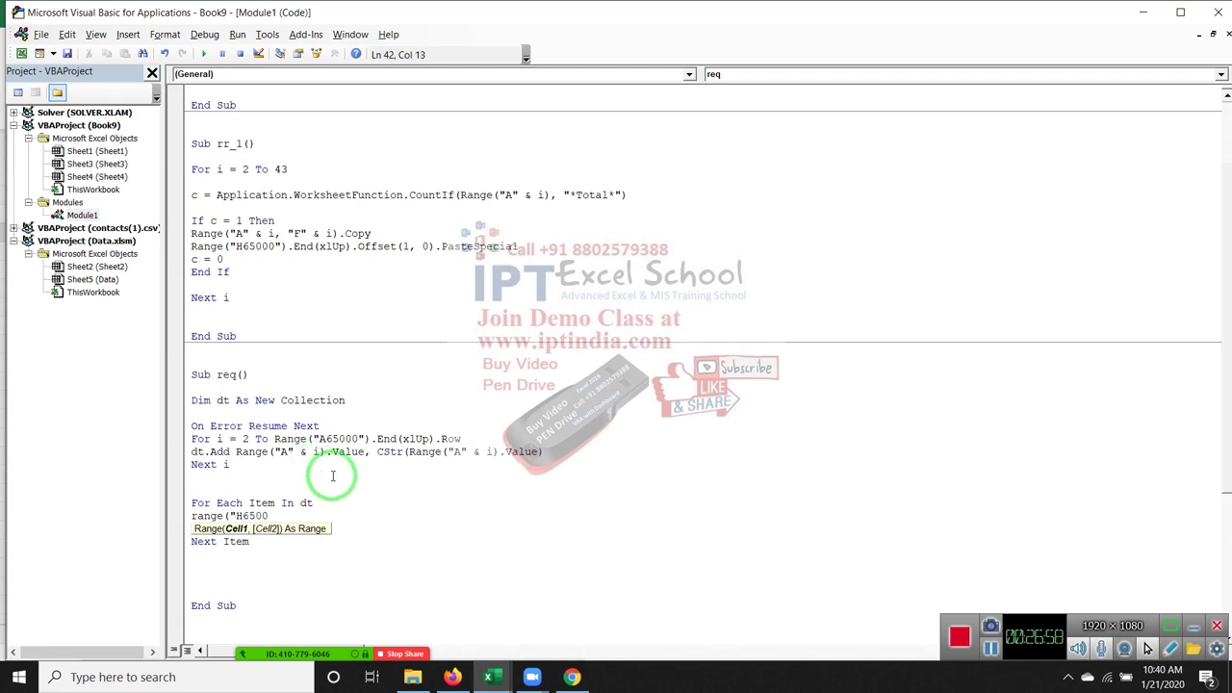
type("0")
type(")")
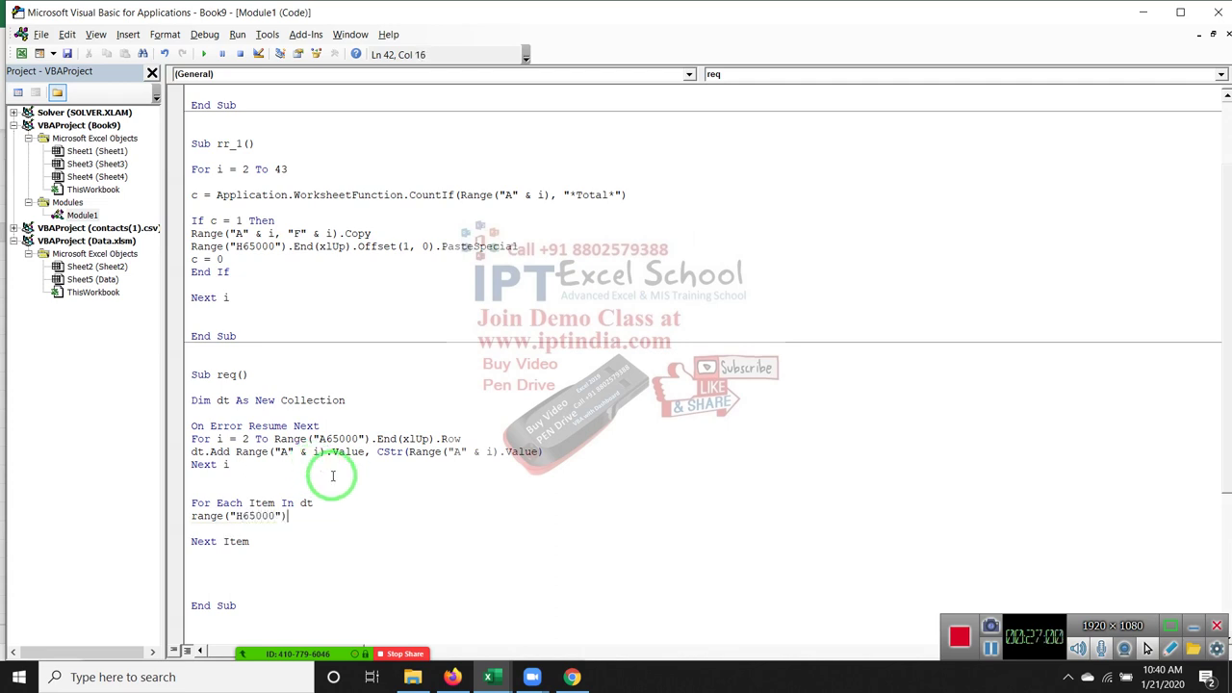
type(".end")
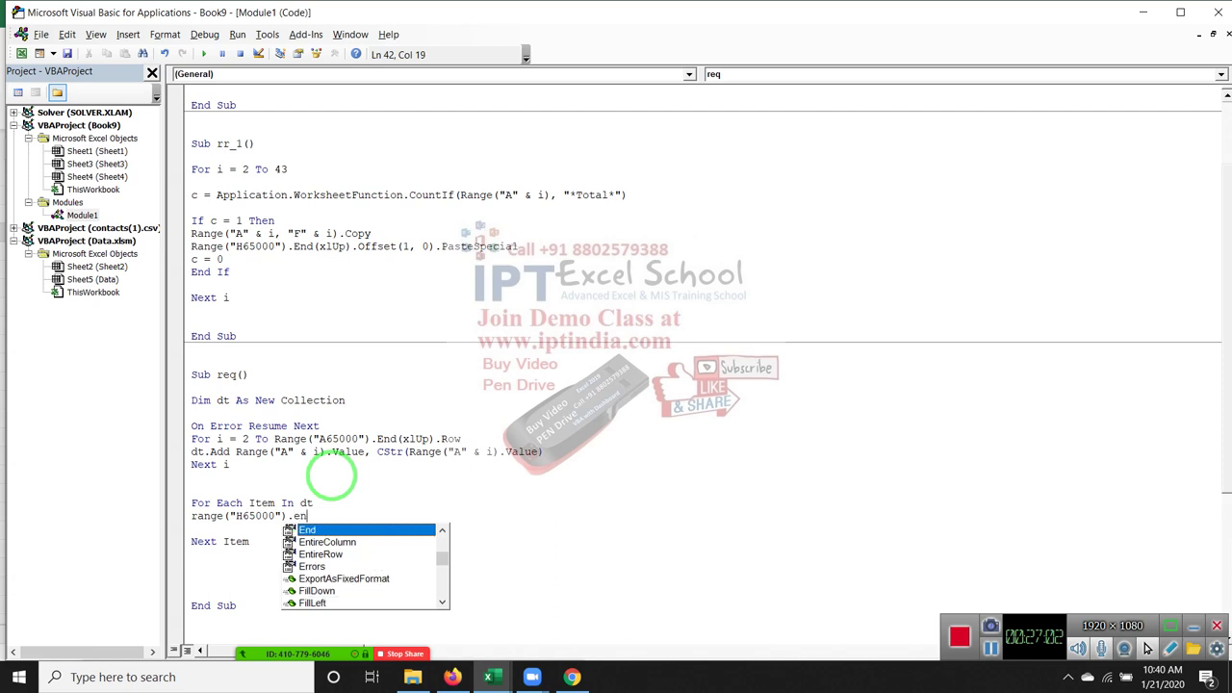
type("(")
type("xlu")
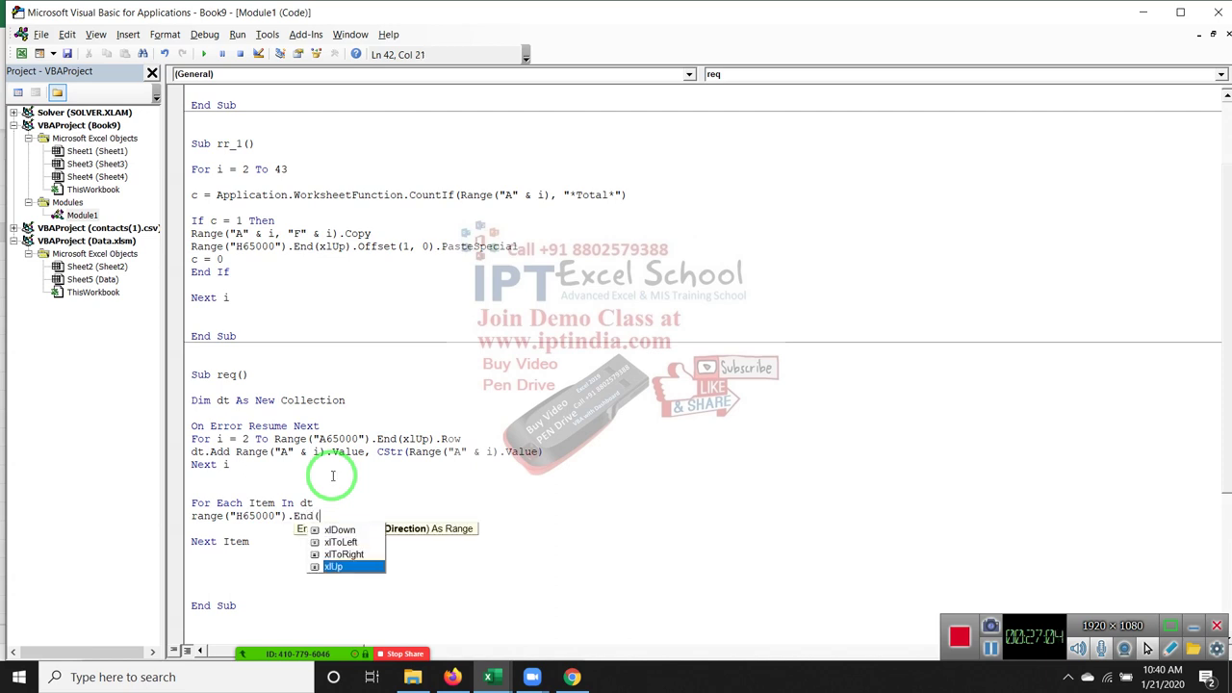
key("Tab")
type(").")
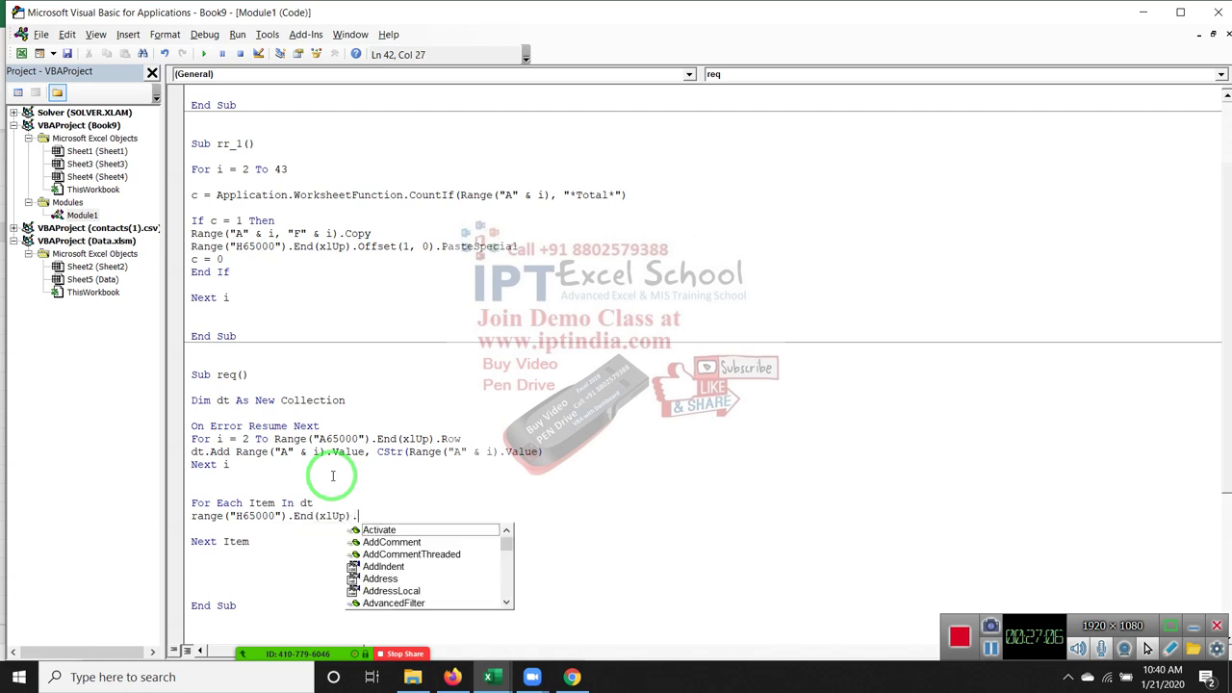
type("of")
key("Tab")
type("(")
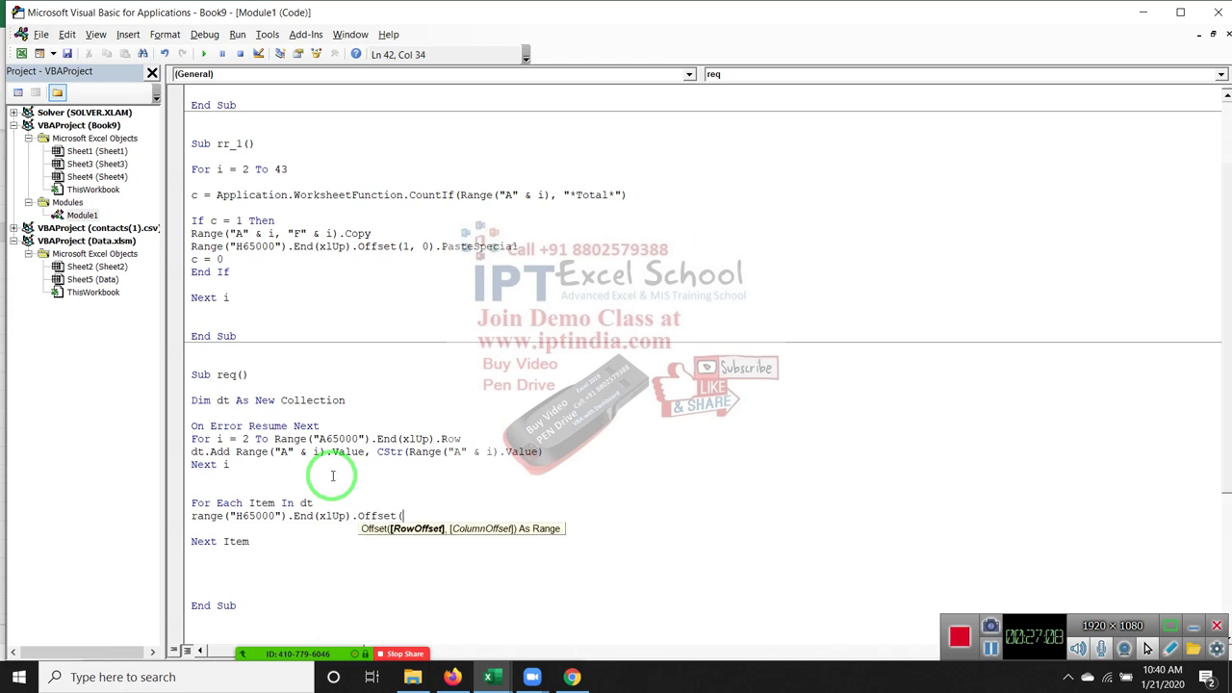
type("1,0).")
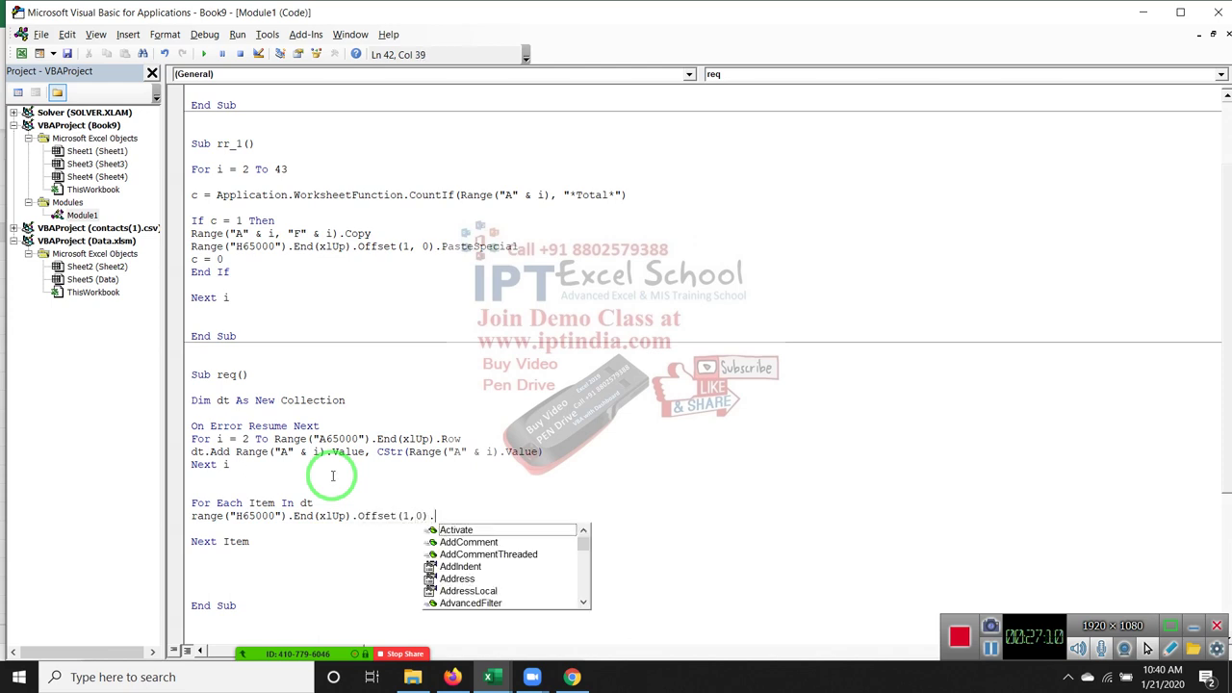
type("va")
key("Tab")
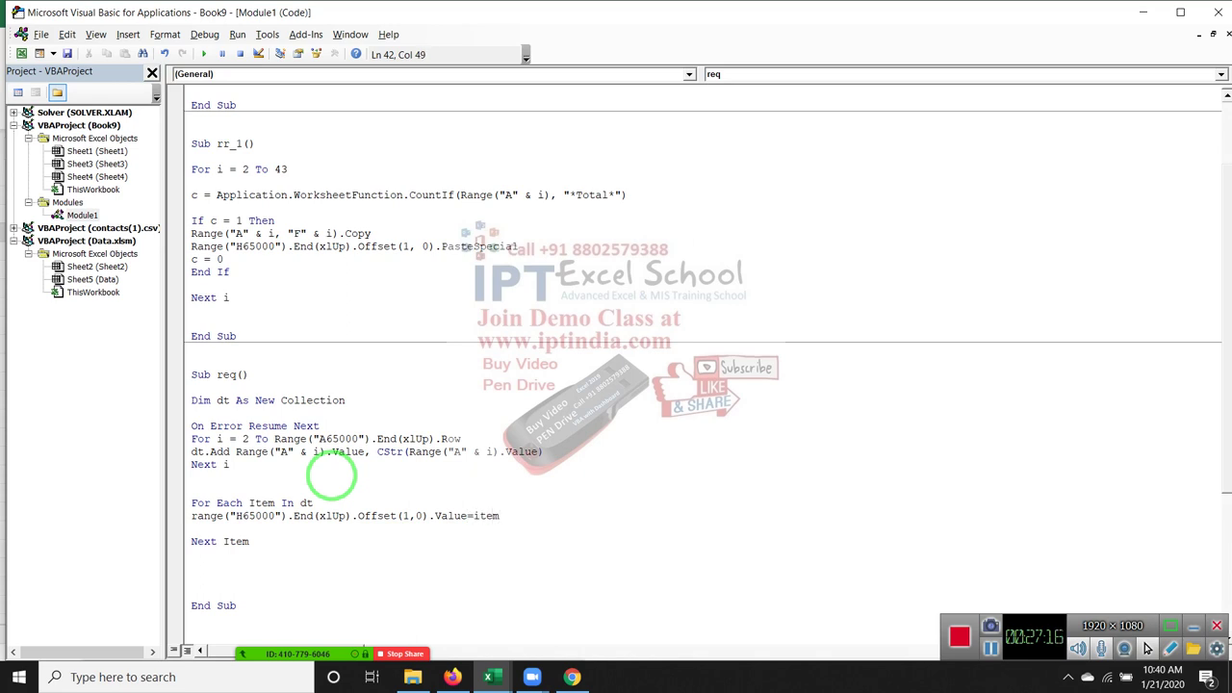
key("Down")
scroll(332, 473, "down", 3)
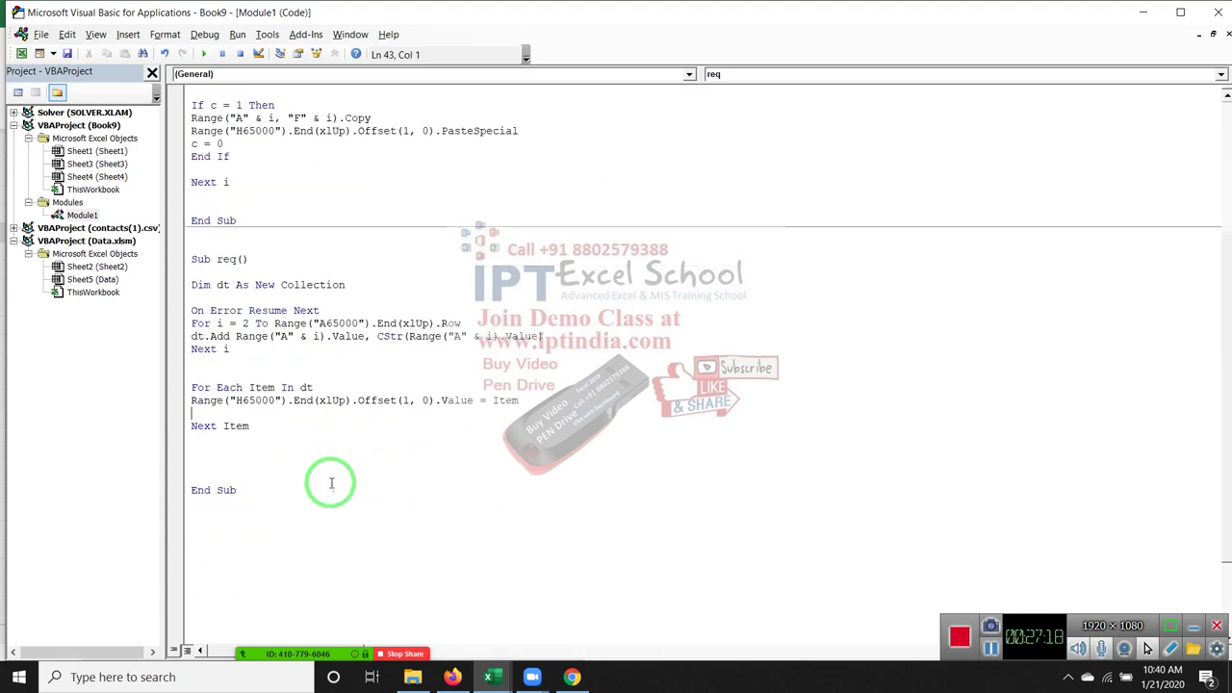
left_click(332, 441)
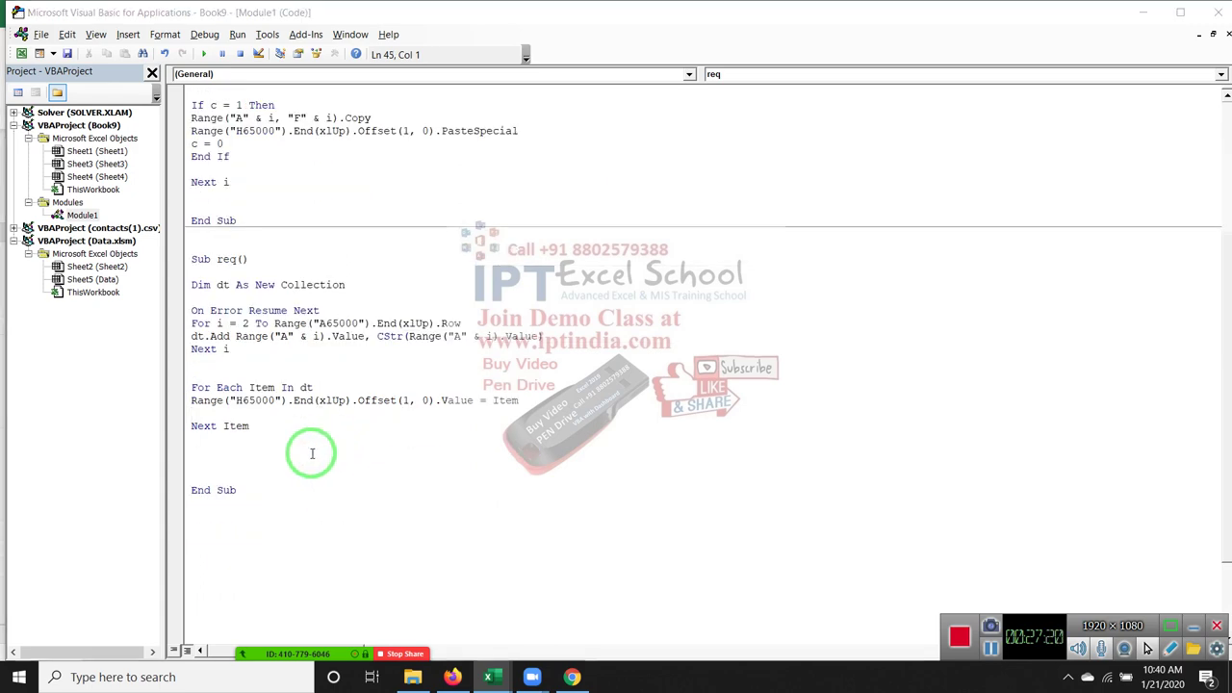
key("alt+F11")
Run the req macro from the Macros list to write the unique names to column H
left_click(56, 82)
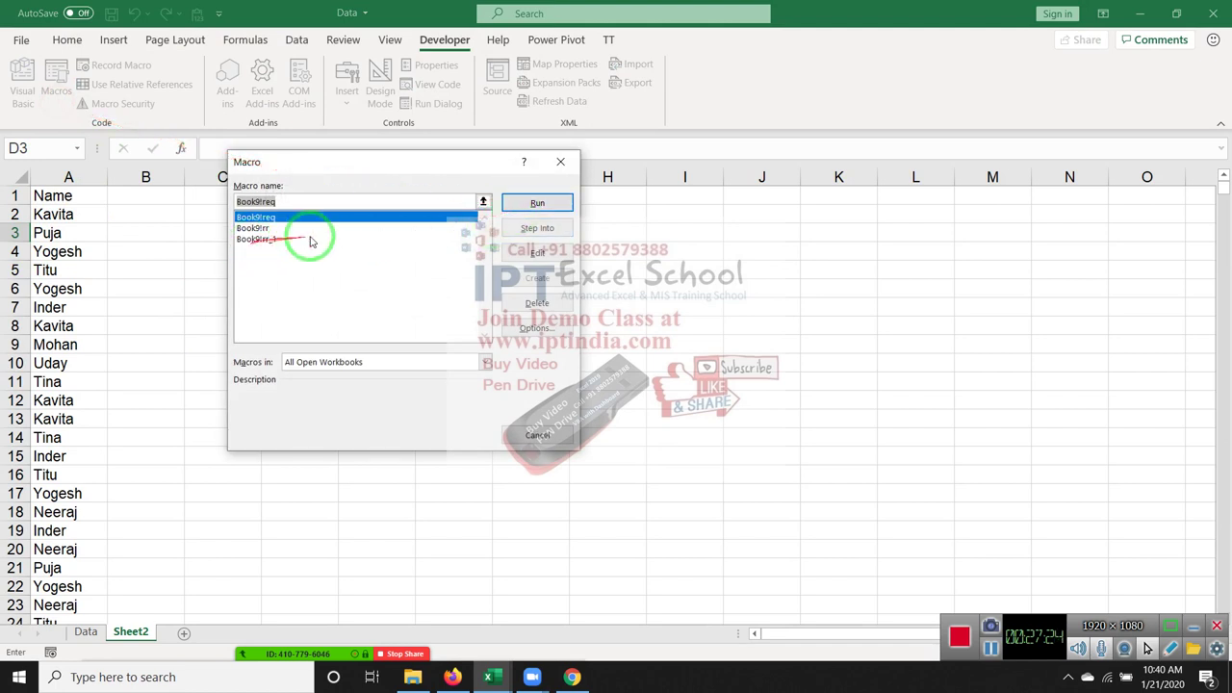
left_click(515, 204)
key("alt+F11")
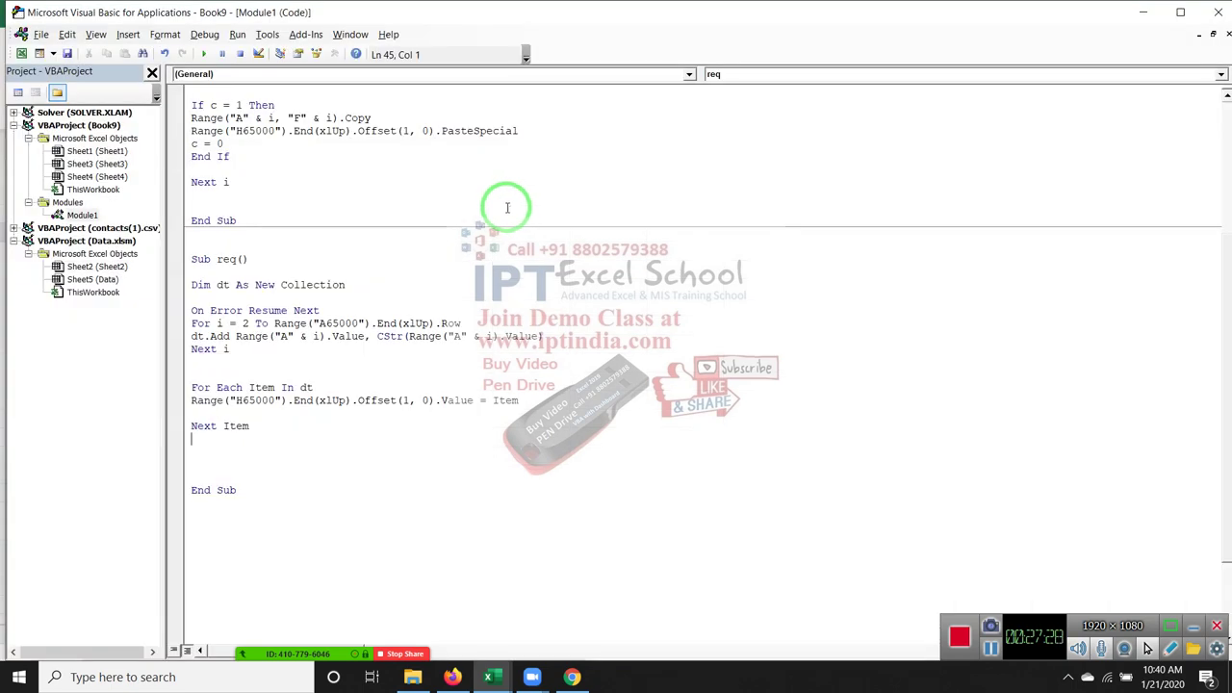
key("alt+F11")
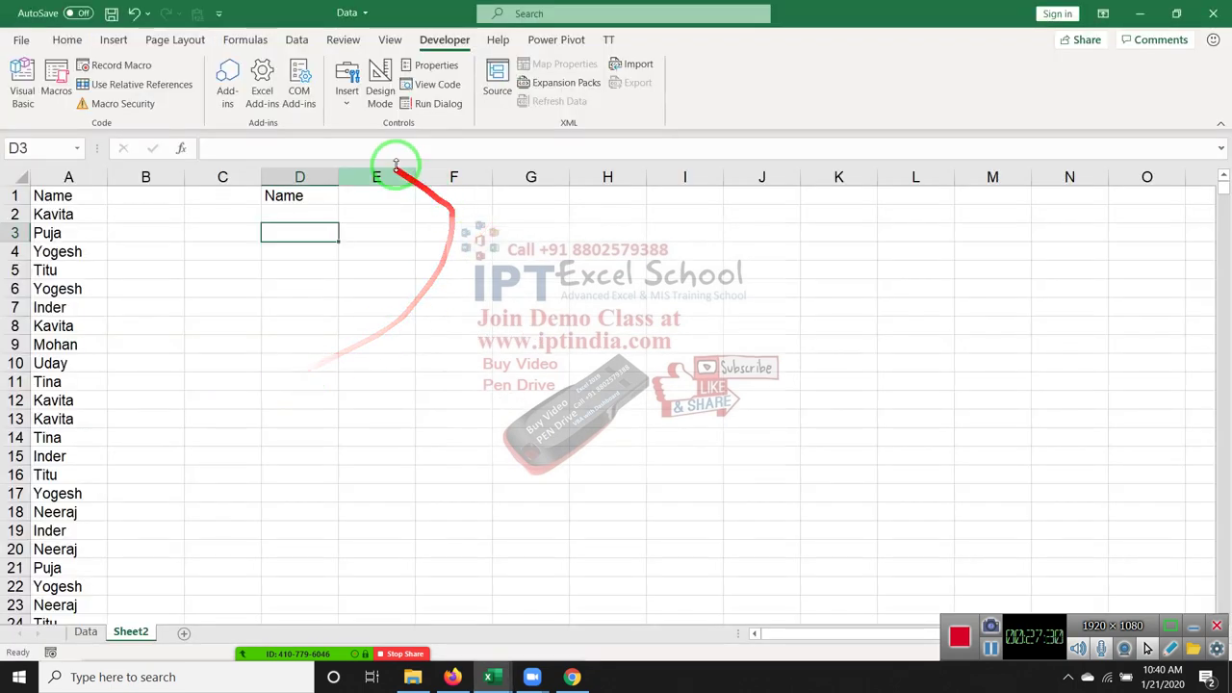
left_click(57, 77)
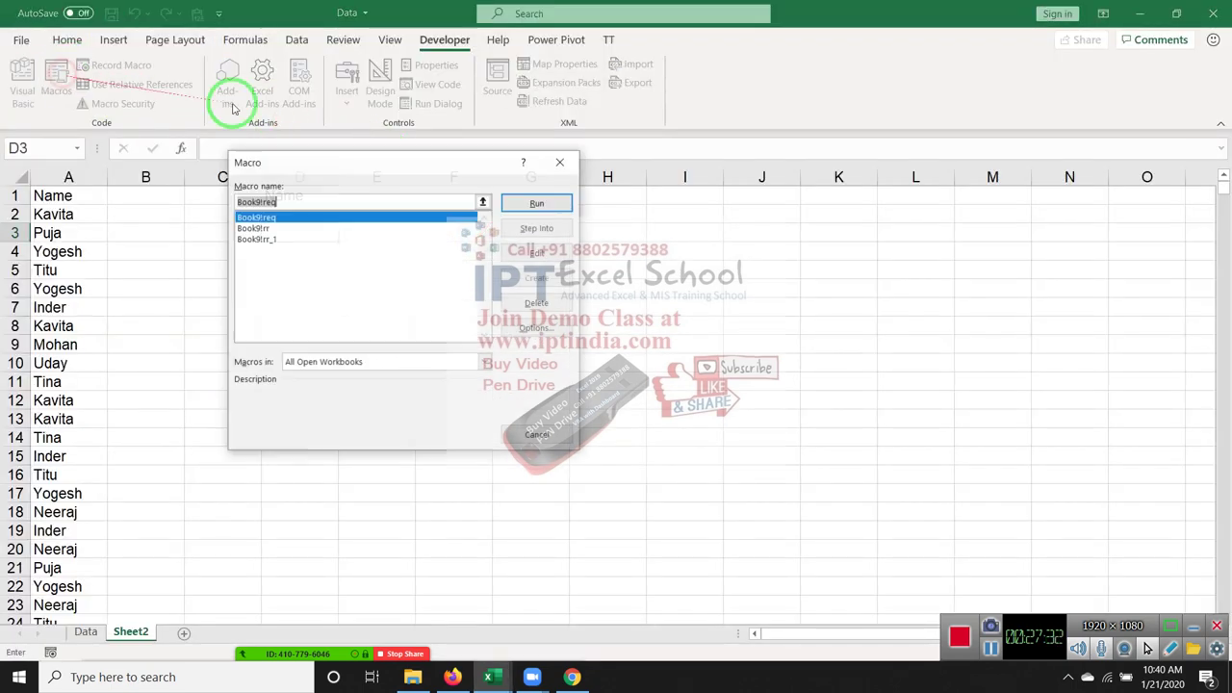
left_click(563, 203)
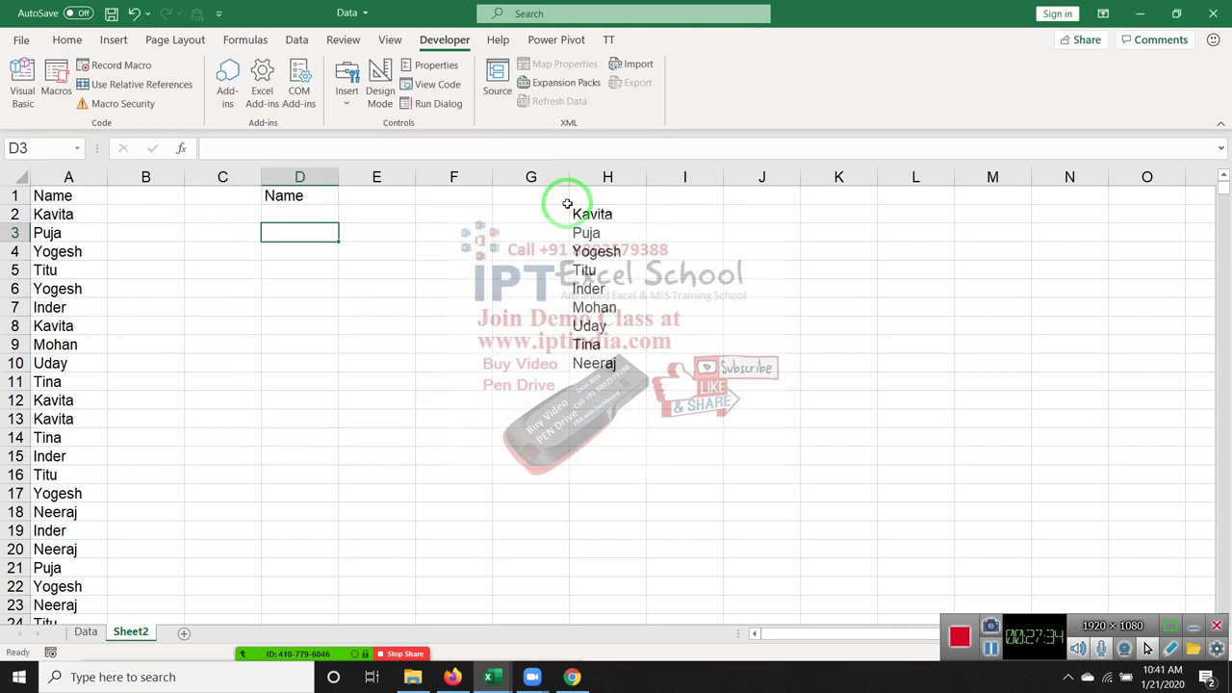
Check the nine names in H2:H10, then select all the req code in the VBA editor
left_click_drag(613, 212, 617, 363)
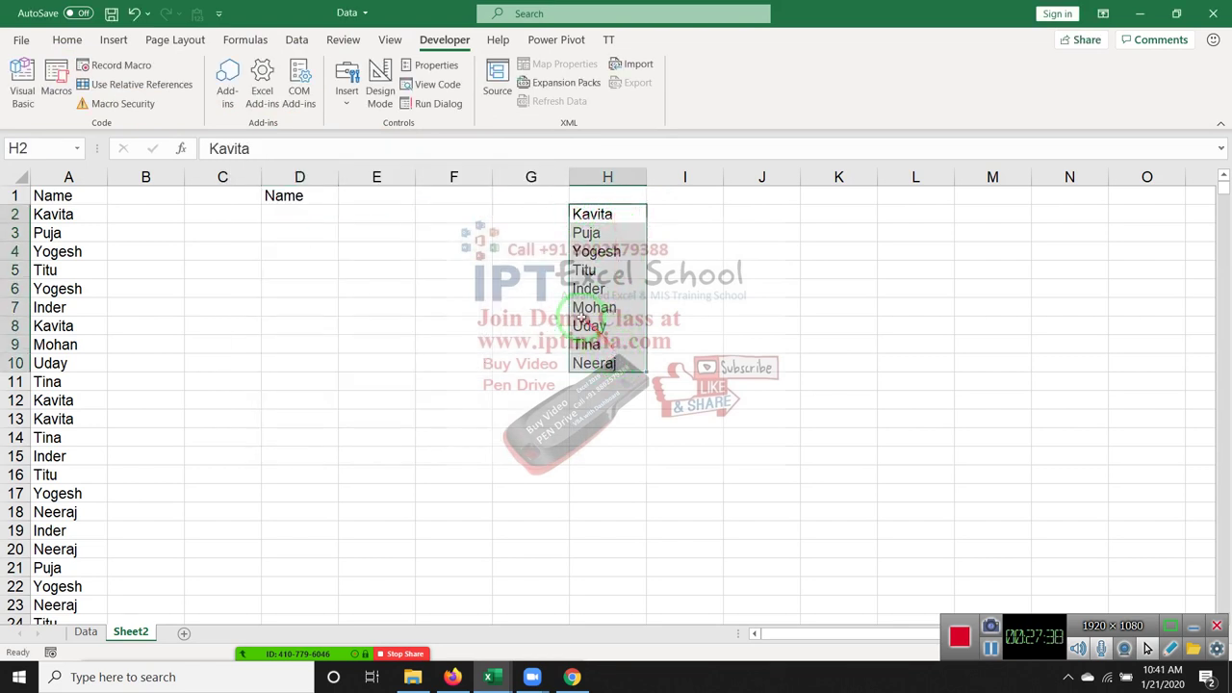
left_click_drag(279, 196, 616, 385)
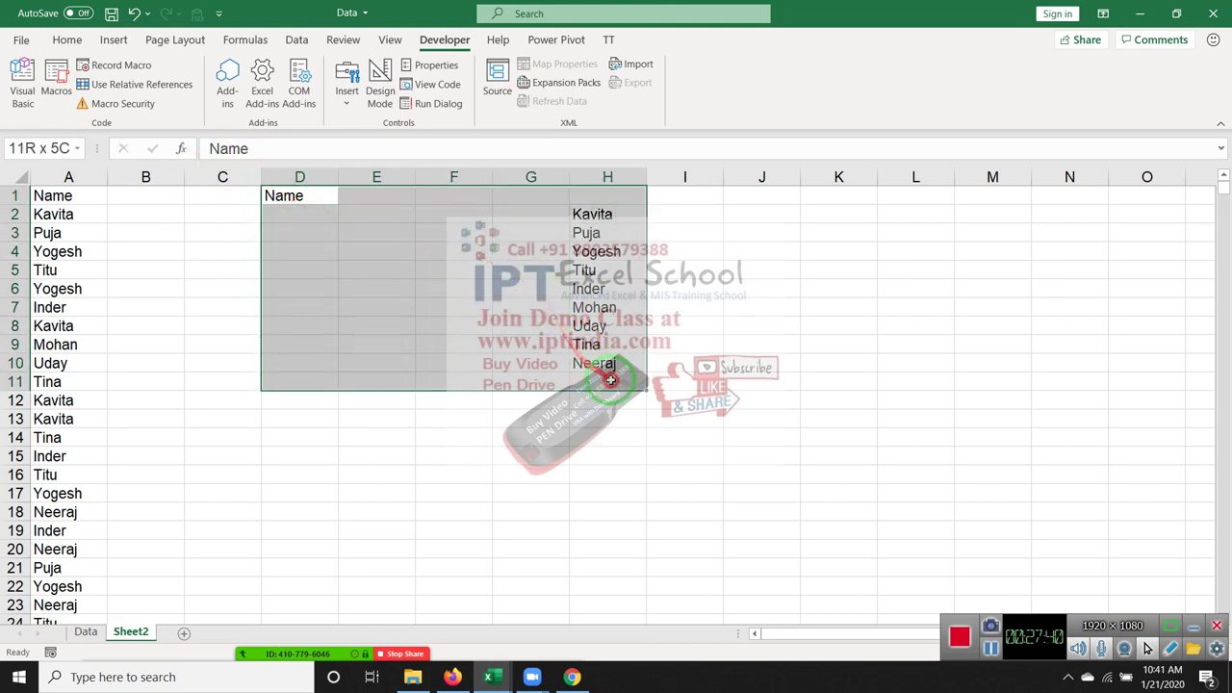
key("alt+Tab")
key("ctrl+a")
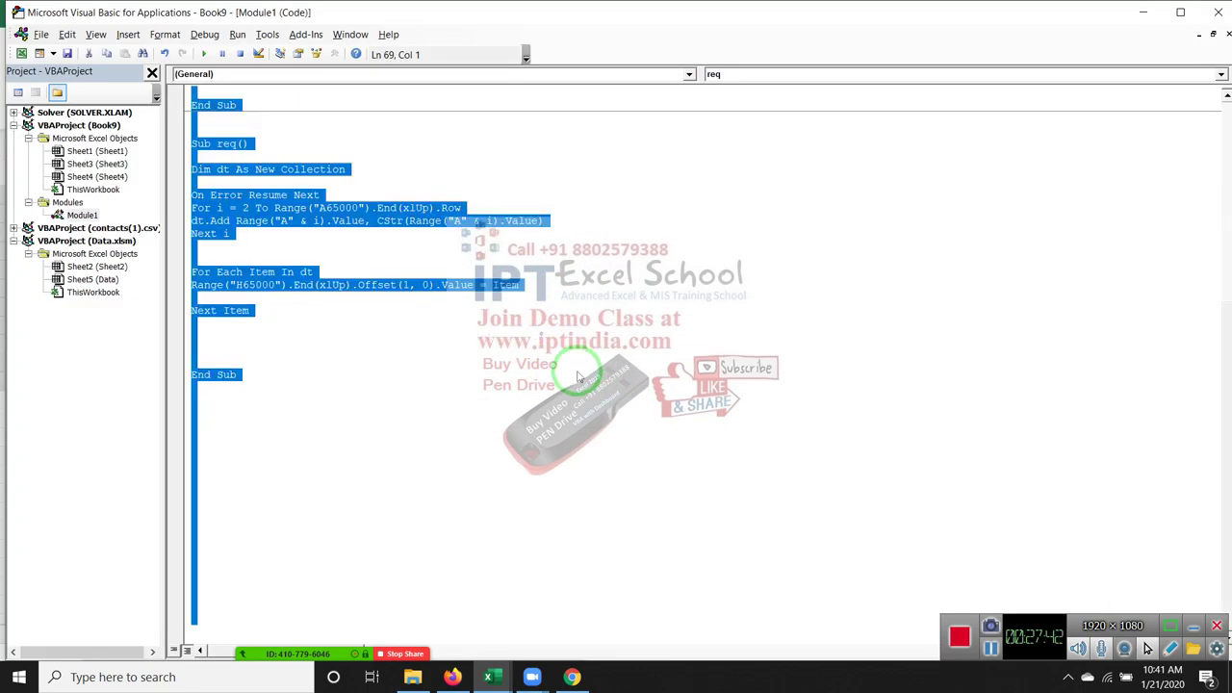
In Gmail, start a new message and pick the contact as the recipient from autocomplete
left_click(574, 678)
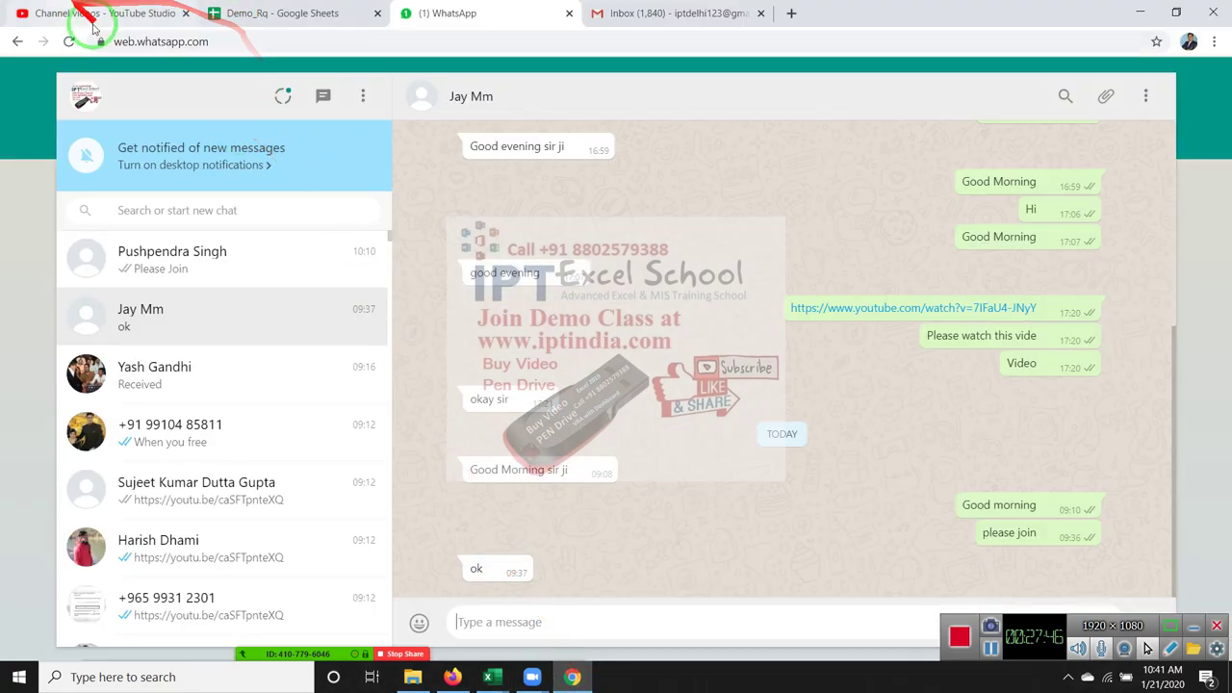
left_click(610, 21)
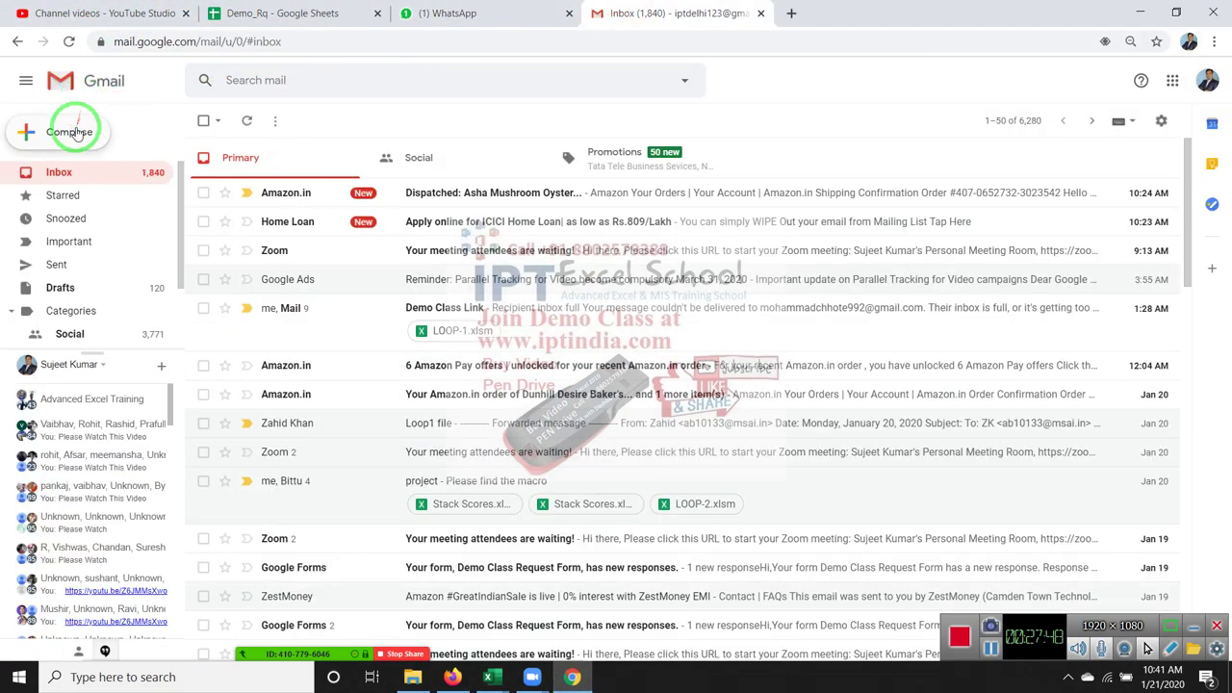
left_click(77, 135)
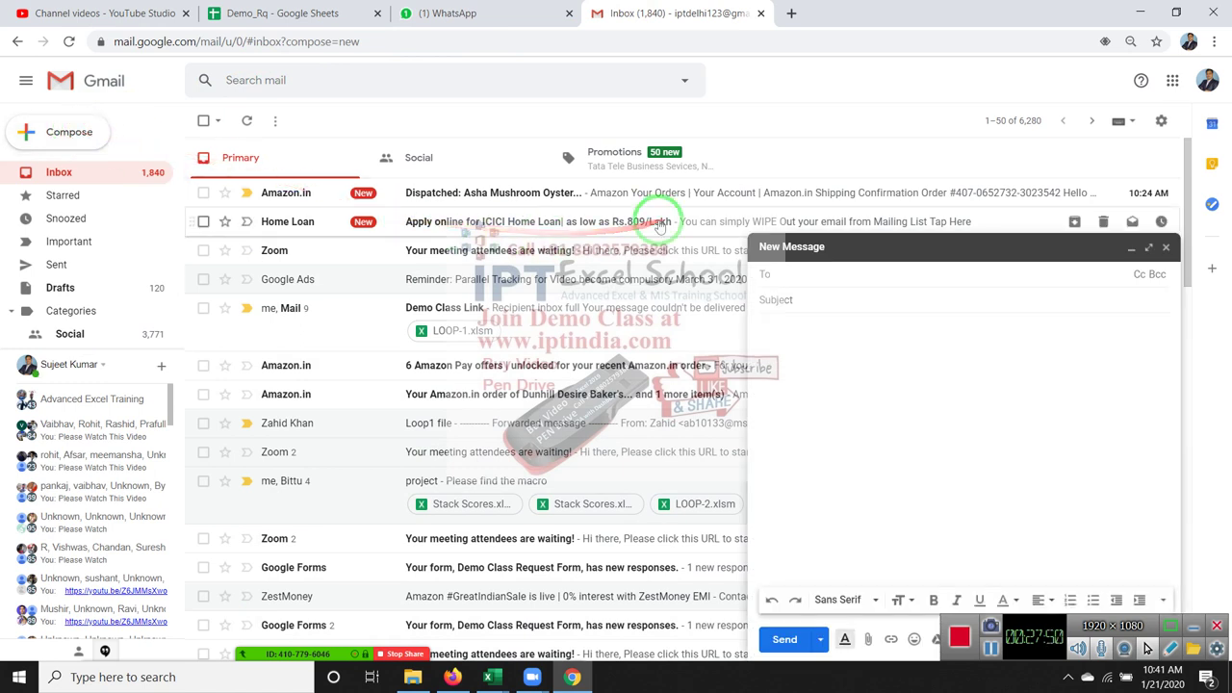
left_click(820, 276)
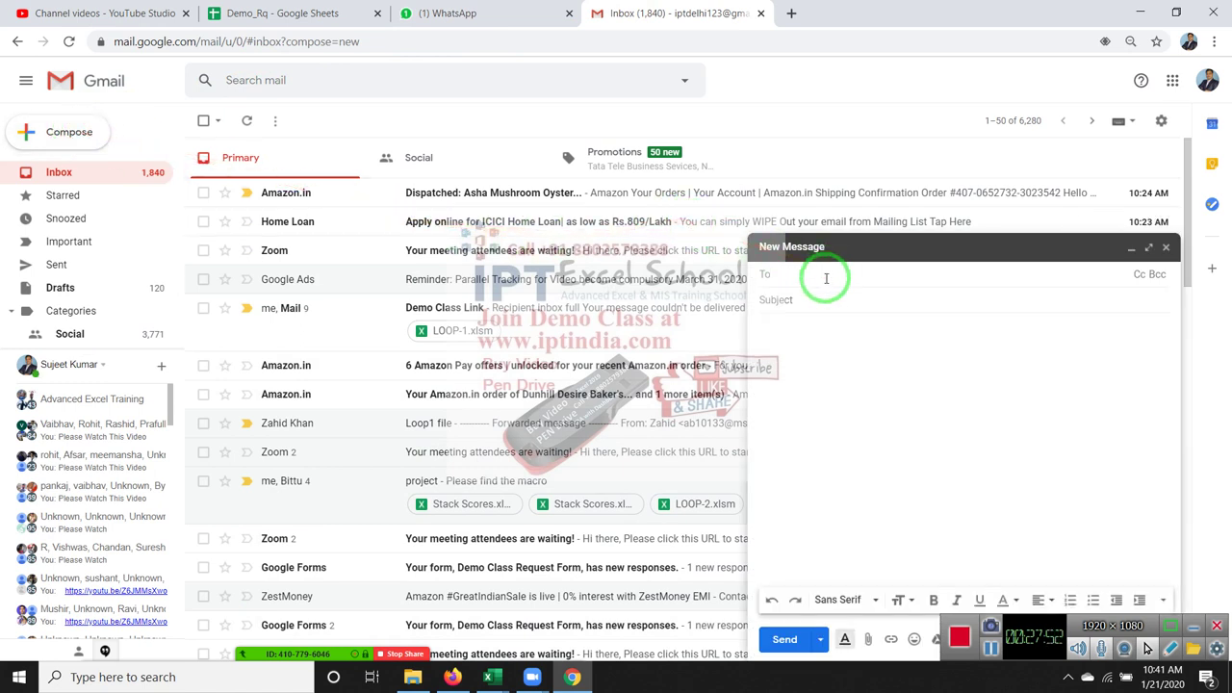
type("g")
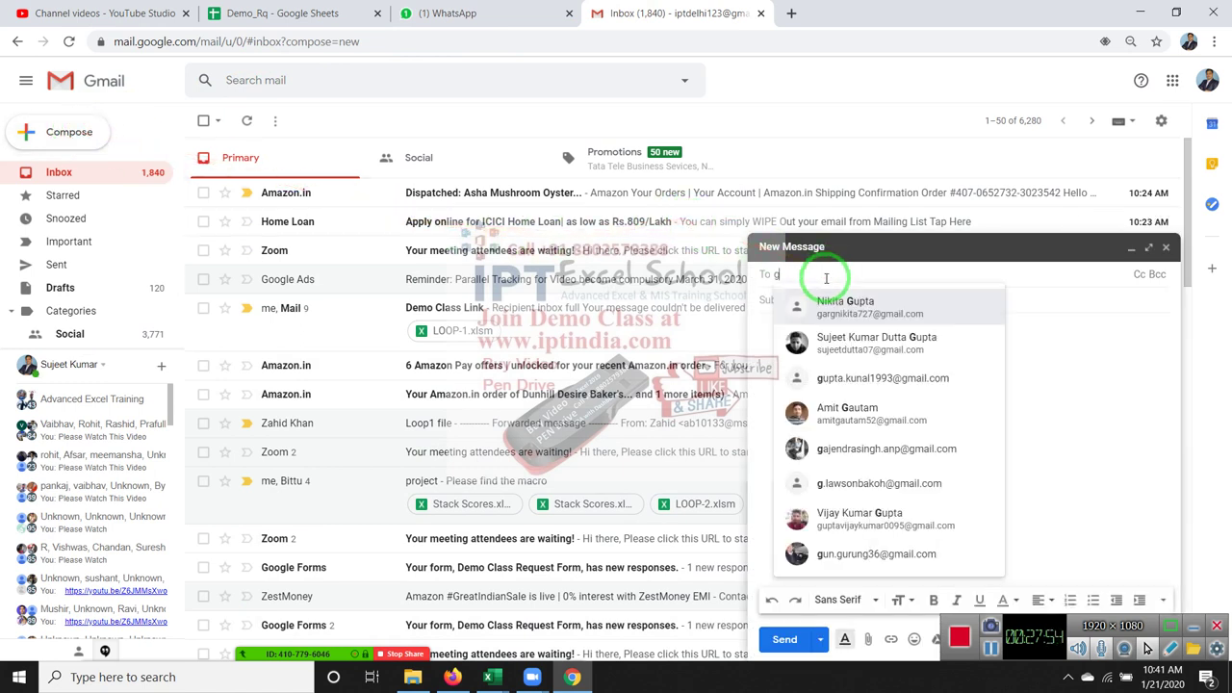
key("BackSpace")
type("p")
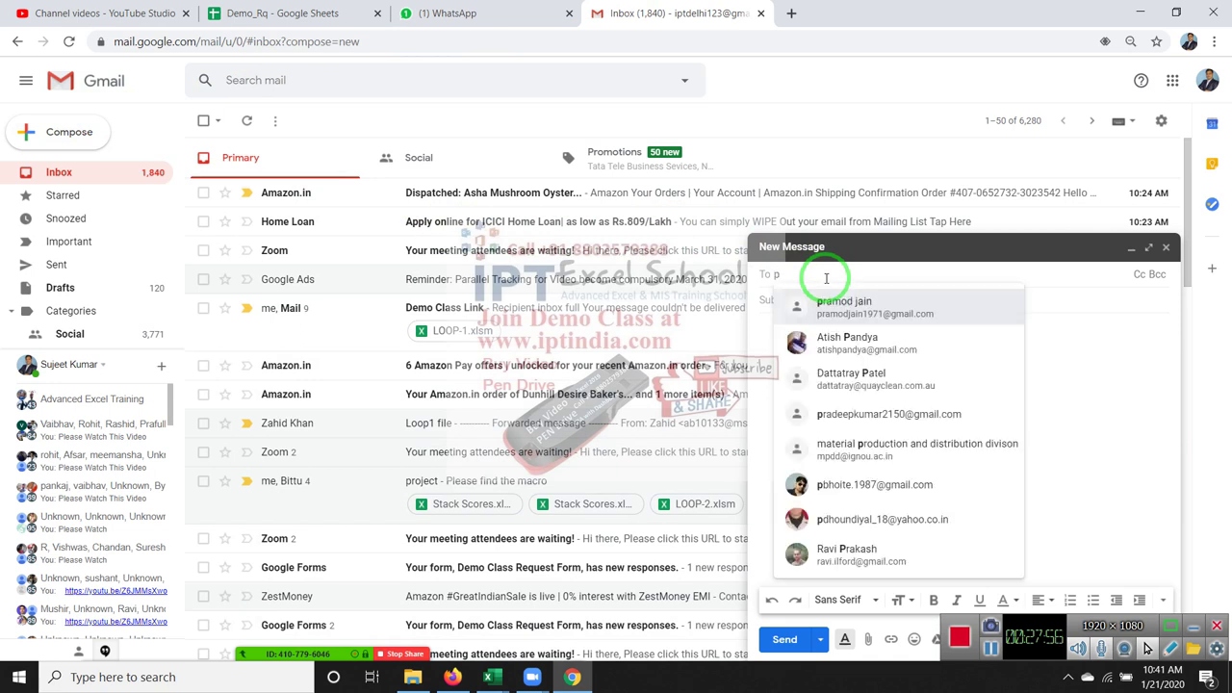
type("ur")
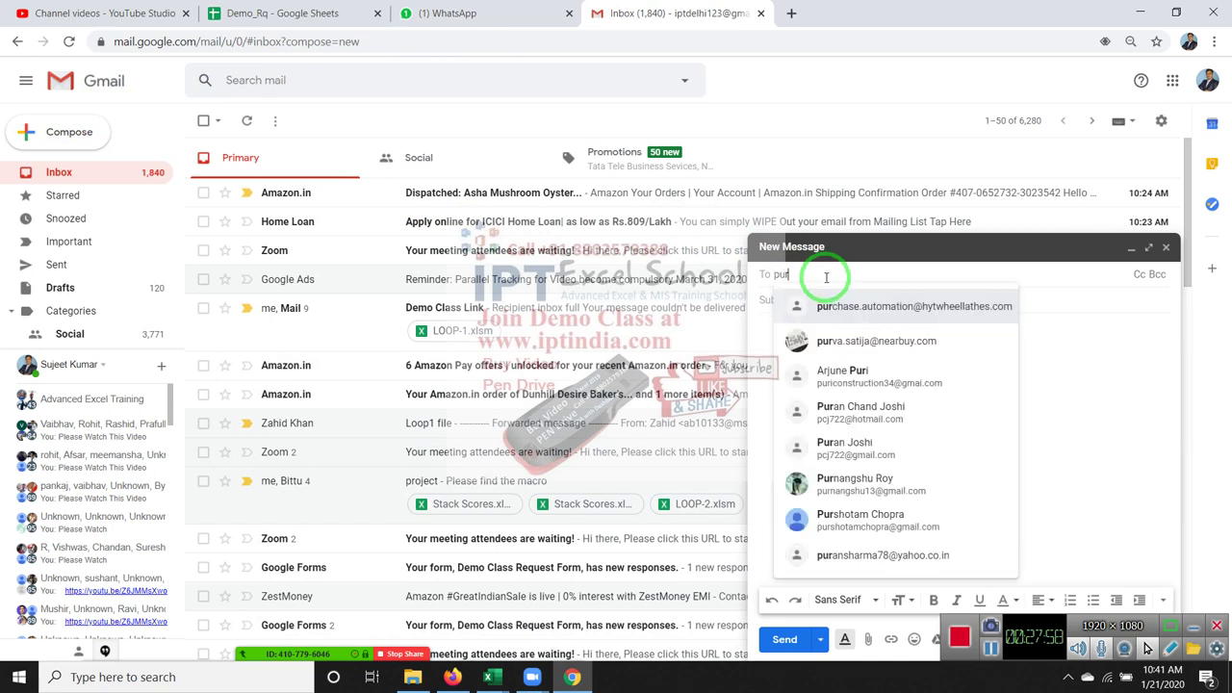
key("BackSpace")
key("BackSpace")
key("BackSpace")
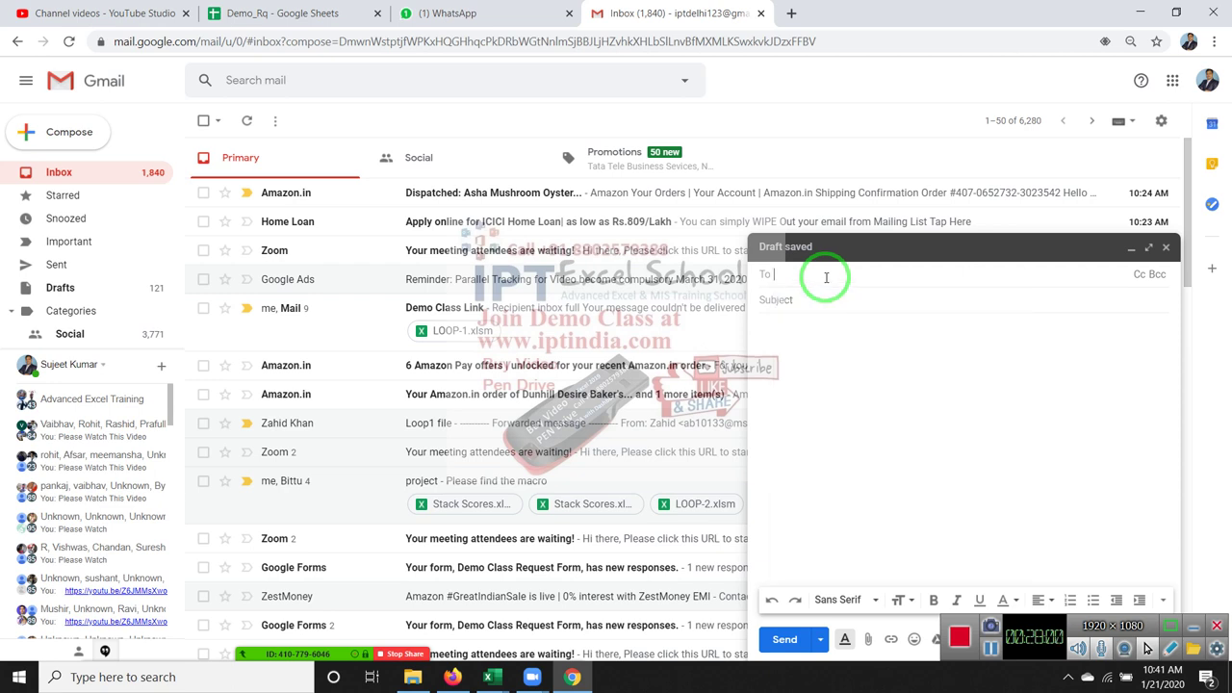
type("bi")
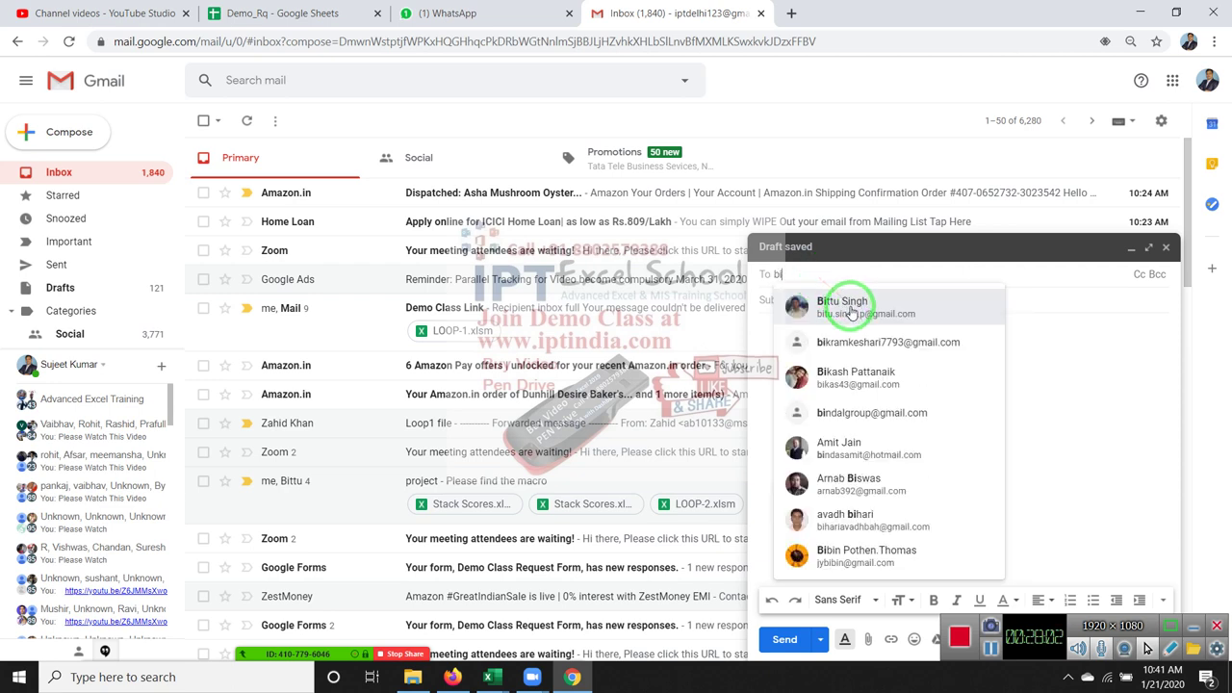
mouse_move(860, 307)
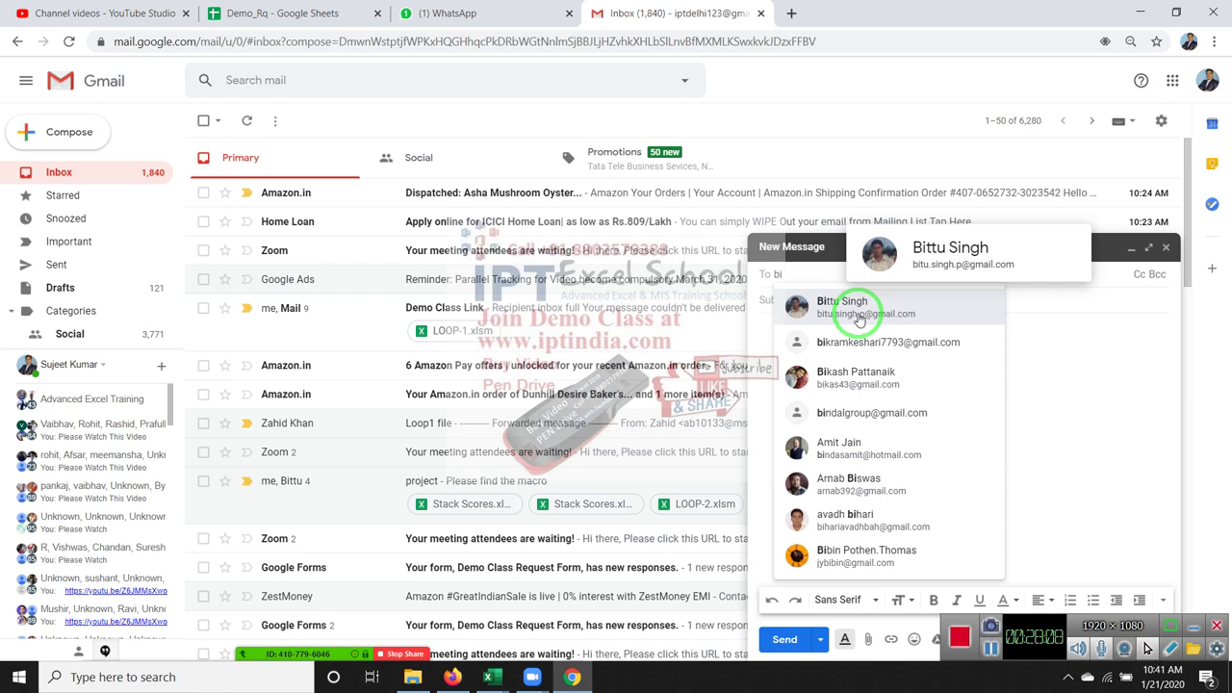
left_click(860, 318)
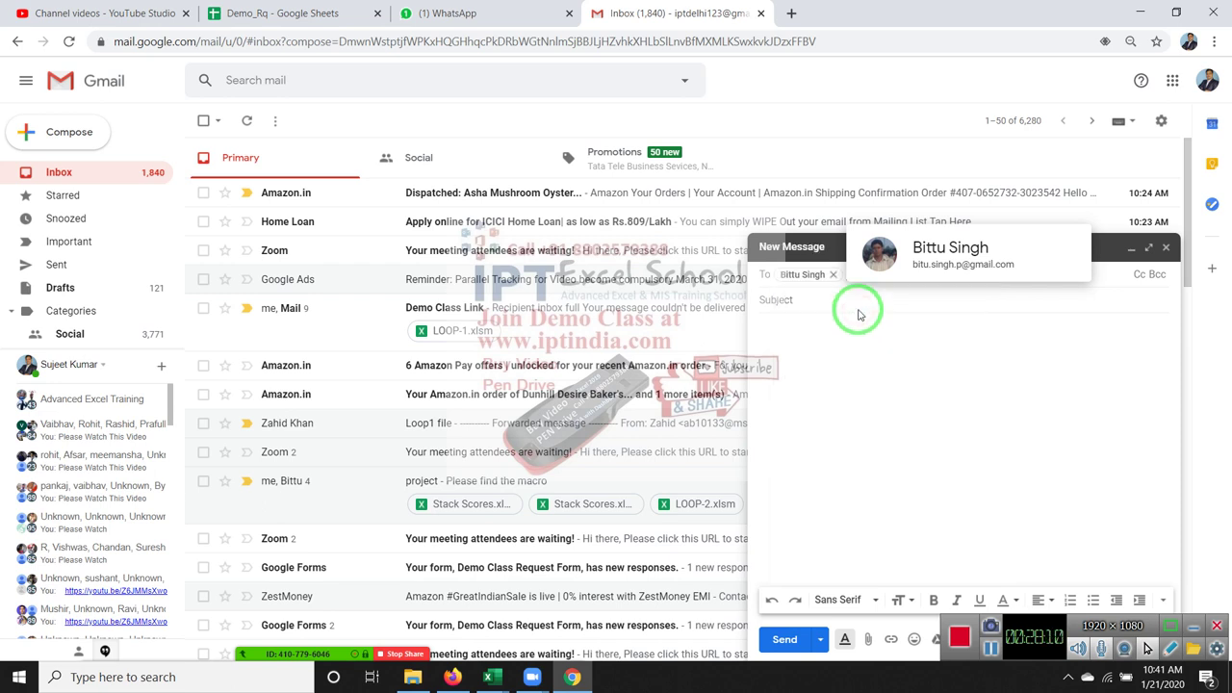
Enter the subject File and paste the copied VBA code into the body
left_click(854, 302)
type("File")
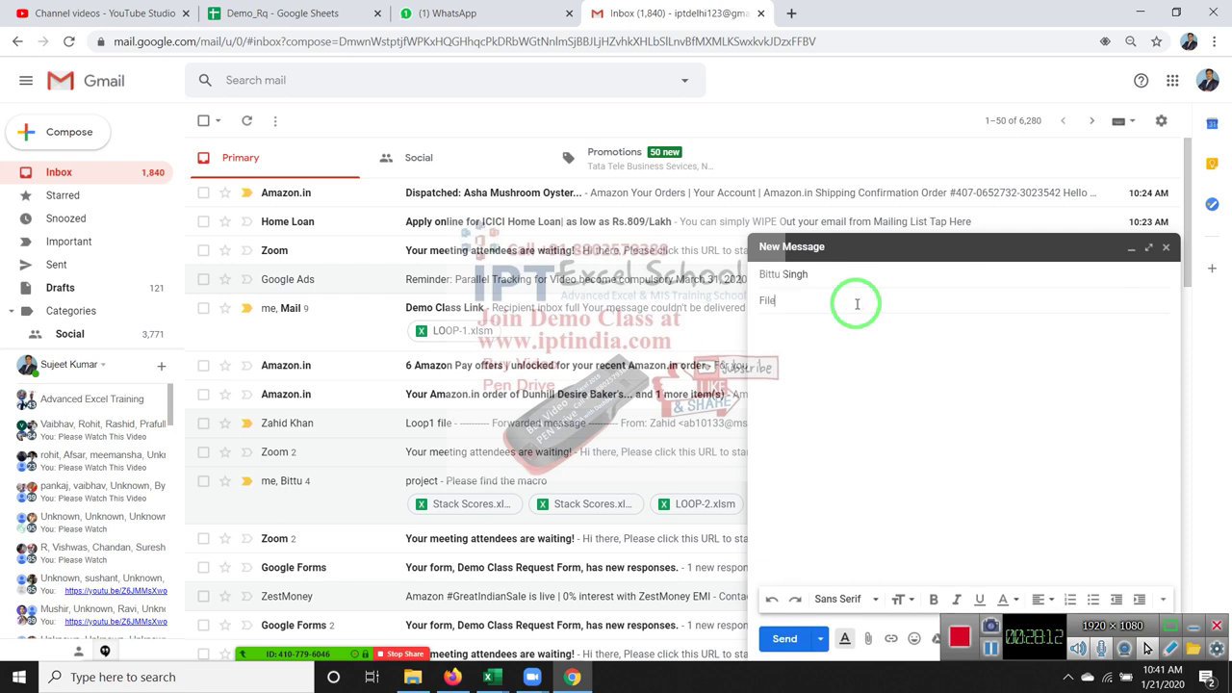
left_click(864, 327)
key("ctrl+v")
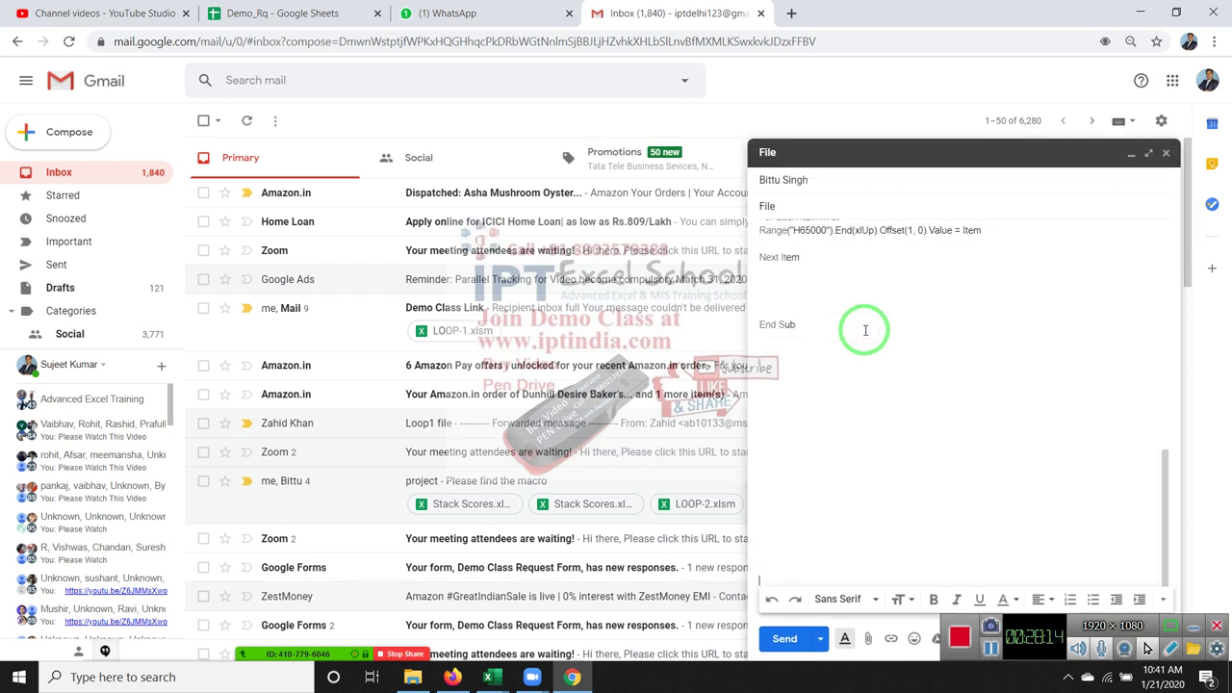
Attach Data.xlsm, send the email, and switch back to the VBA editor
left_click(869, 641)
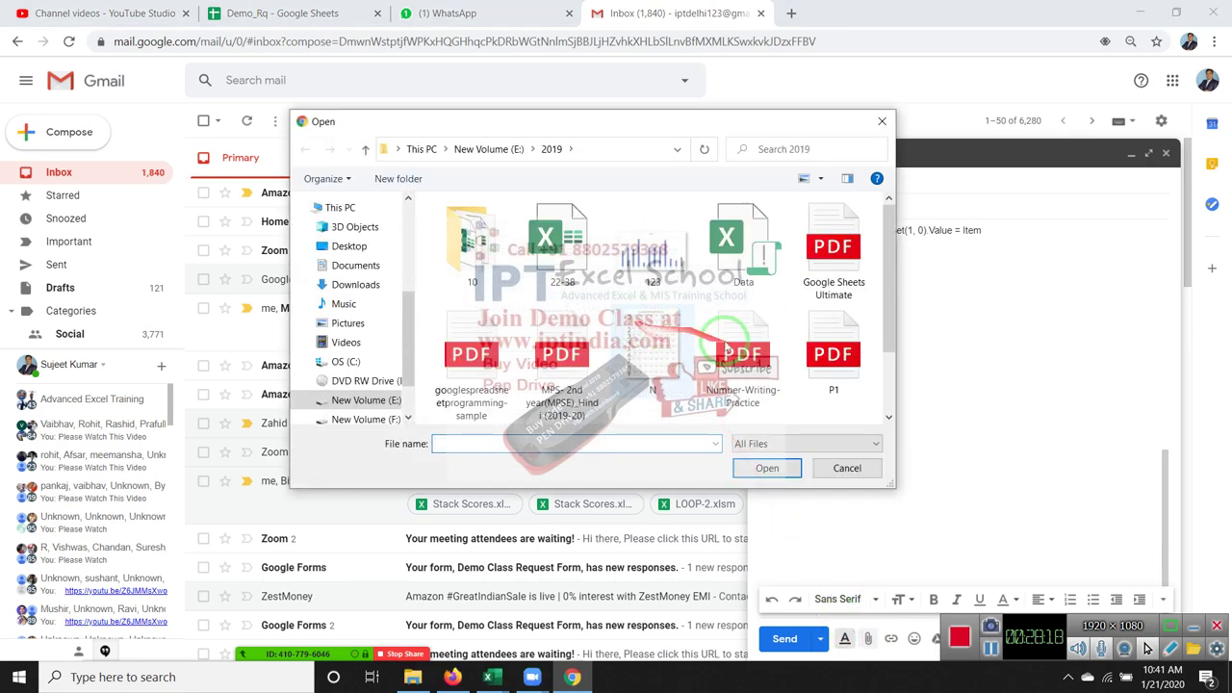
double_click(746, 248)
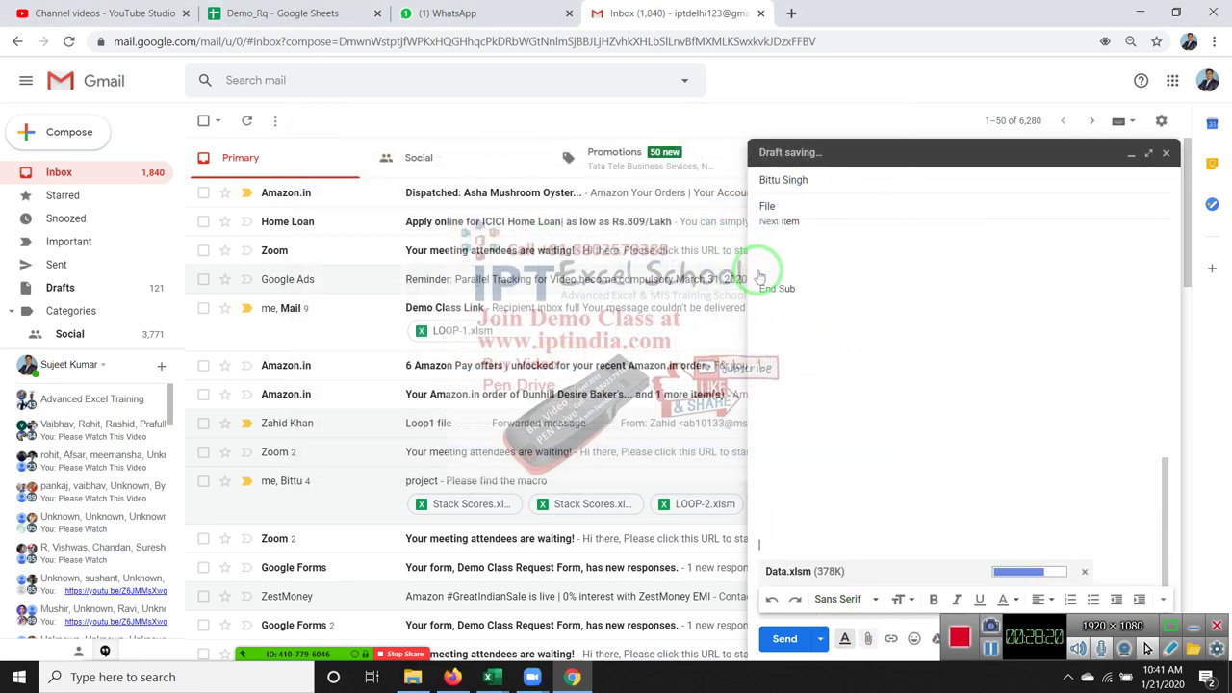
left_click_drag(853, 520, 851, 635)
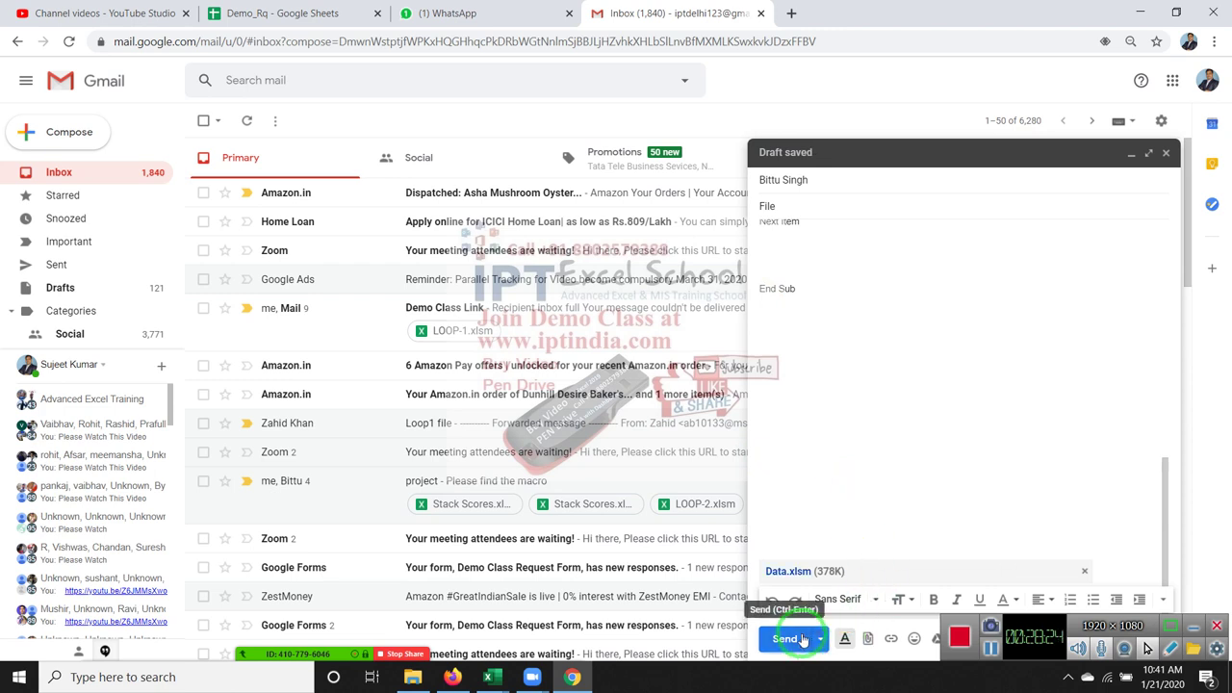
left_click(803, 640)
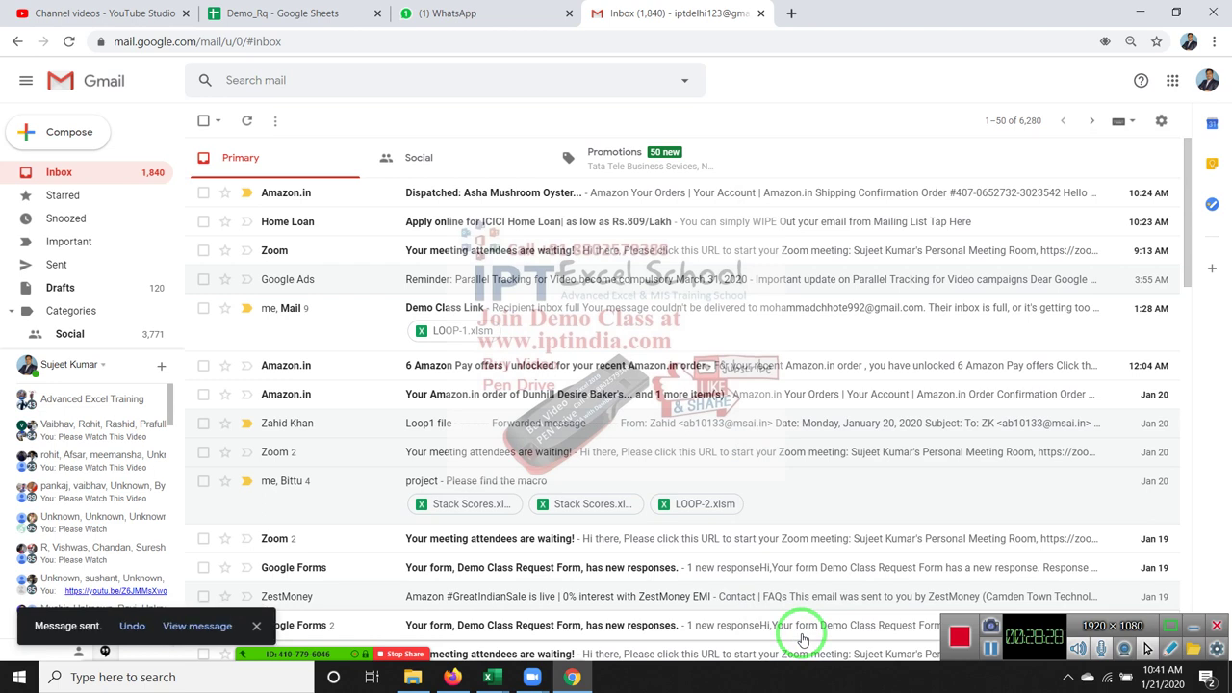
mouse_move(381, 216)
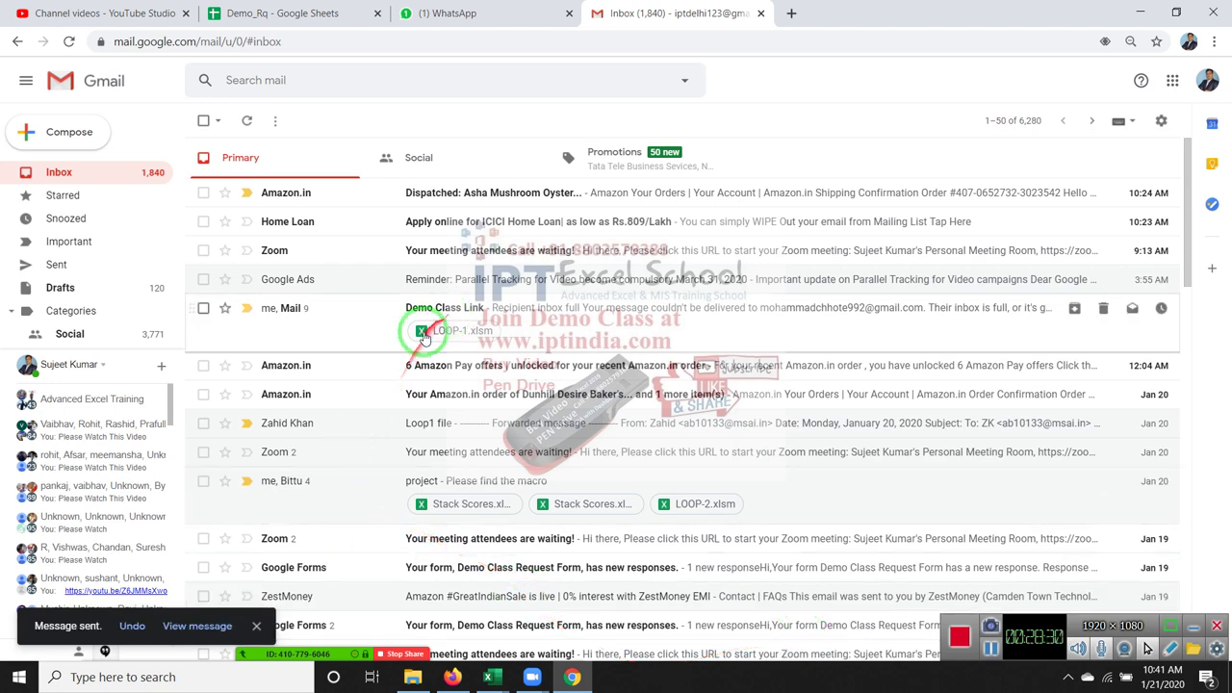
mouse_move(578, 221)
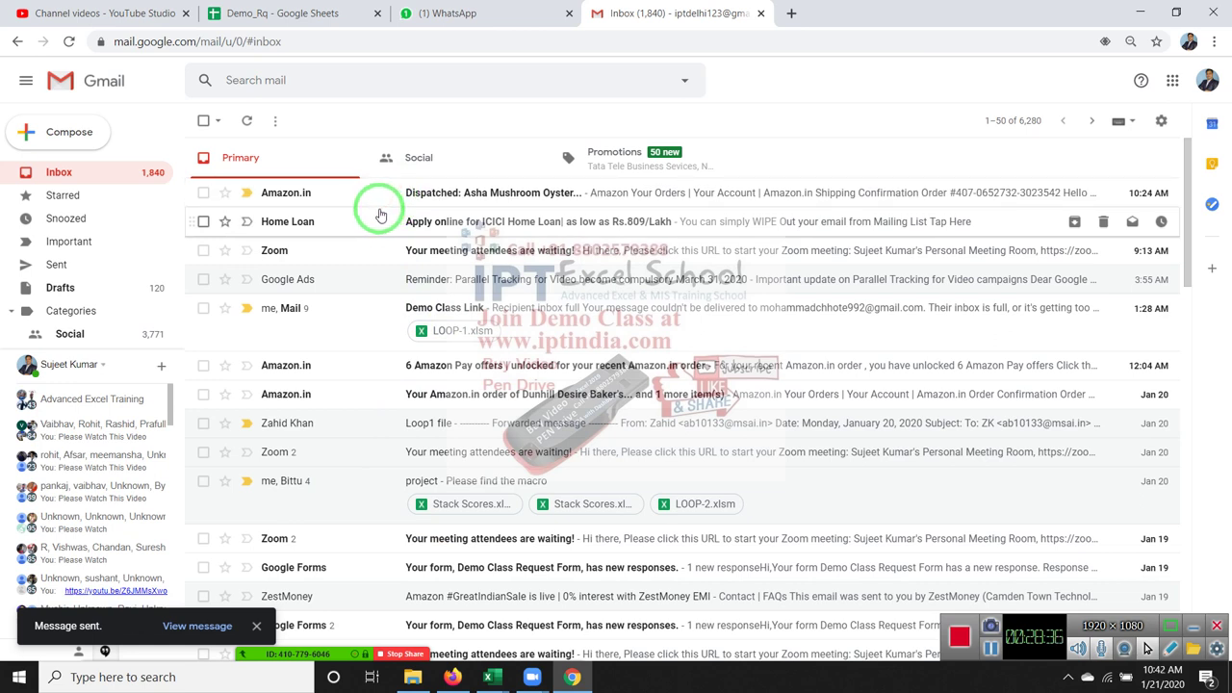
key("alt+Tab")
left_click_drag(792, 569, 905, 649)
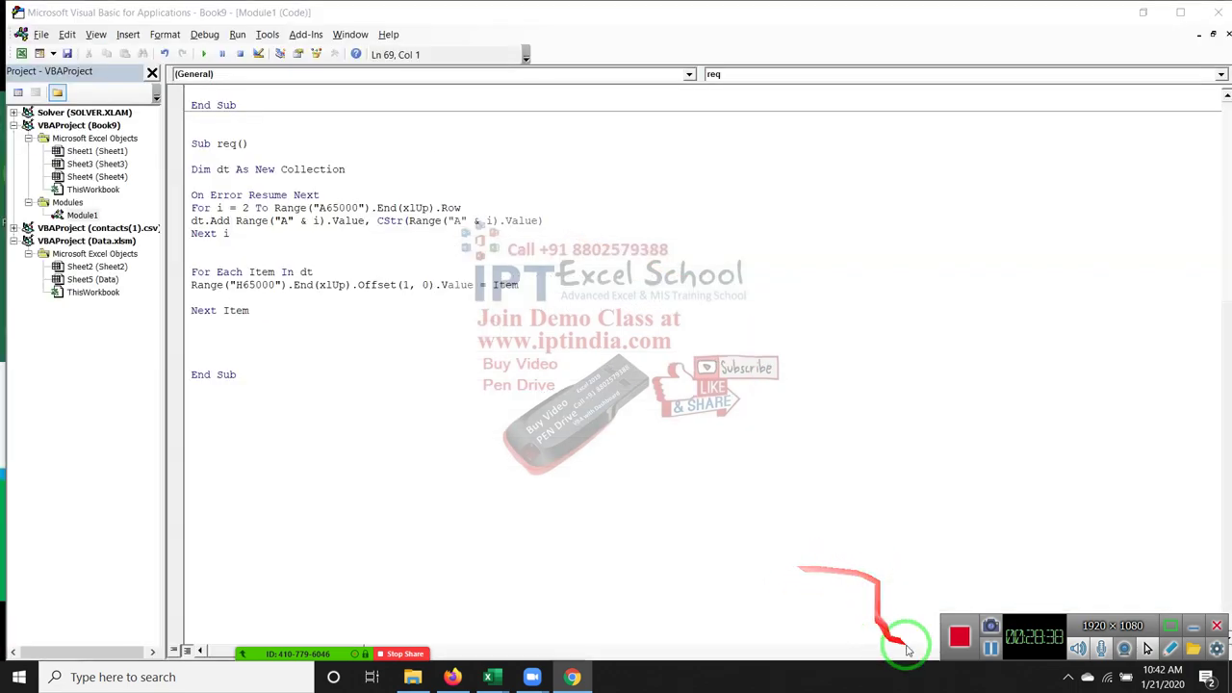